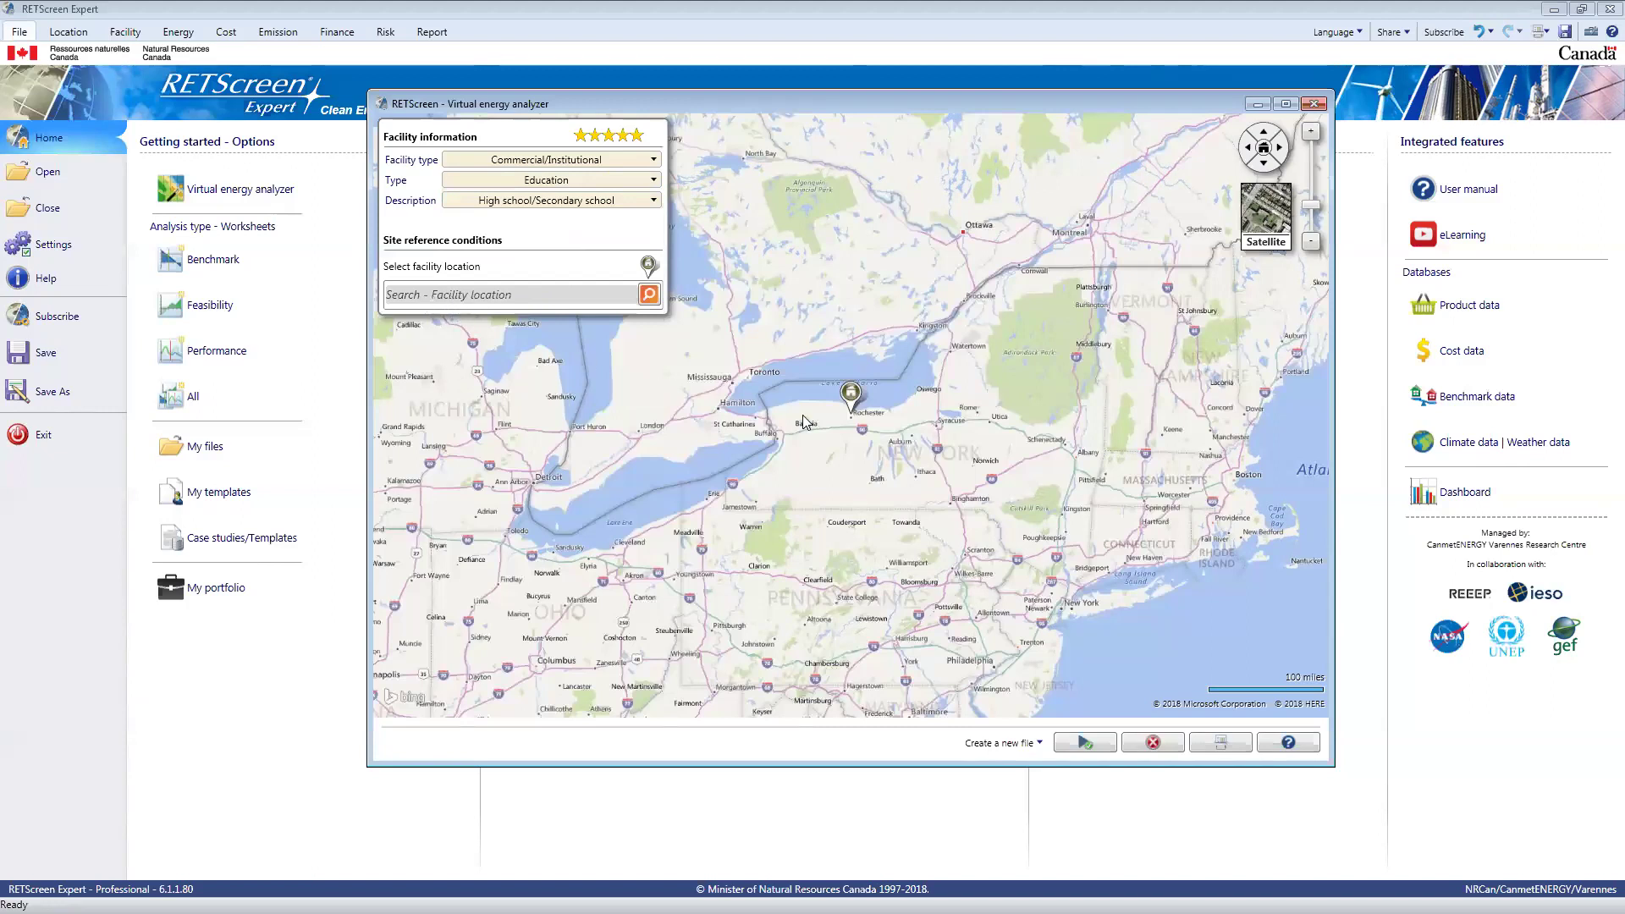
- Examine the facility location near Rochester on the map in satellite view, down to the surrounding streets and buildings
scroll(846, 415, up, 3)
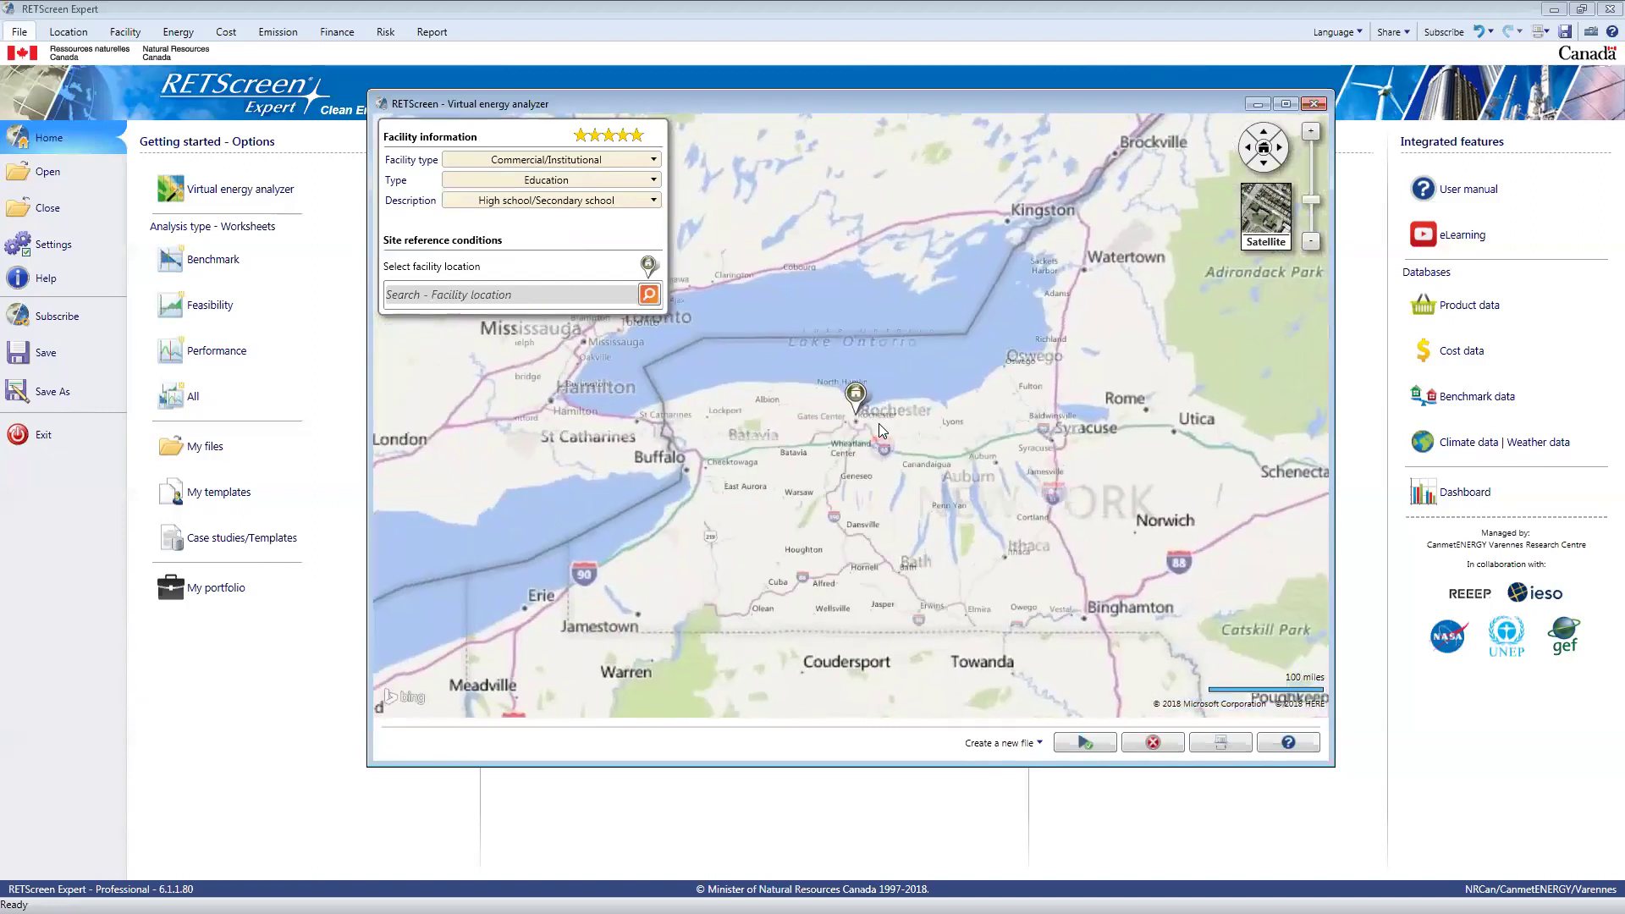
scroll(816, 409, up, 2)
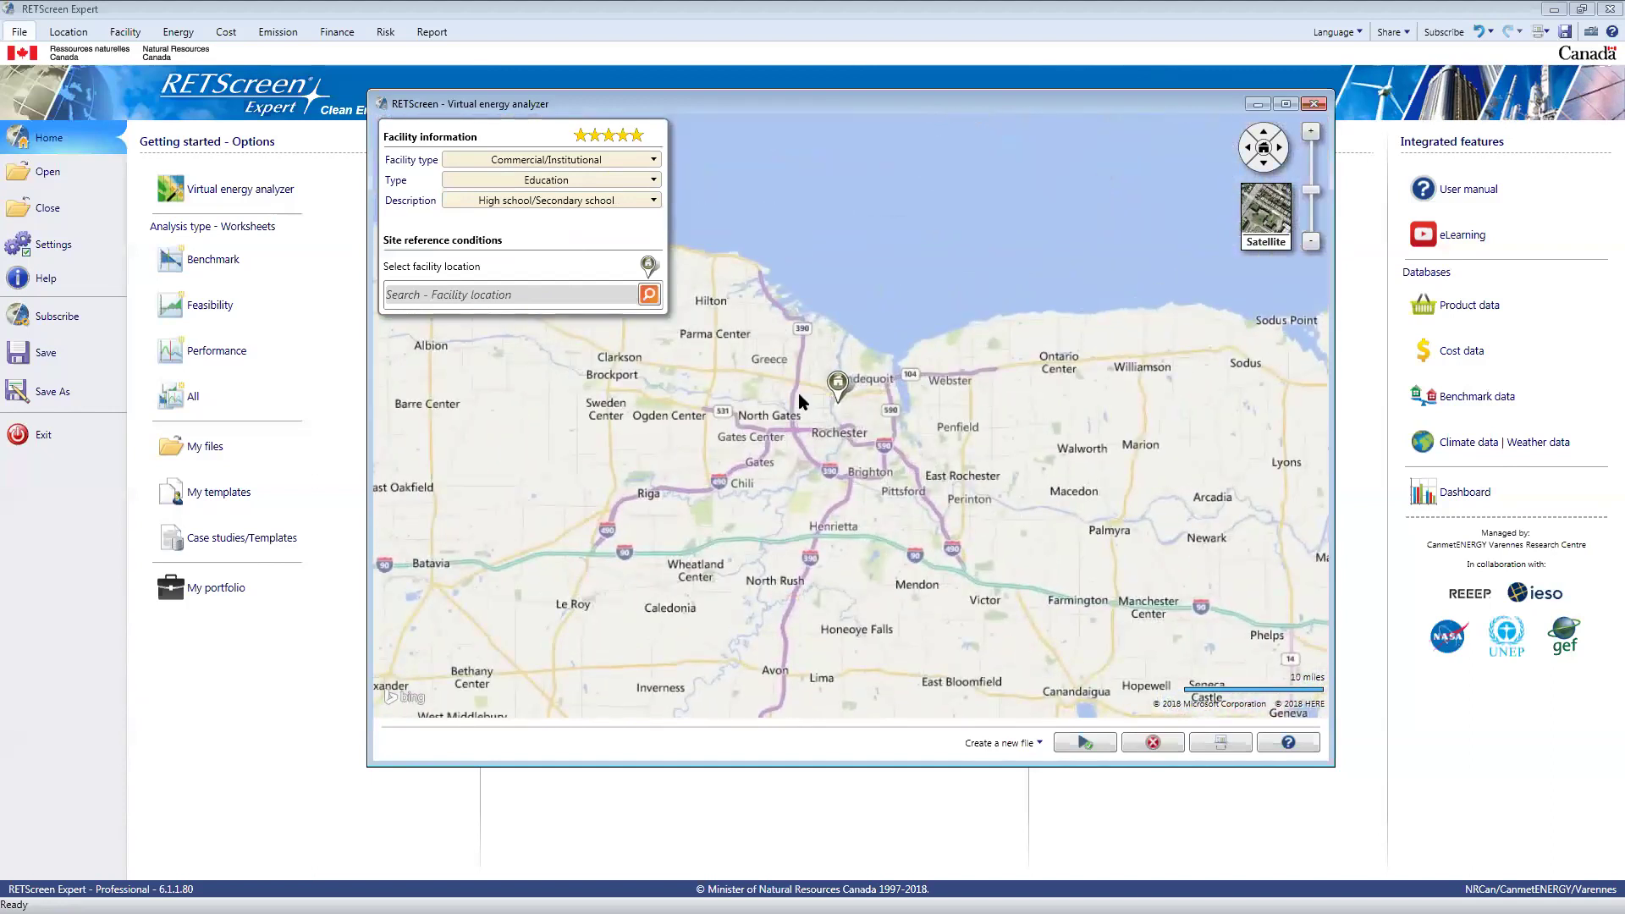
drag(759, 421, 817, 459)
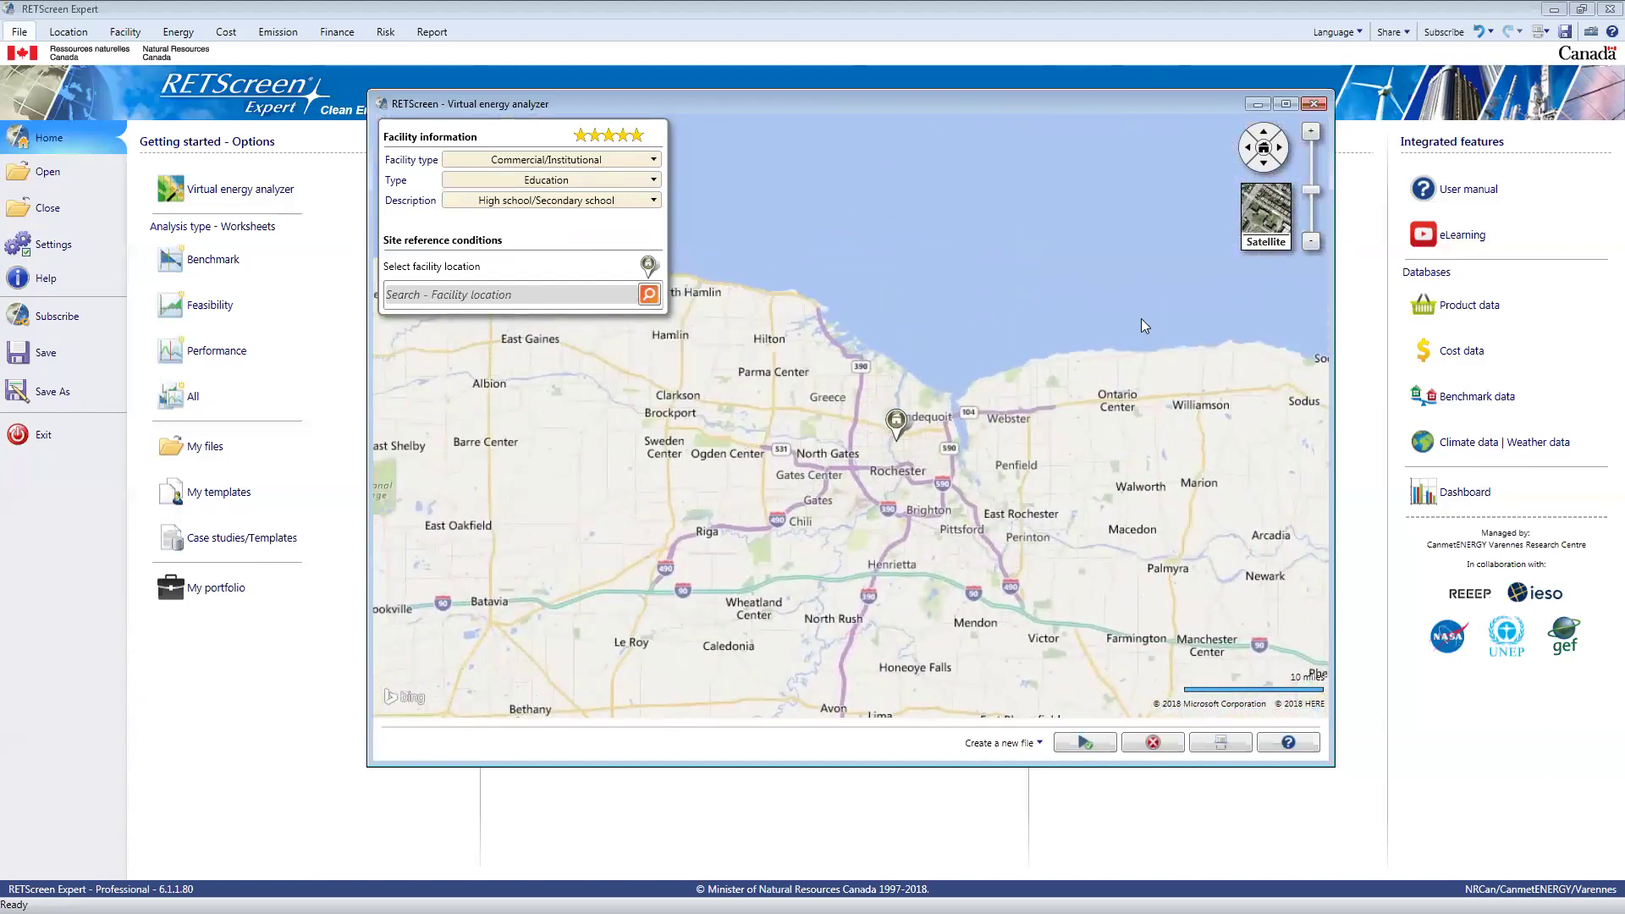
click(1270, 211)
scroll(973, 452, up, 1)
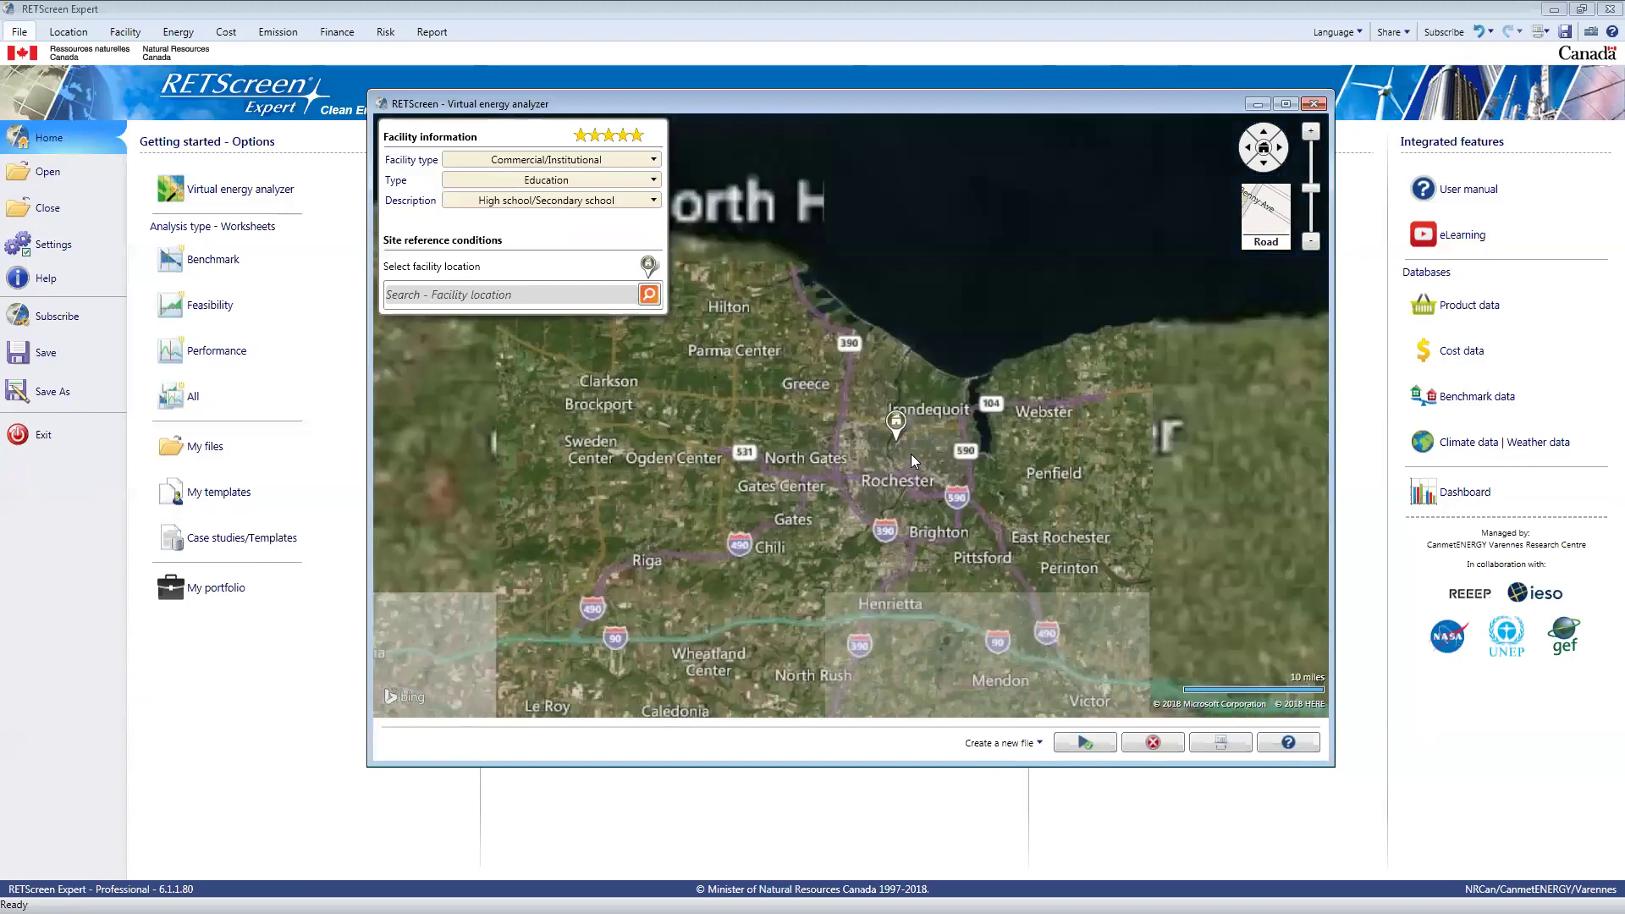
scroll(875, 451, up, 4)
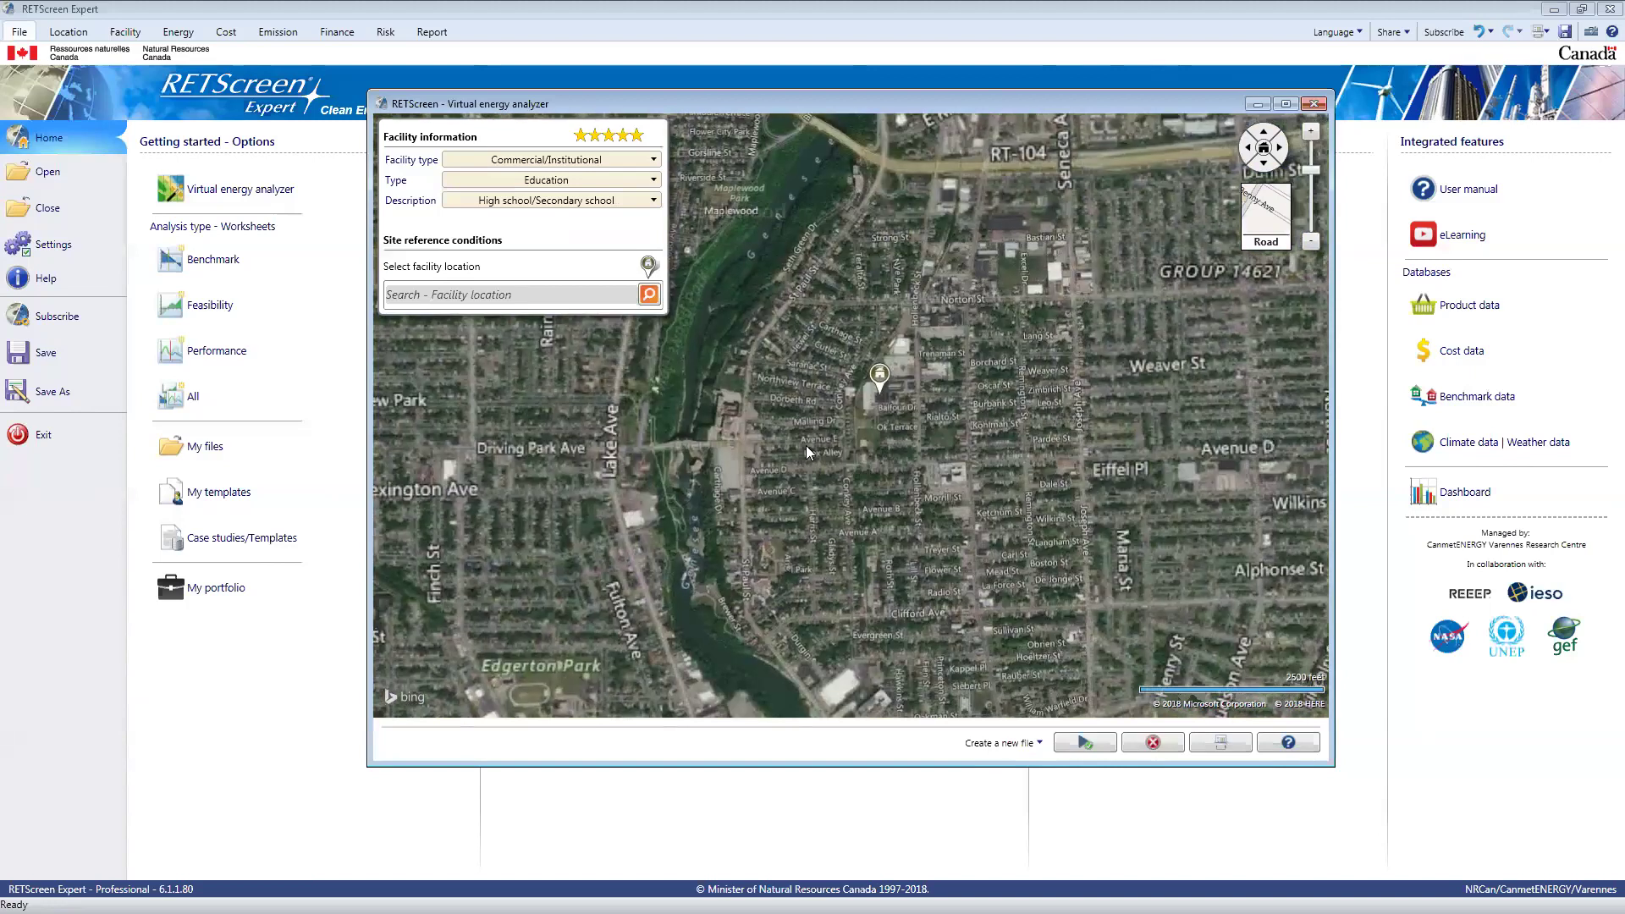
scroll(995, 473, up, 3)
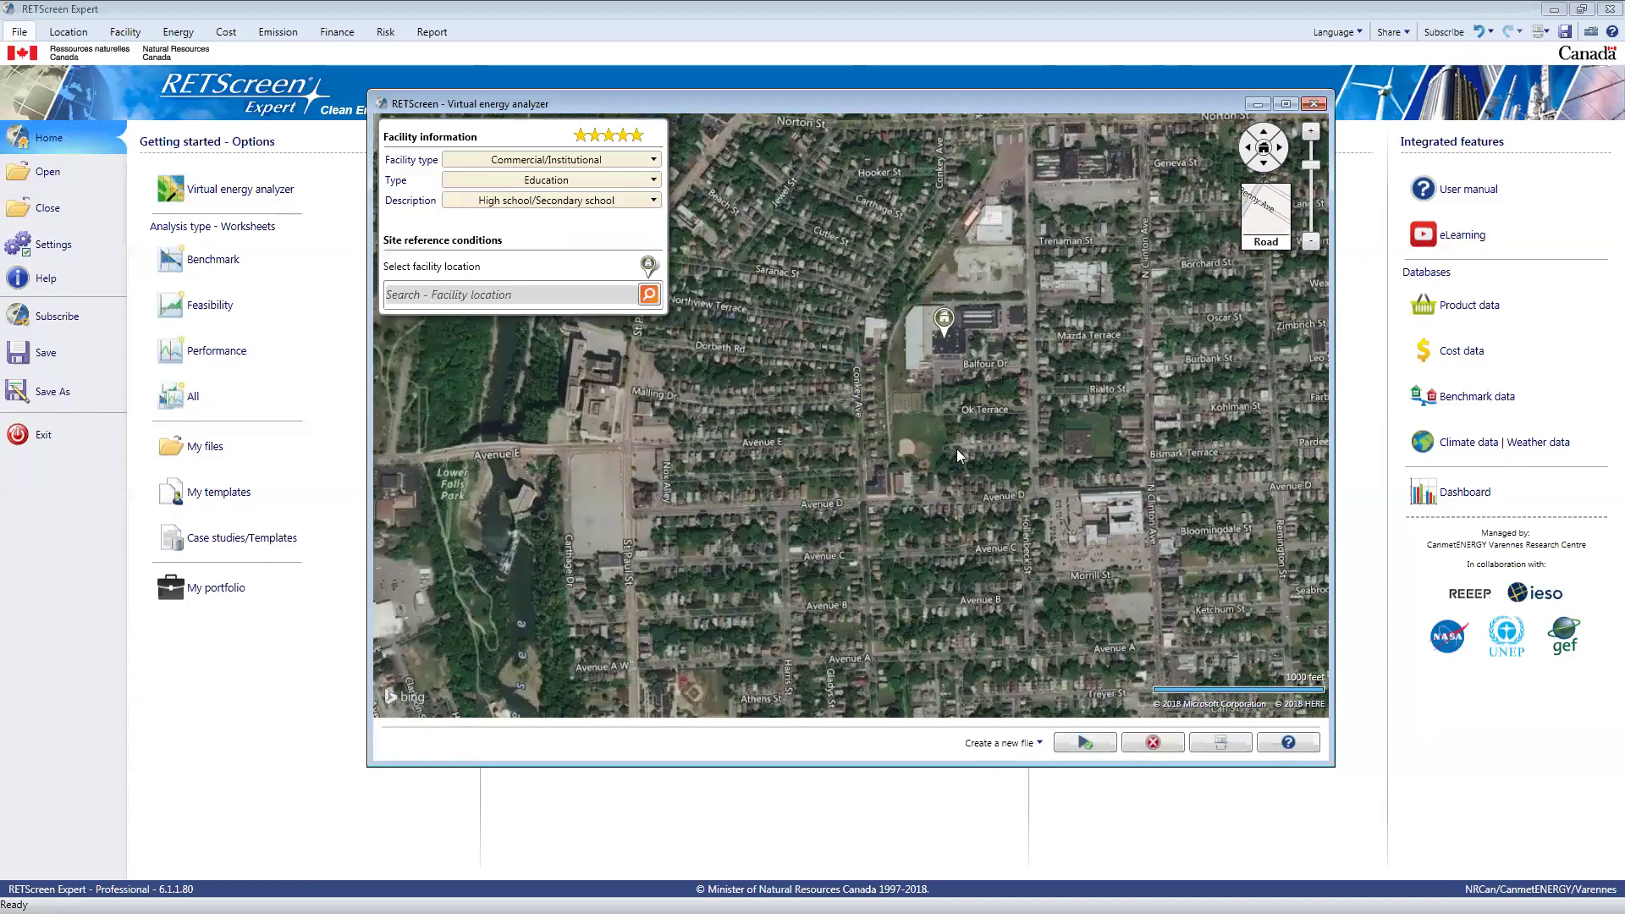
scroll(979, 347, up, 2)
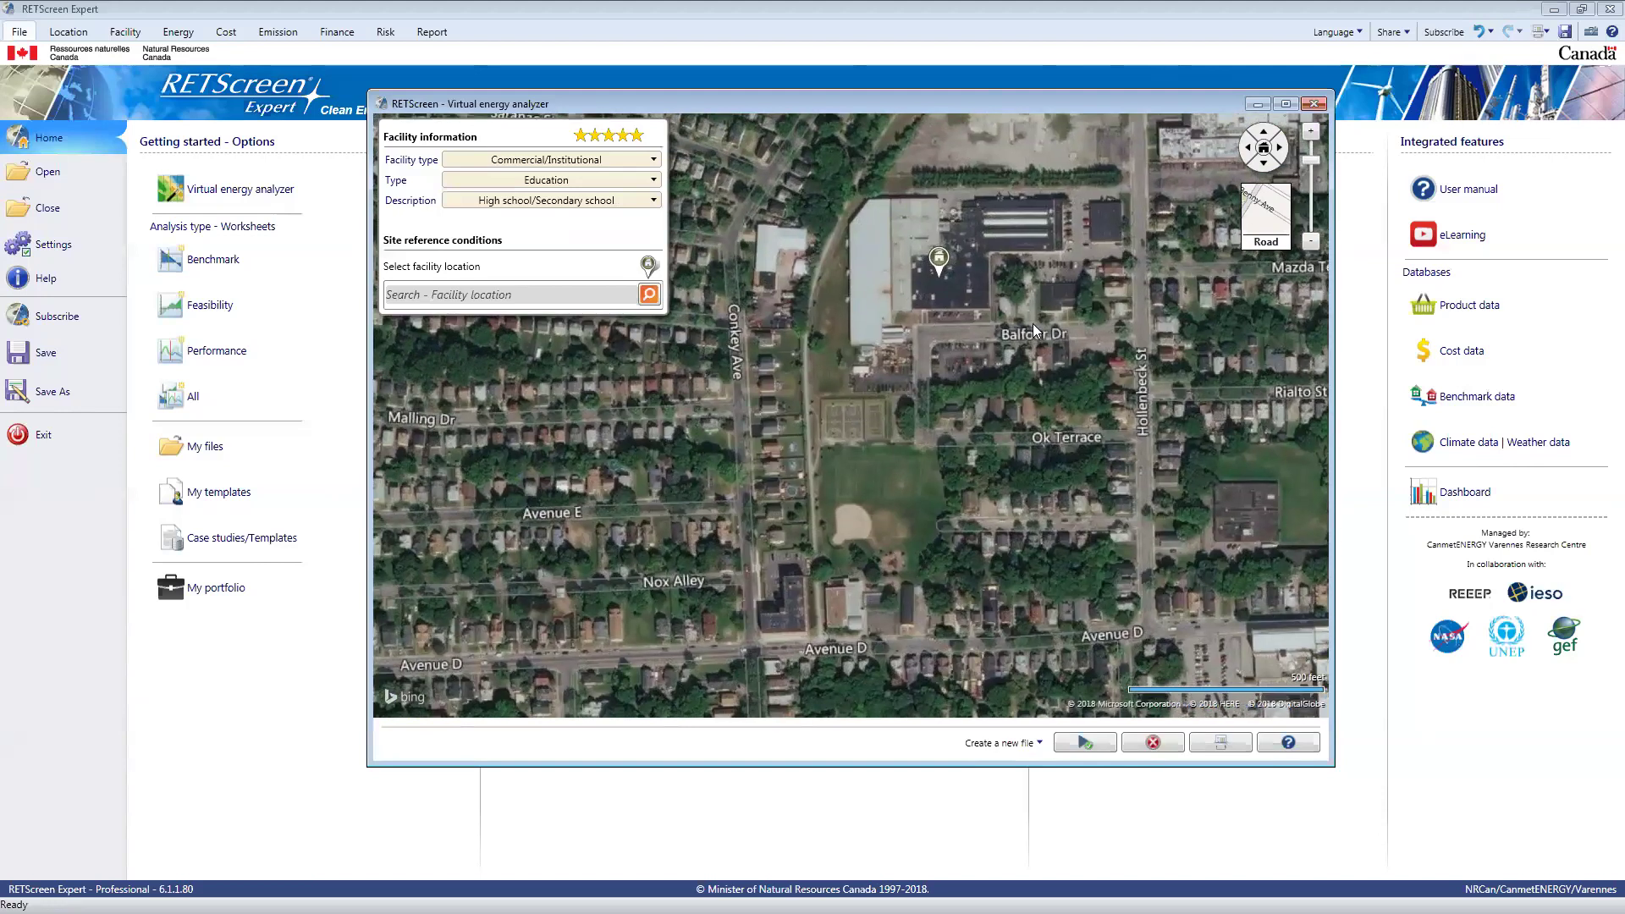
drag(998, 391, 928, 372)
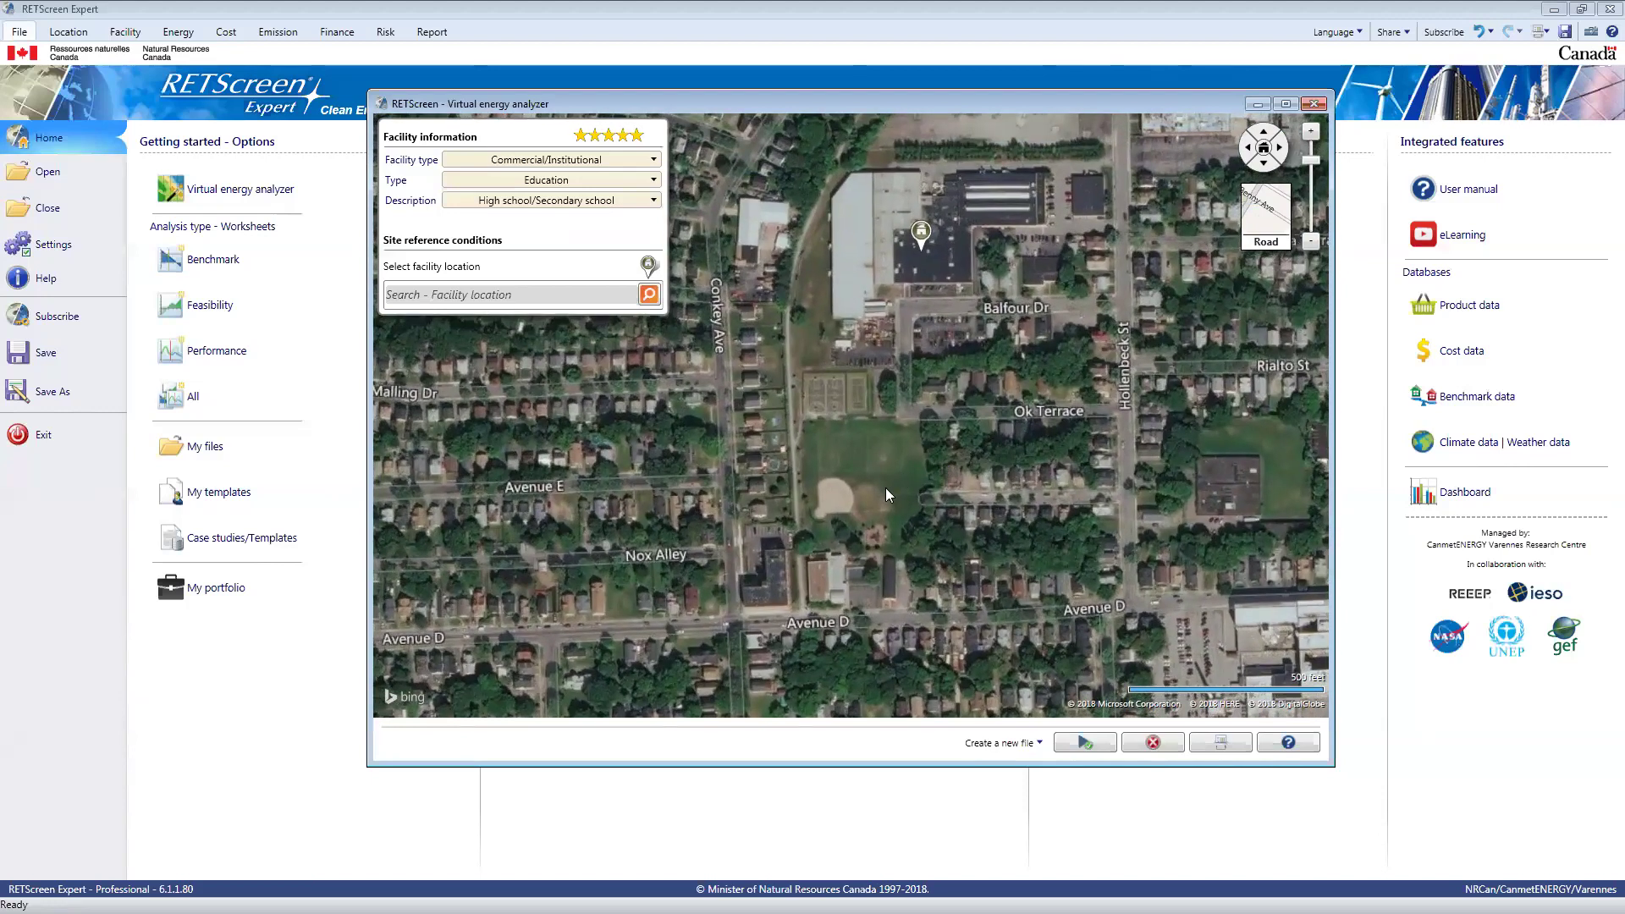
drag(886, 487, 867, 513)
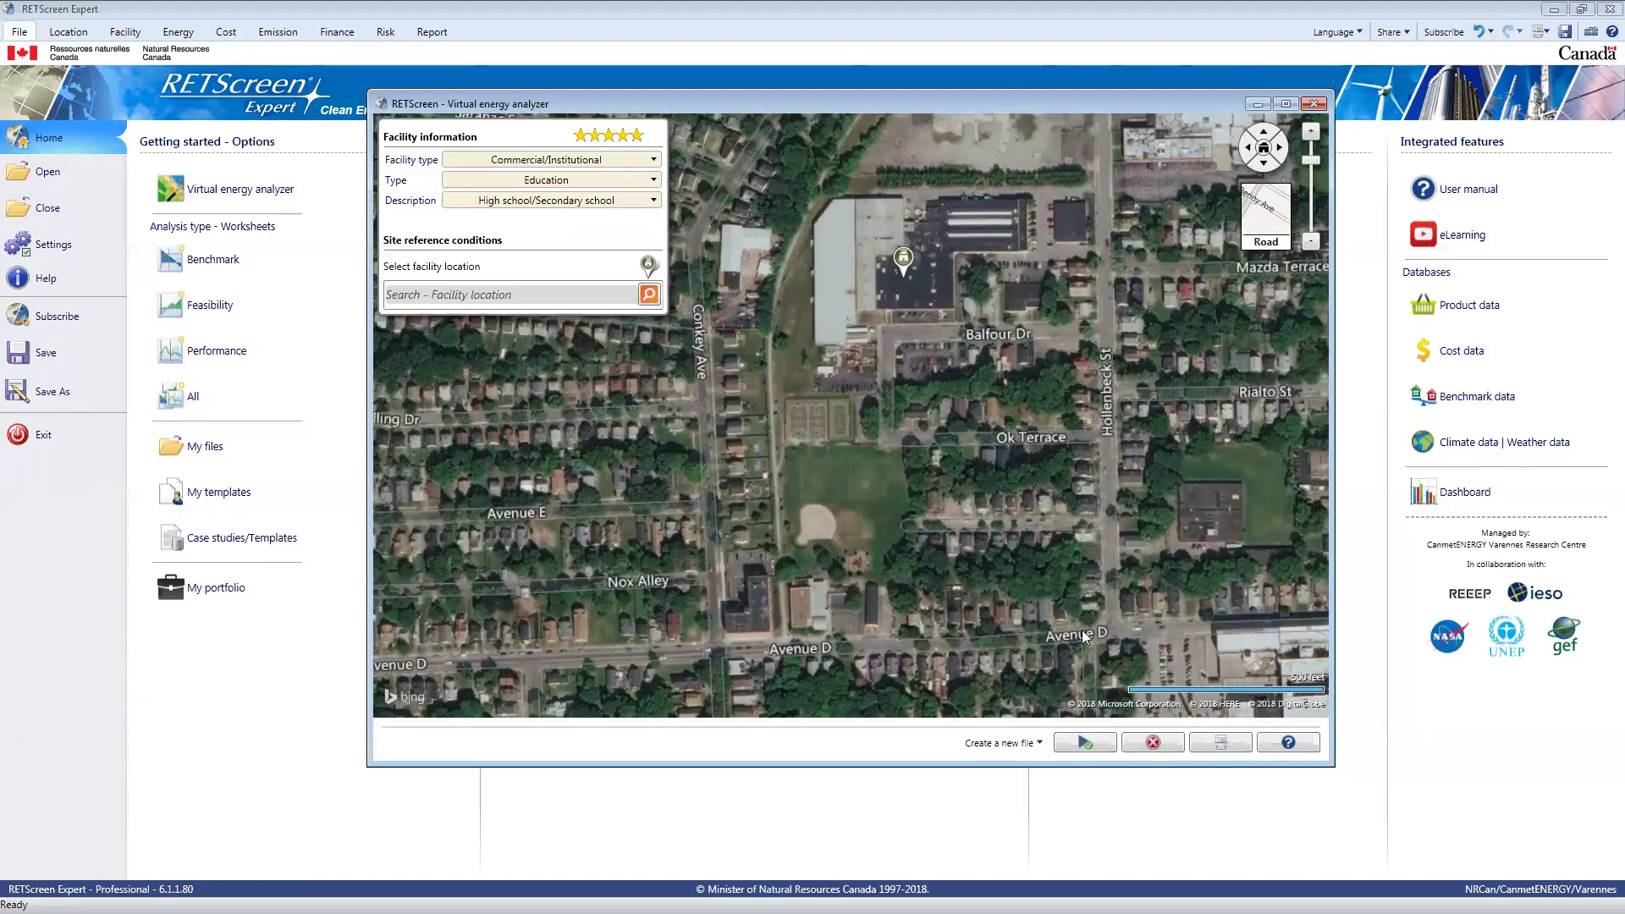
- Create a new file for the high school/secondary school facility at this location, without saving the changes to the current file
click(1085, 742)
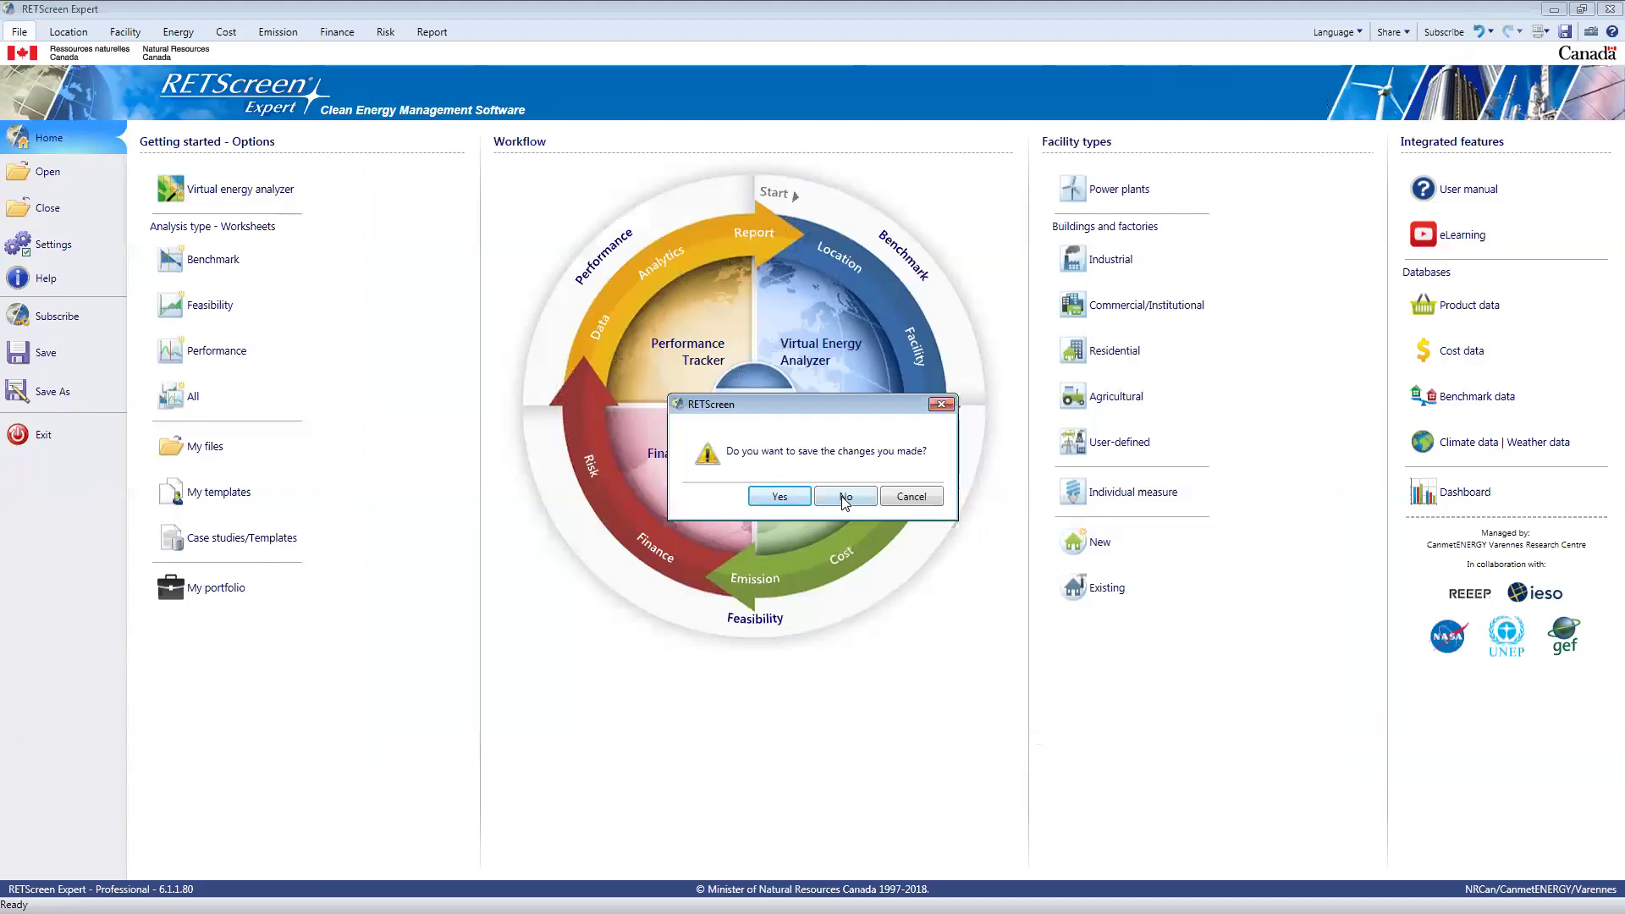
click(845, 497)
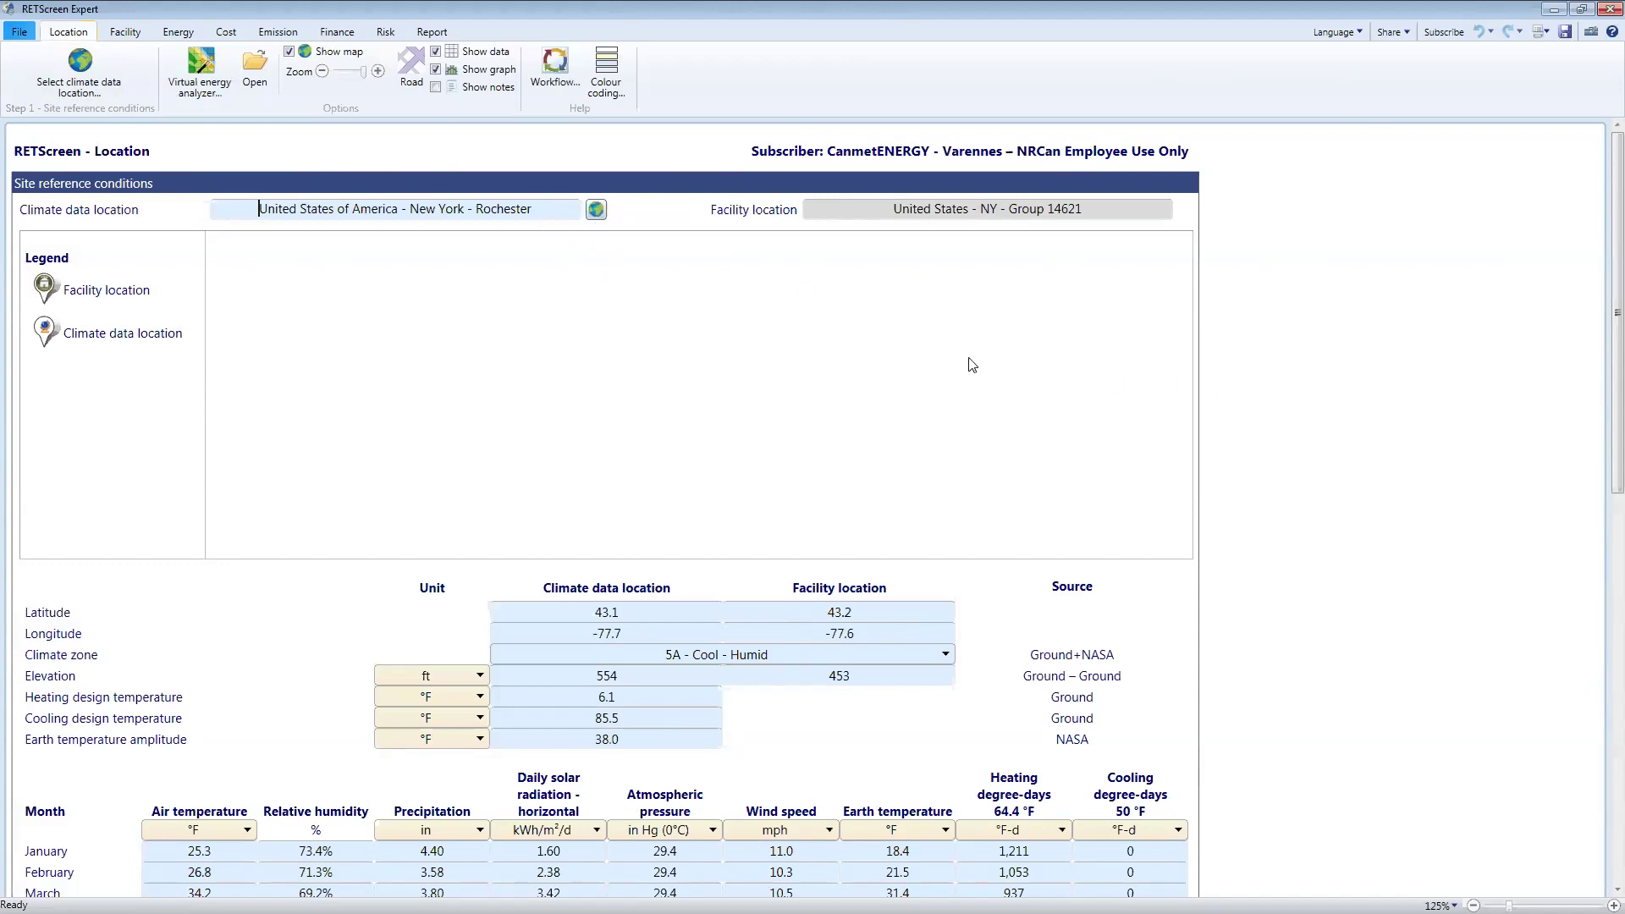
- Compare the facility and climate station positions in the climate database and apply Rochester as the climate data location
click(596, 209)
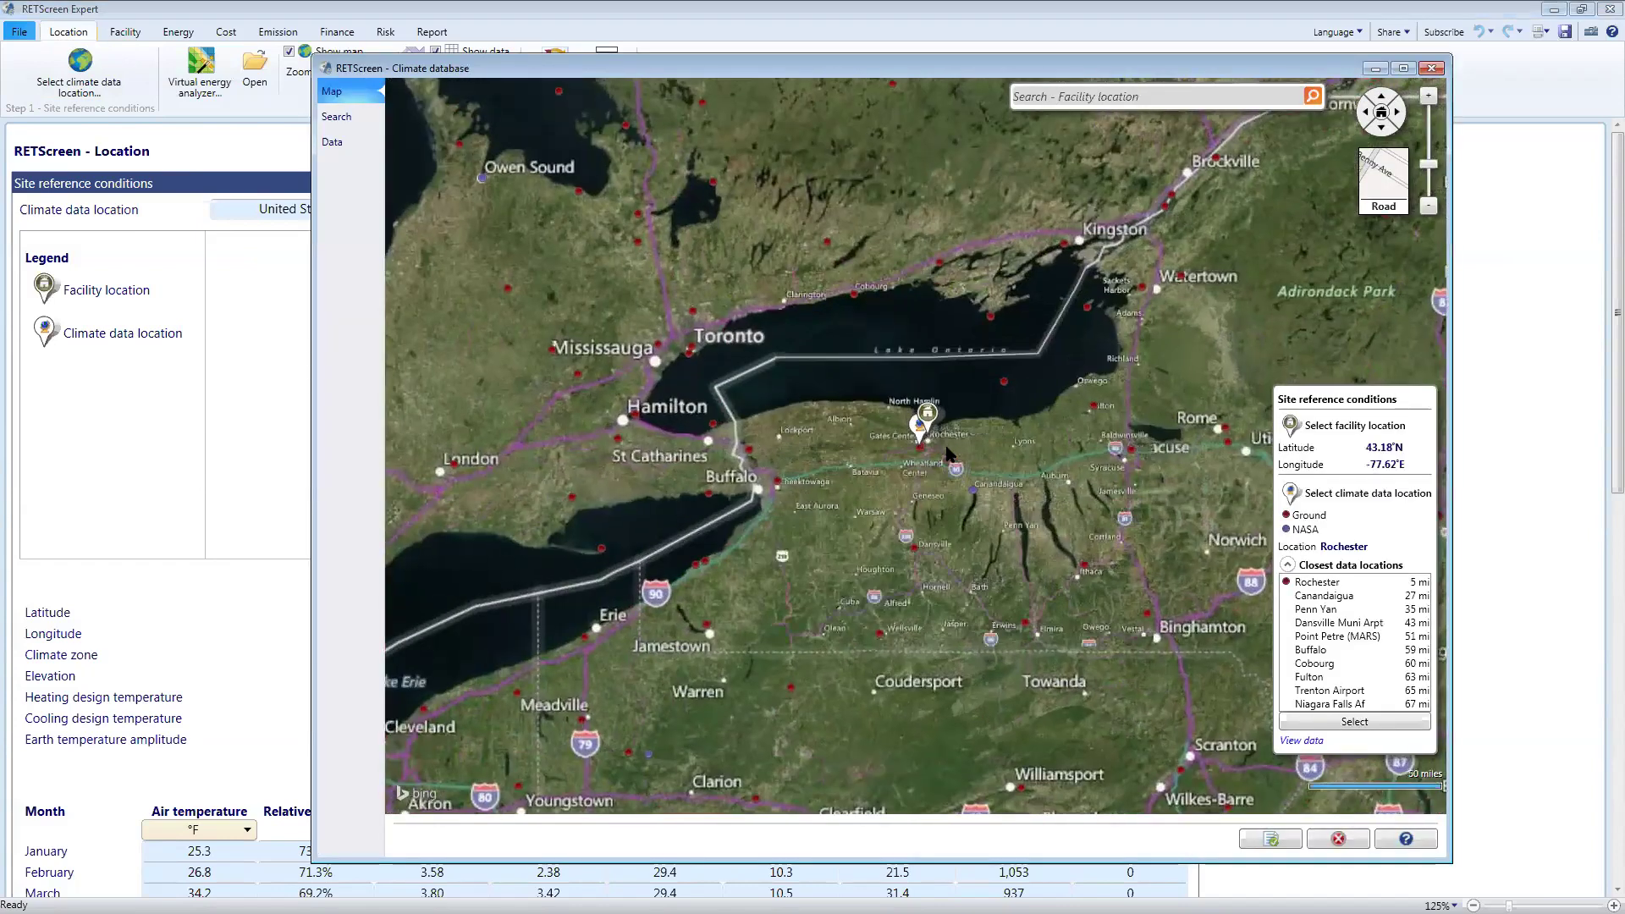
scroll(948, 454, up, 1)
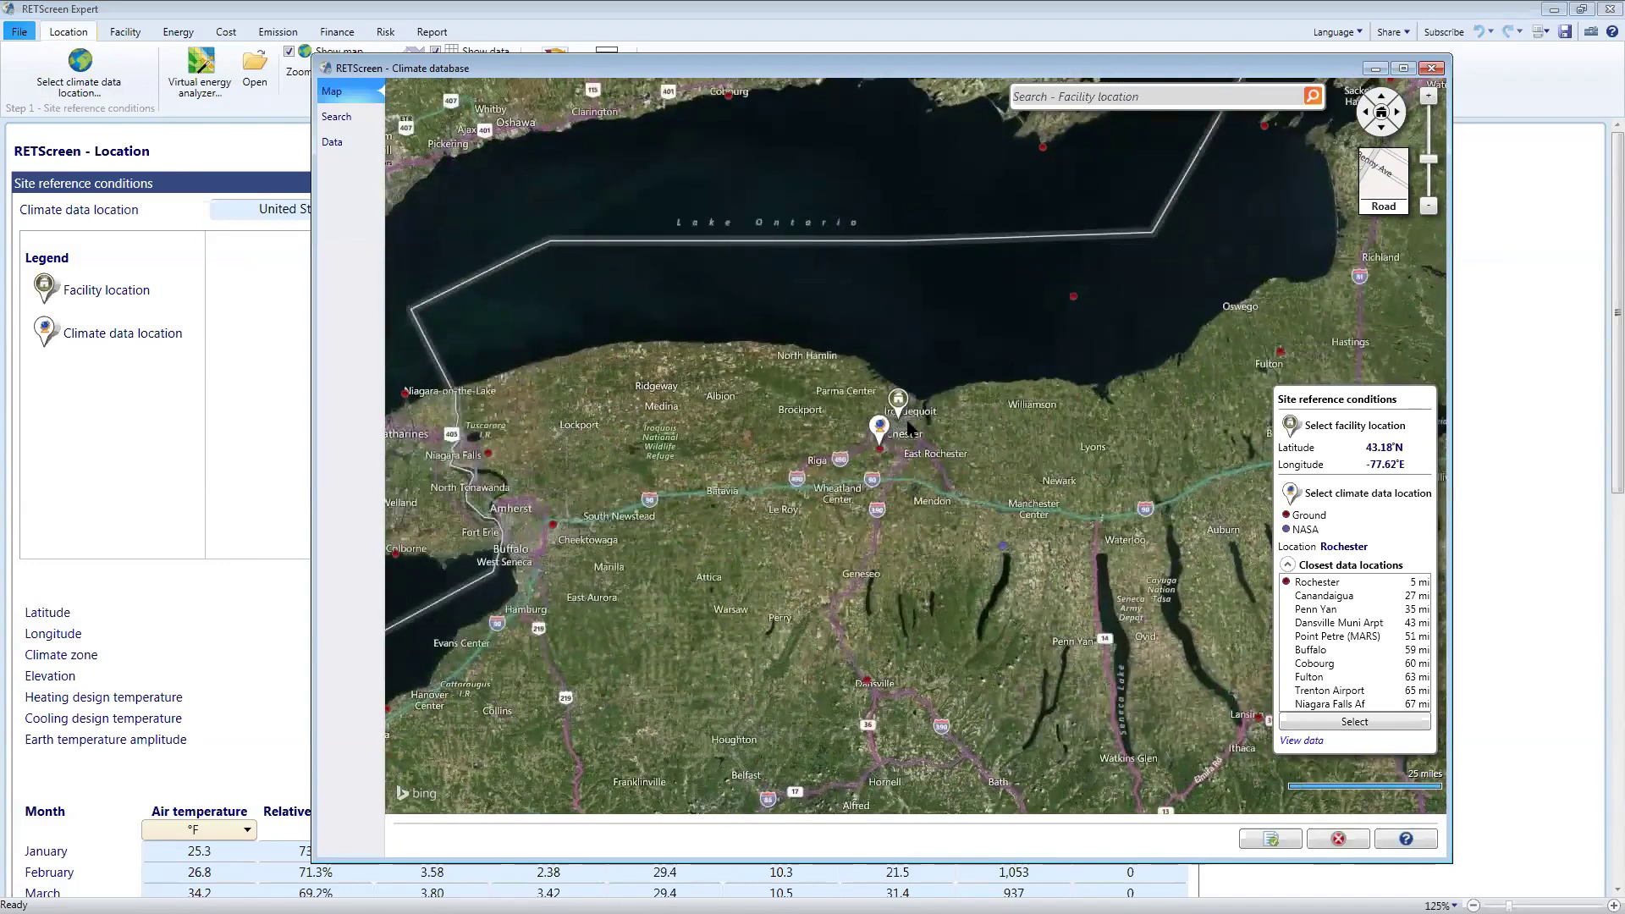
scroll(910, 423, up, 2)
scroll(843, 487, up, 1)
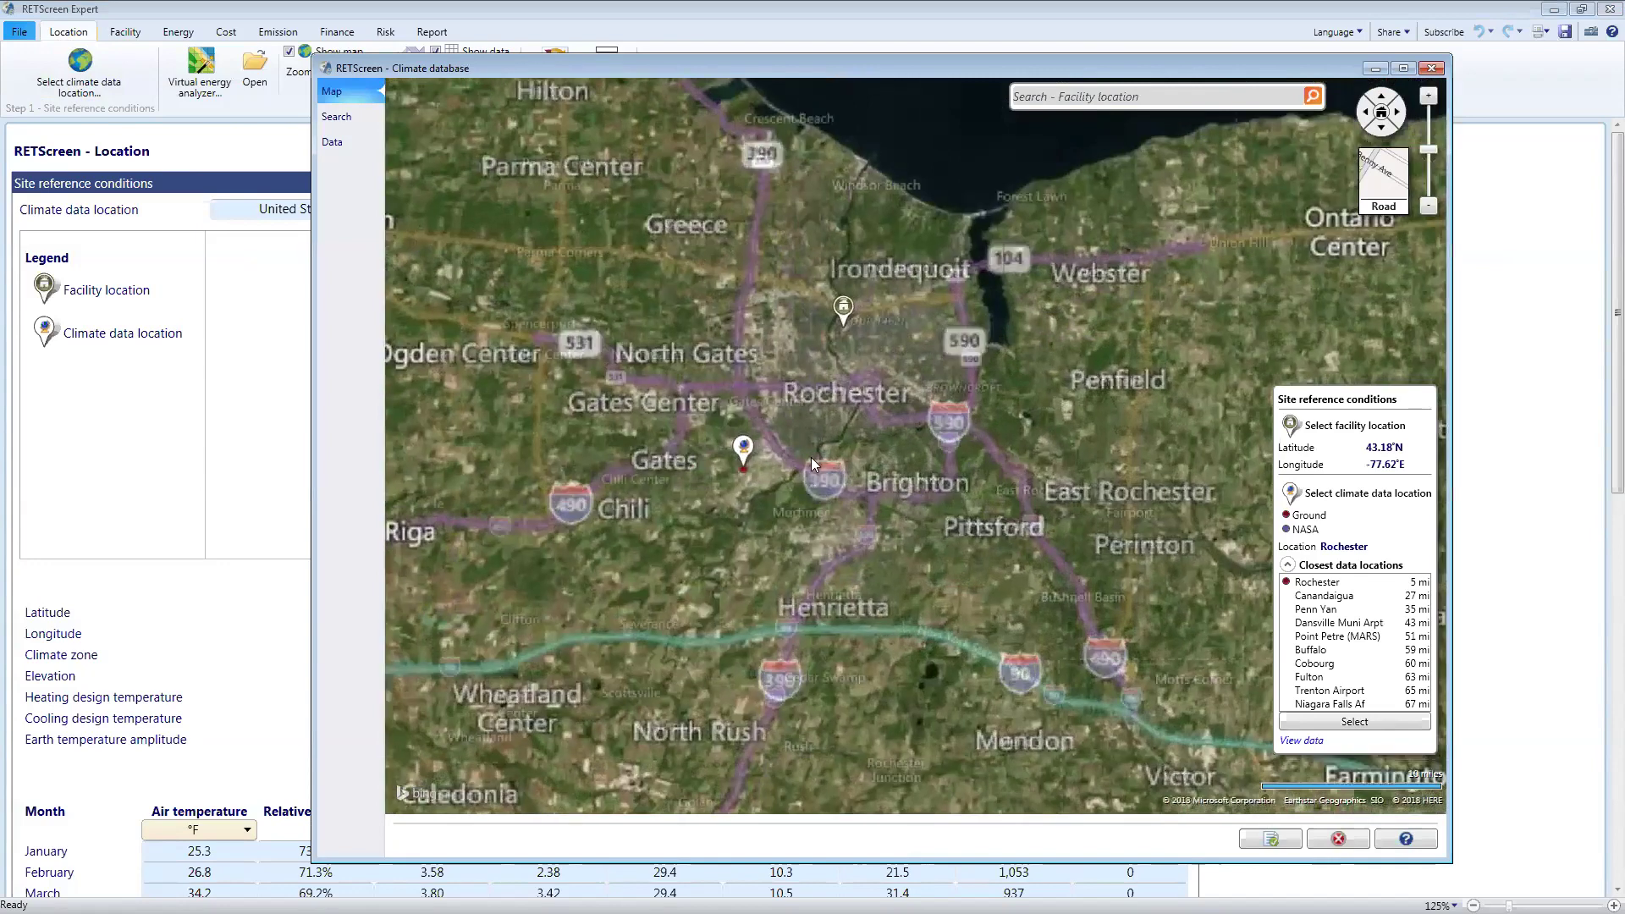
scroll(822, 239, up, 1)
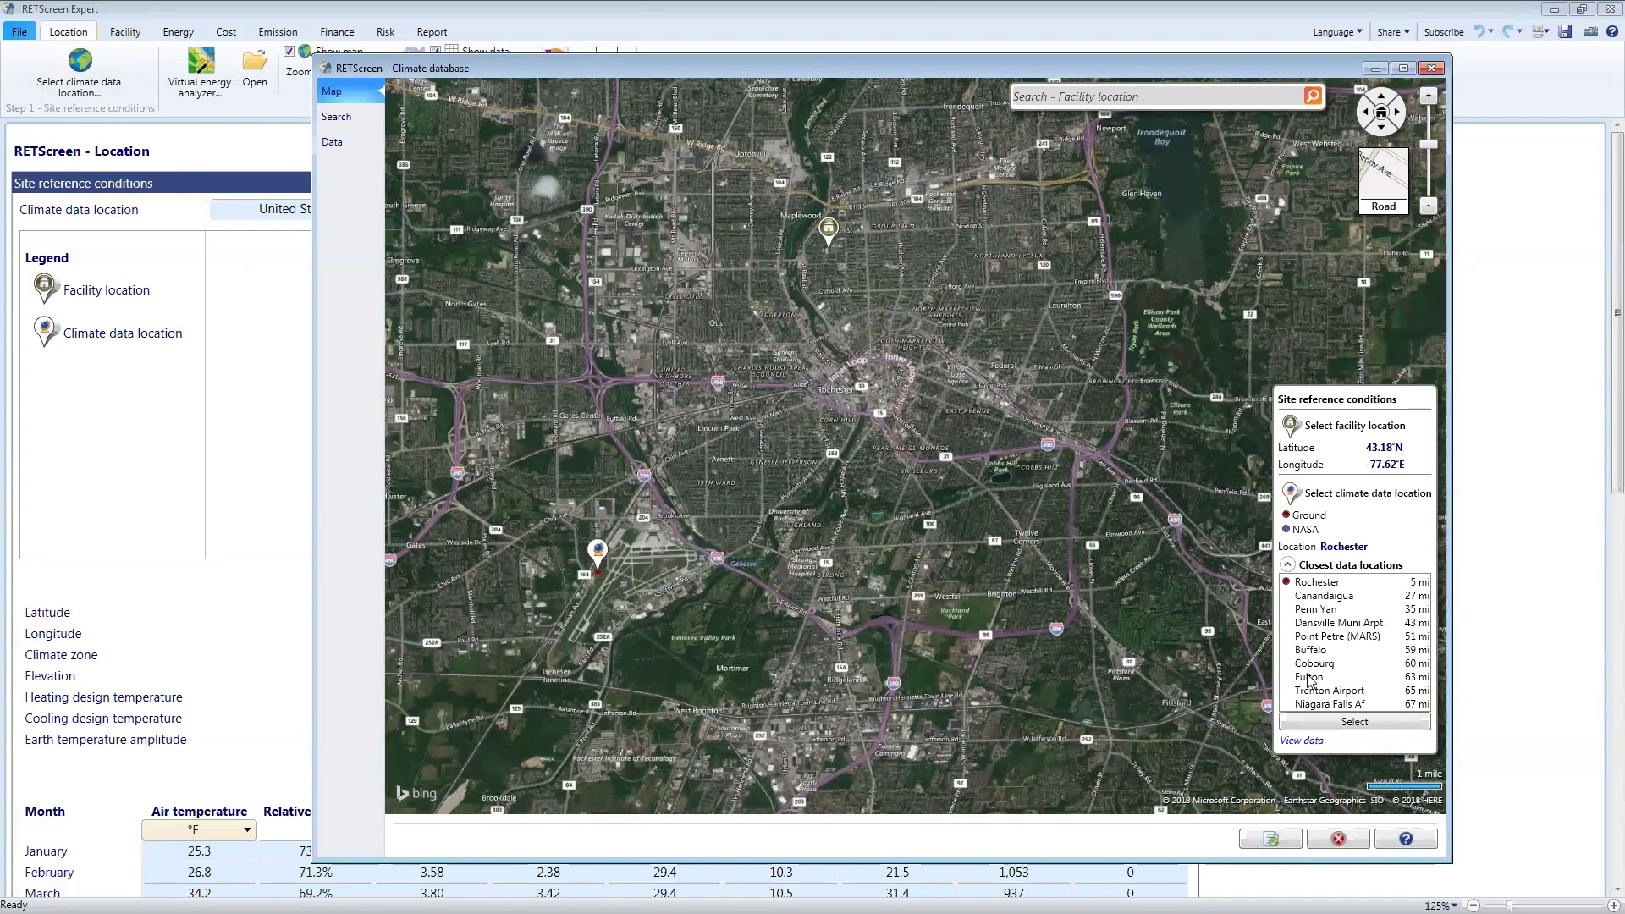
click(1325, 586)
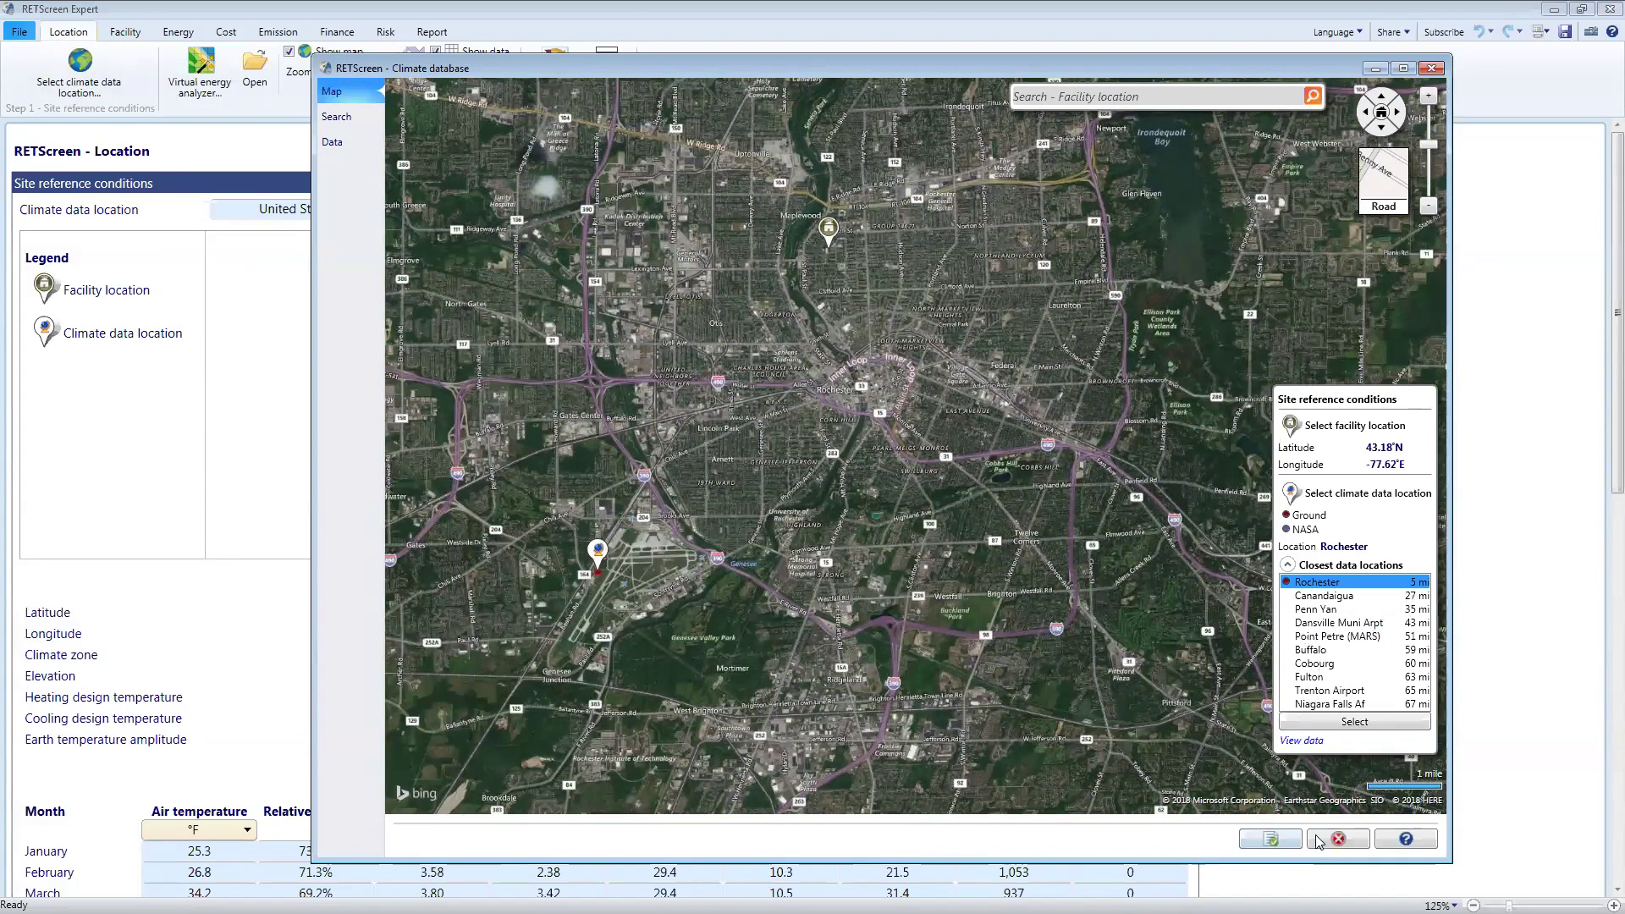
click(1274, 839)
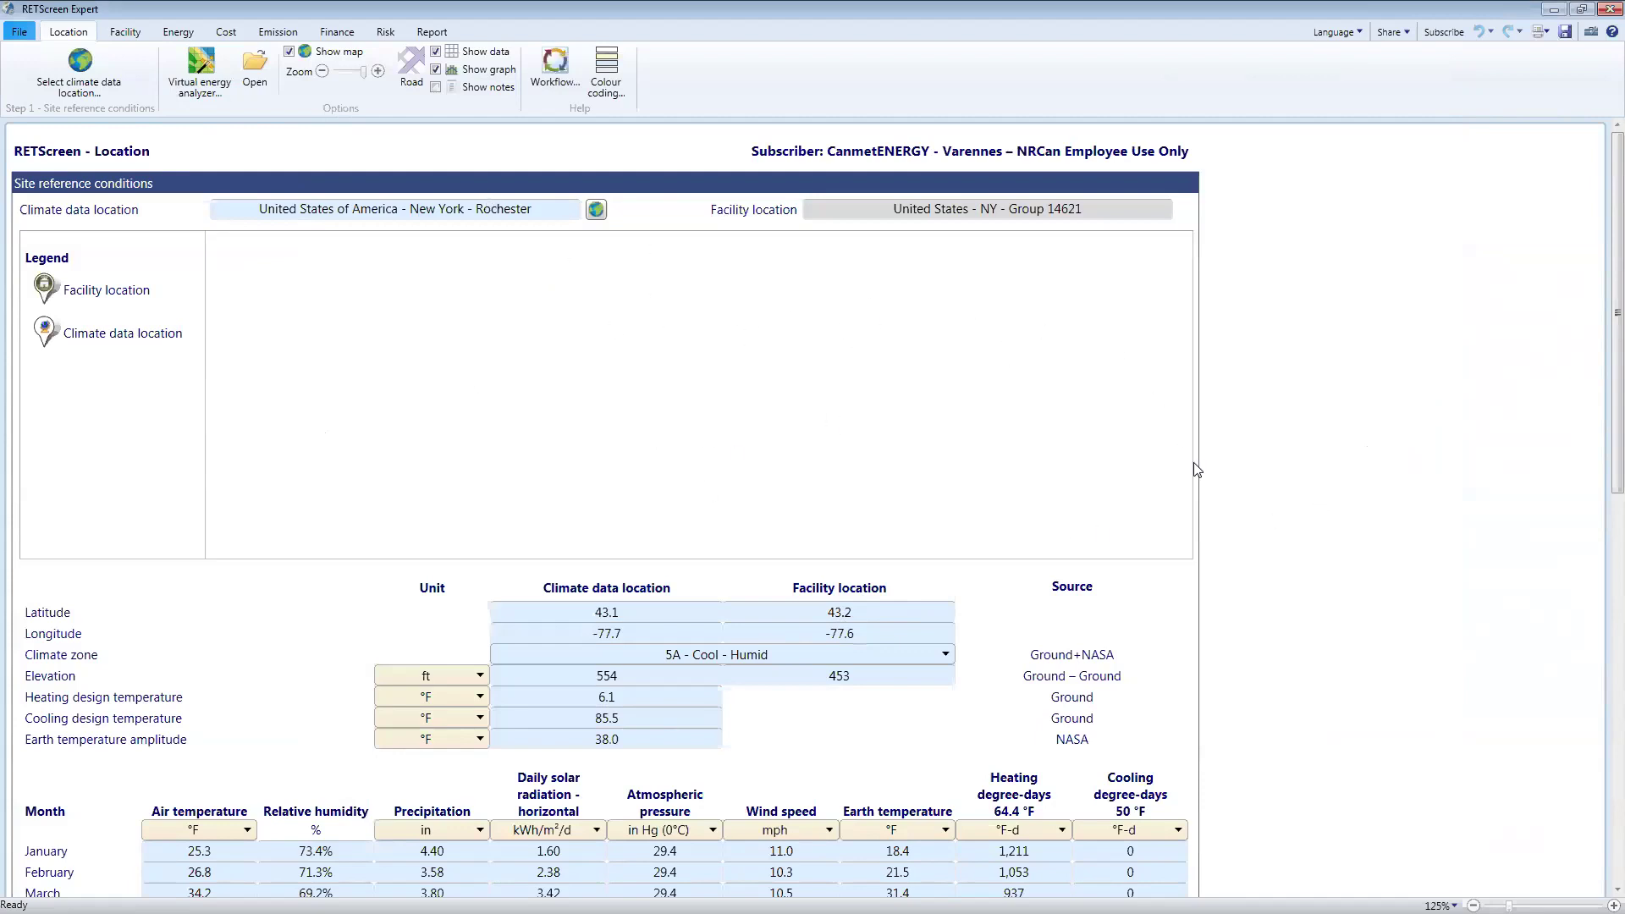
- Review the site's monthly climate data table and the graph of solar radiation and air temperature
scroll(1327, 460, down, 5)
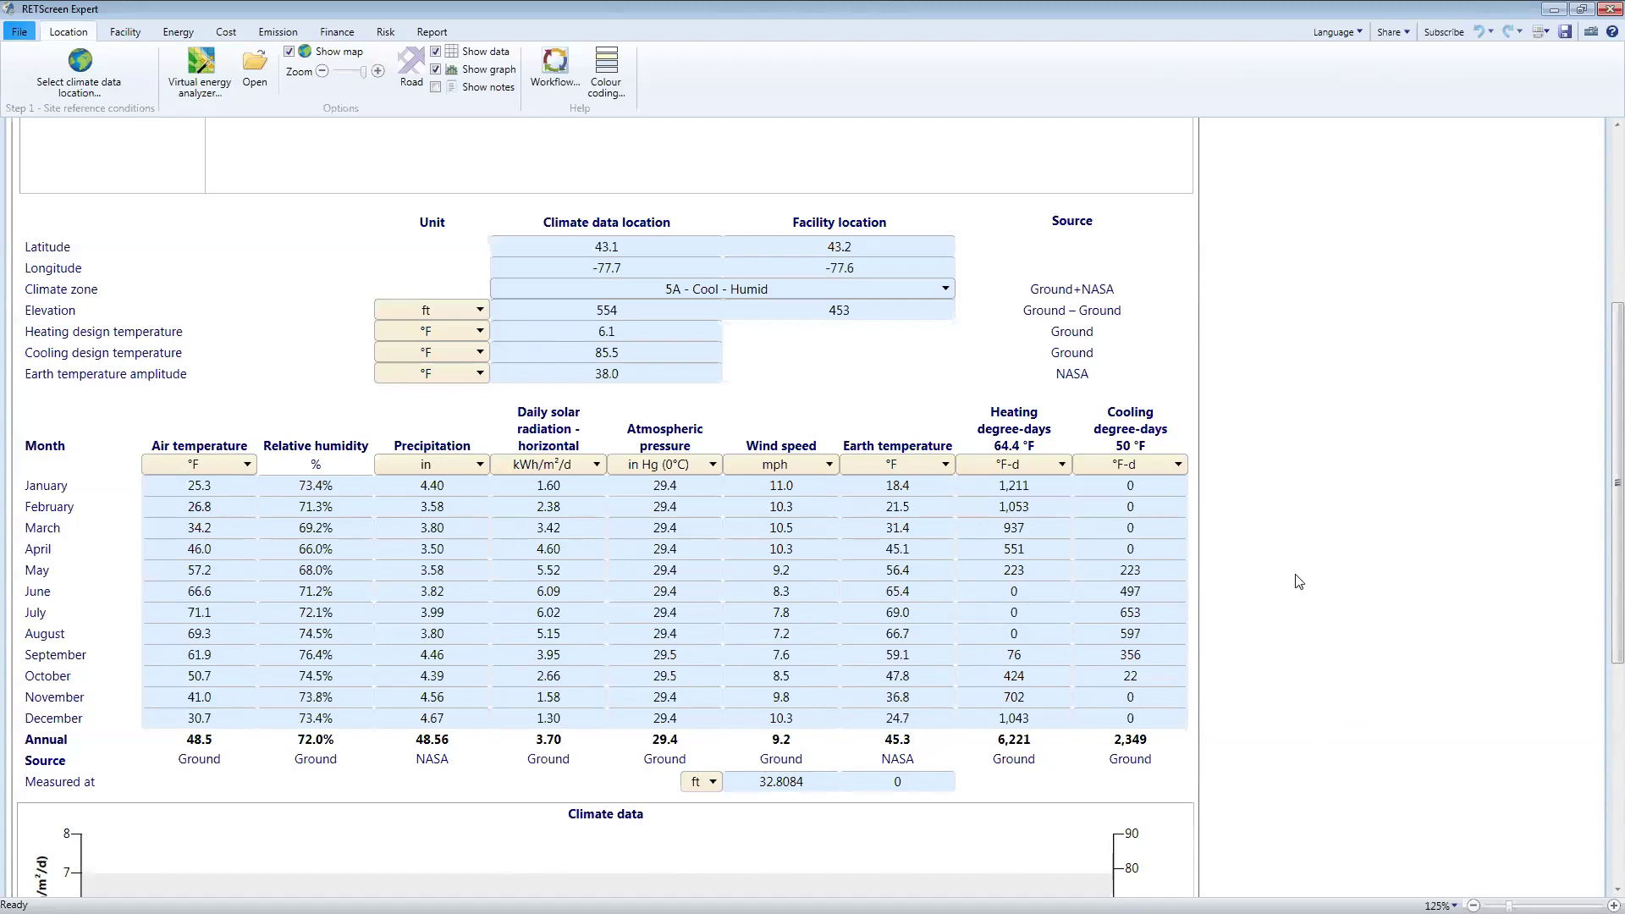
scroll(1306, 593, down, 5)
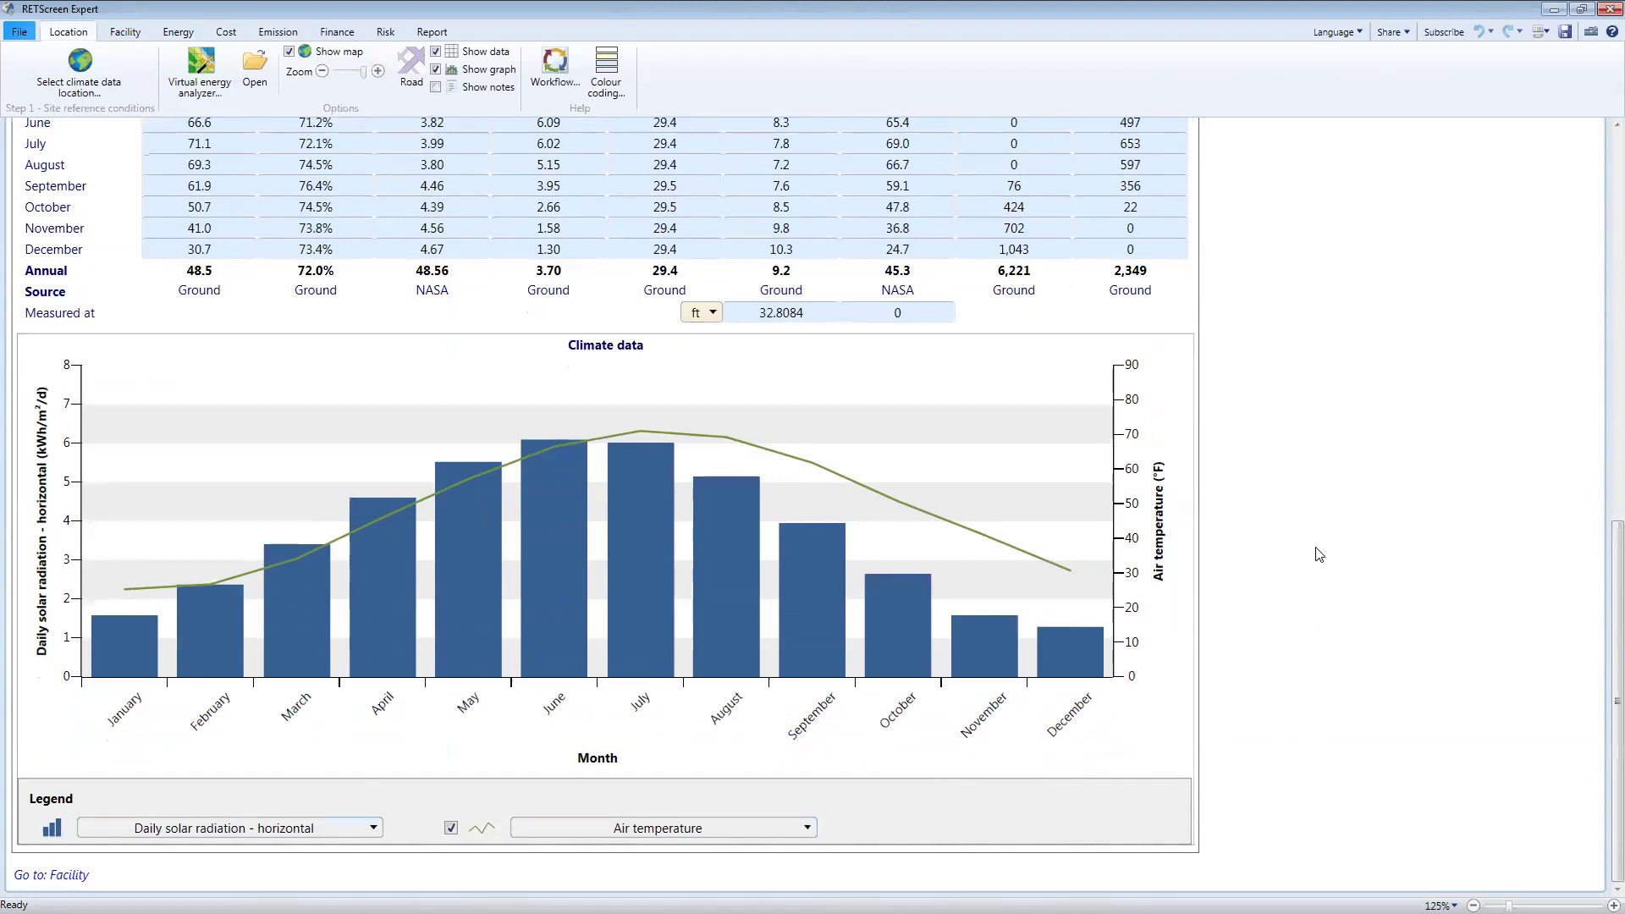
scroll(1331, 626, up, 5)
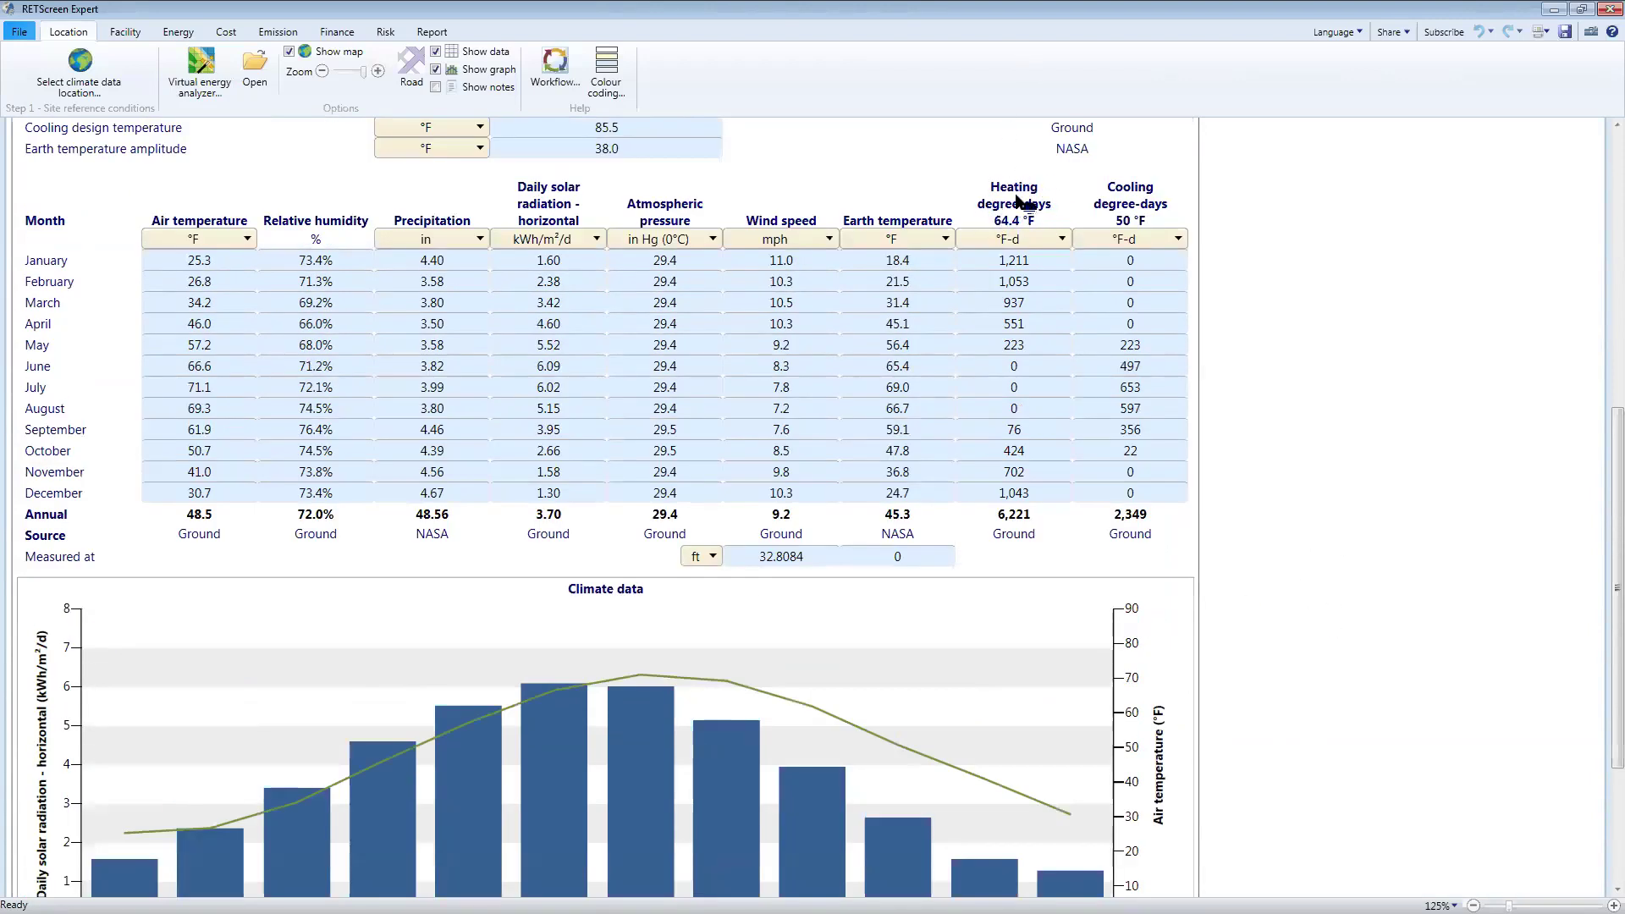
scroll(1240, 519, down, 5)
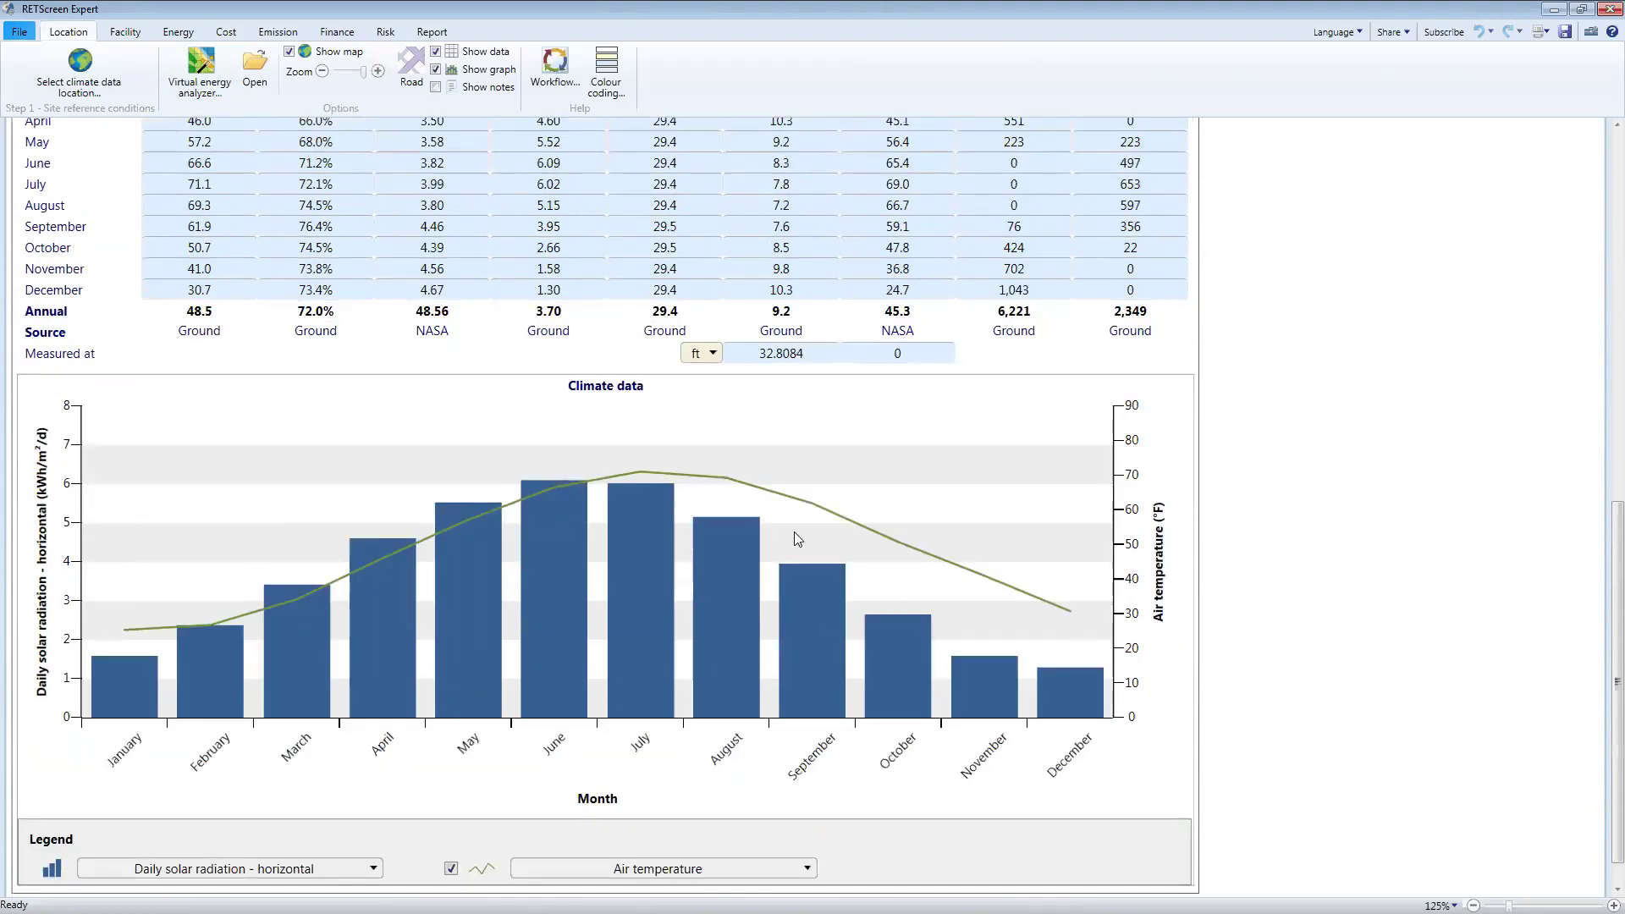
scroll(1301, 717, up, 3)
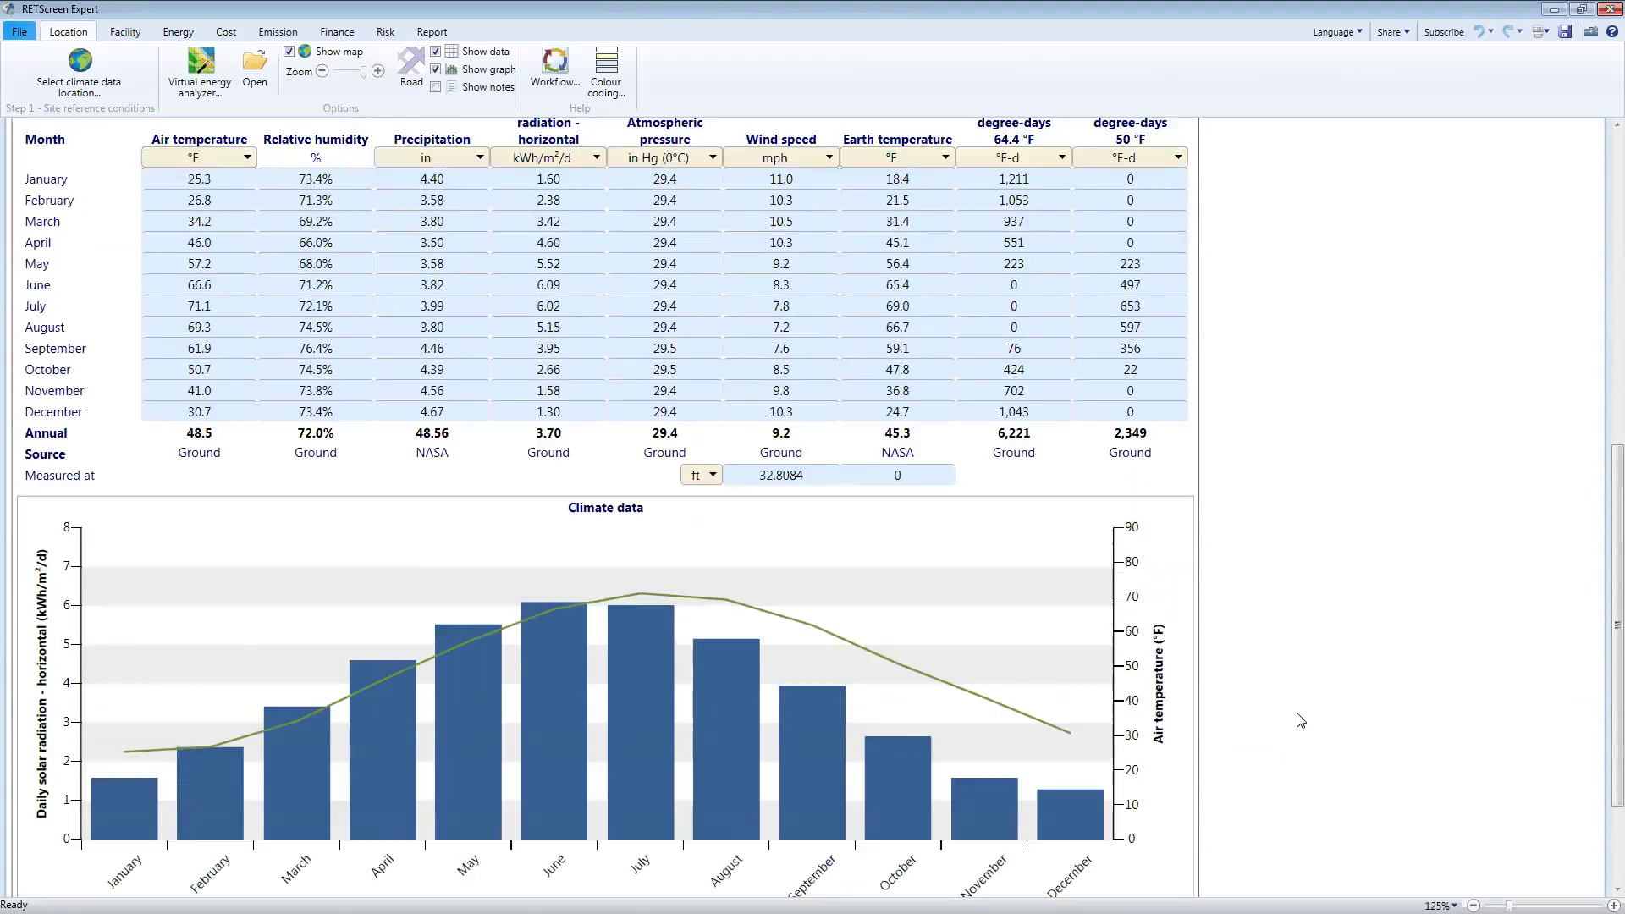
scroll(1312, 727, up, 15)
scroll(1324, 742, up, 2)
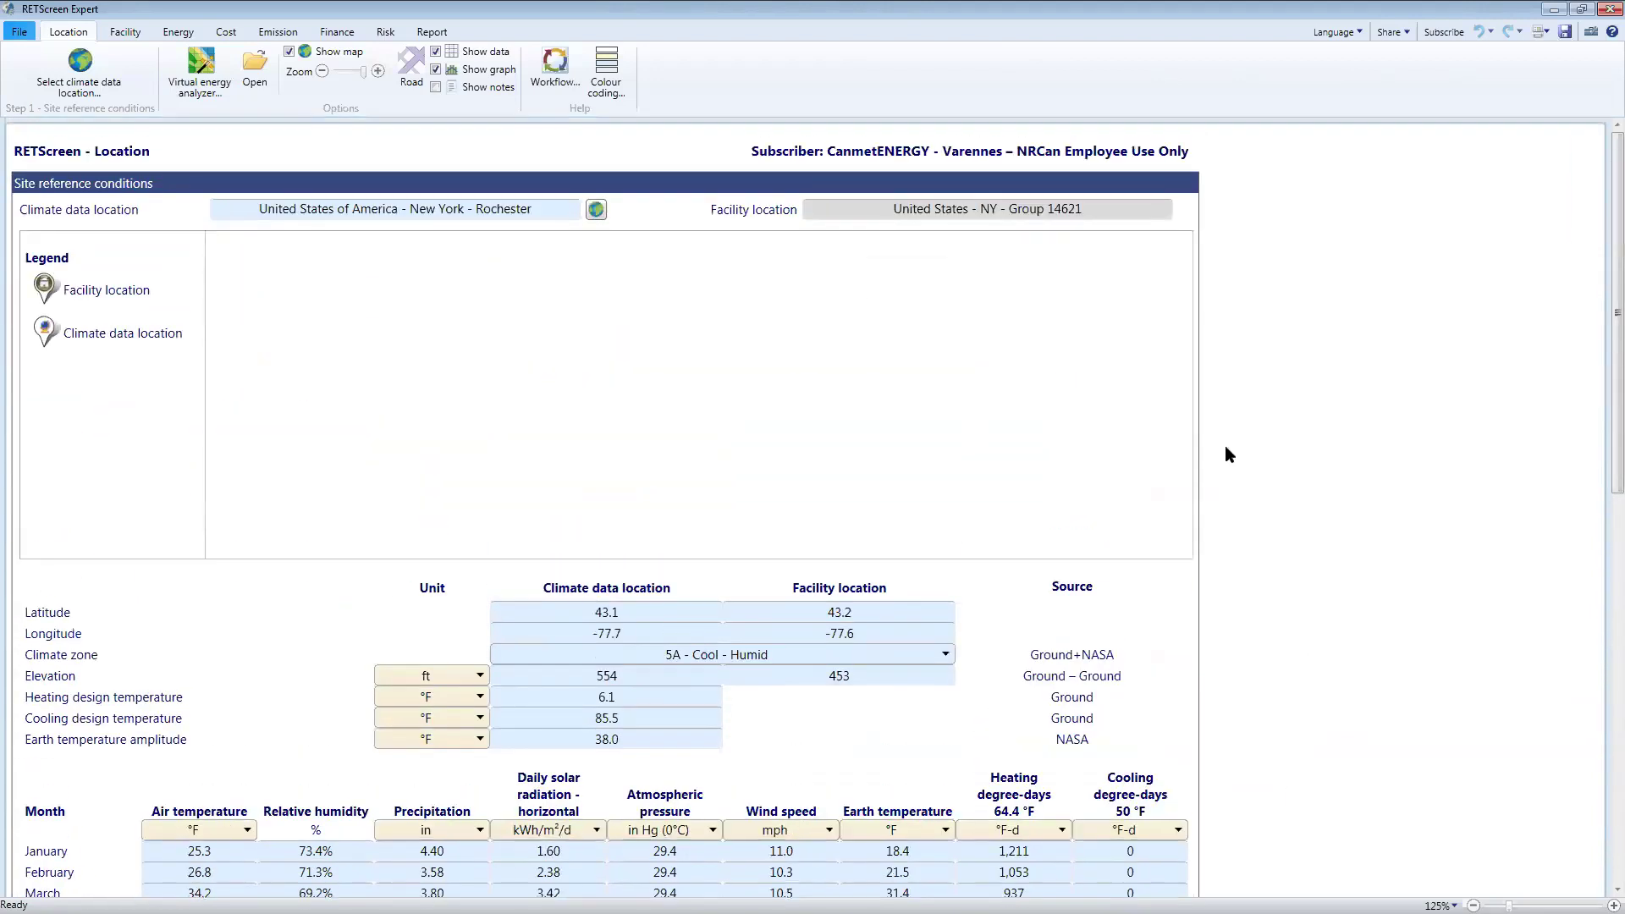
- Show the Facility worksheet and check which building types are available for a commercial/institutional facility
click(127, 36)
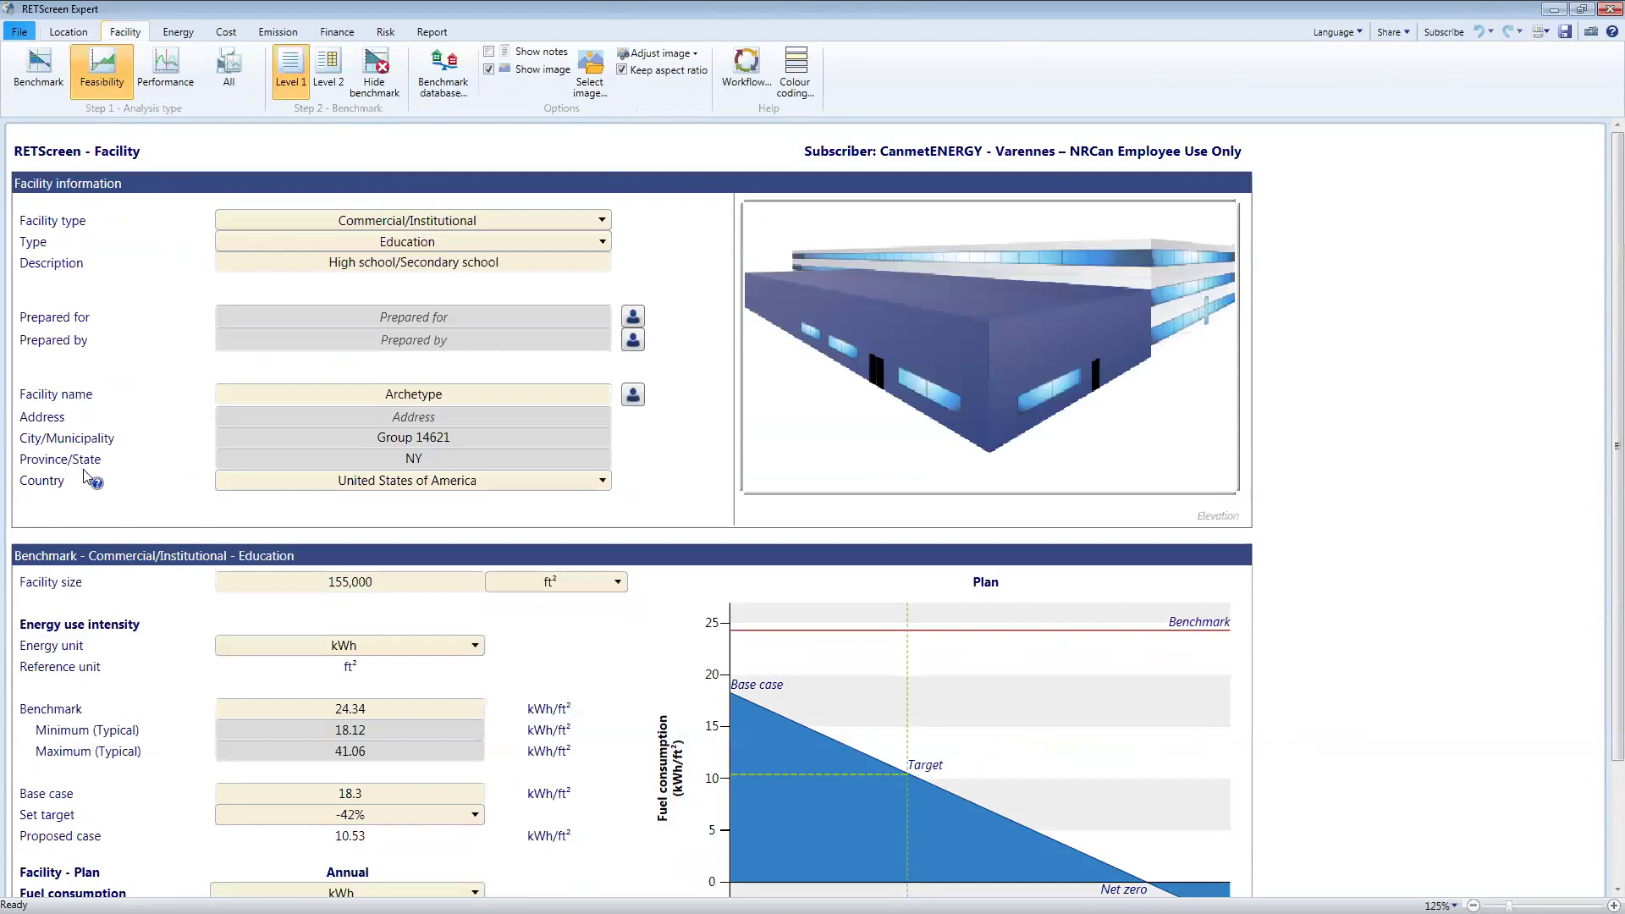
click(438, 242)
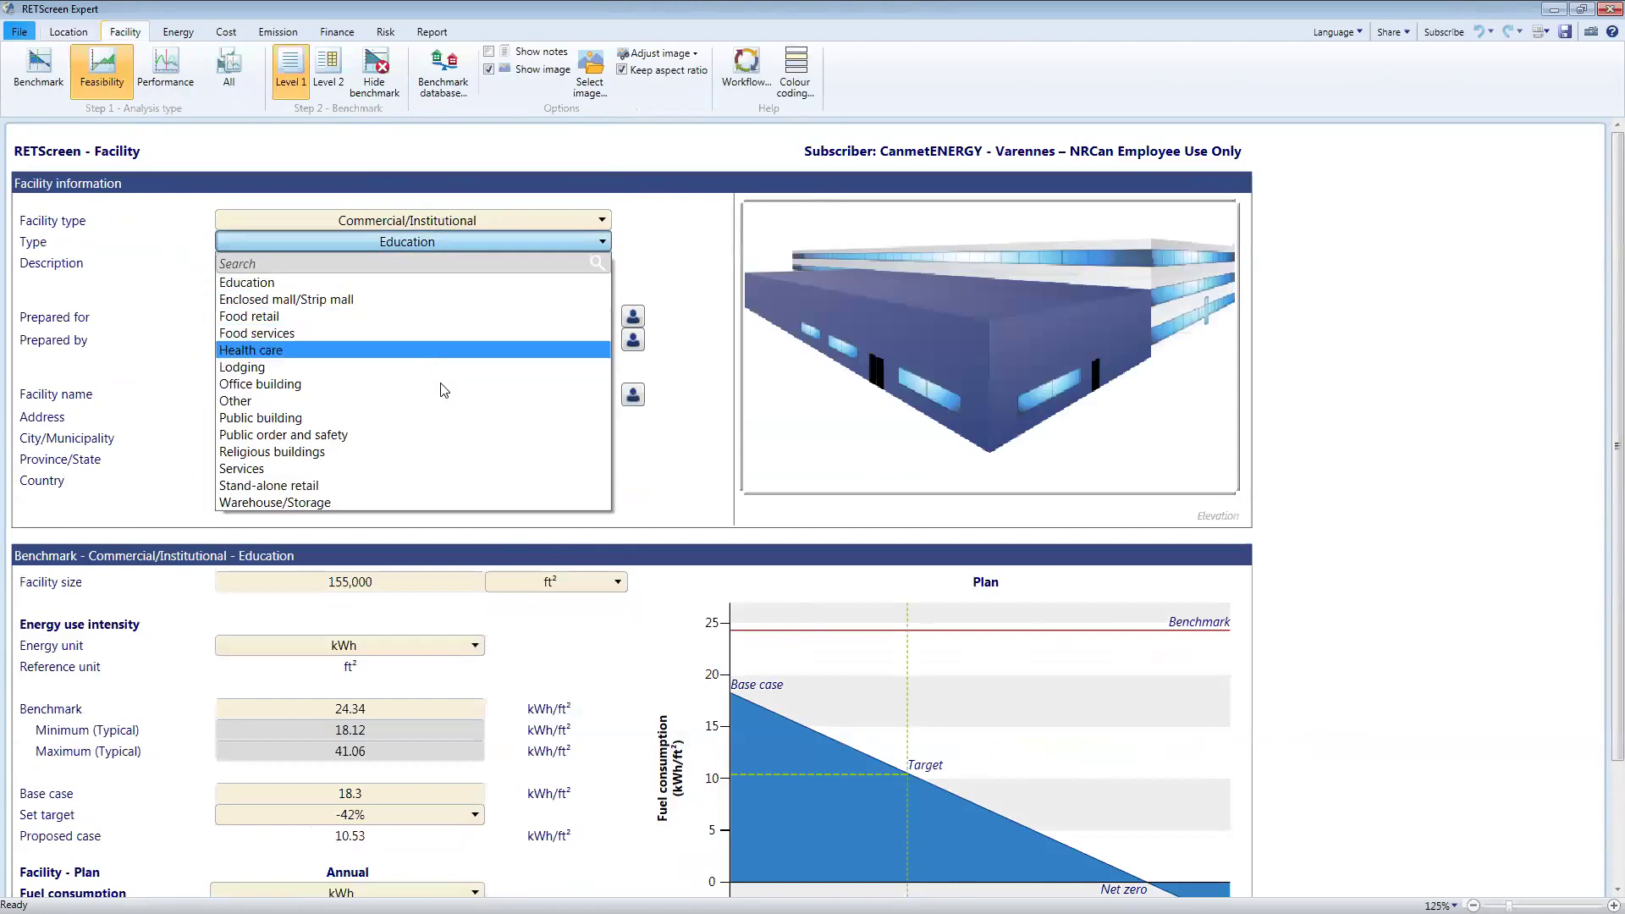
click(654, 285)
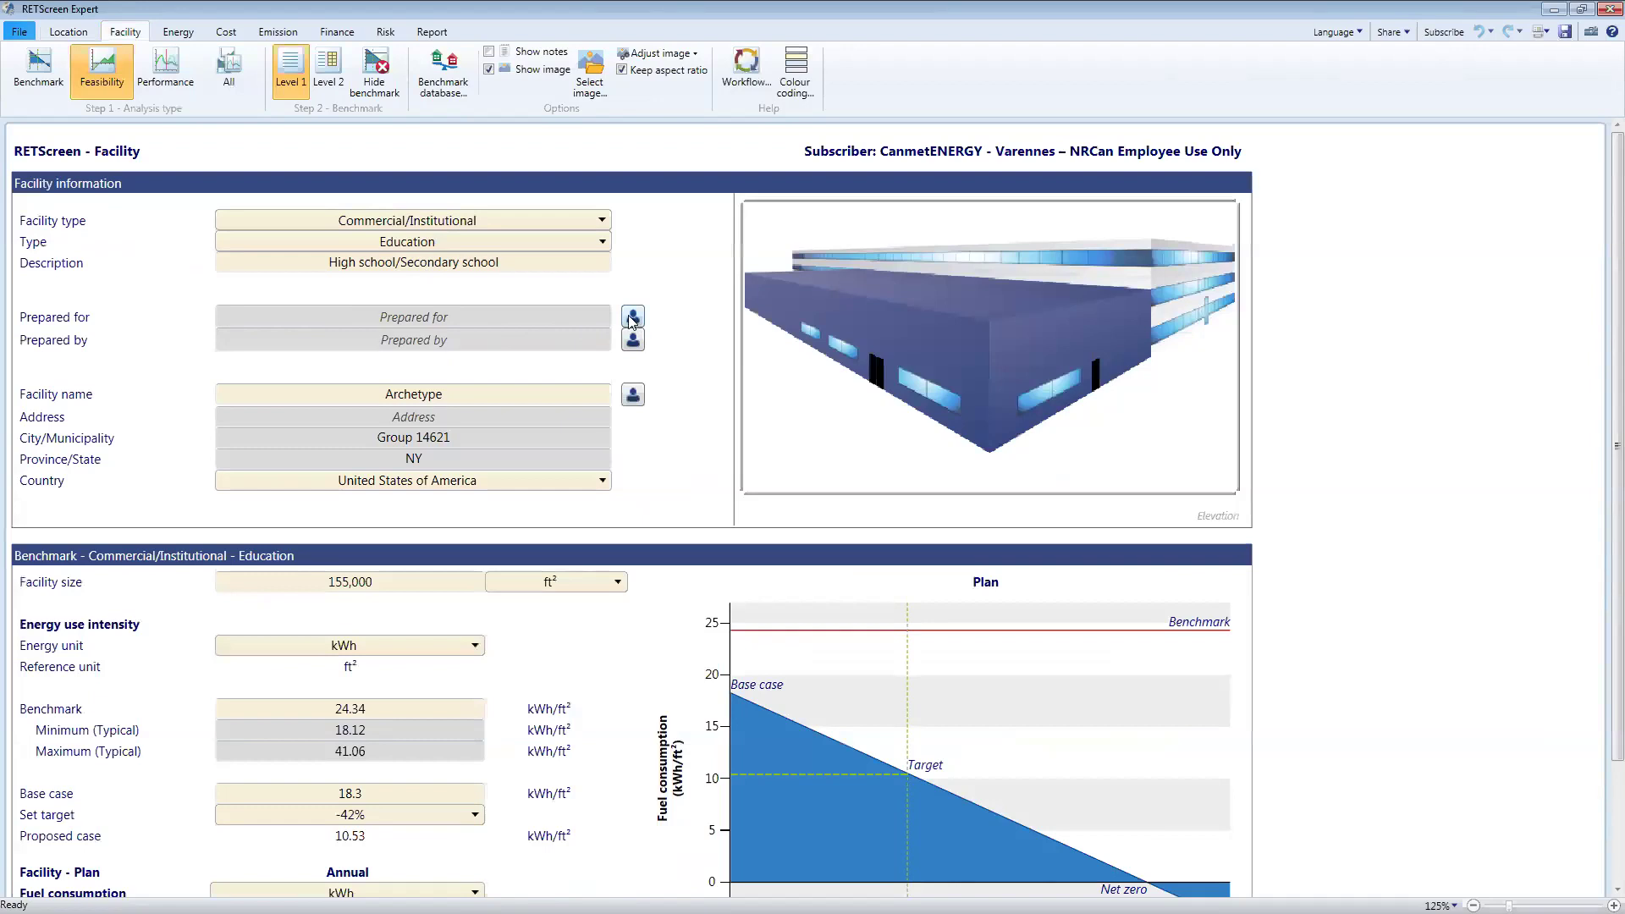
- Fill in the facility information with RTA as Prepared for and RETScreen as Prepared by
click(487, 316)
text(RTA)
click(484, 345)
text(RETScreen)
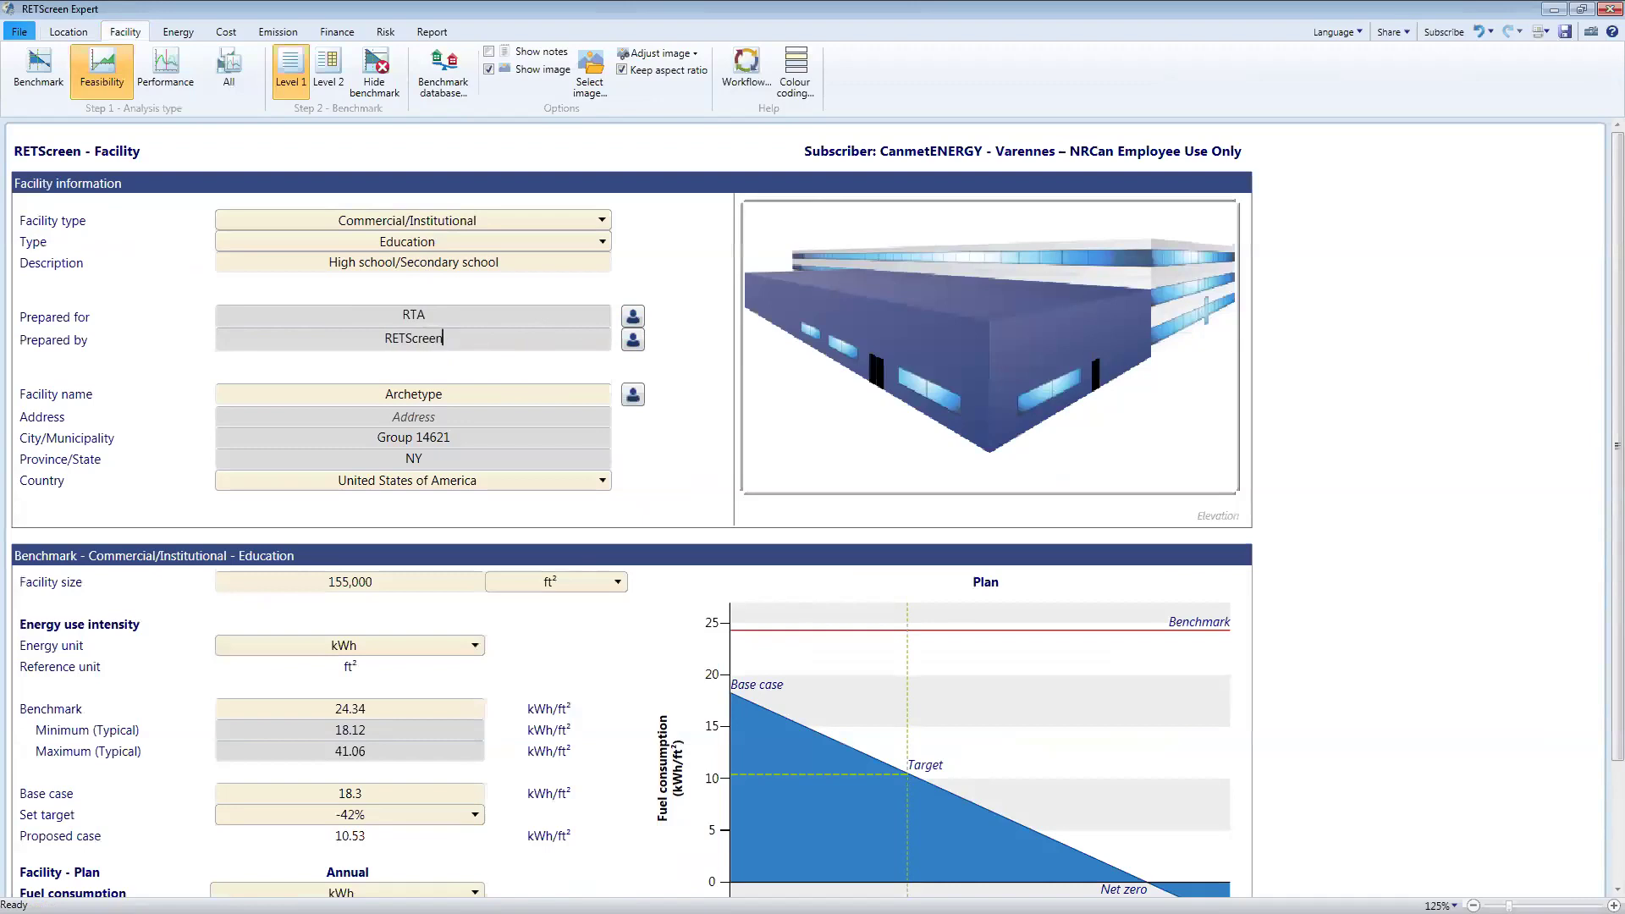
- Enter the contact's name in the contact details of the Prepared by entry
click(633, 339)
click(870, 498)
text(Kevin)
drag(970, 408, 974, 408)
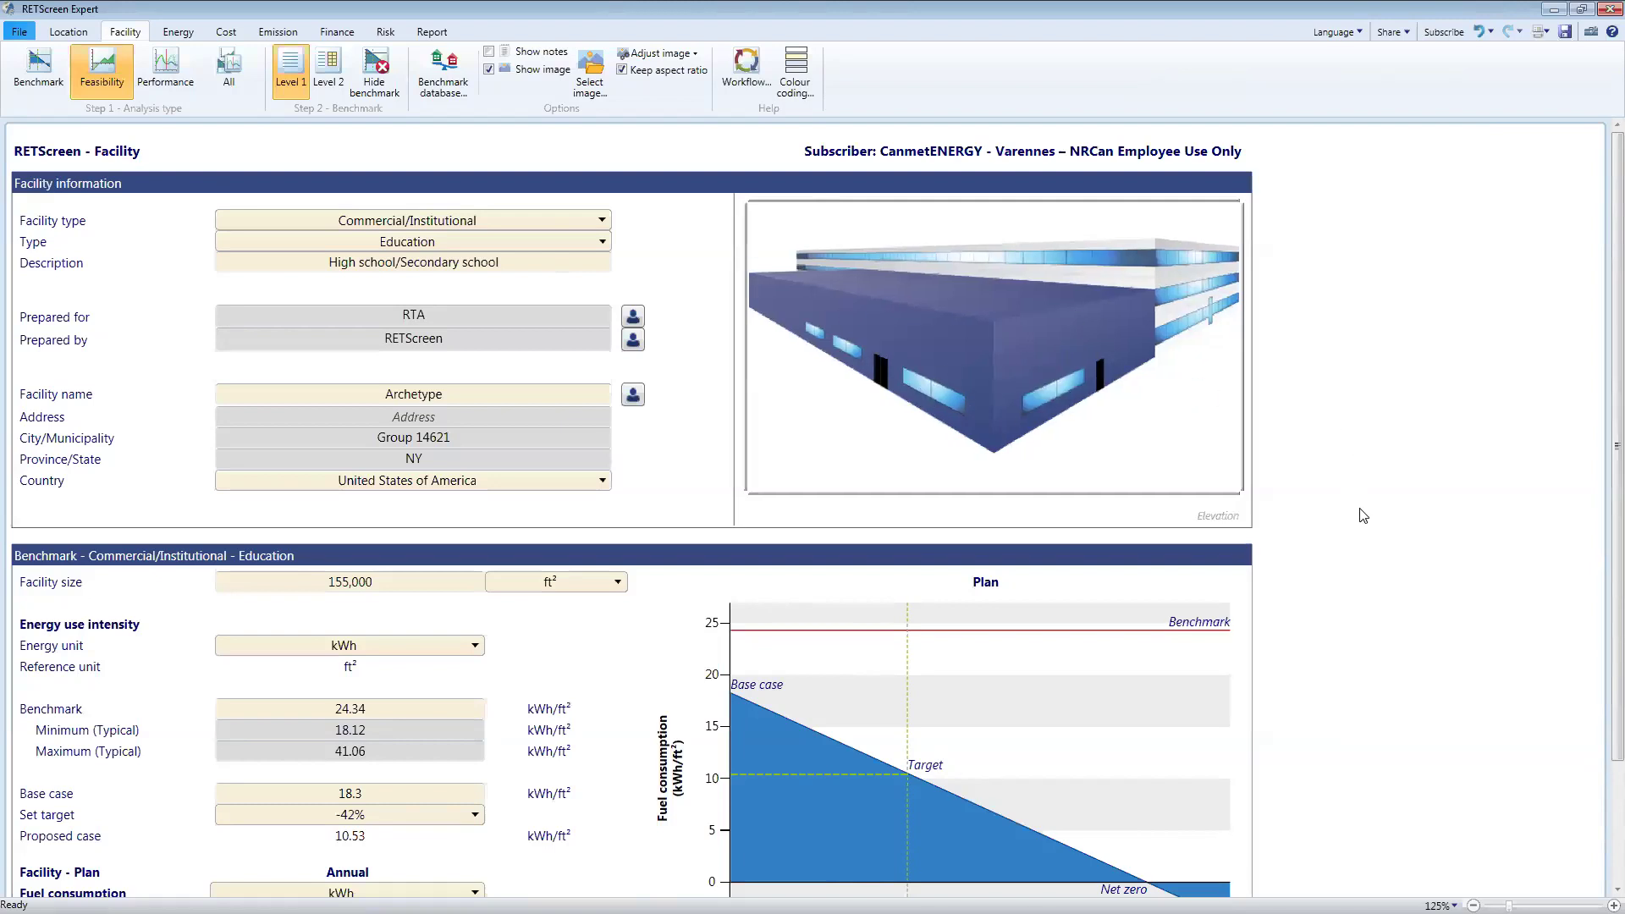
- Review the Energy Model's Include measure? summary, covering fuel saved, incremental costs, savings and payback from heating through power
scroll(1345, 443, down, 3)
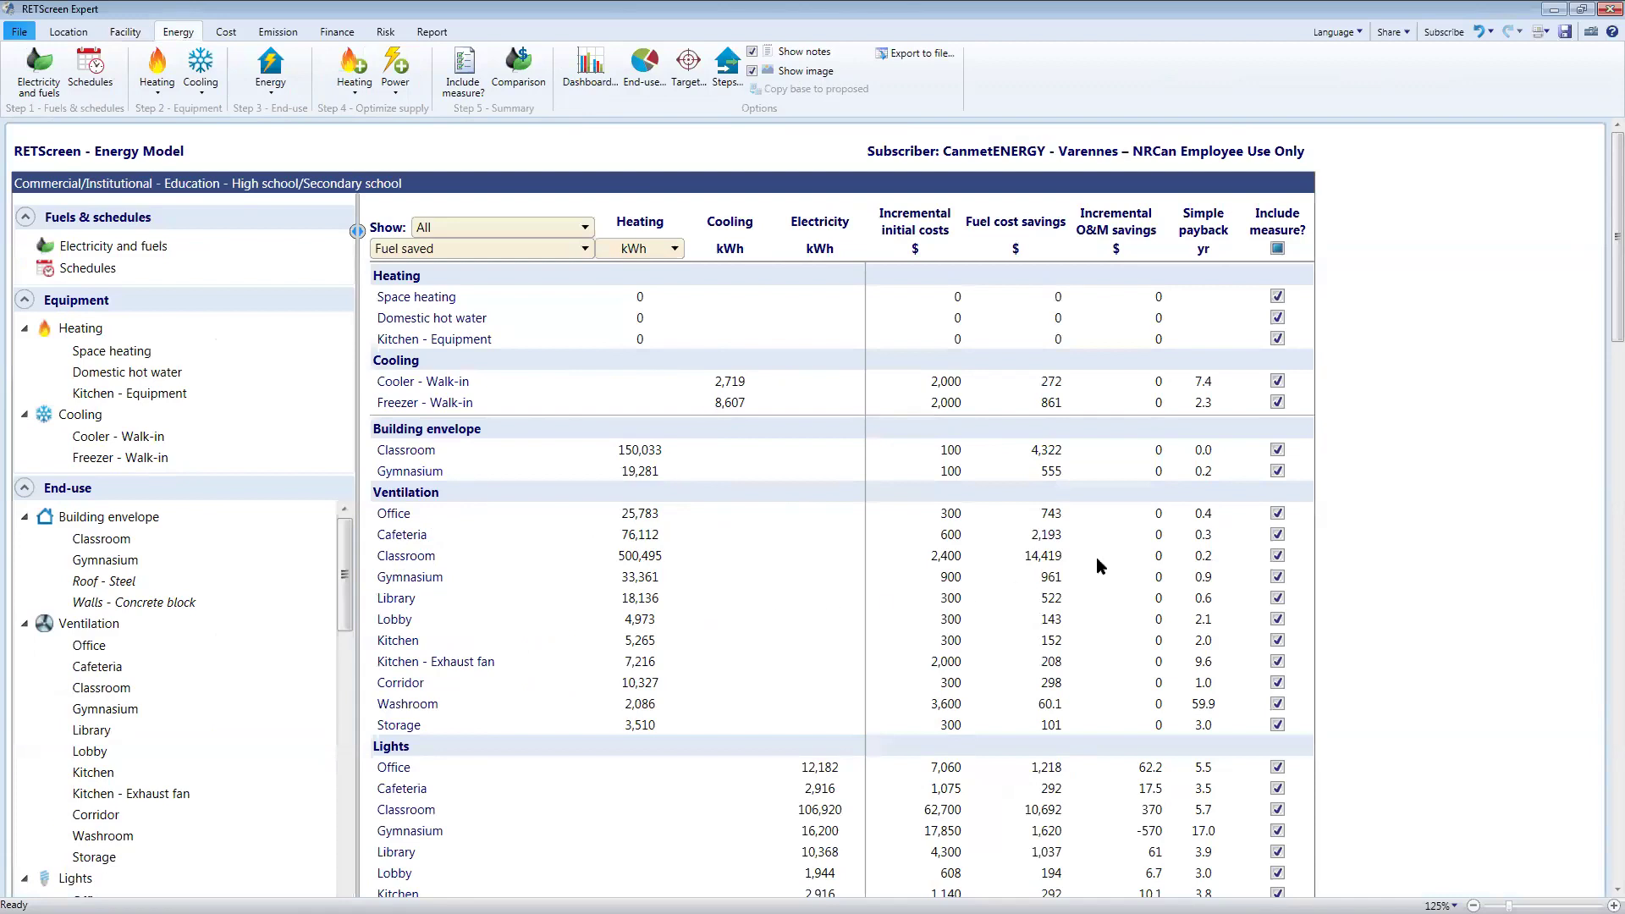
scroll(1109, 528, down, 5)
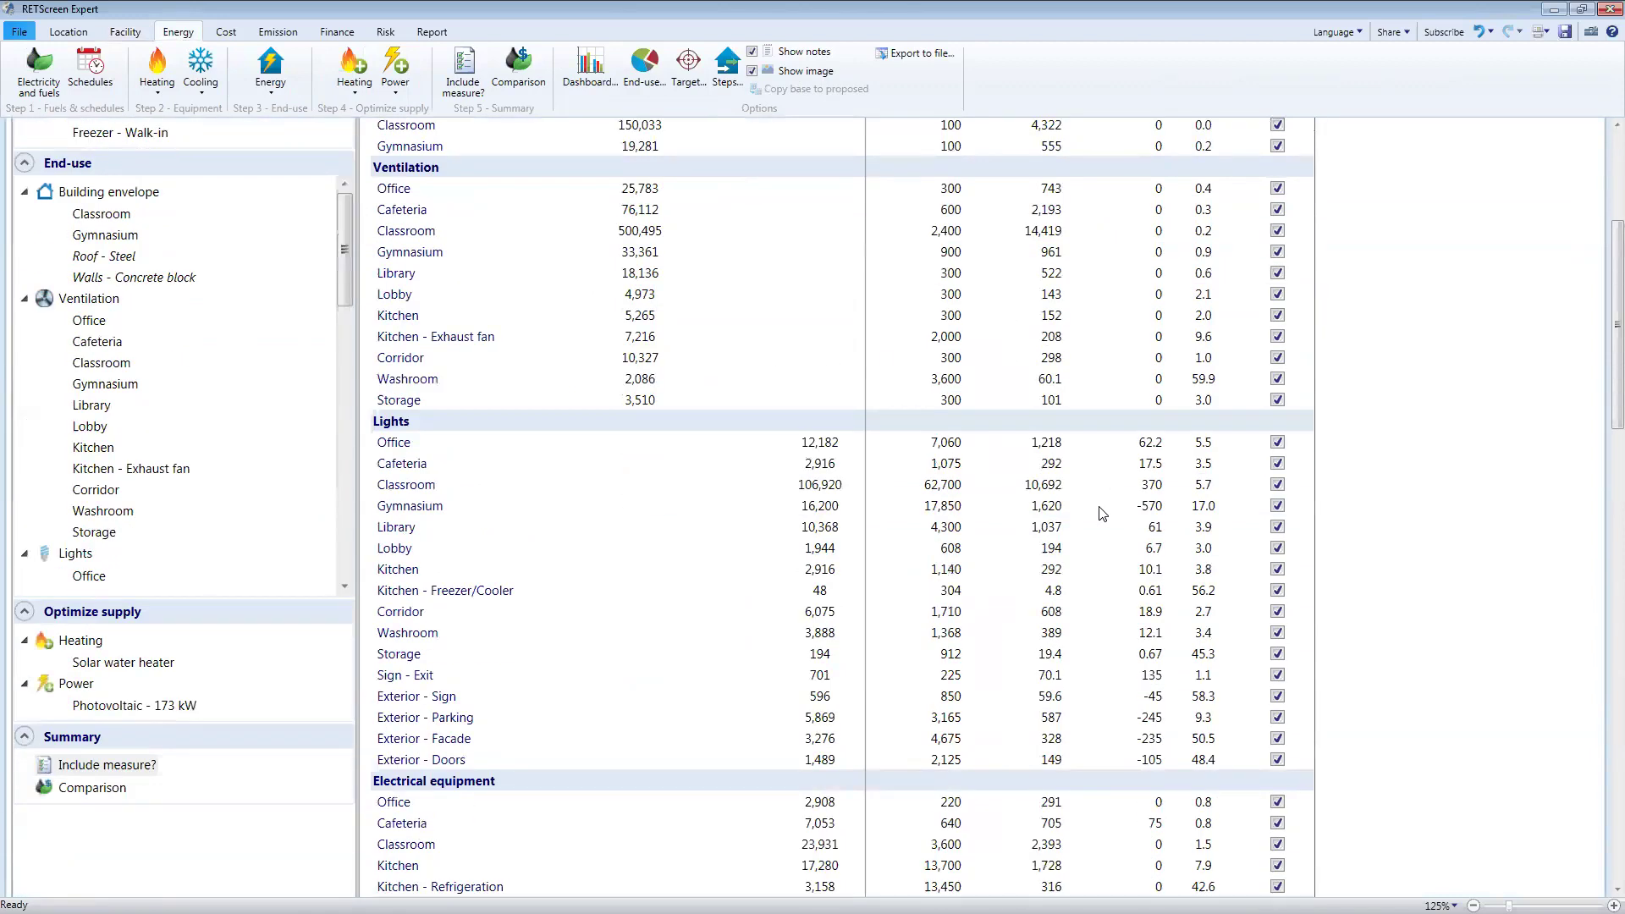
scroll(1102, 514, down, 8)
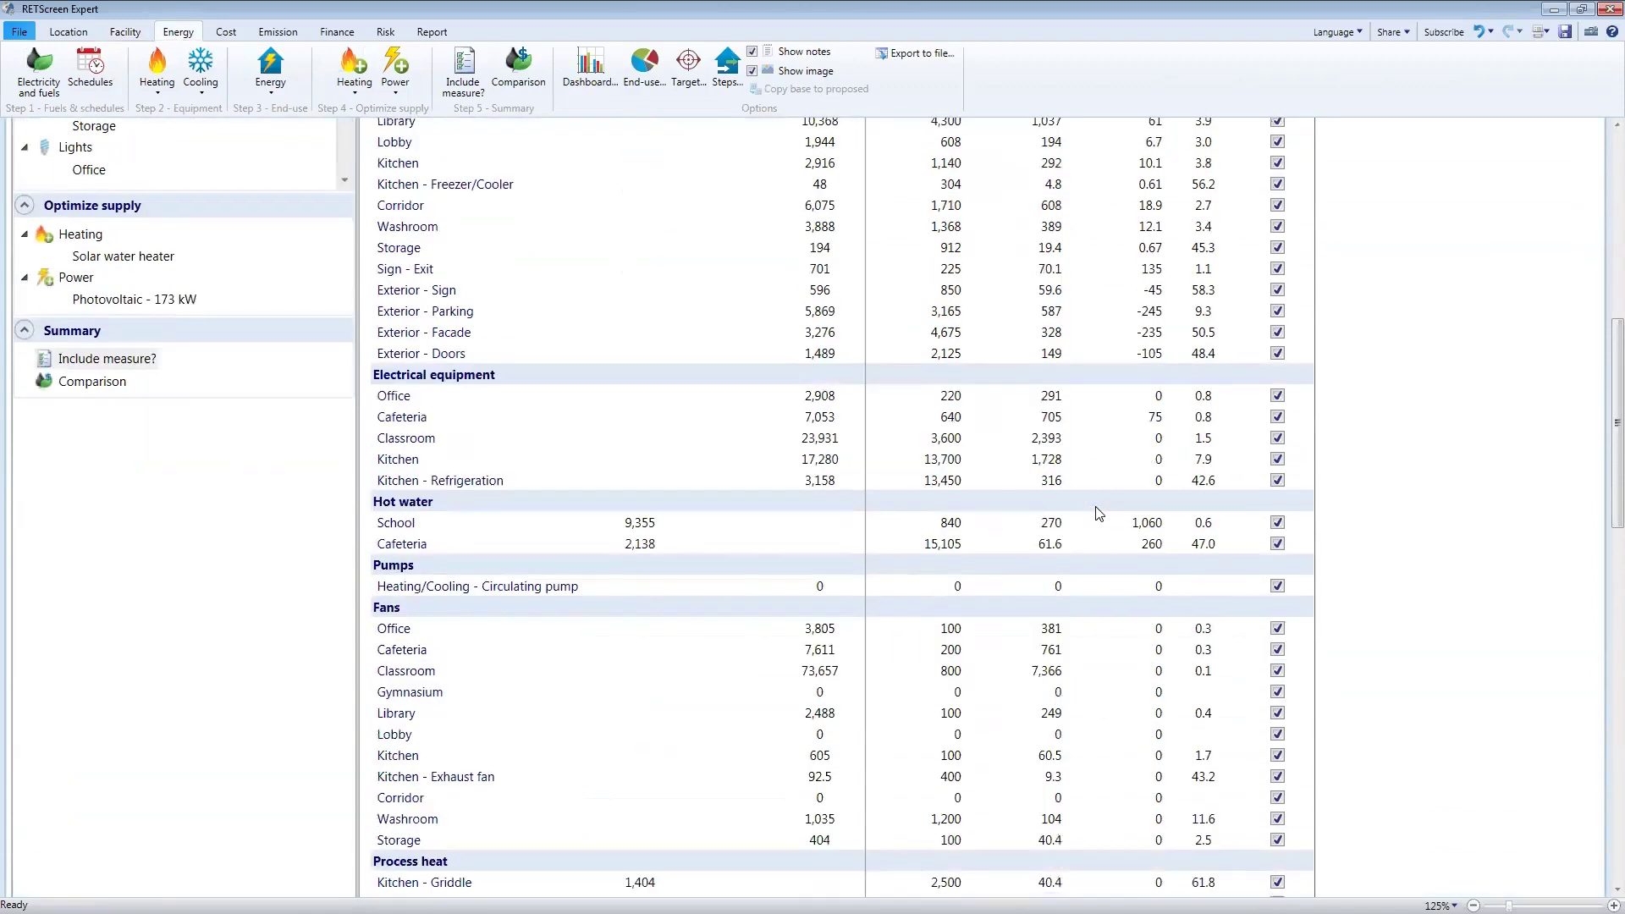
scroll(1097, 518, down, 3)
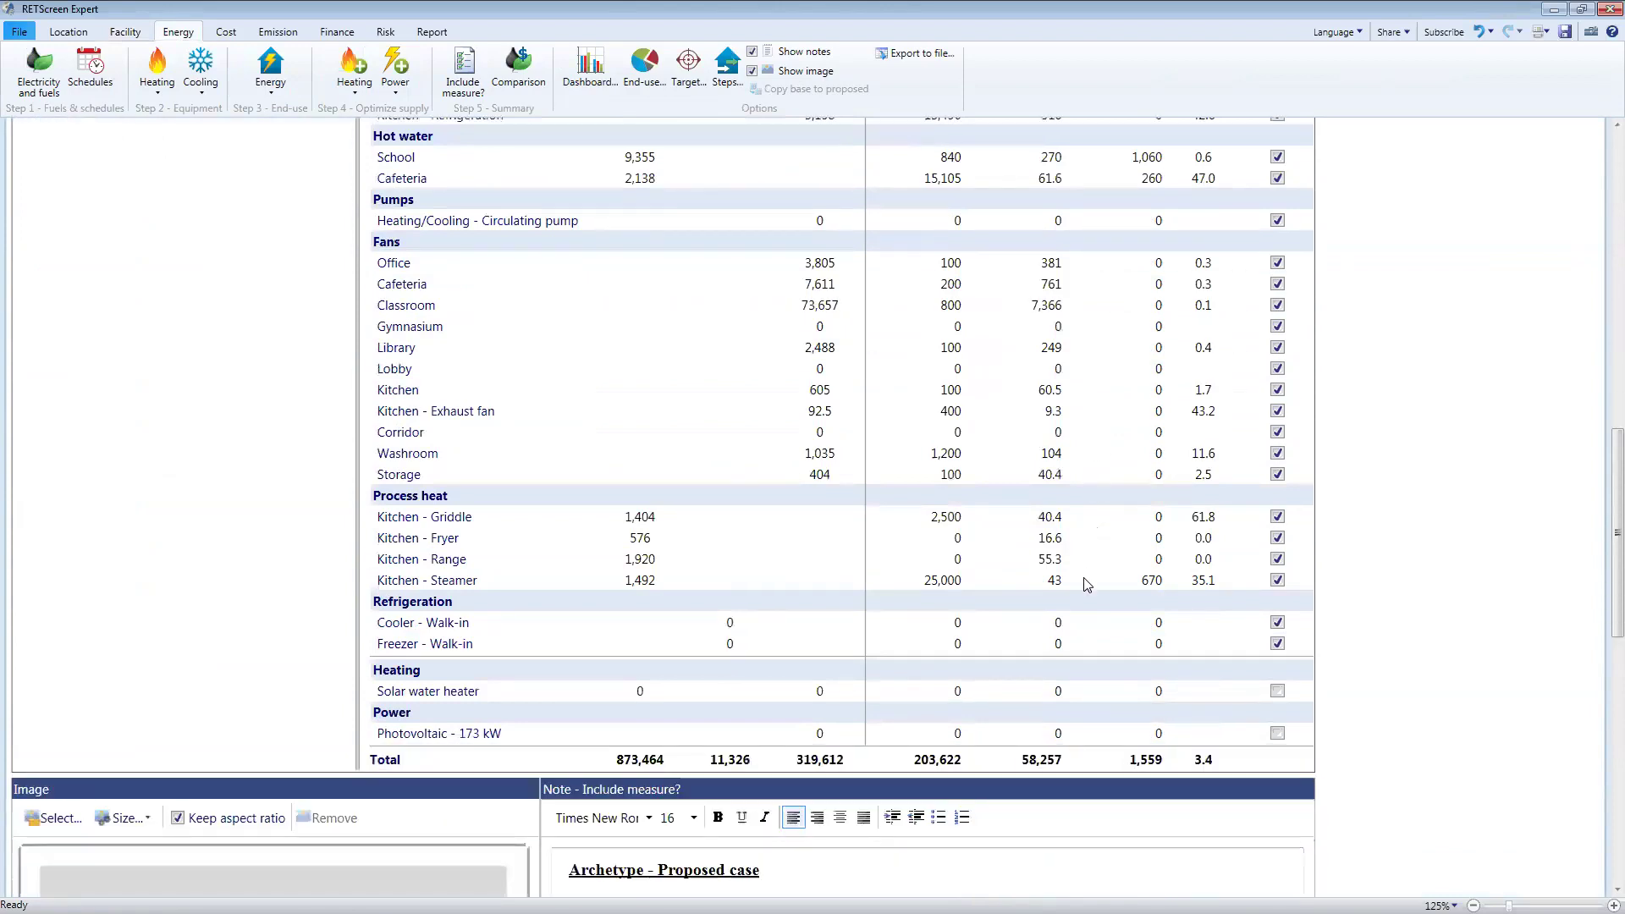
scroll(1089, 673, up, 12)
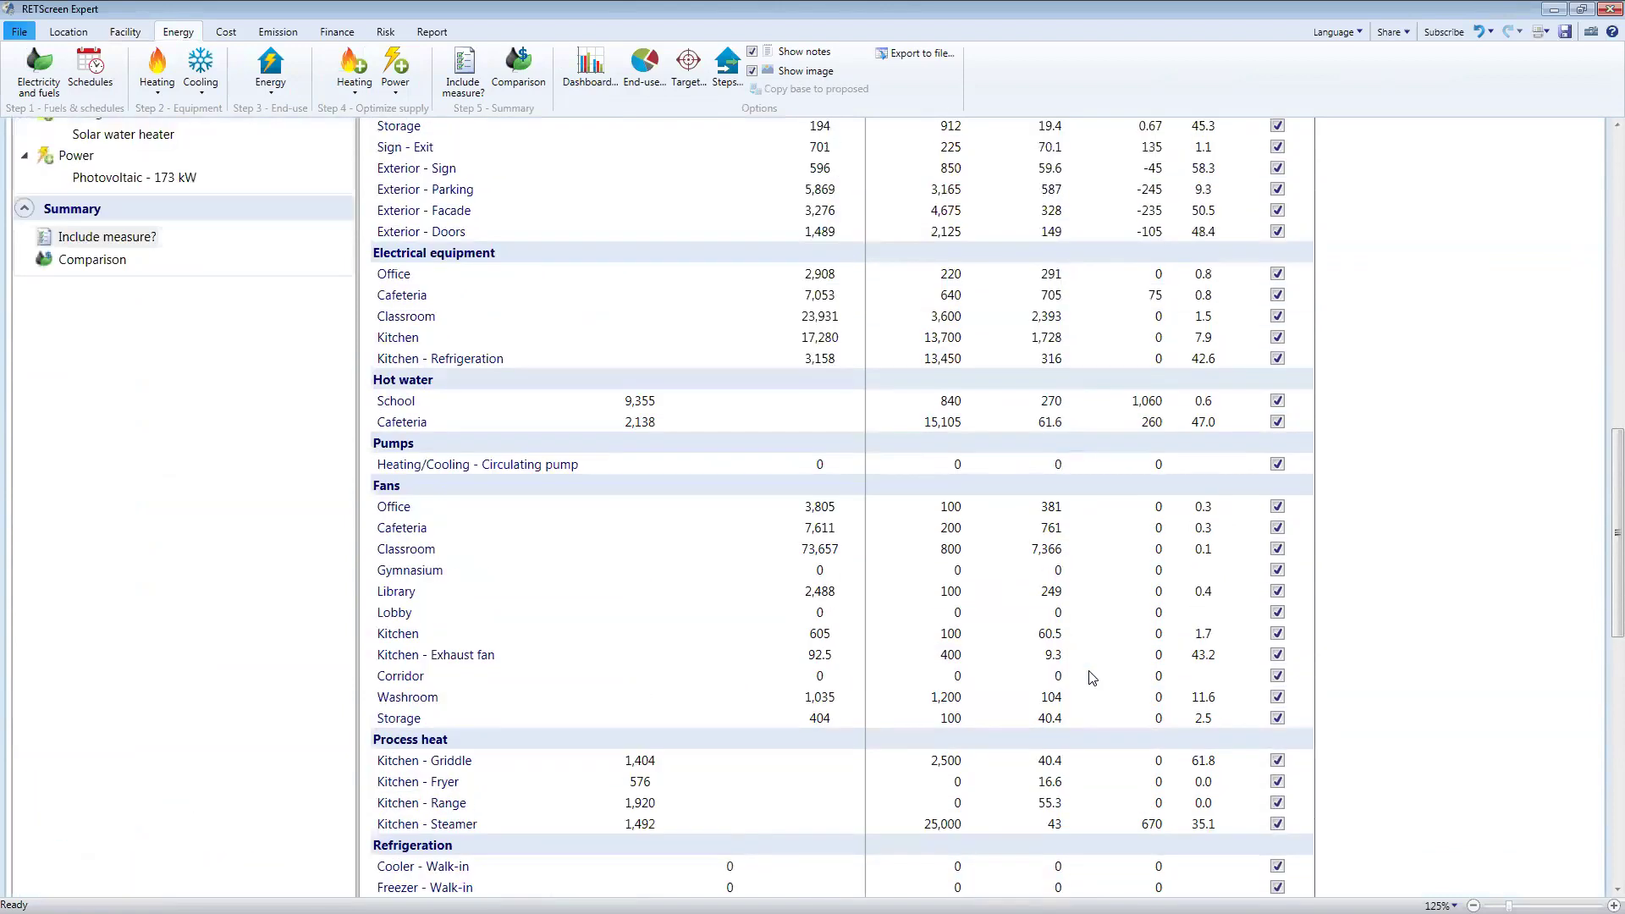
scroll(1089, 672, up, 4)
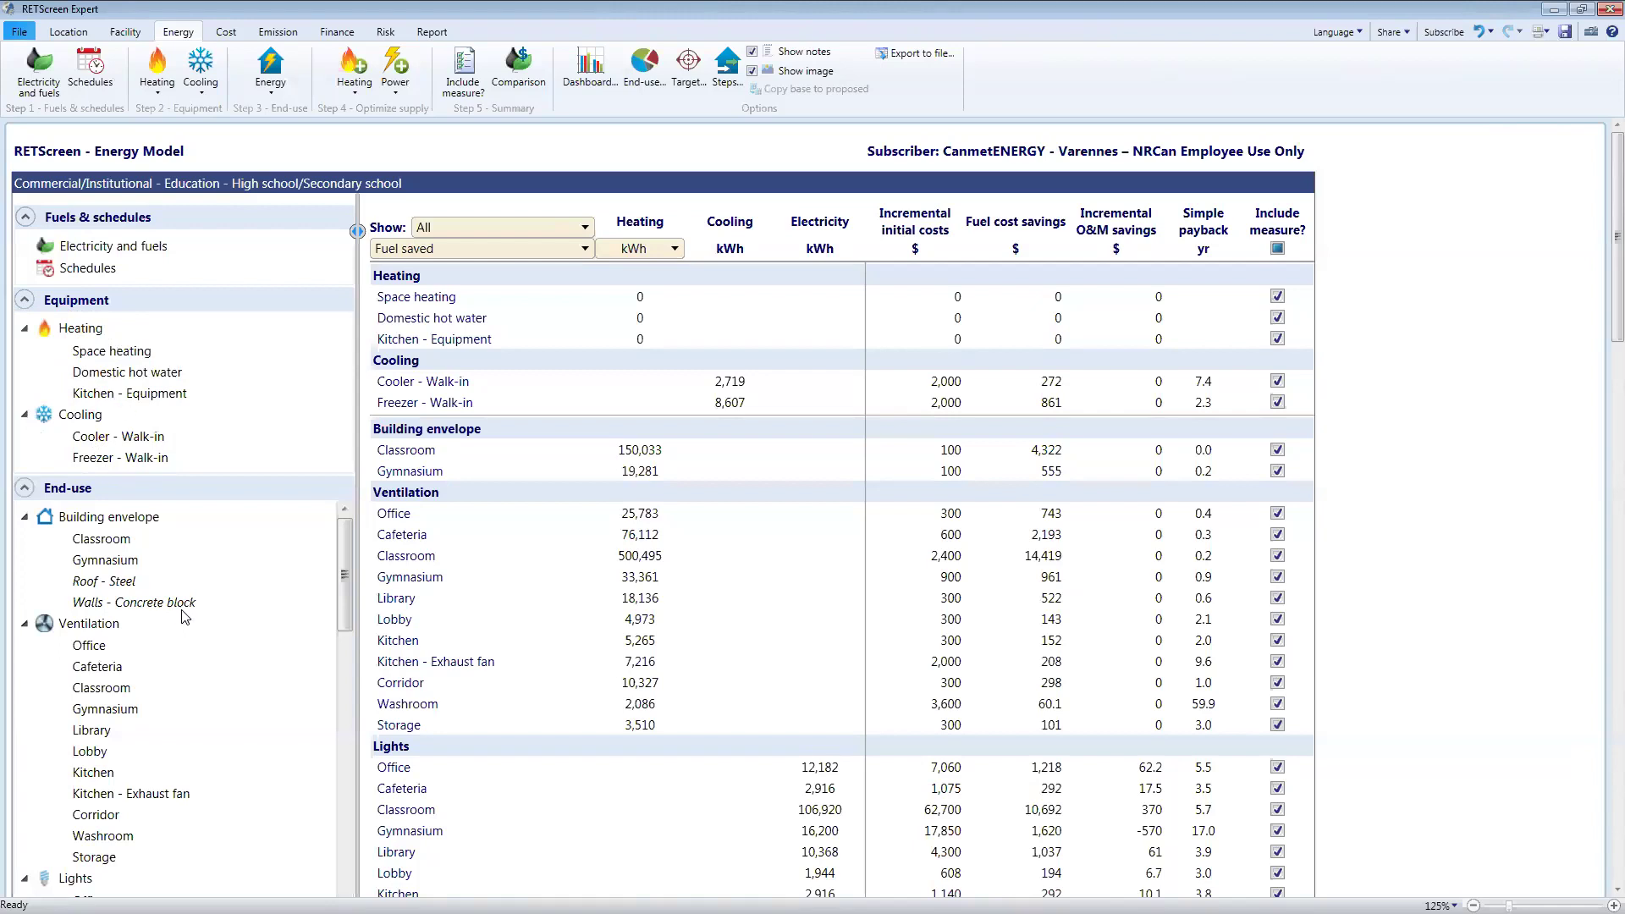
scroll(185, 616, down, 2)
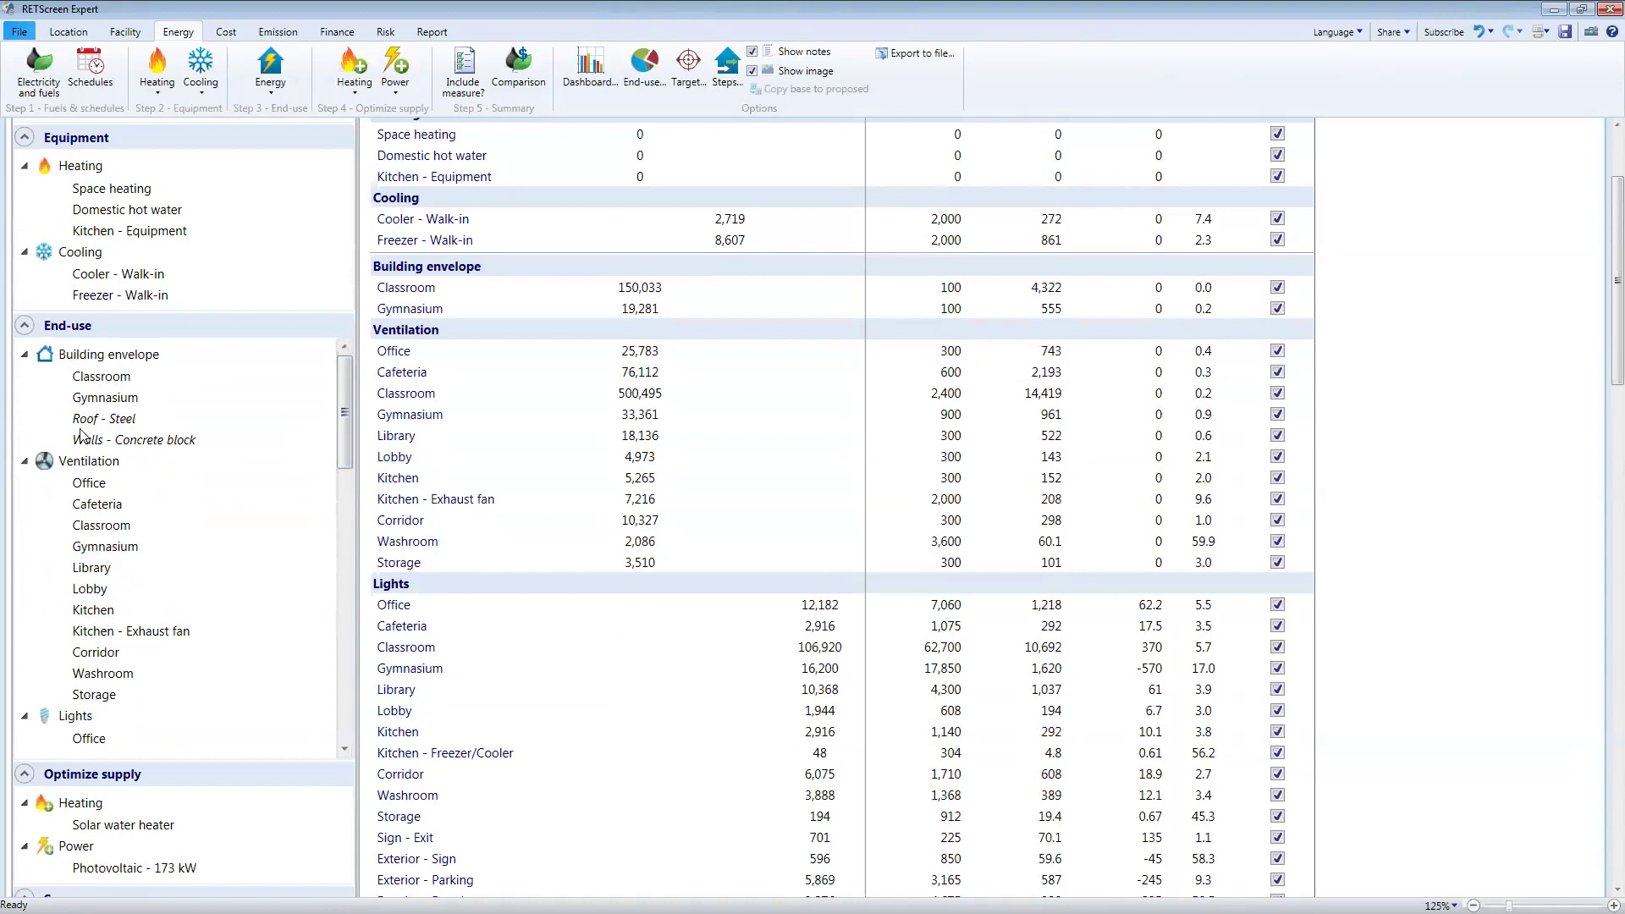
- Collapse all End-use categories from Building envelope through Refrigeration, plus the Heating and Power entries under Optimize supply
click(24, 462)
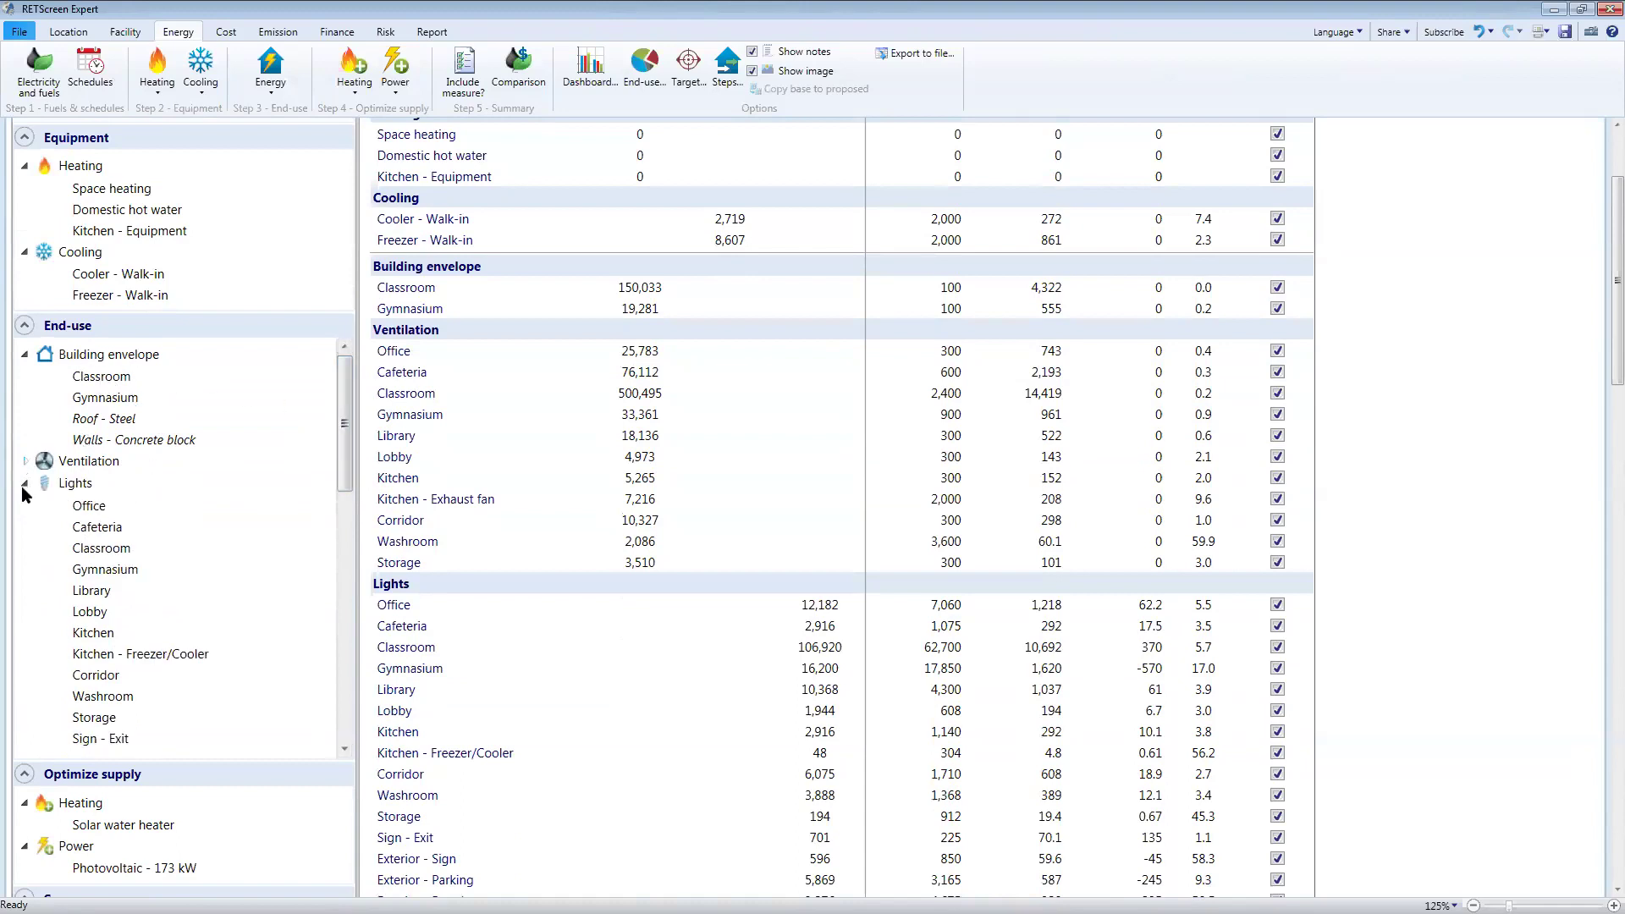
click(24, 484)
click(26, 506)
click(25, 528)
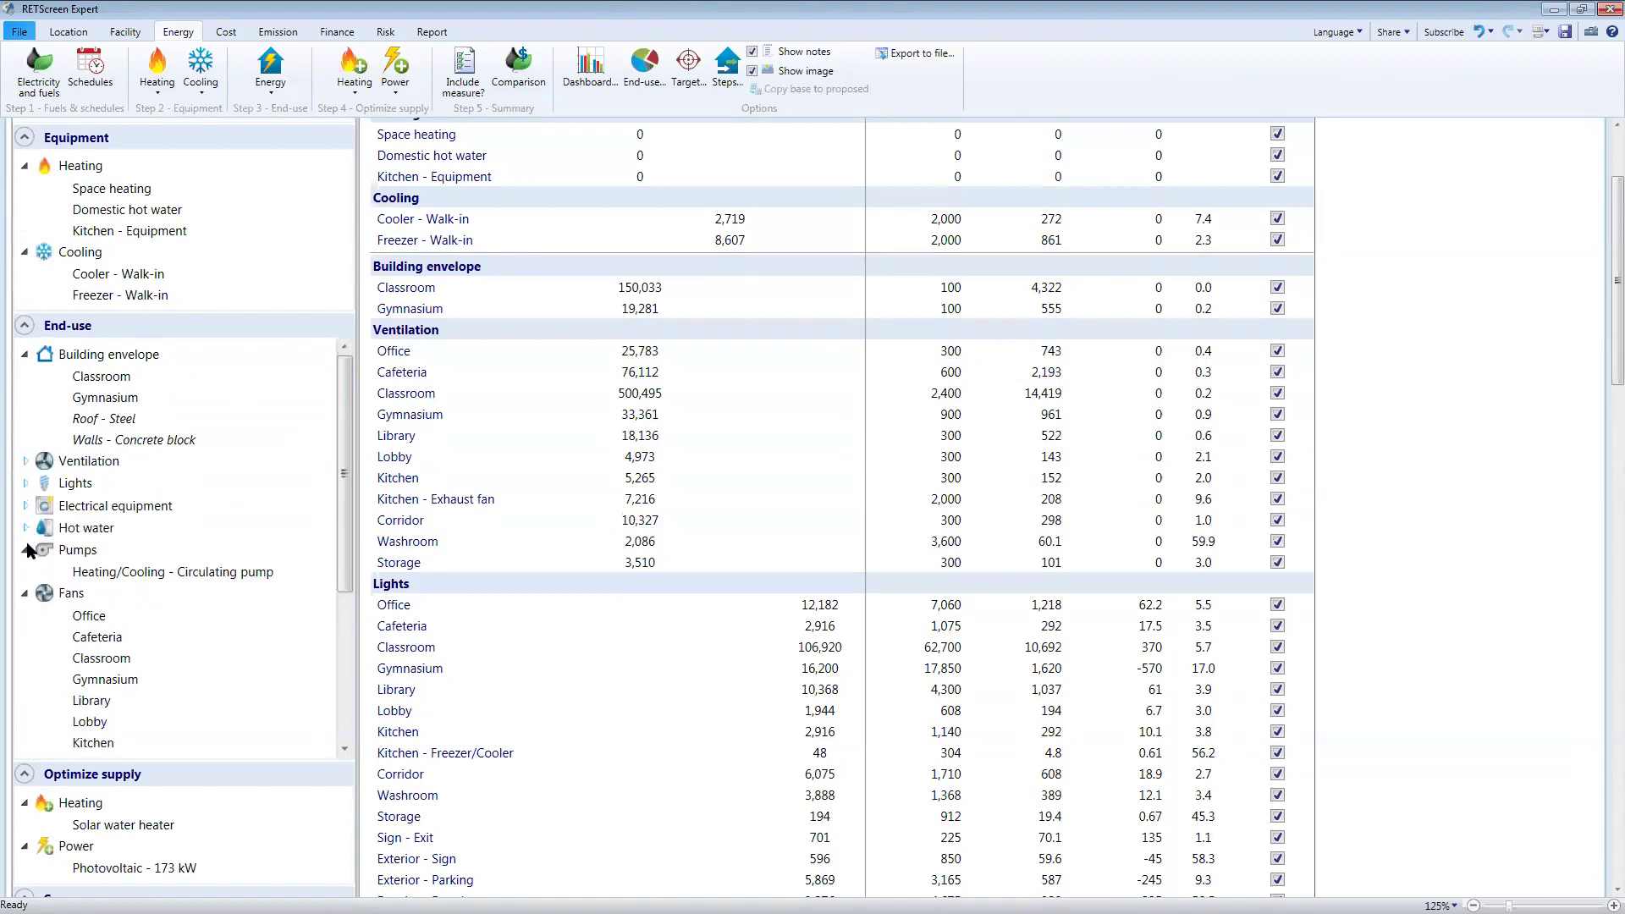
click(26, 550)
click(25, 572)
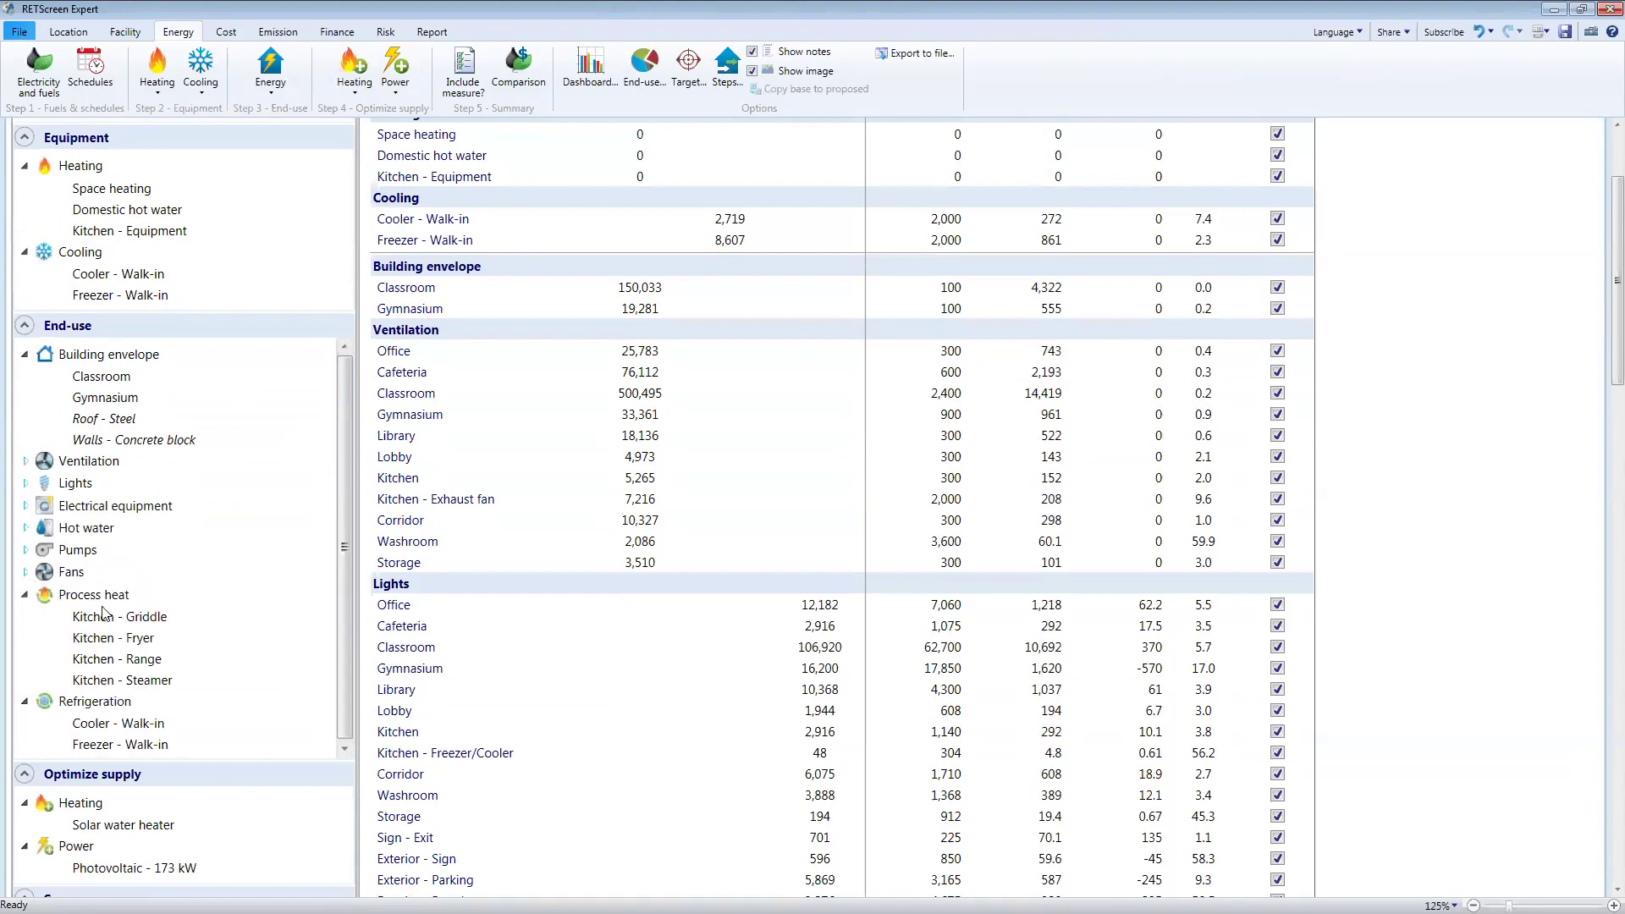
click(25, 595)
click(25, 617)
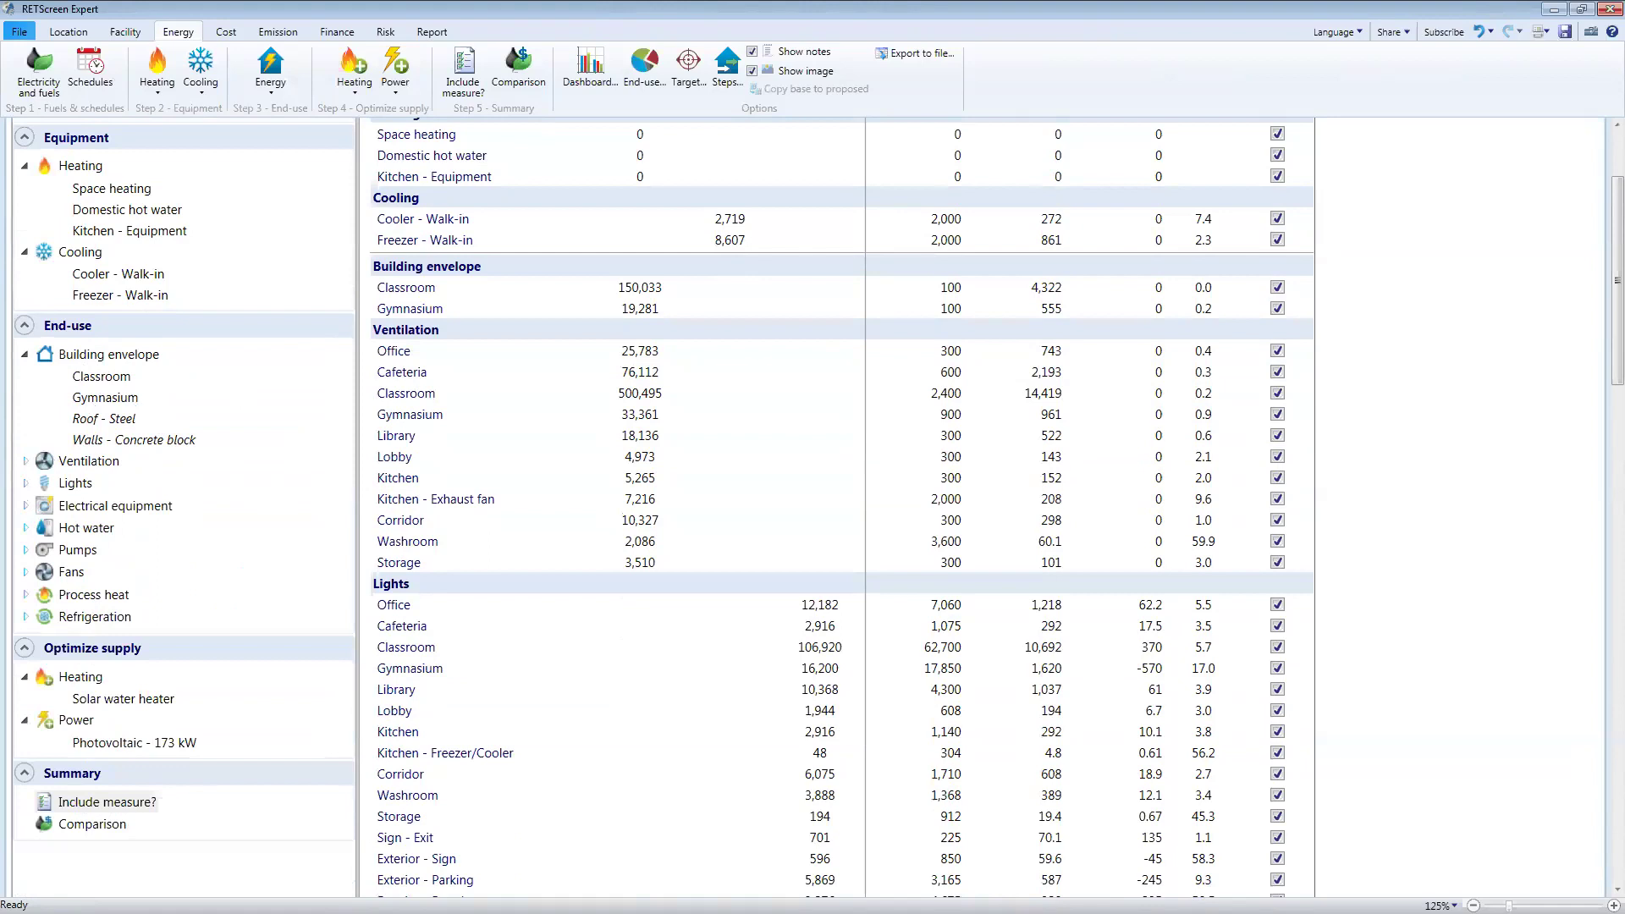
click(25, 355)
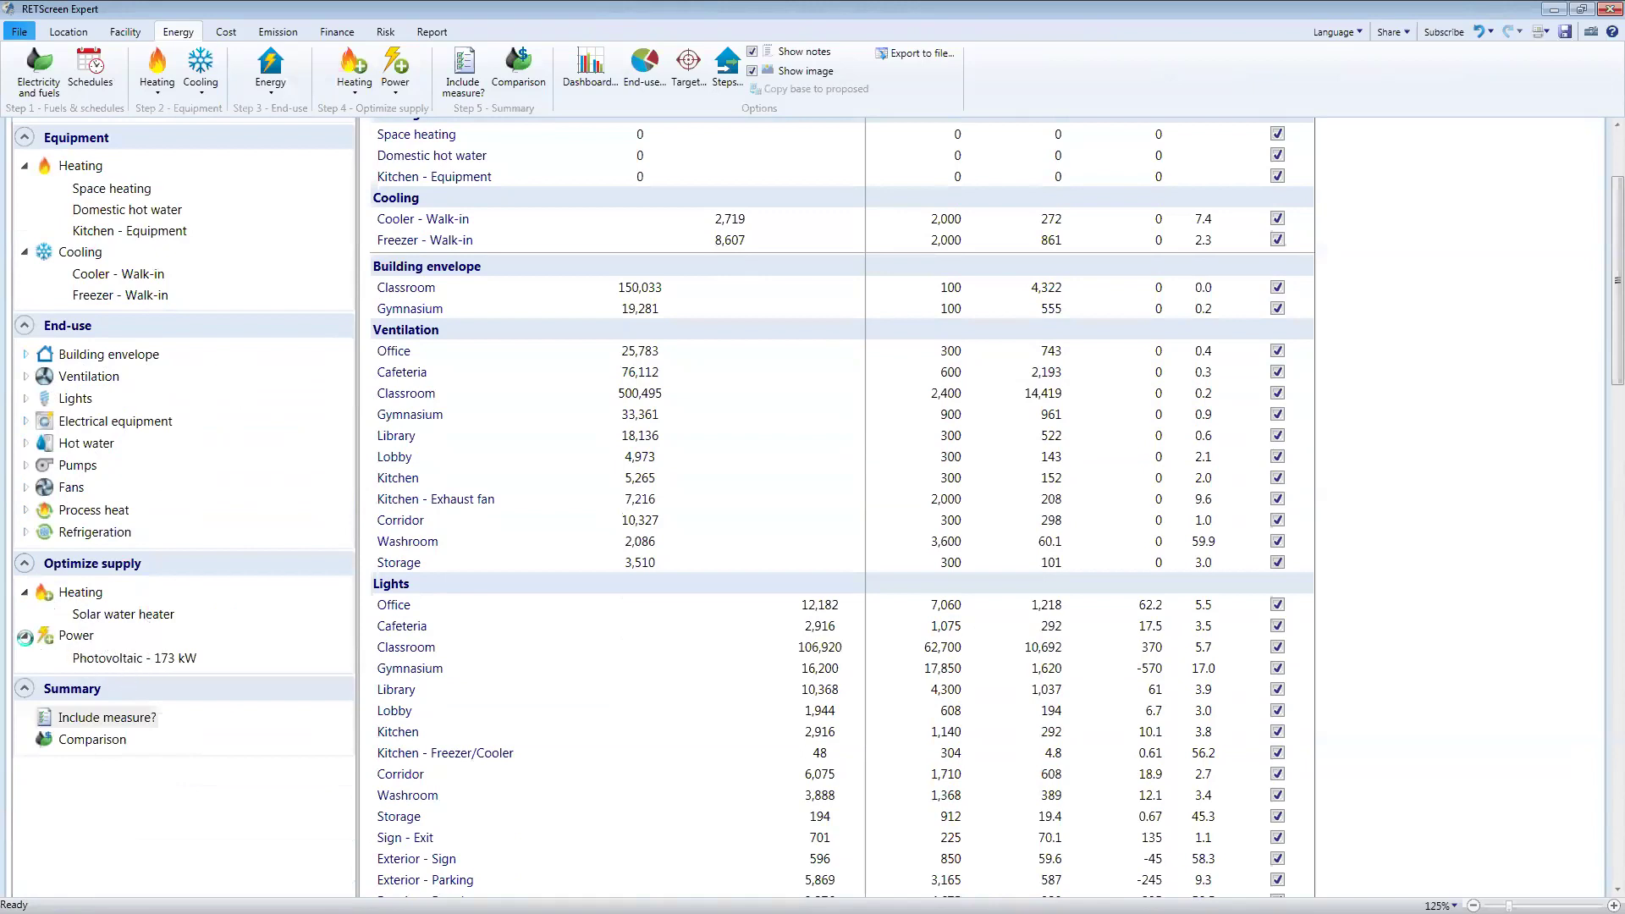
click(26, 638)
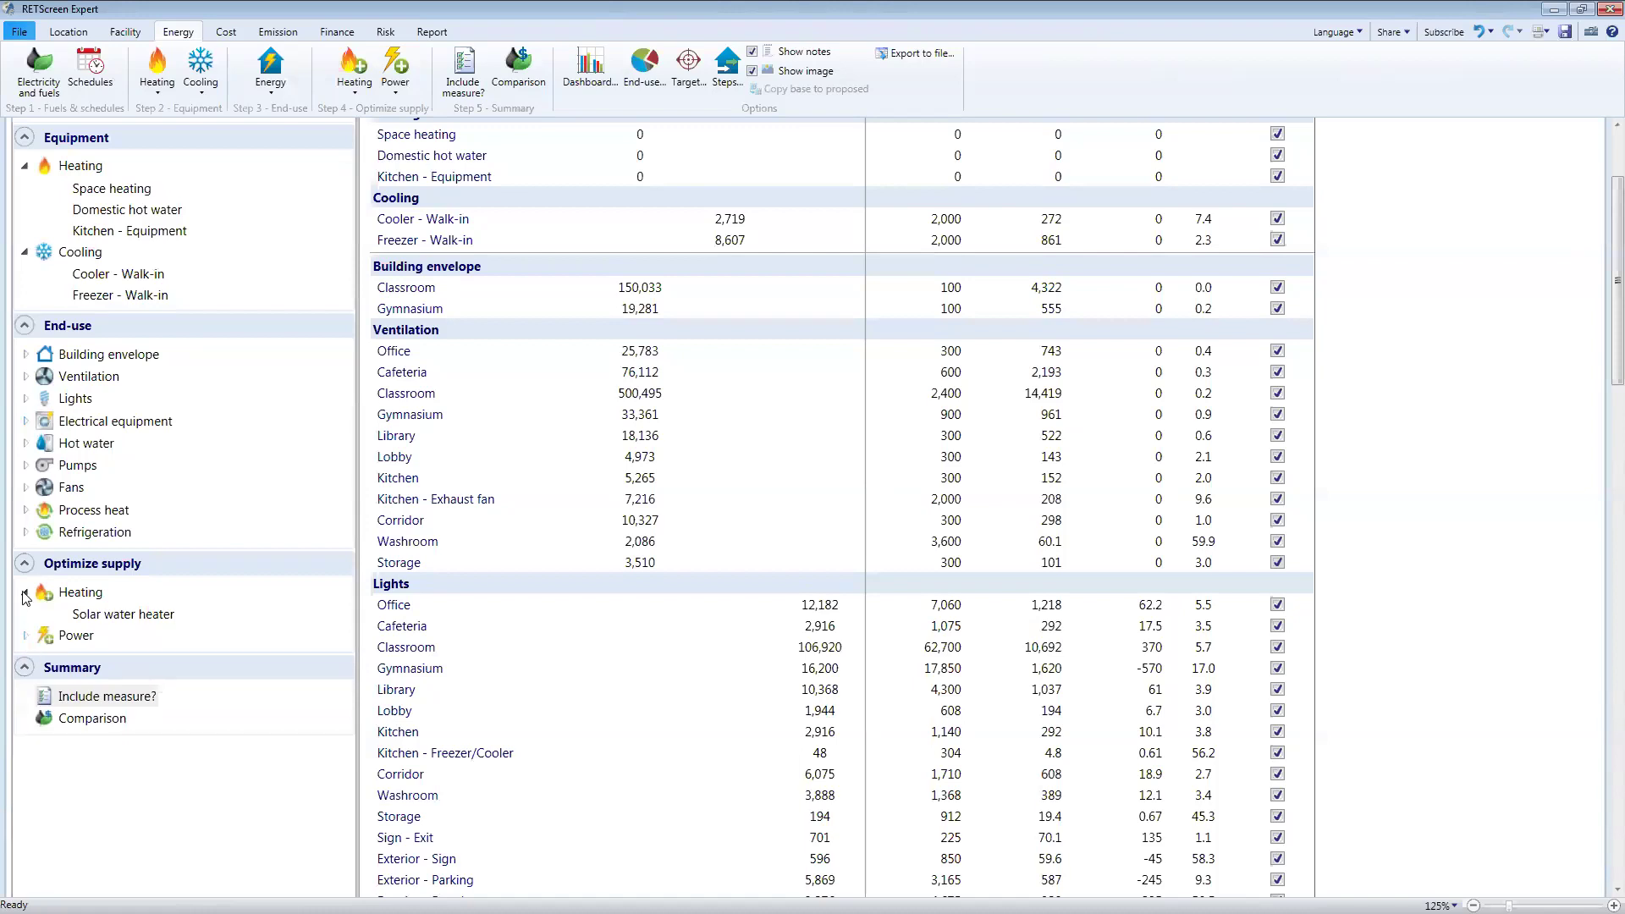
click(25, 592)
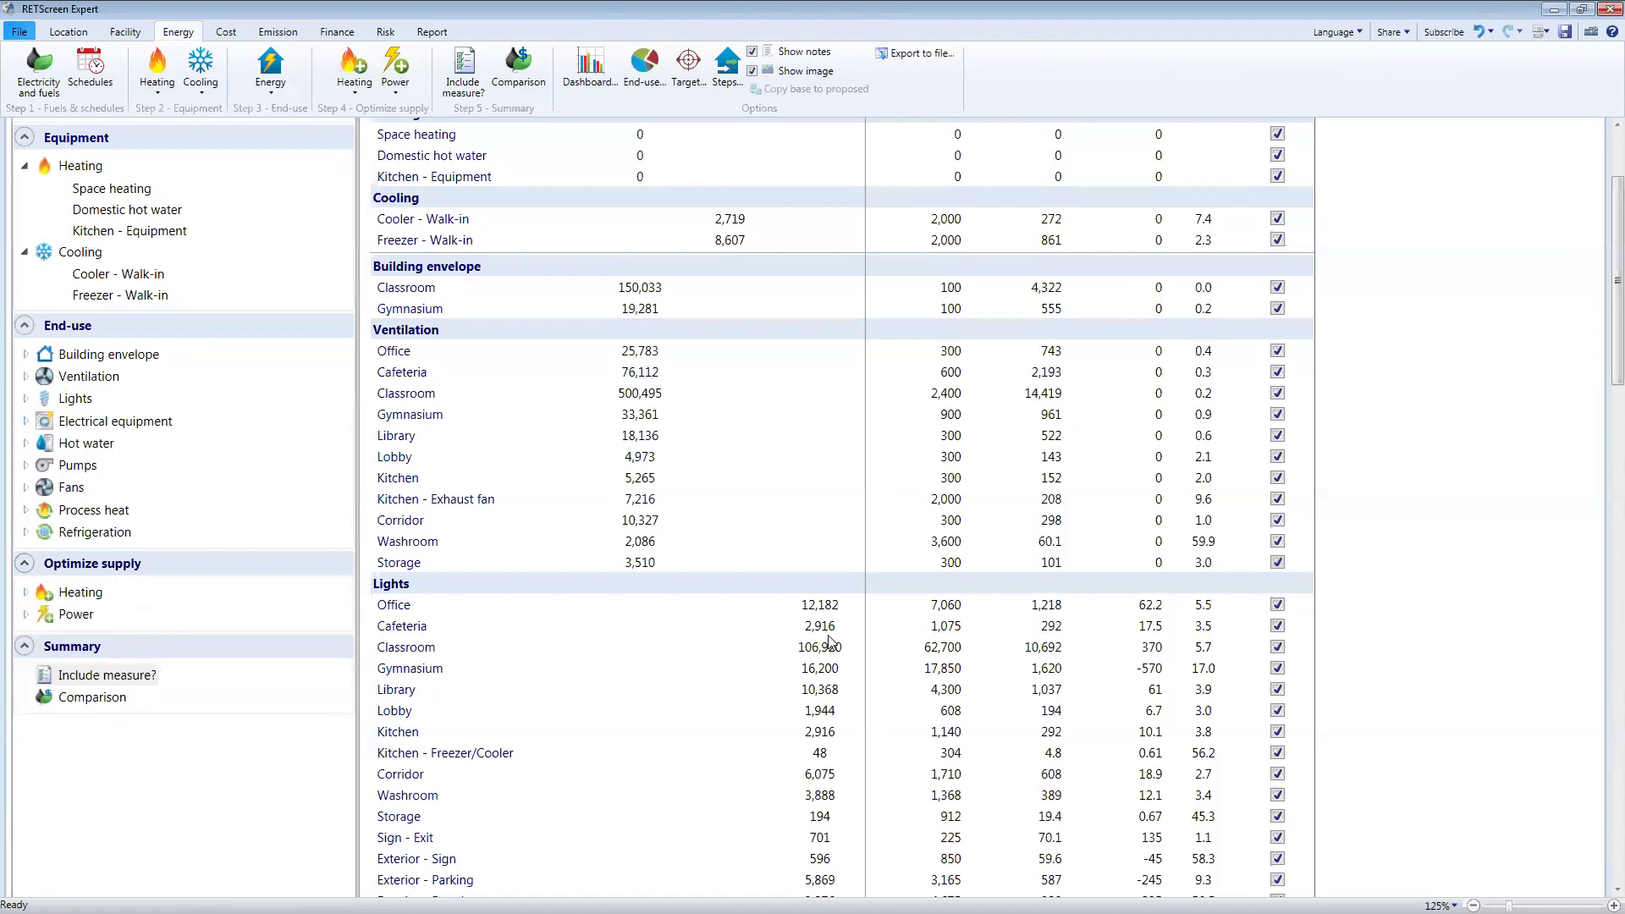
- Open the Space heating system from the measures summary and review its base case and proposed case
scroll(833, 643, up, 3)
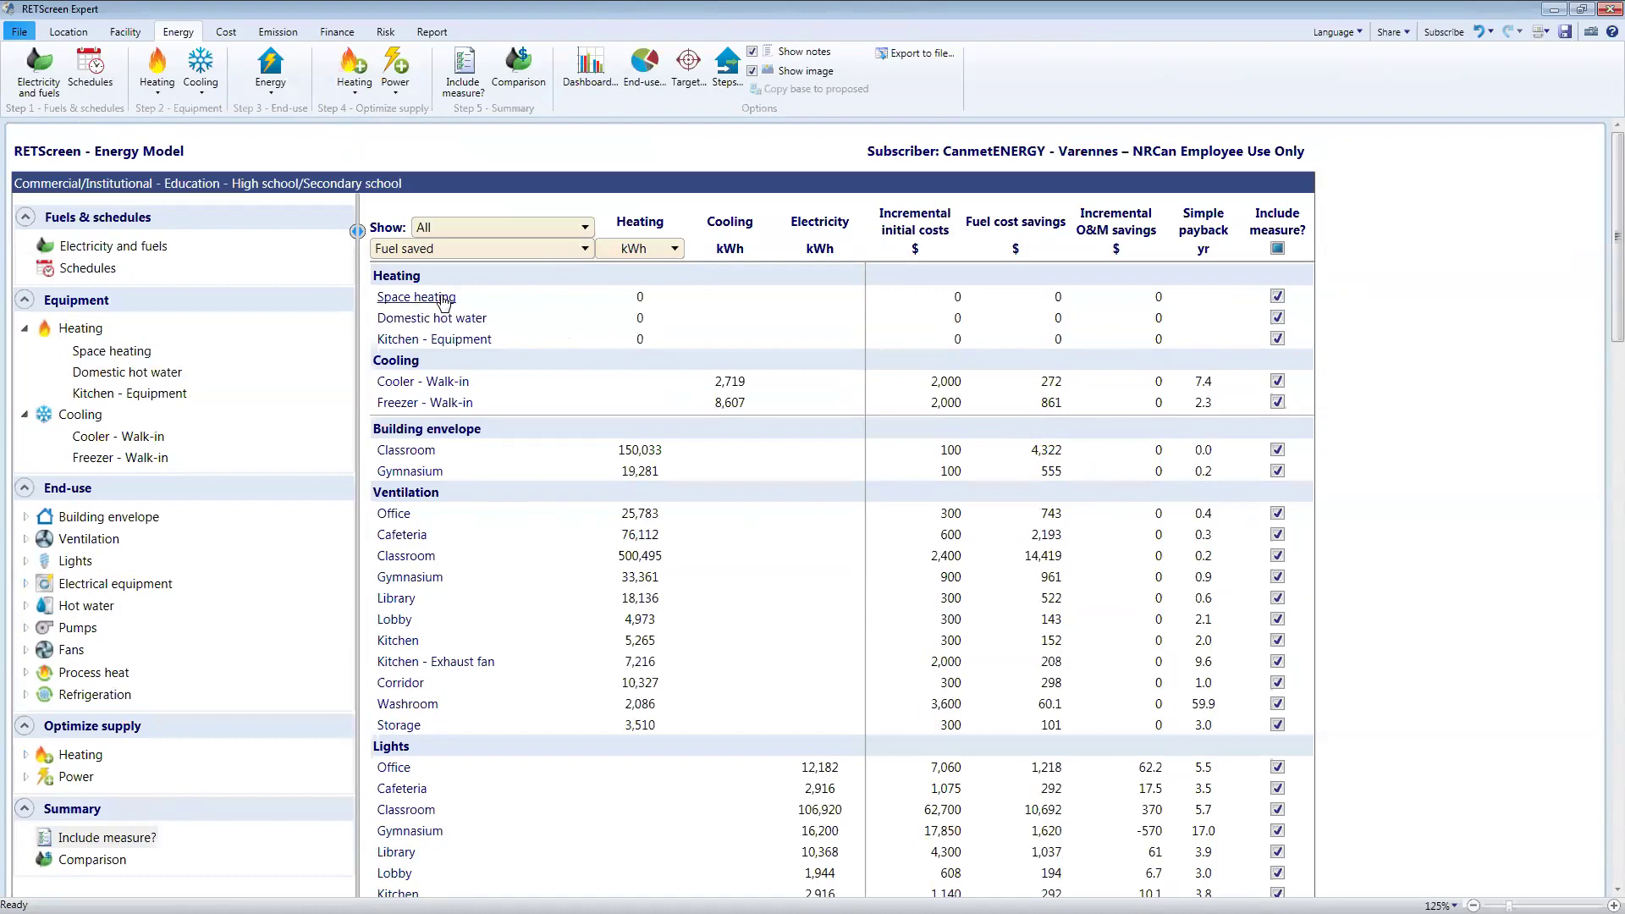
click(415, 297)
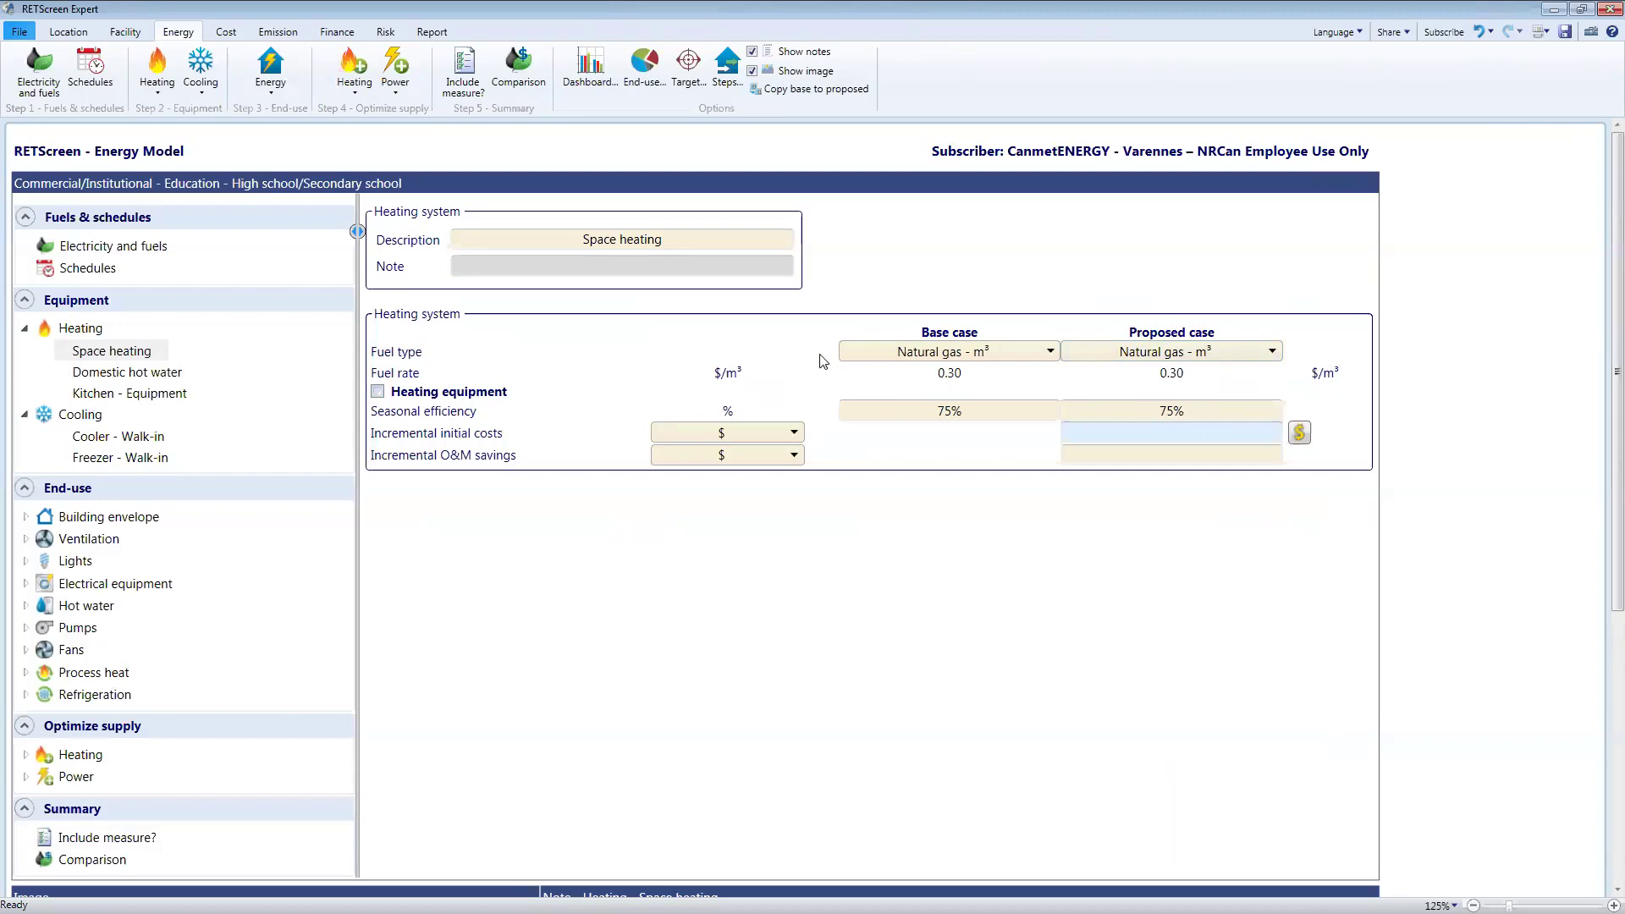
- Add Biomass as a second fuel in Electricity and fuels, with a fuel rate of 150 $/t
click(84, 251)
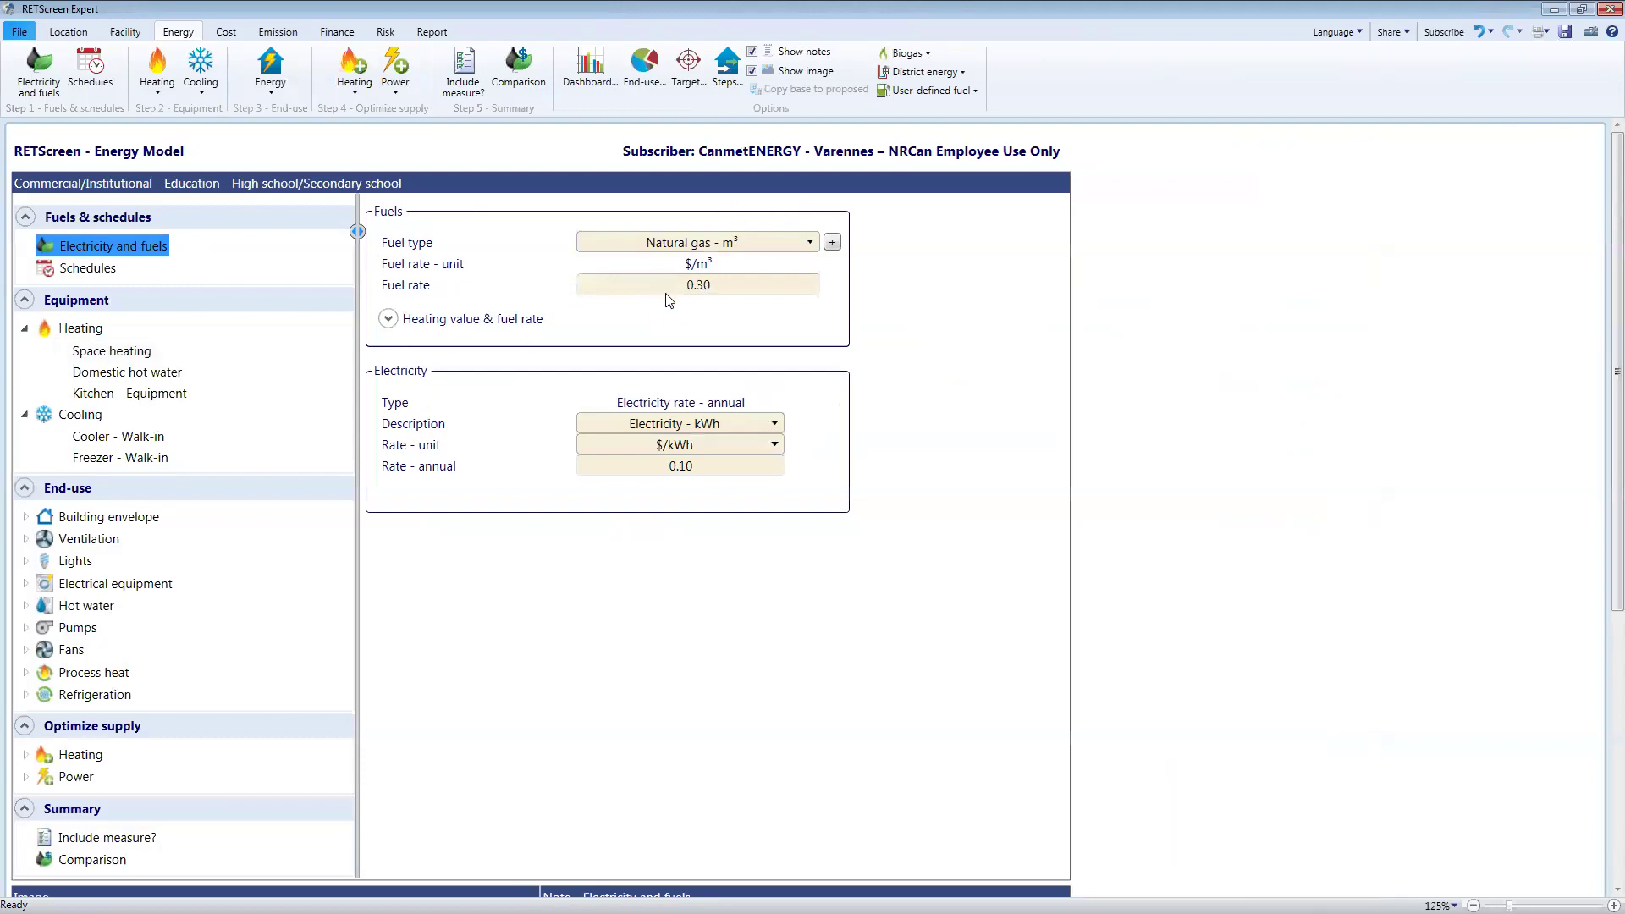
click(833, 244)
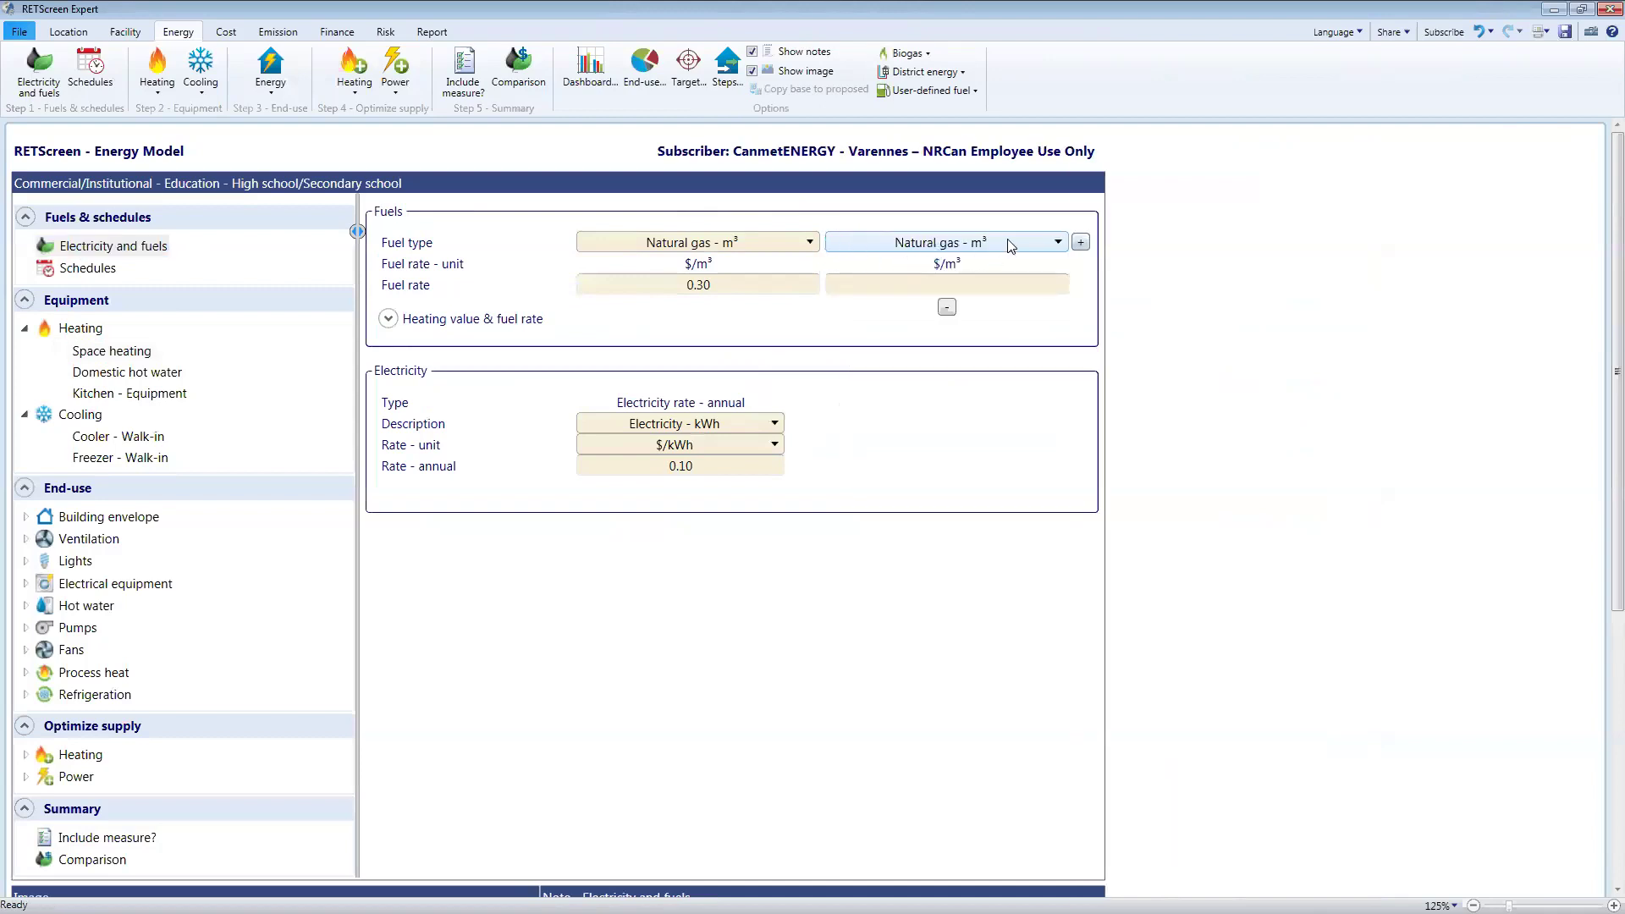
click(1009, 244)
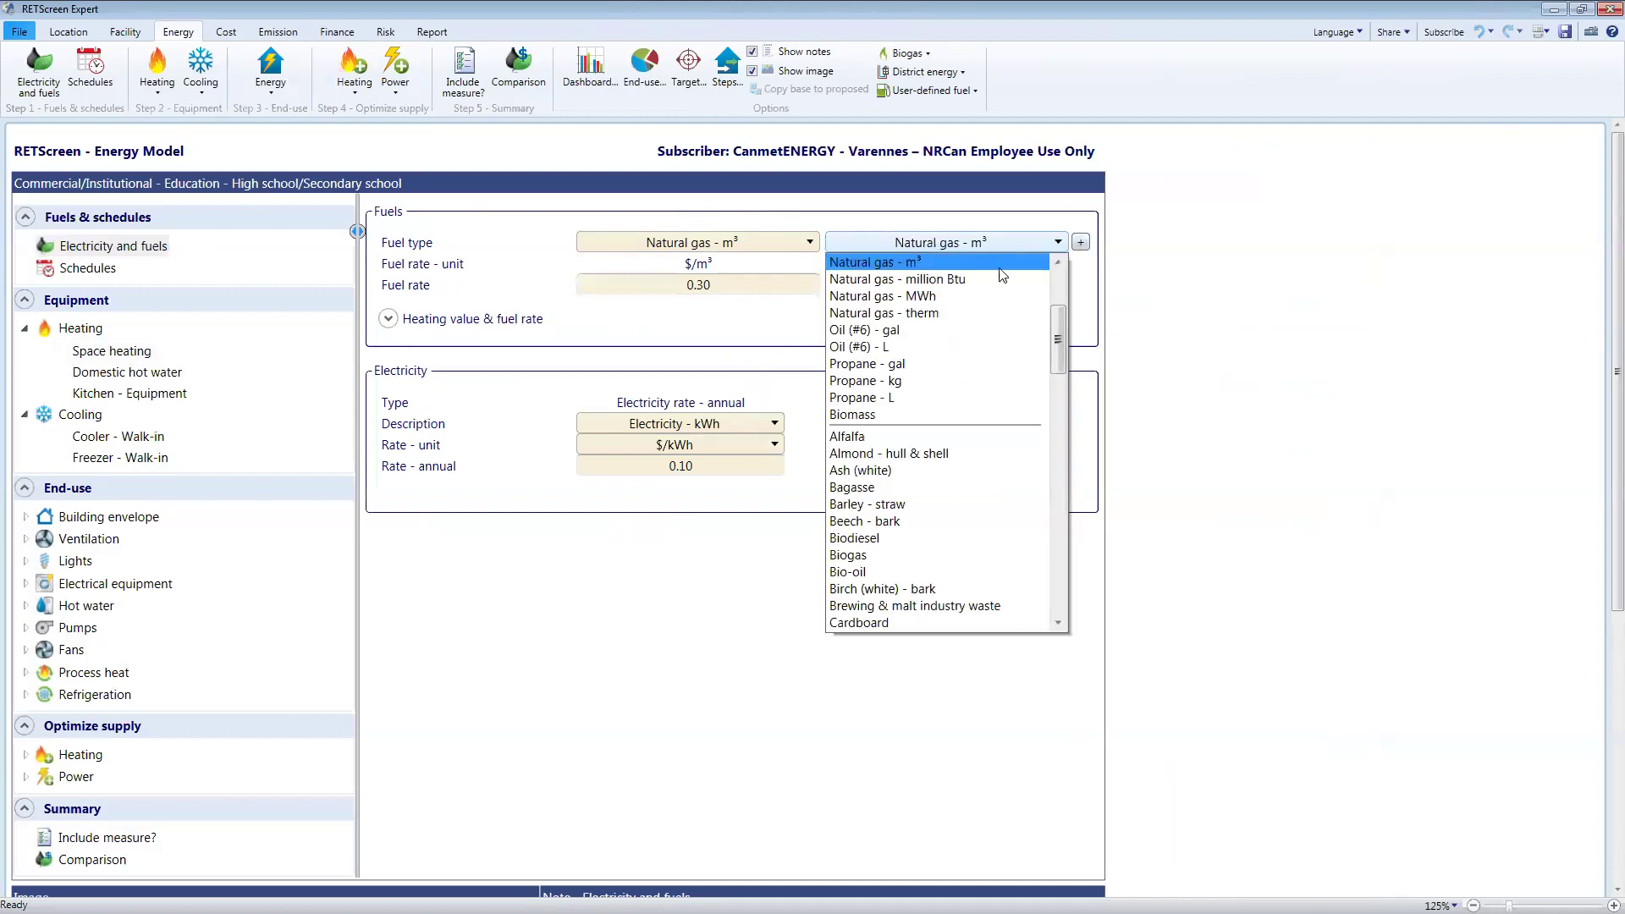
scroll(1064, 342, up, 4)
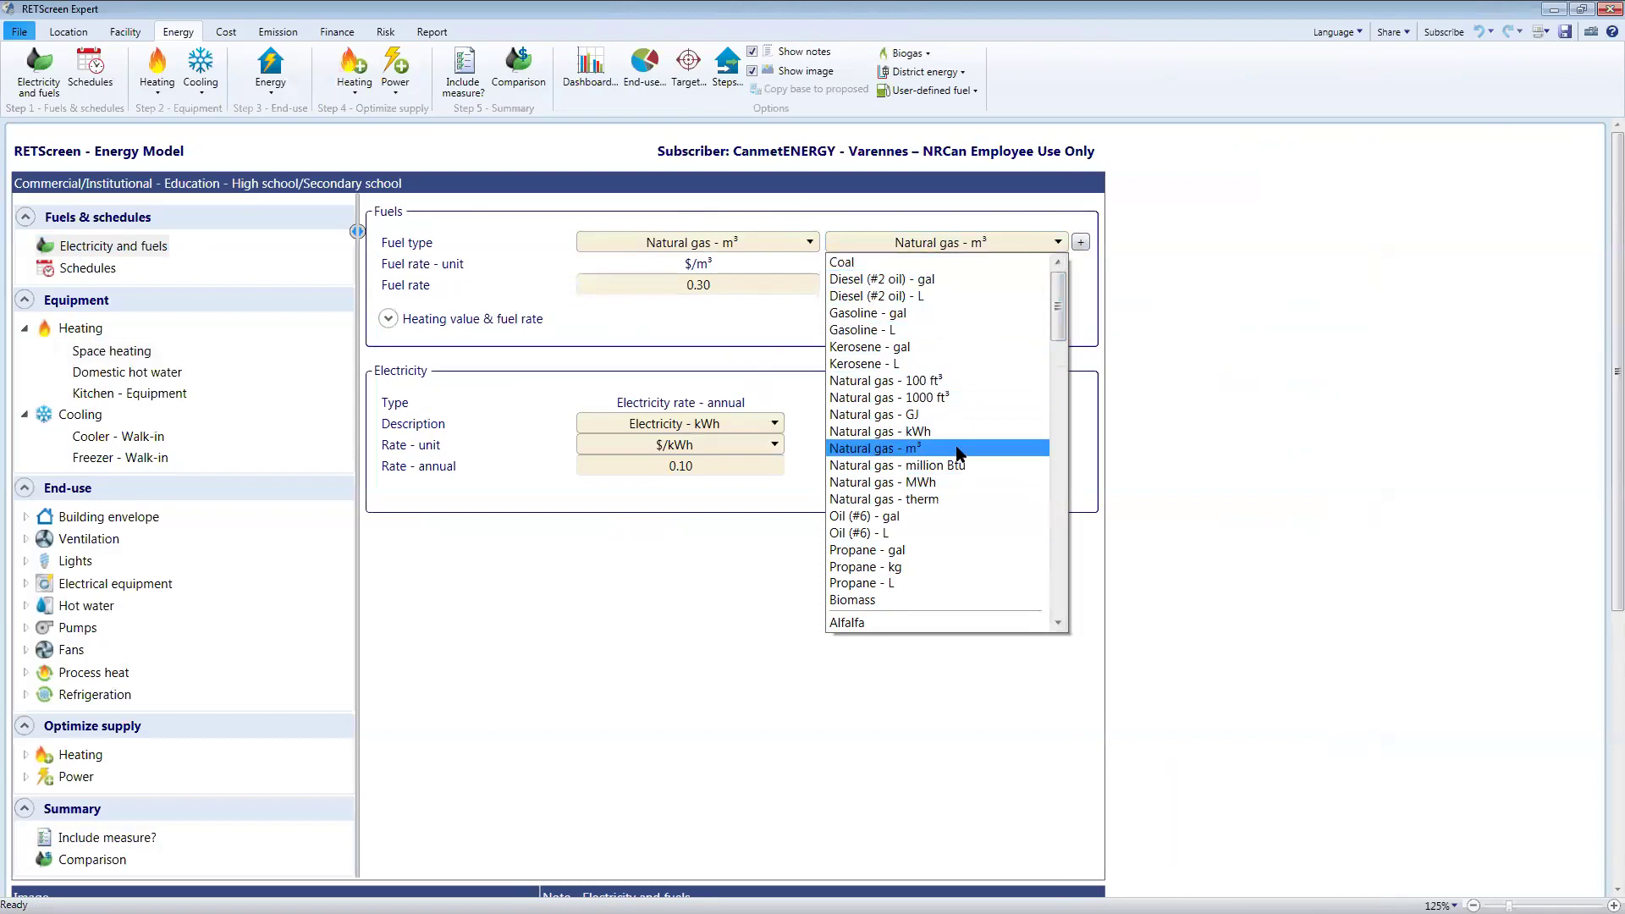
scroll(940, 504, down, 2)
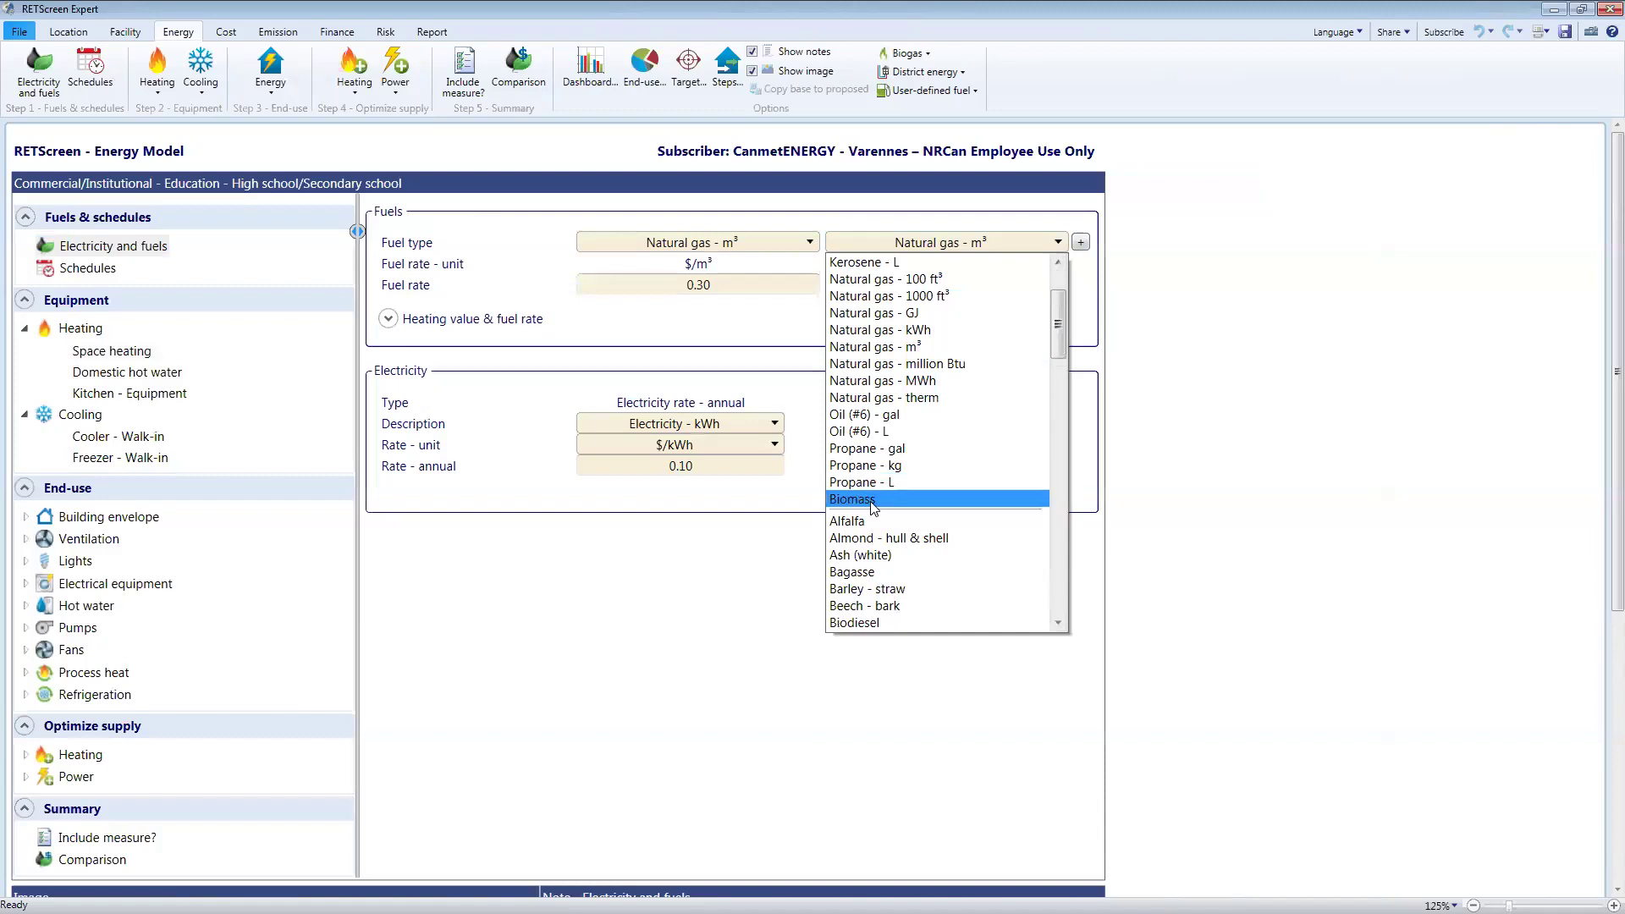
click(886, 501)
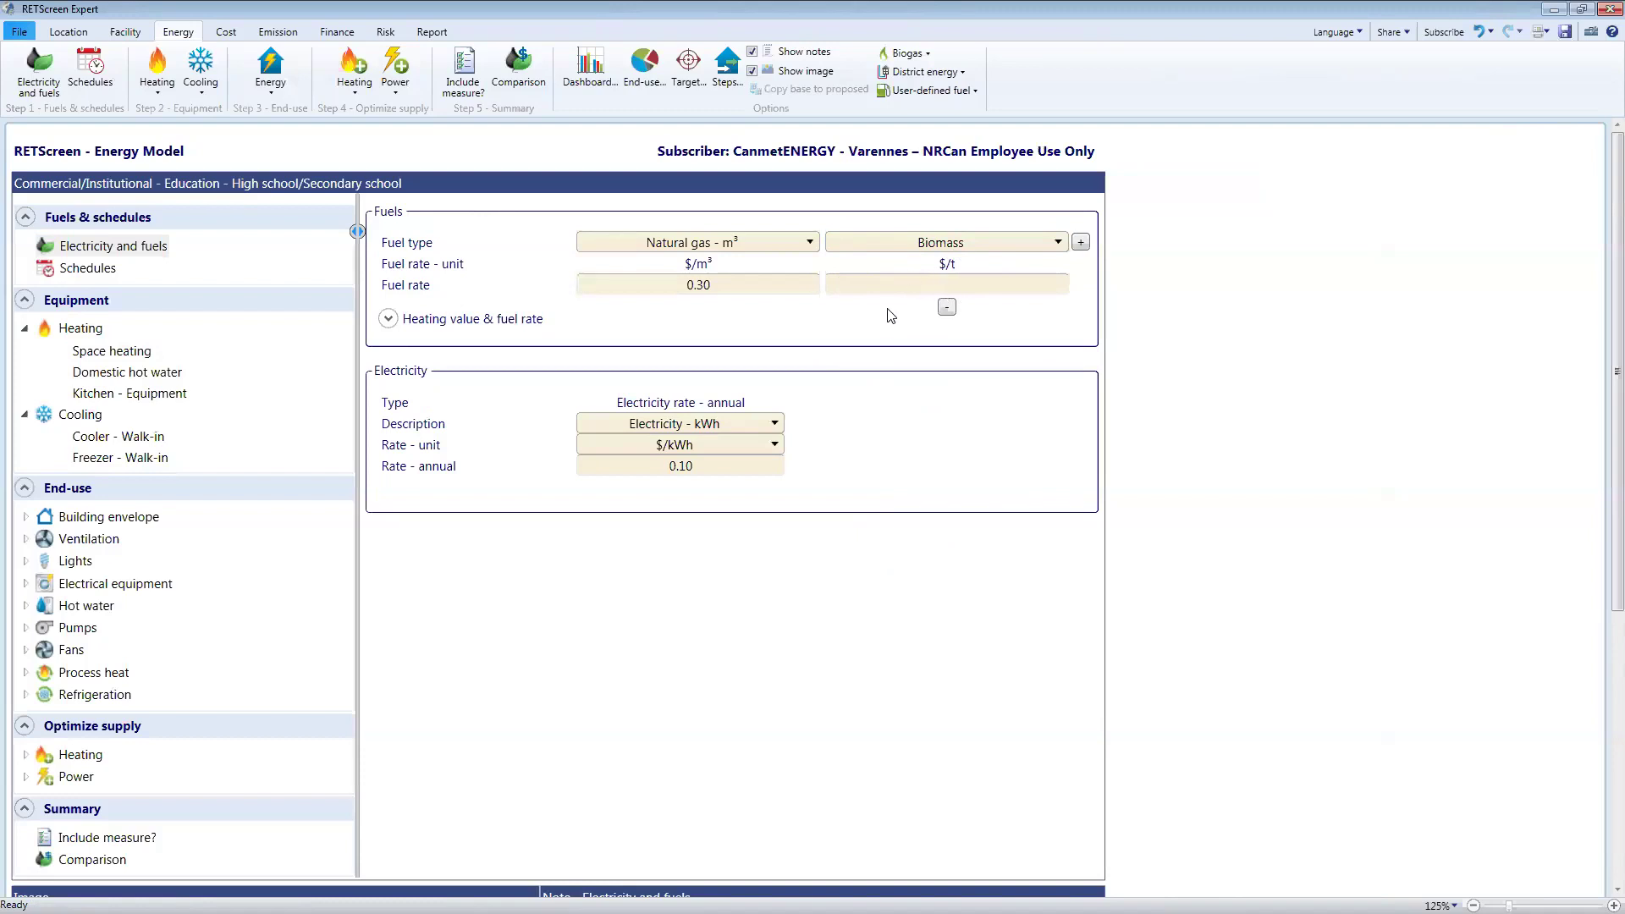
text(0)
key(Return)
- Show the heating value and fuel rate details and set the Biomass fuel rate unit to $/million Btu
click(389, 319)
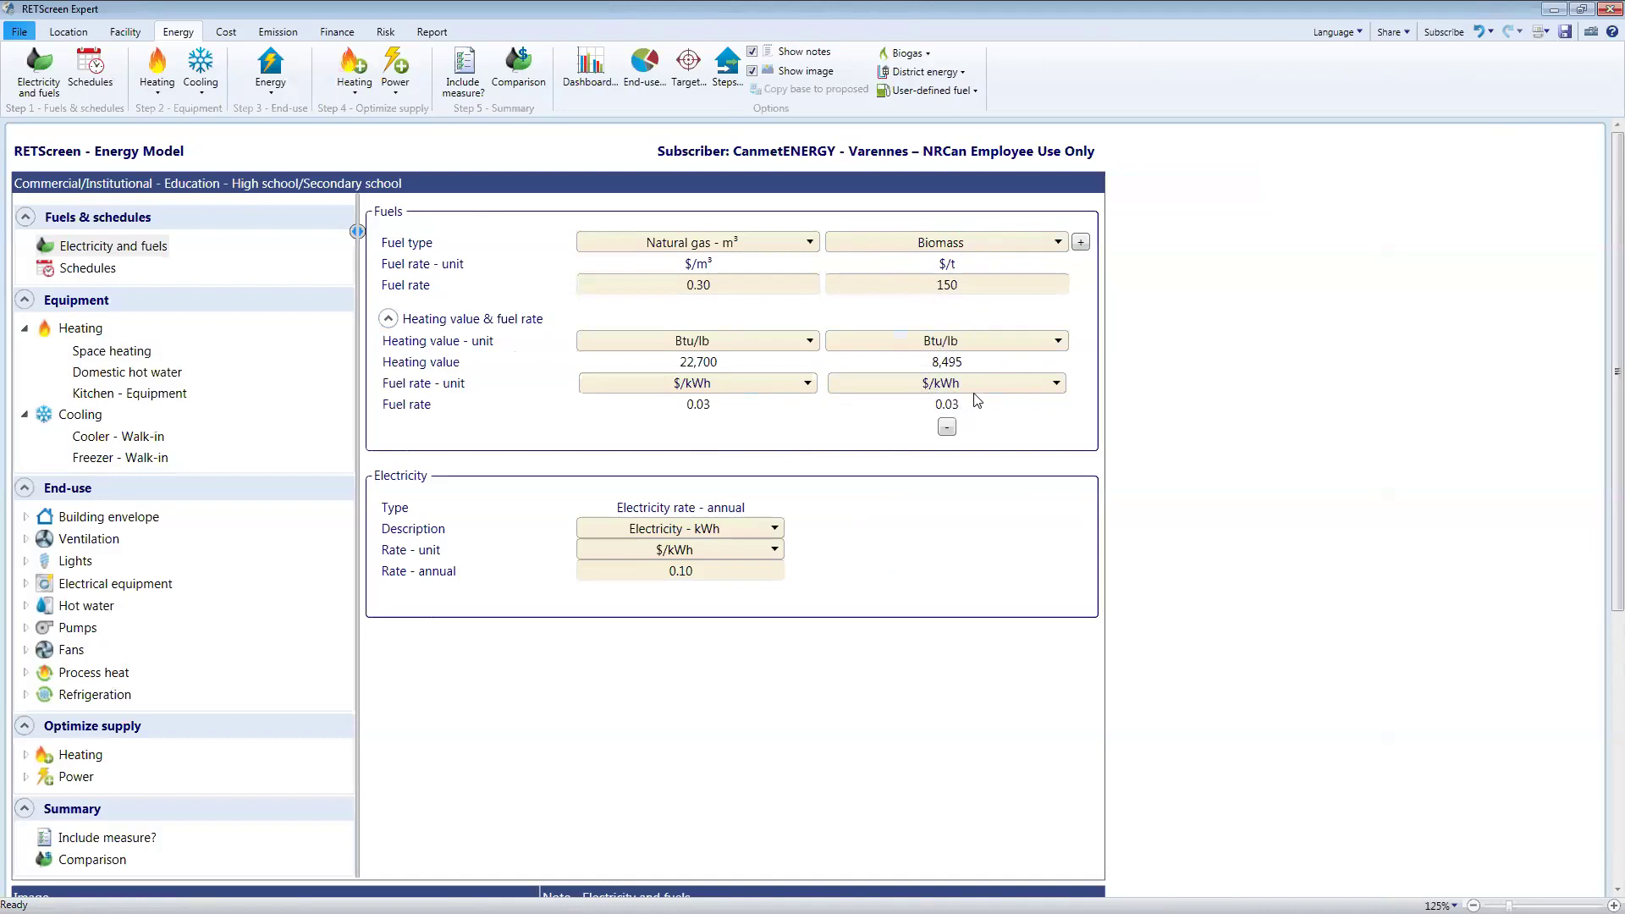
click(1011, 387)
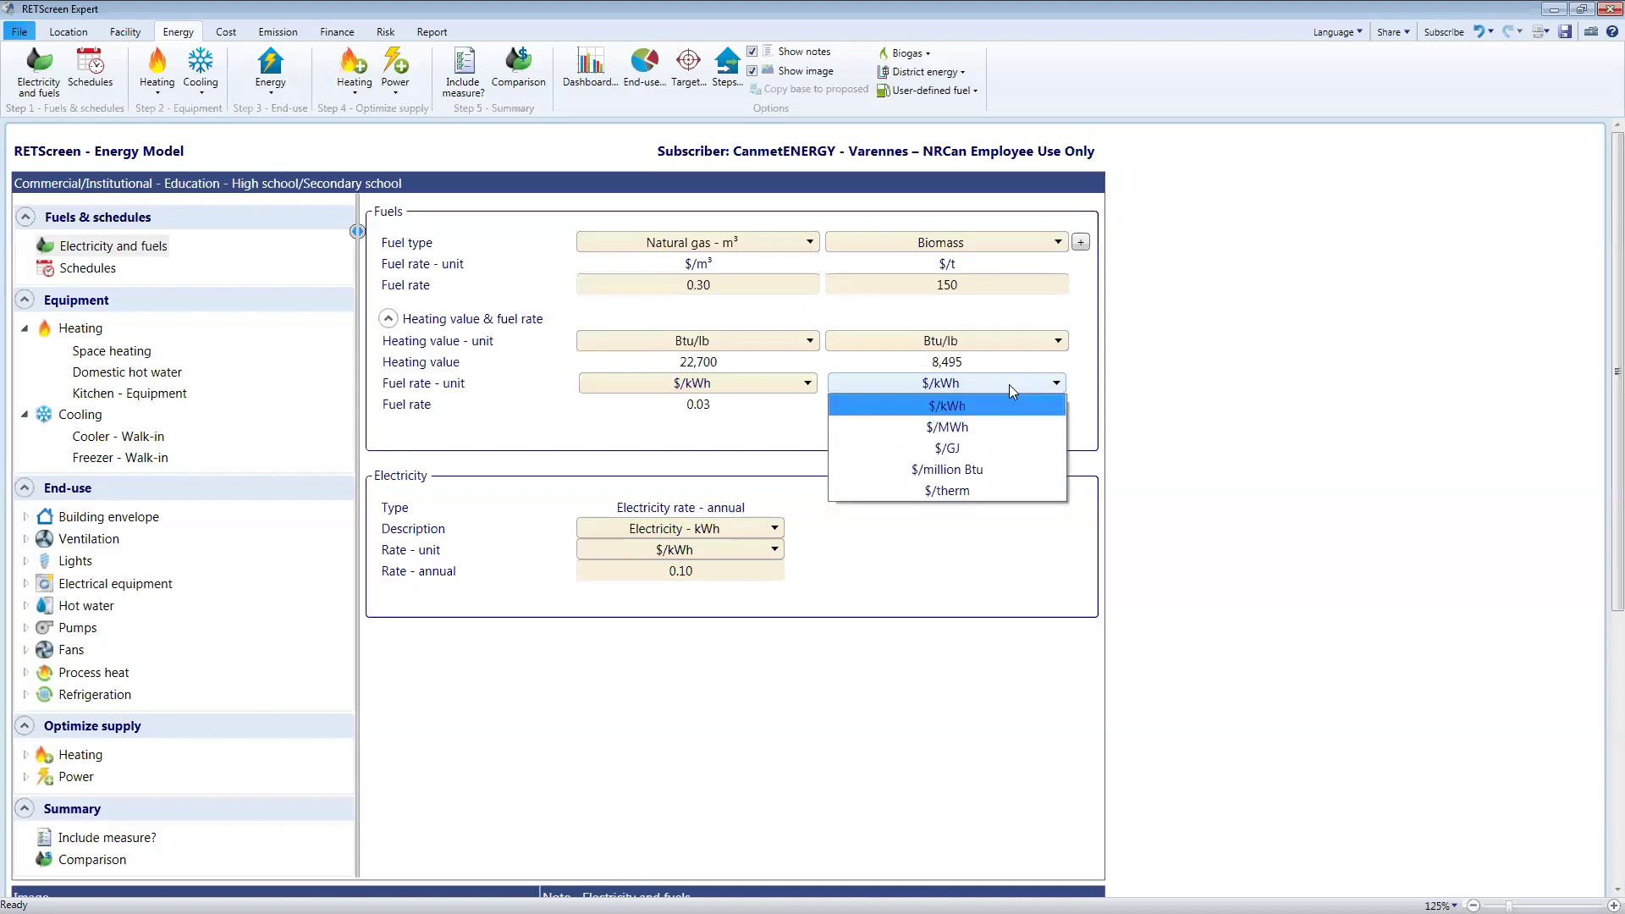
click(999, 471)
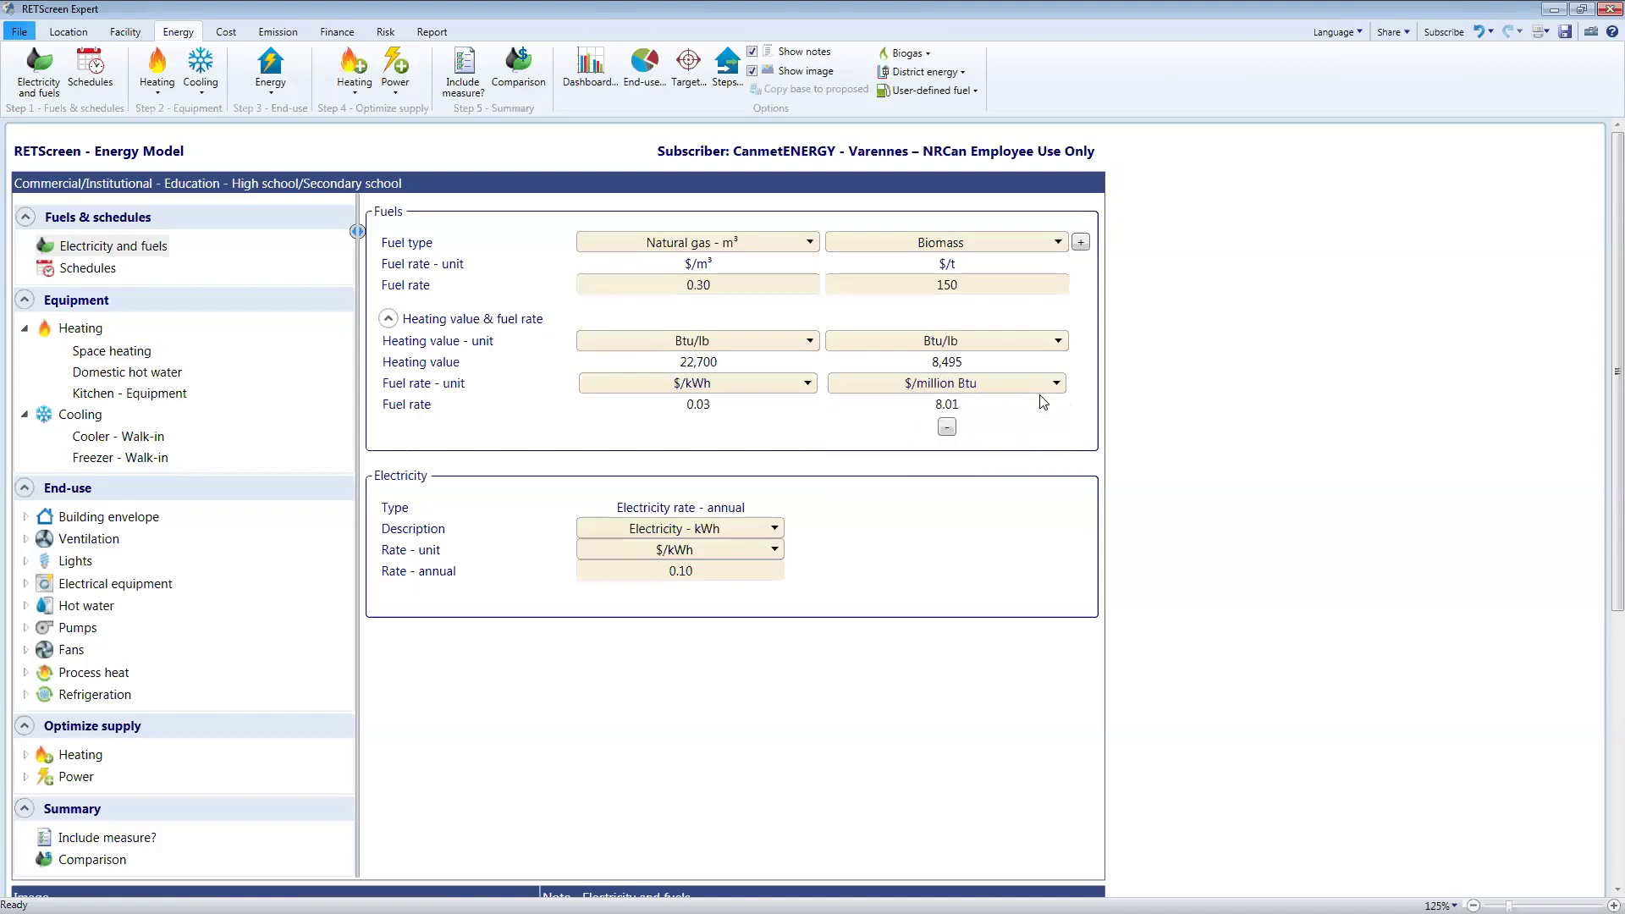
- Try Birch (white) - bark as the second fuel's type to compare its heating value and fuel rate
click(1022, 246)
drag(1063, 364, 1063, 337)
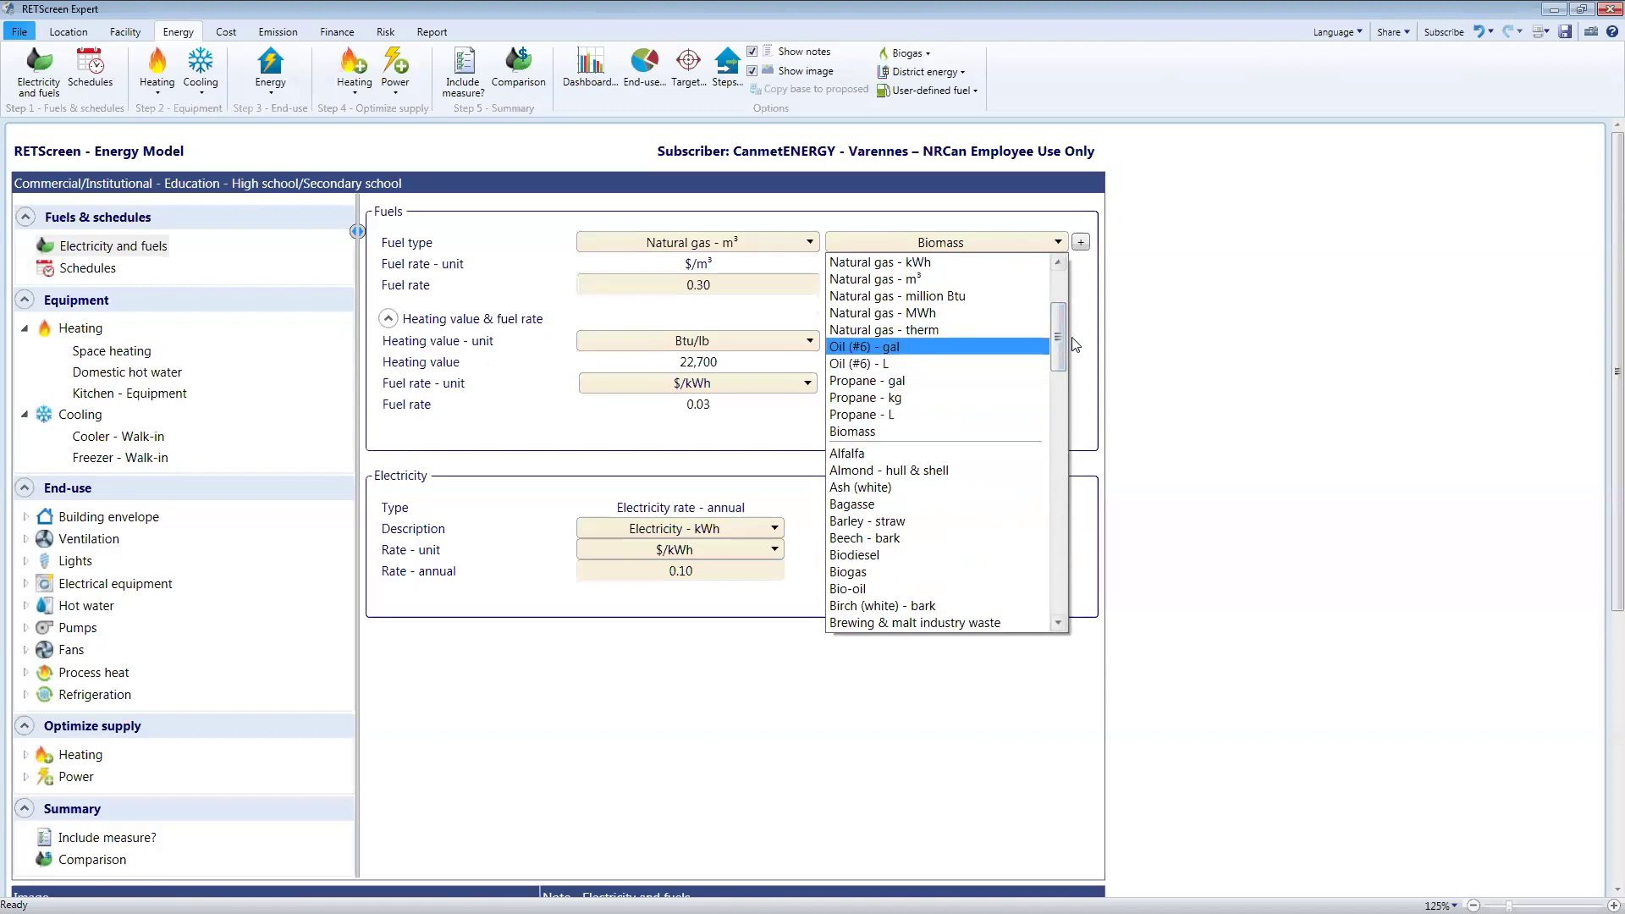
drag(1060, 330, 1061, 364)
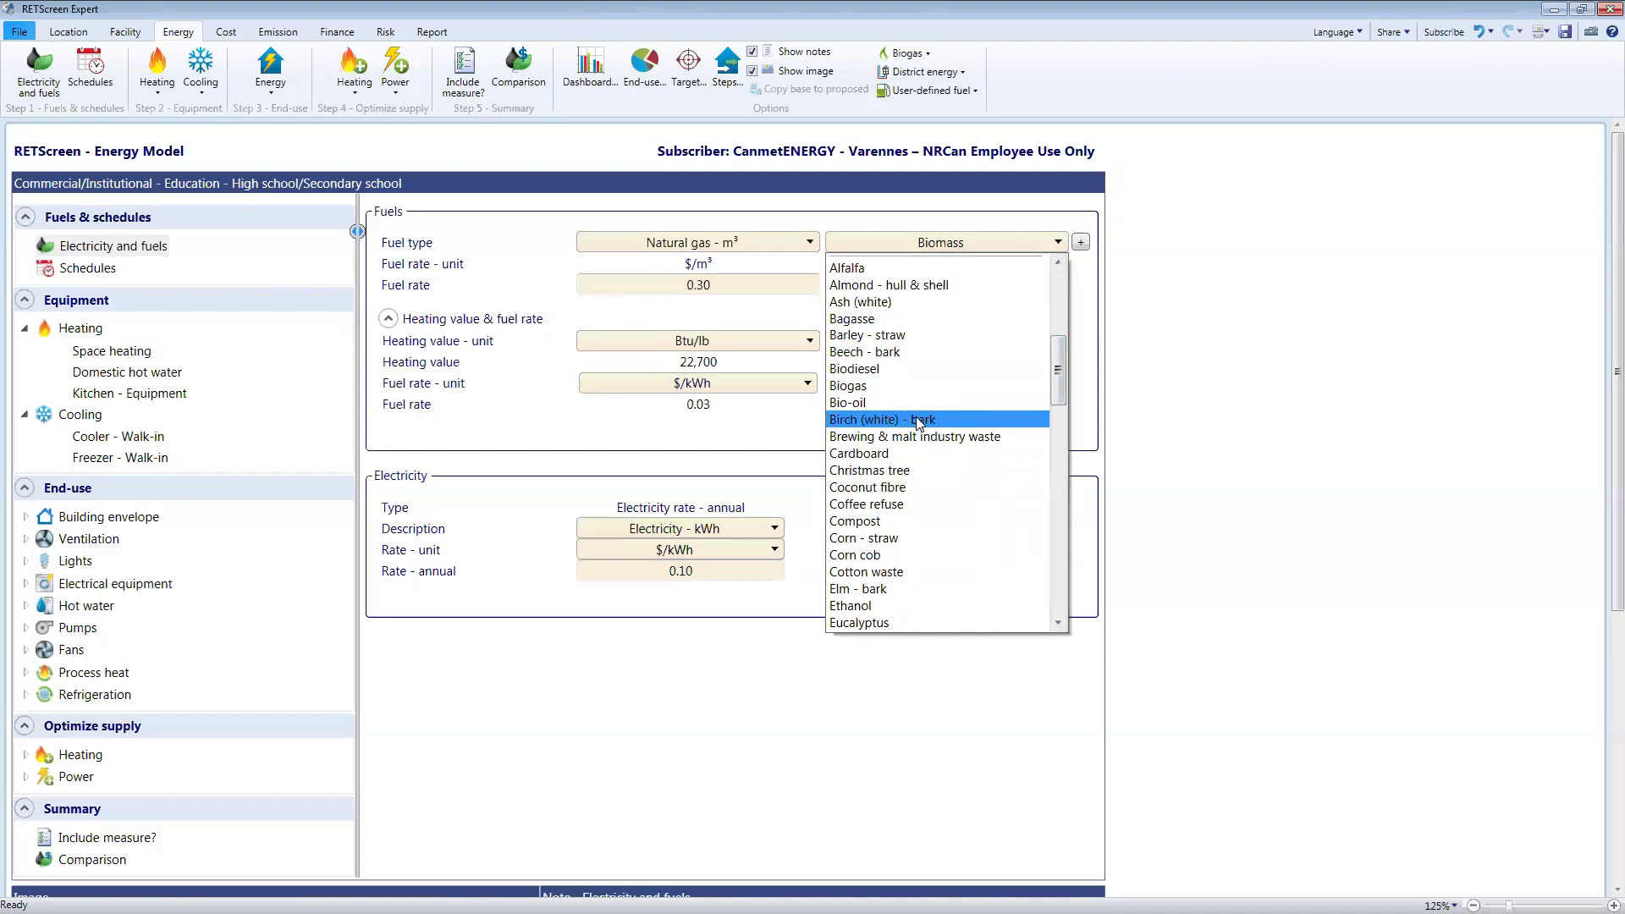
click(963, 419)
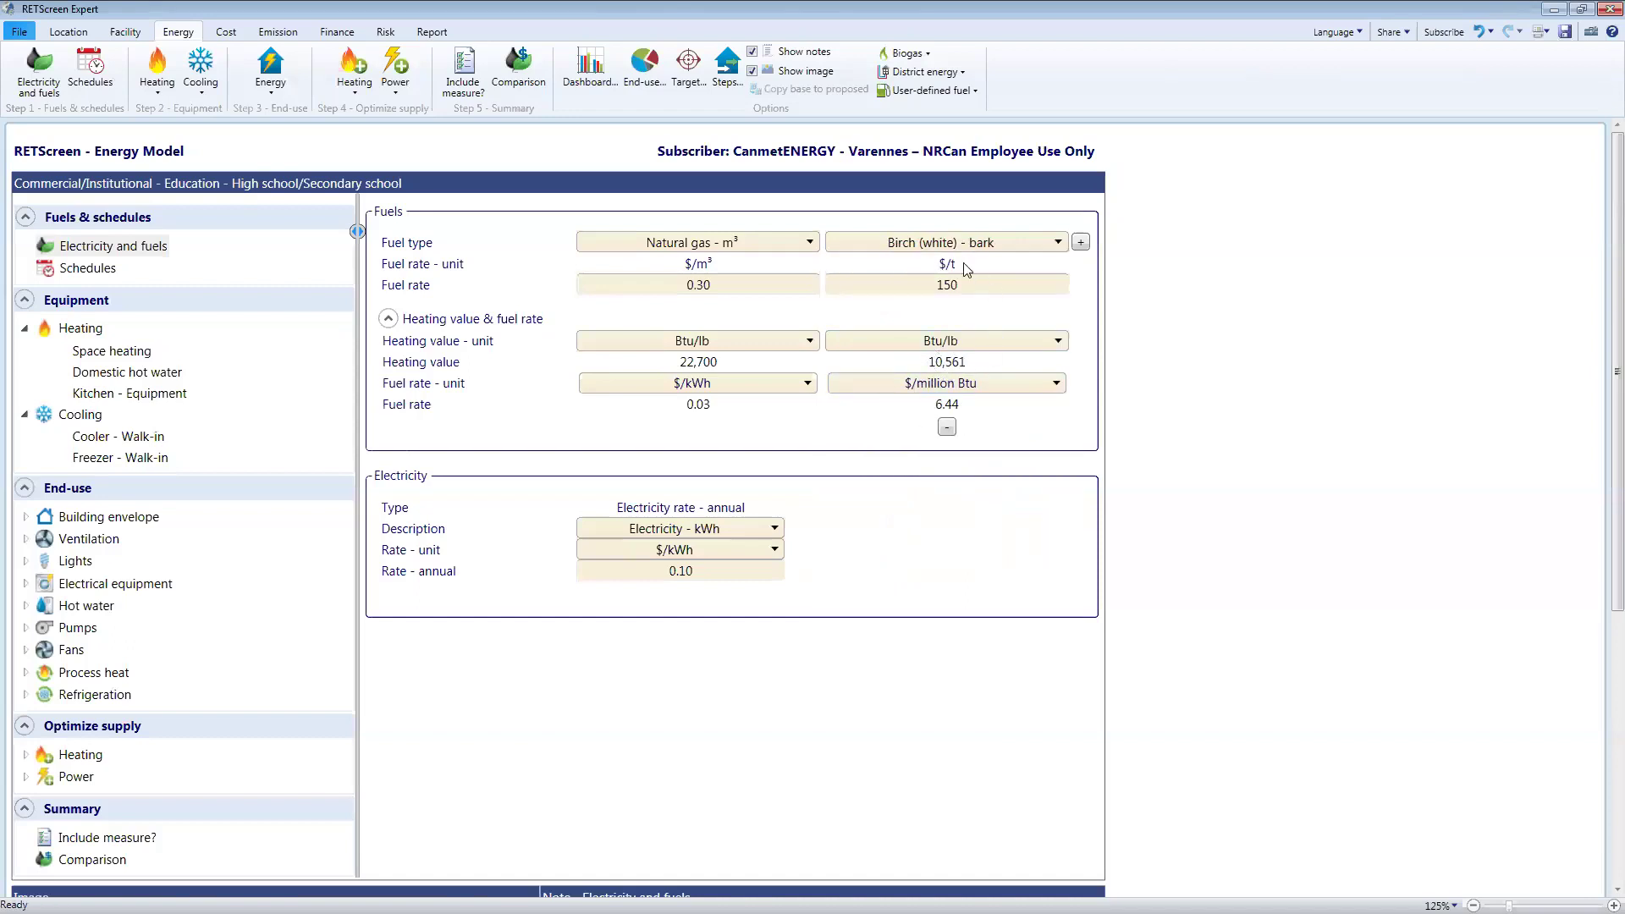
- Try Poultry litter as the second fuel's type to compare its heating value and fuel rate
click(1030, 240)
drag(1063, 396, 1066, 483)
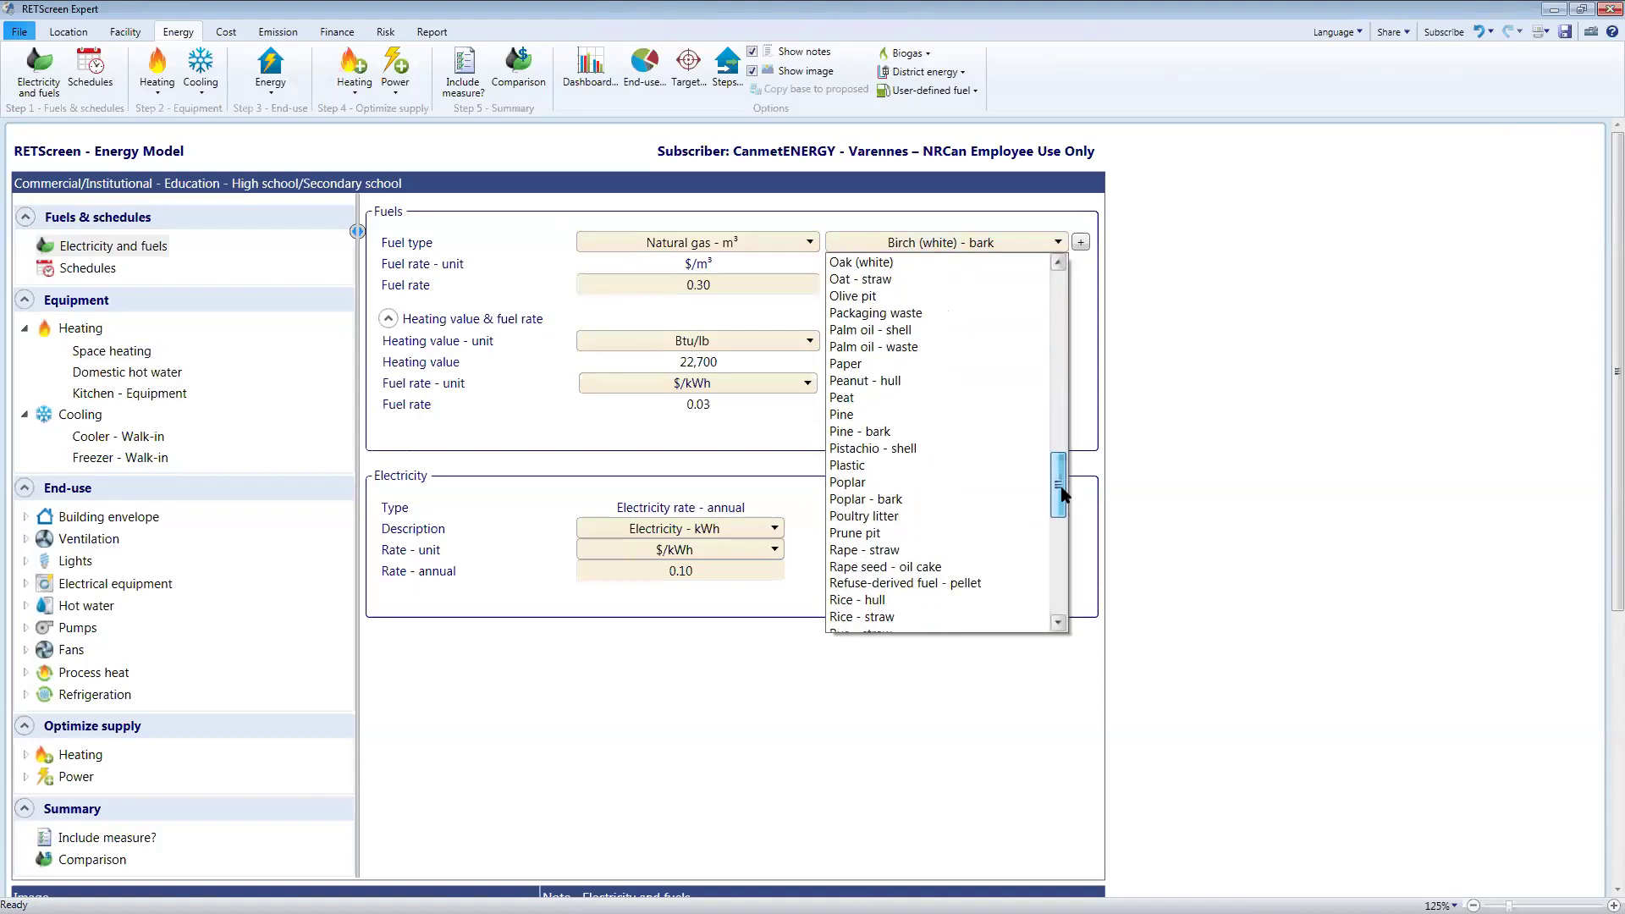
click(1018, 518)
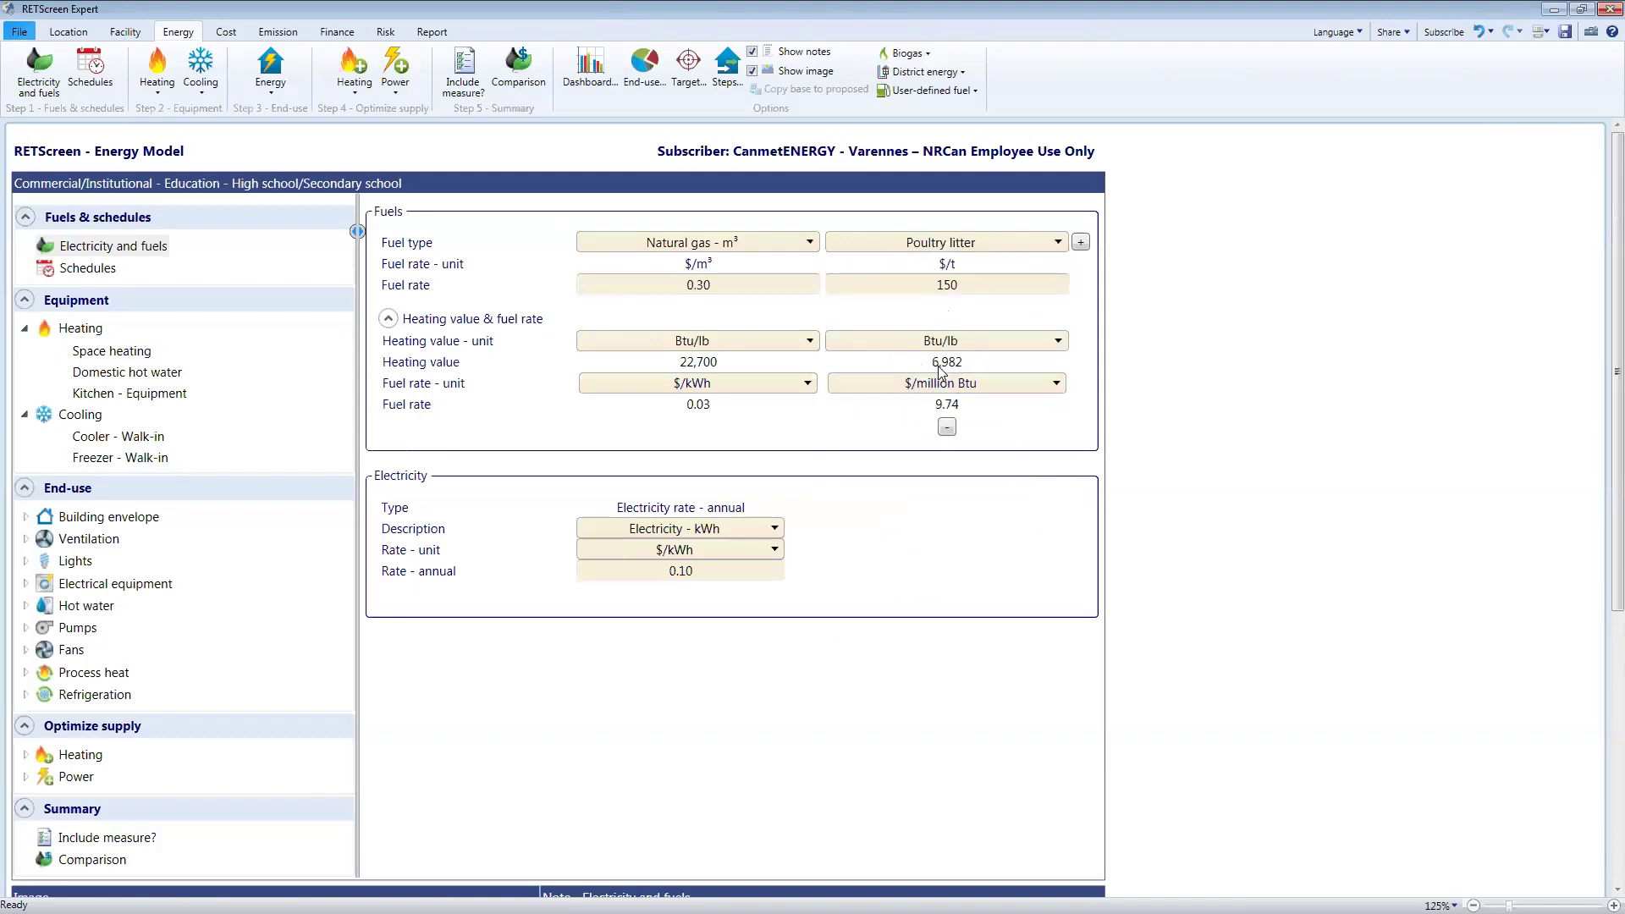
- Return the second fuel's type to Biomass
click(1002, 239)
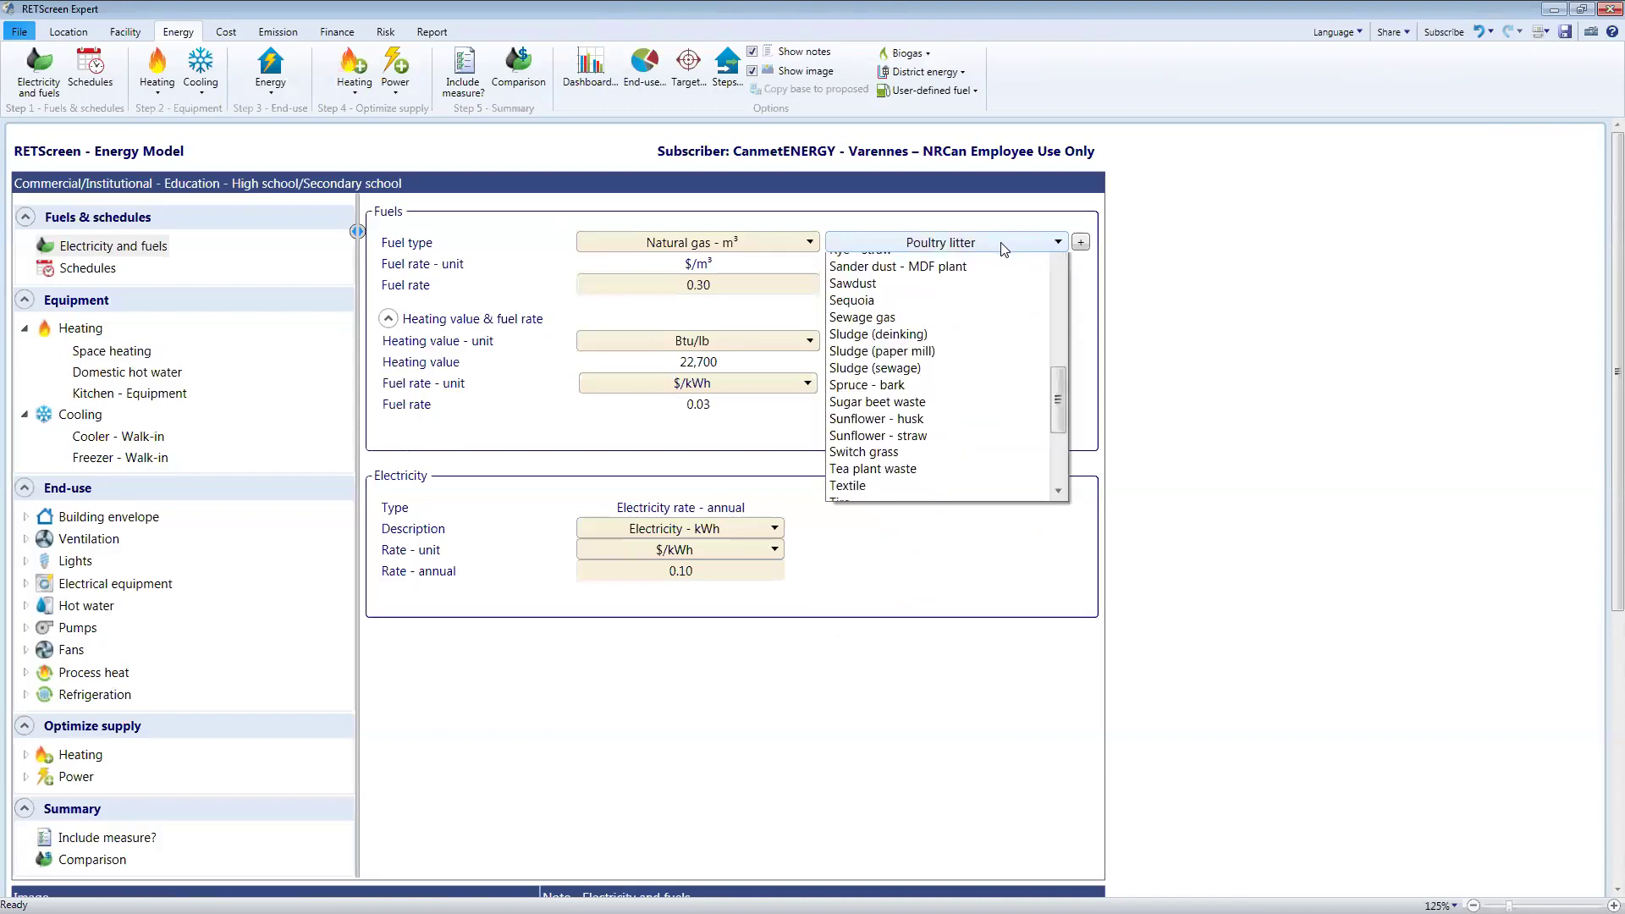
drag(1062, 520, 1065, 300)
click(956, 482)
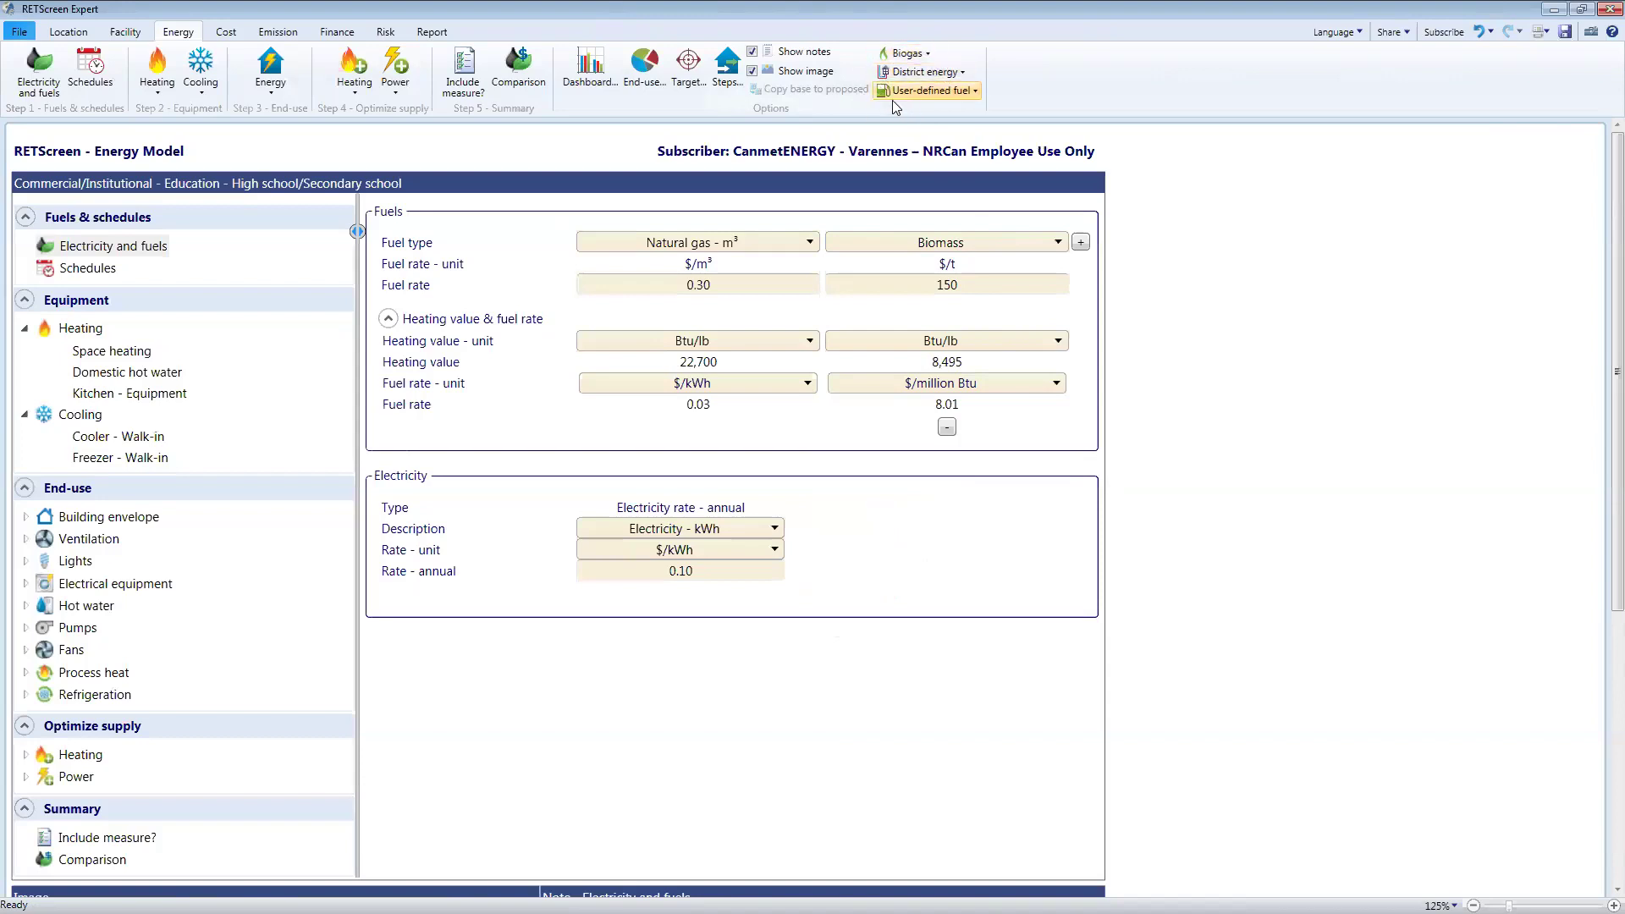
- Check which user-defined fuel options can be added to the fuels
click(975, 91)
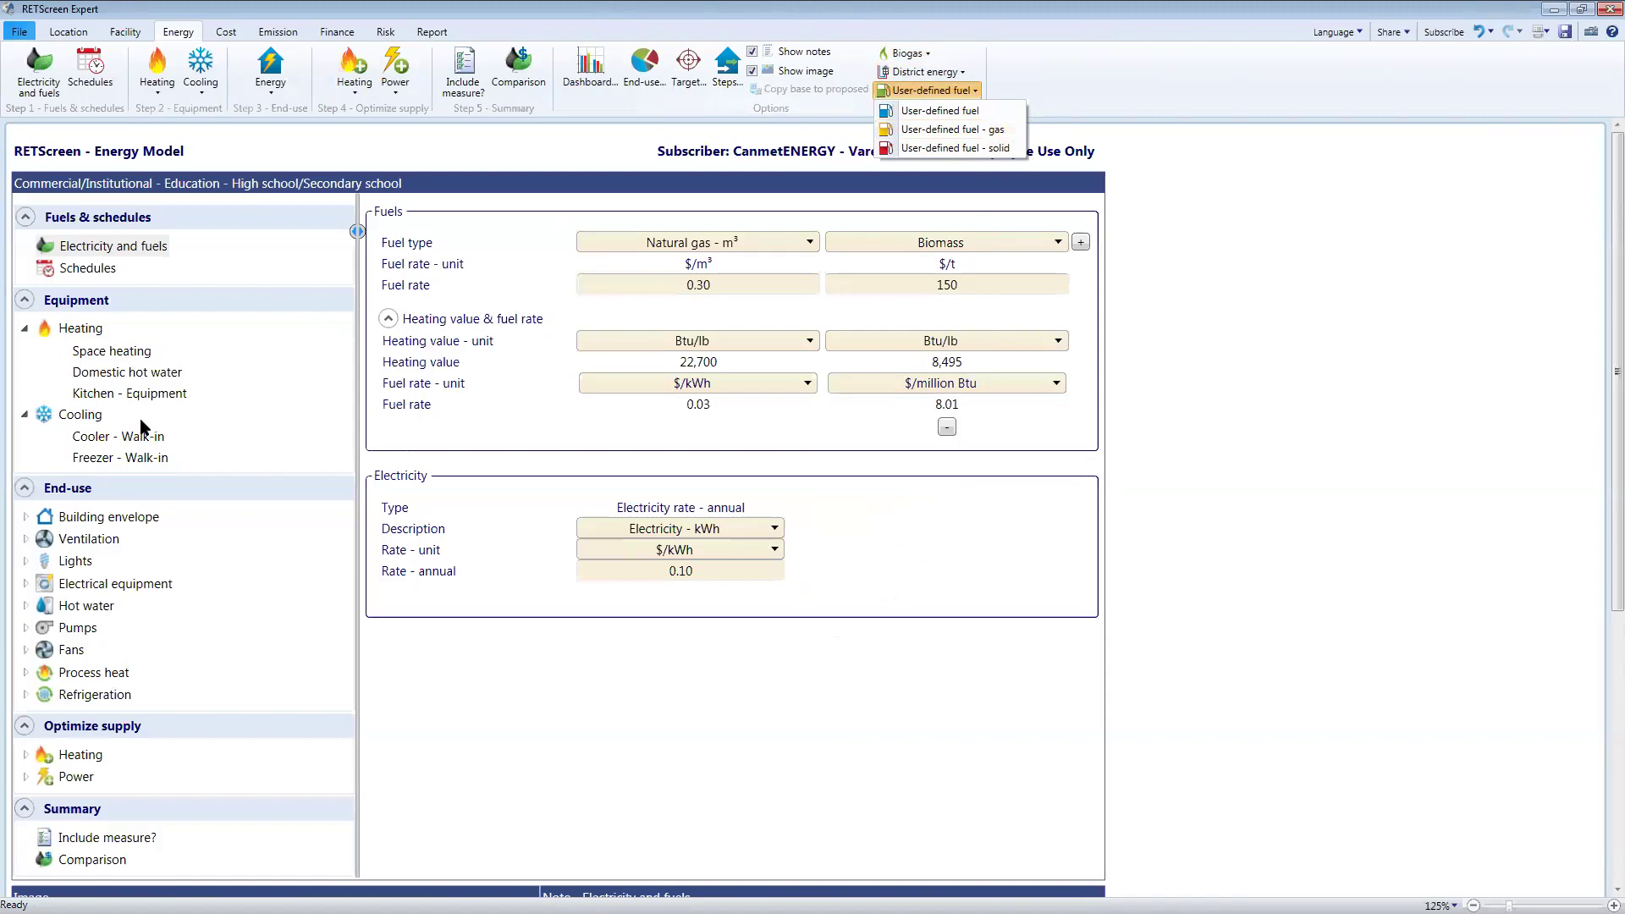
key(Escape)
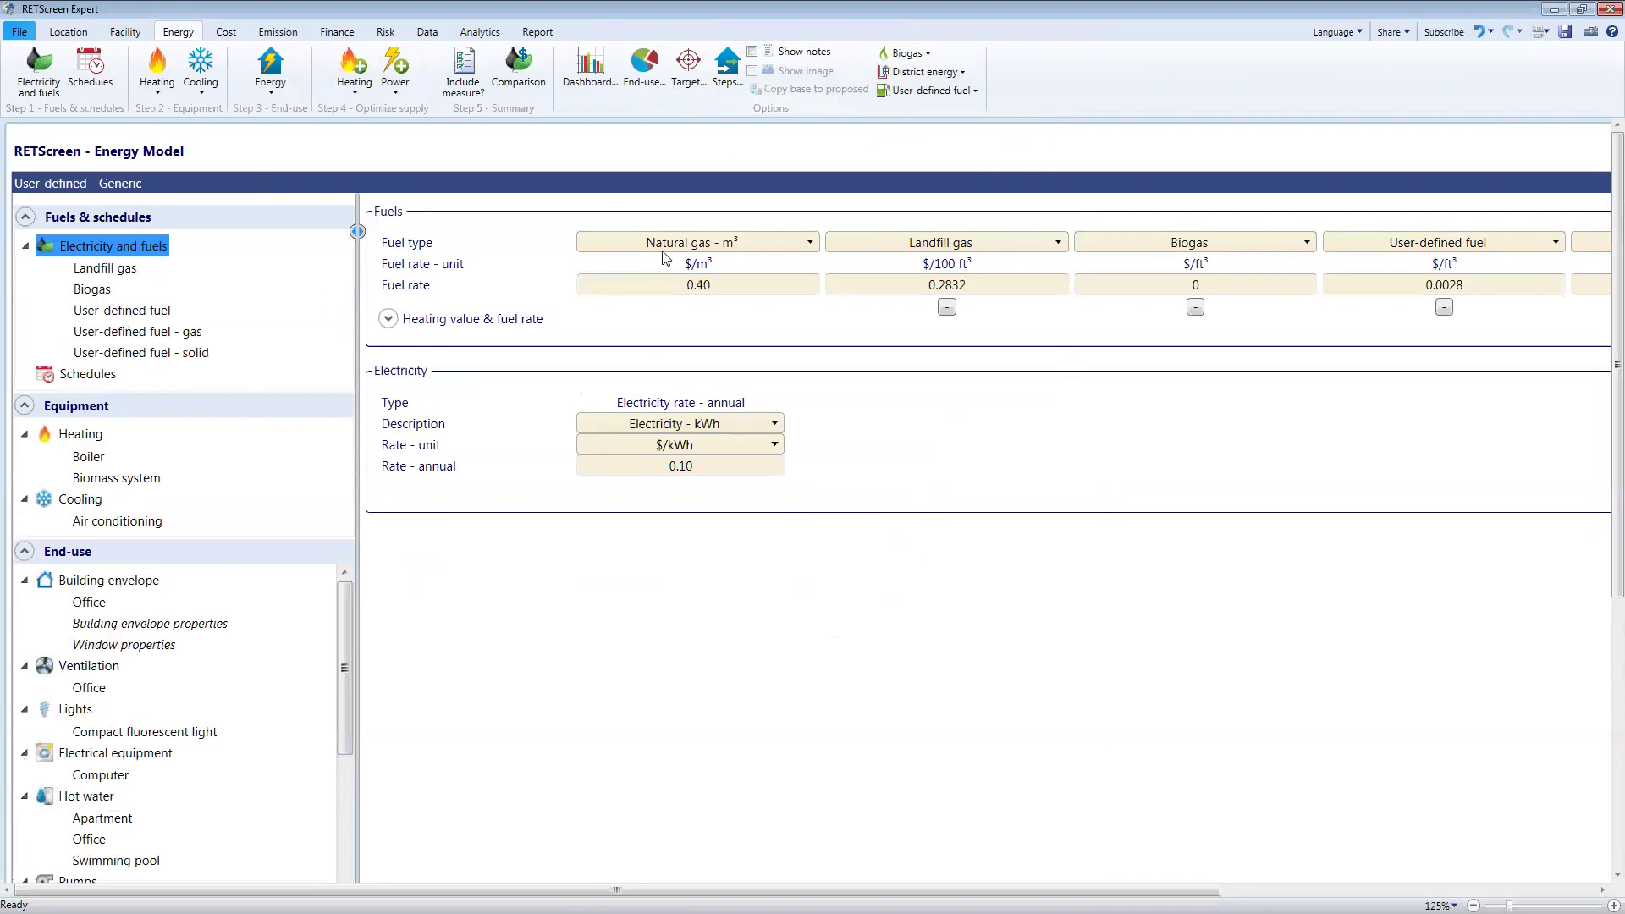
- Review the full row of fuels and their rates in the User-defined - Generic project
drag(1071, 883, 1442, 883)
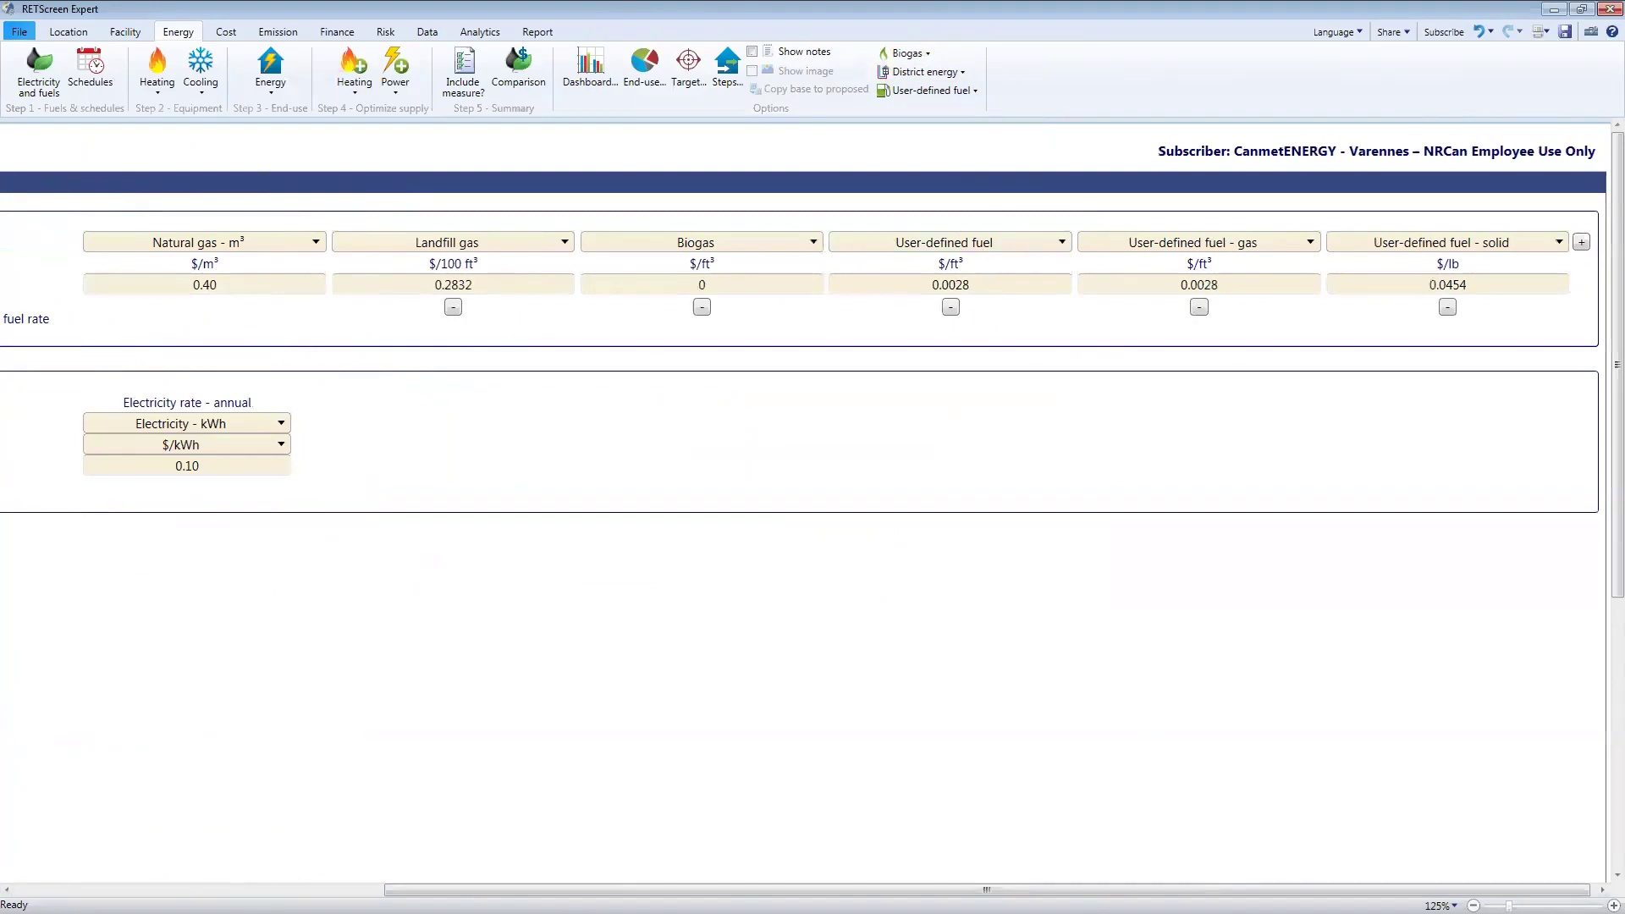
drag(568, 890, 198, 889)
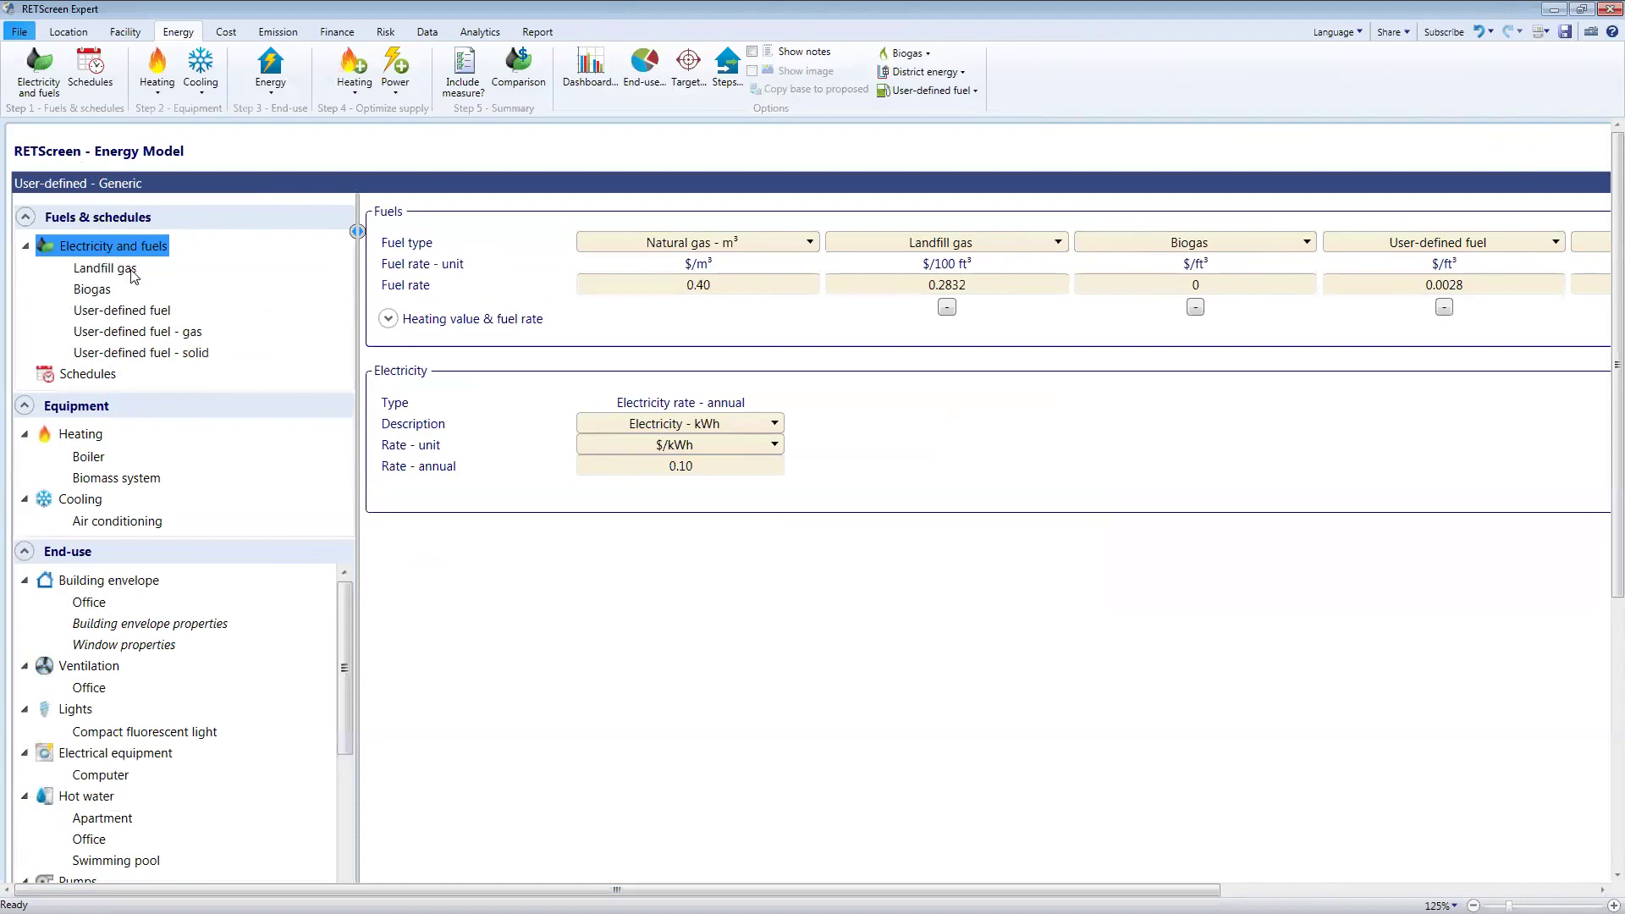
- Inspect the User-defined fuel's higher heating value unit options and its Energy units and Heating value units methods
click(105, 313)
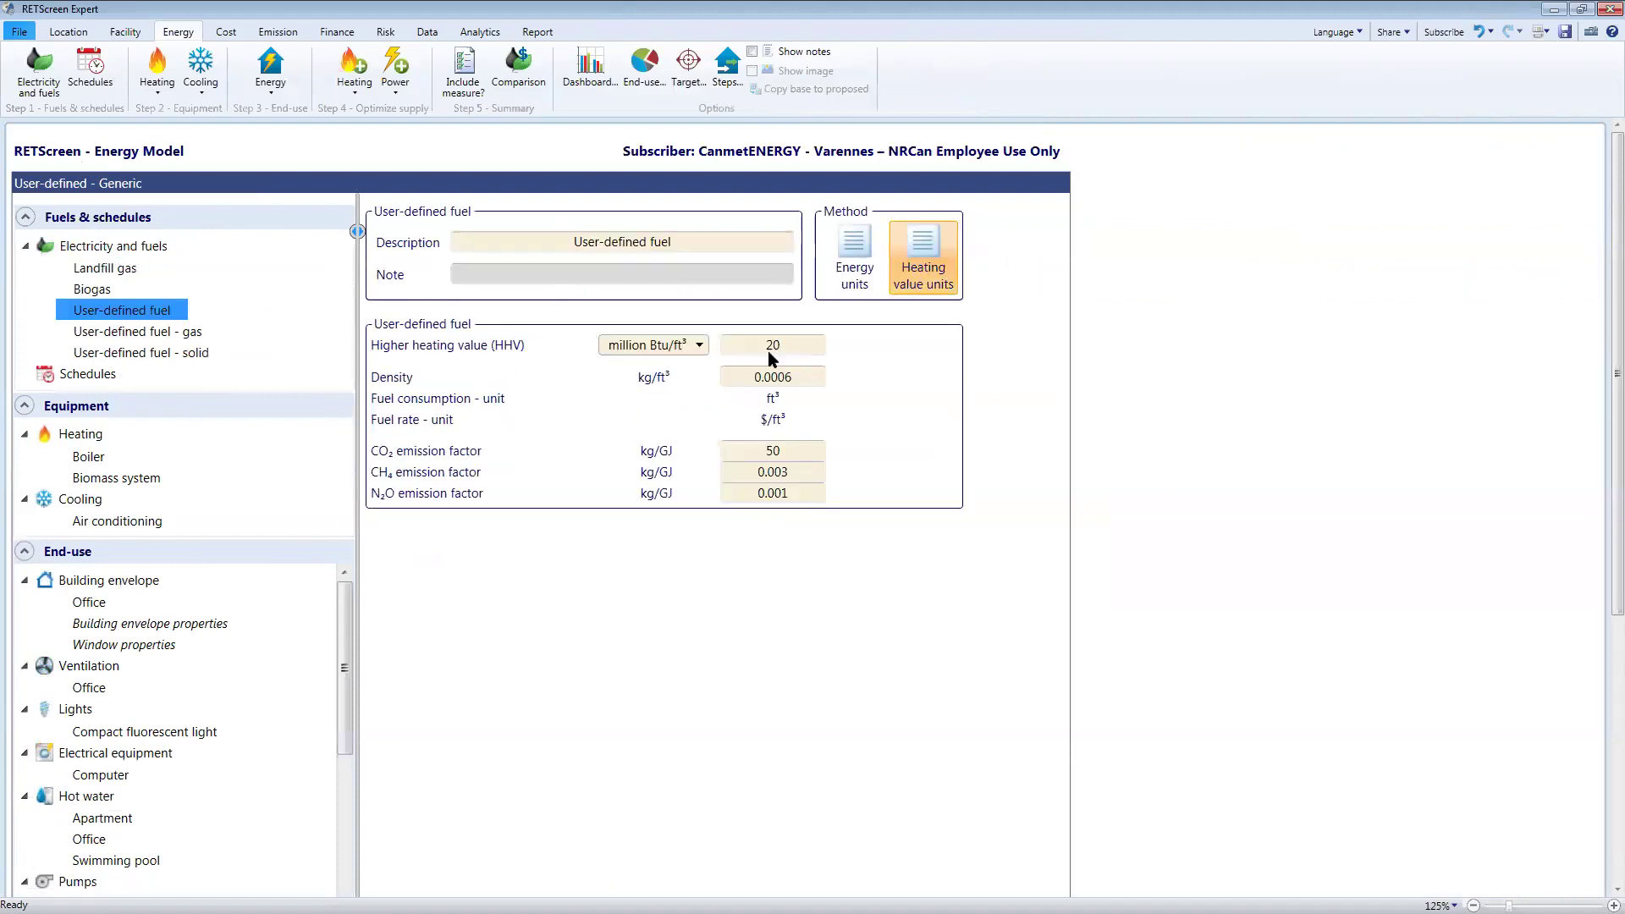
click(657, 347)
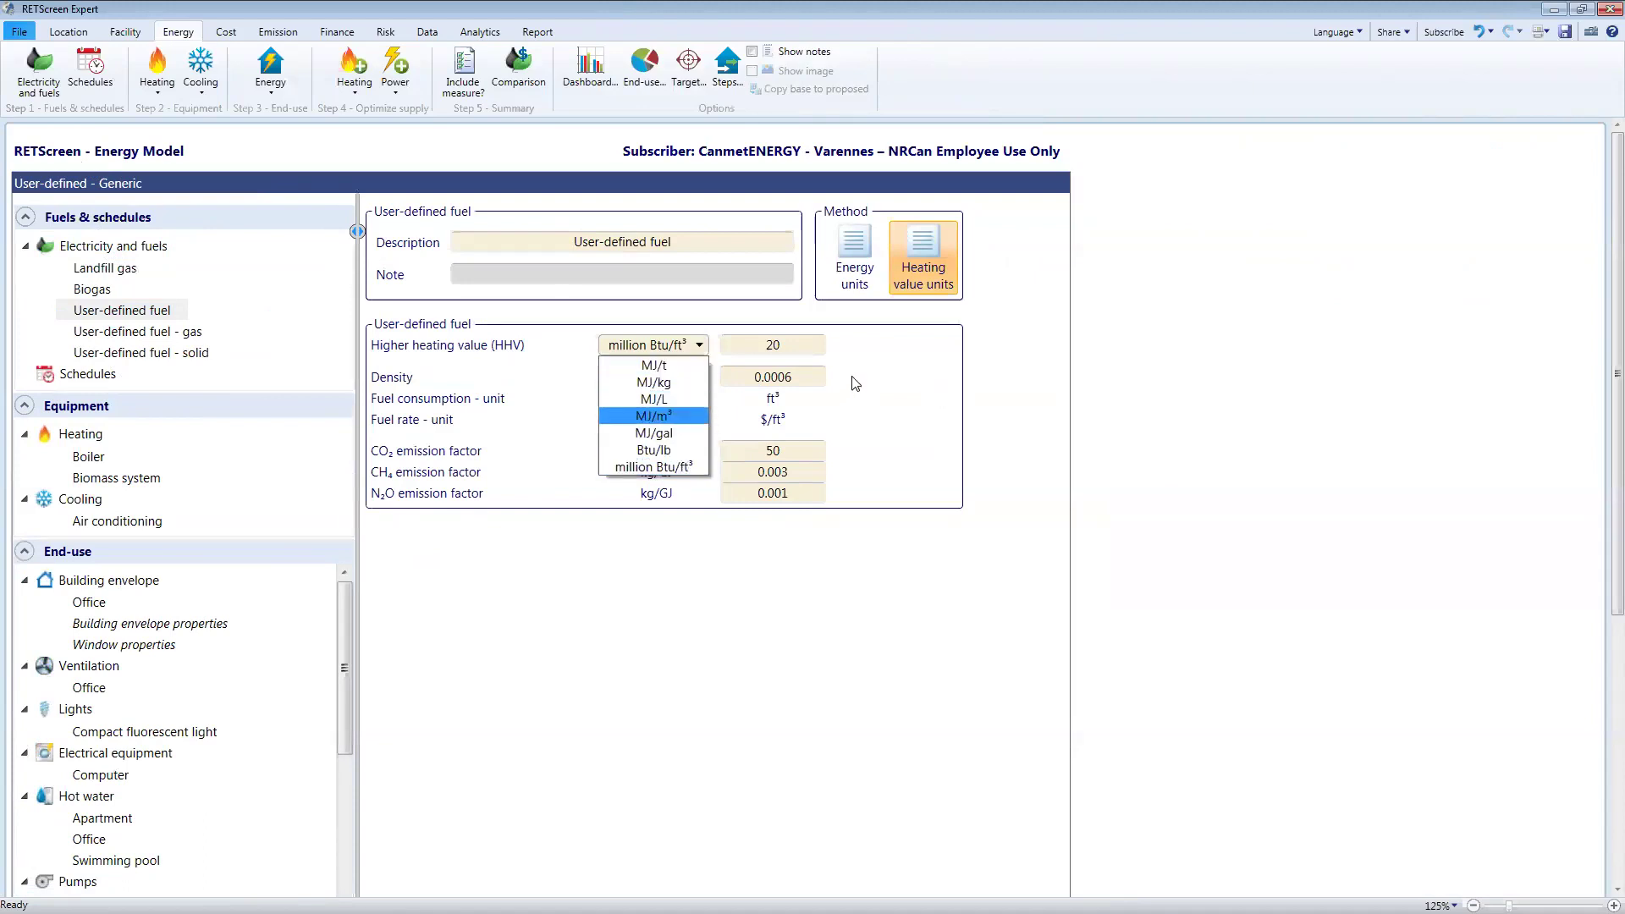
click(879, 366)
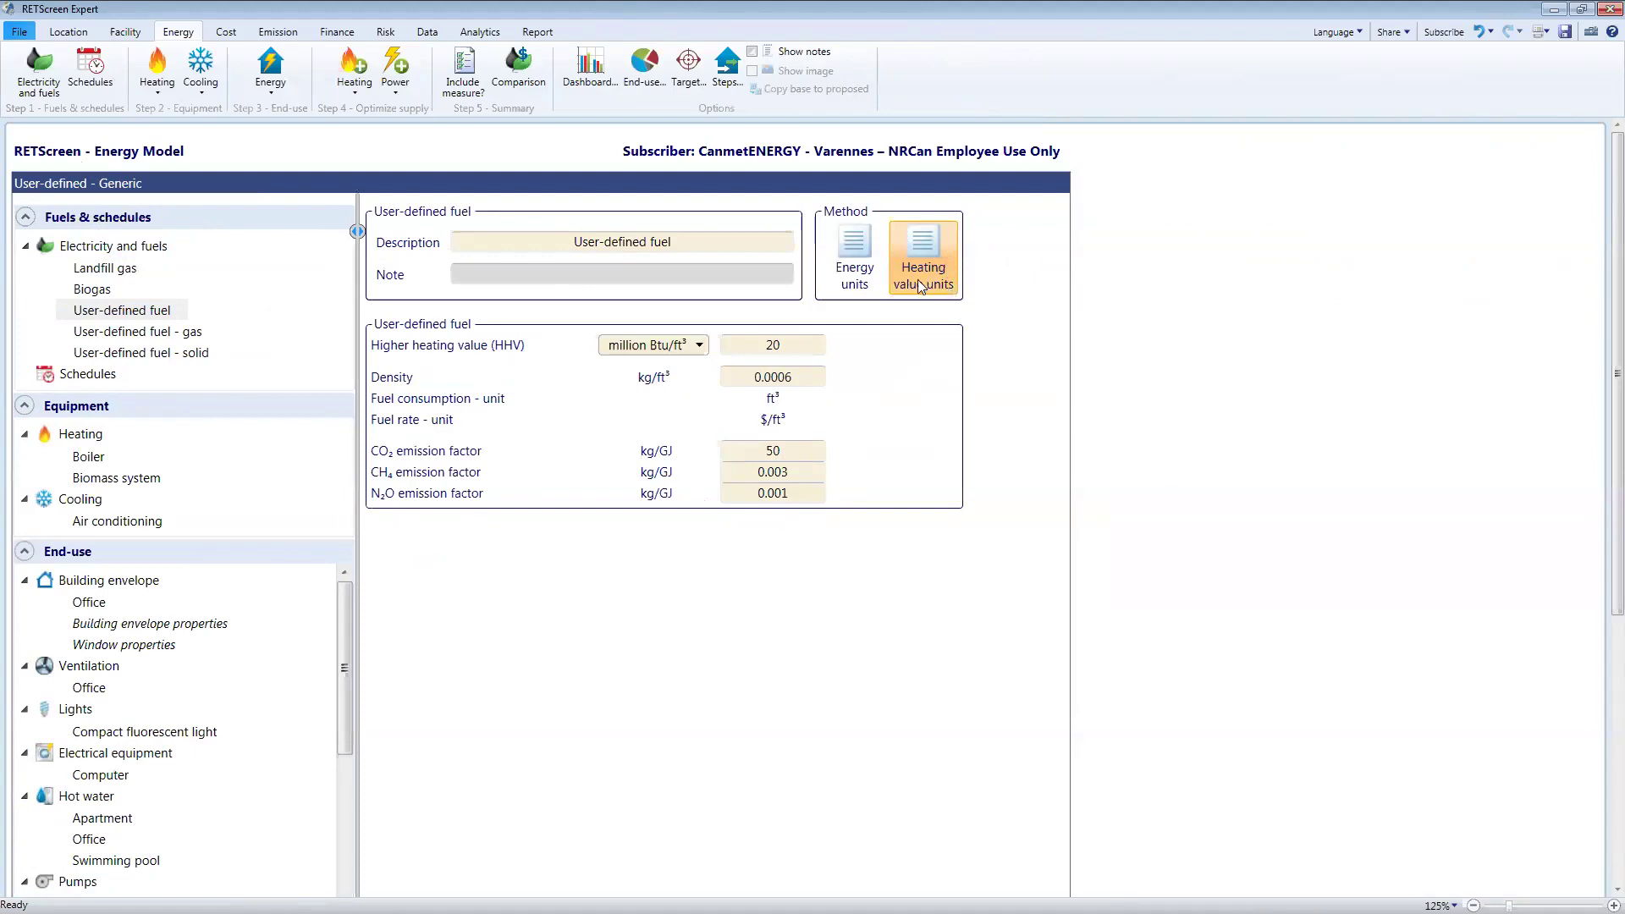
click(860, 248)
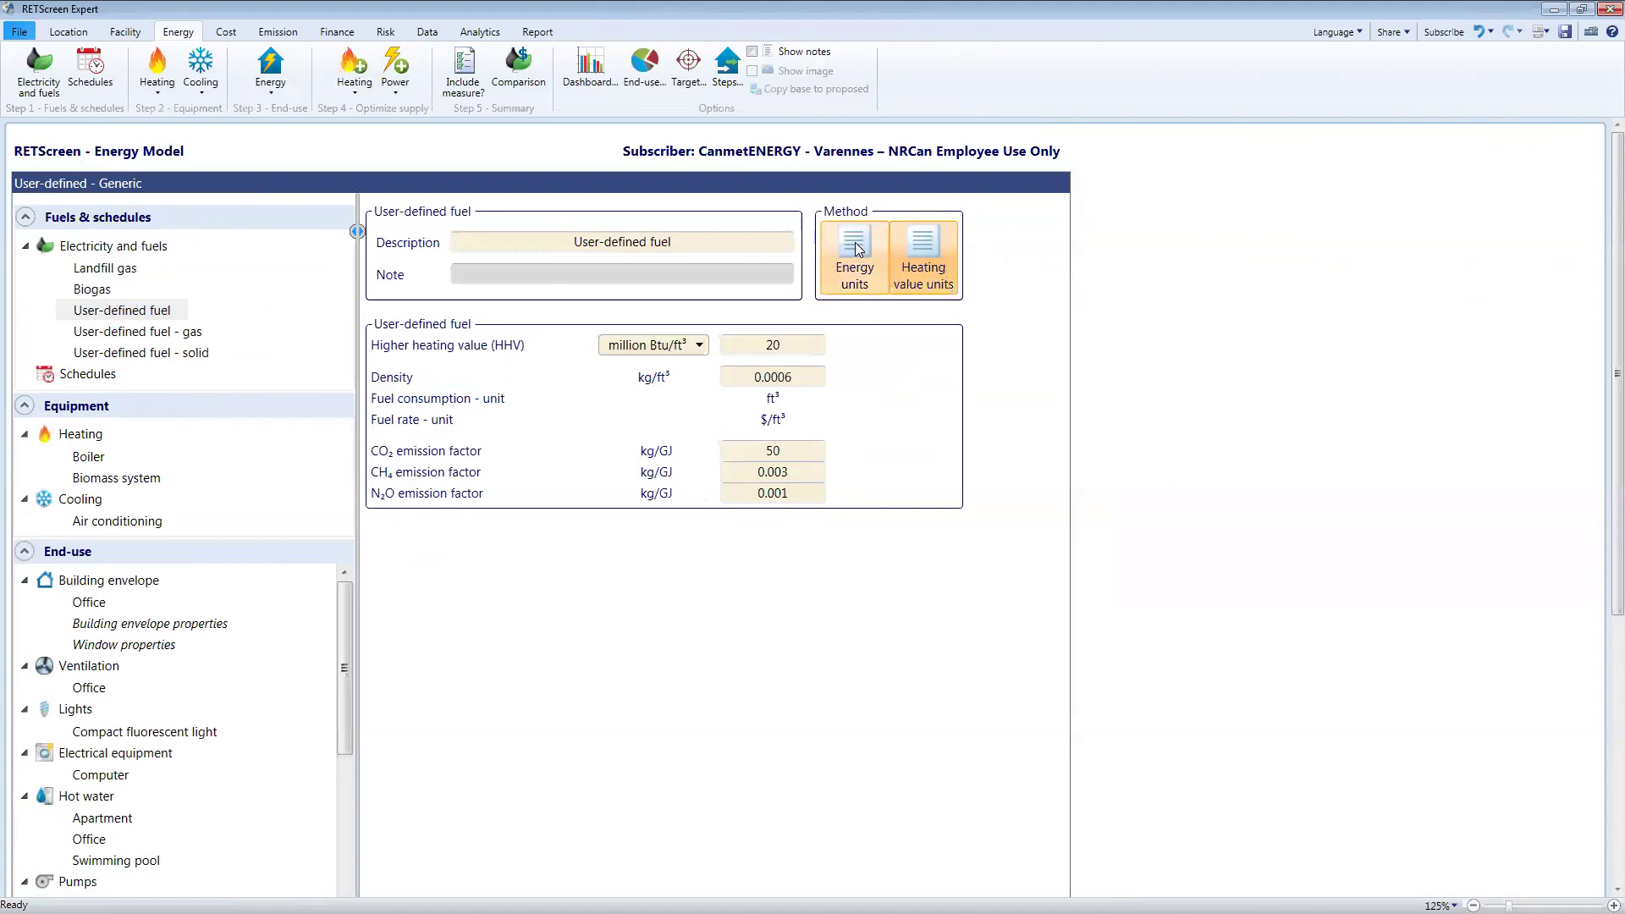
click(923, 267)
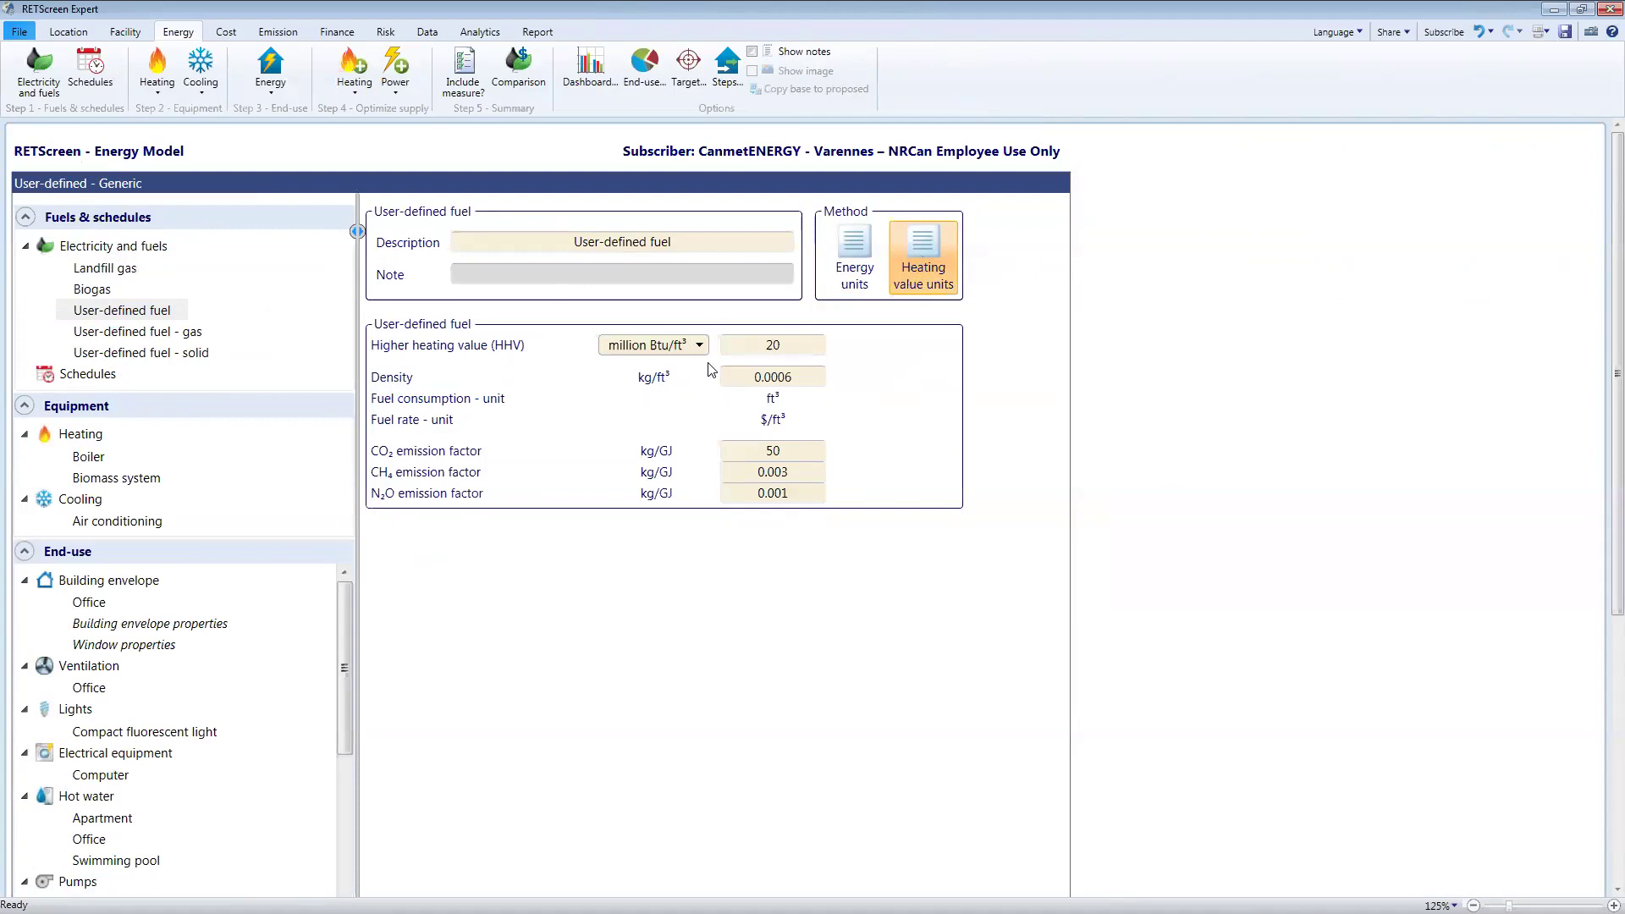
- Open User-defined fuel - solid and examine its ultimate analysis, emission factors and Biomass method
click(129, 354)
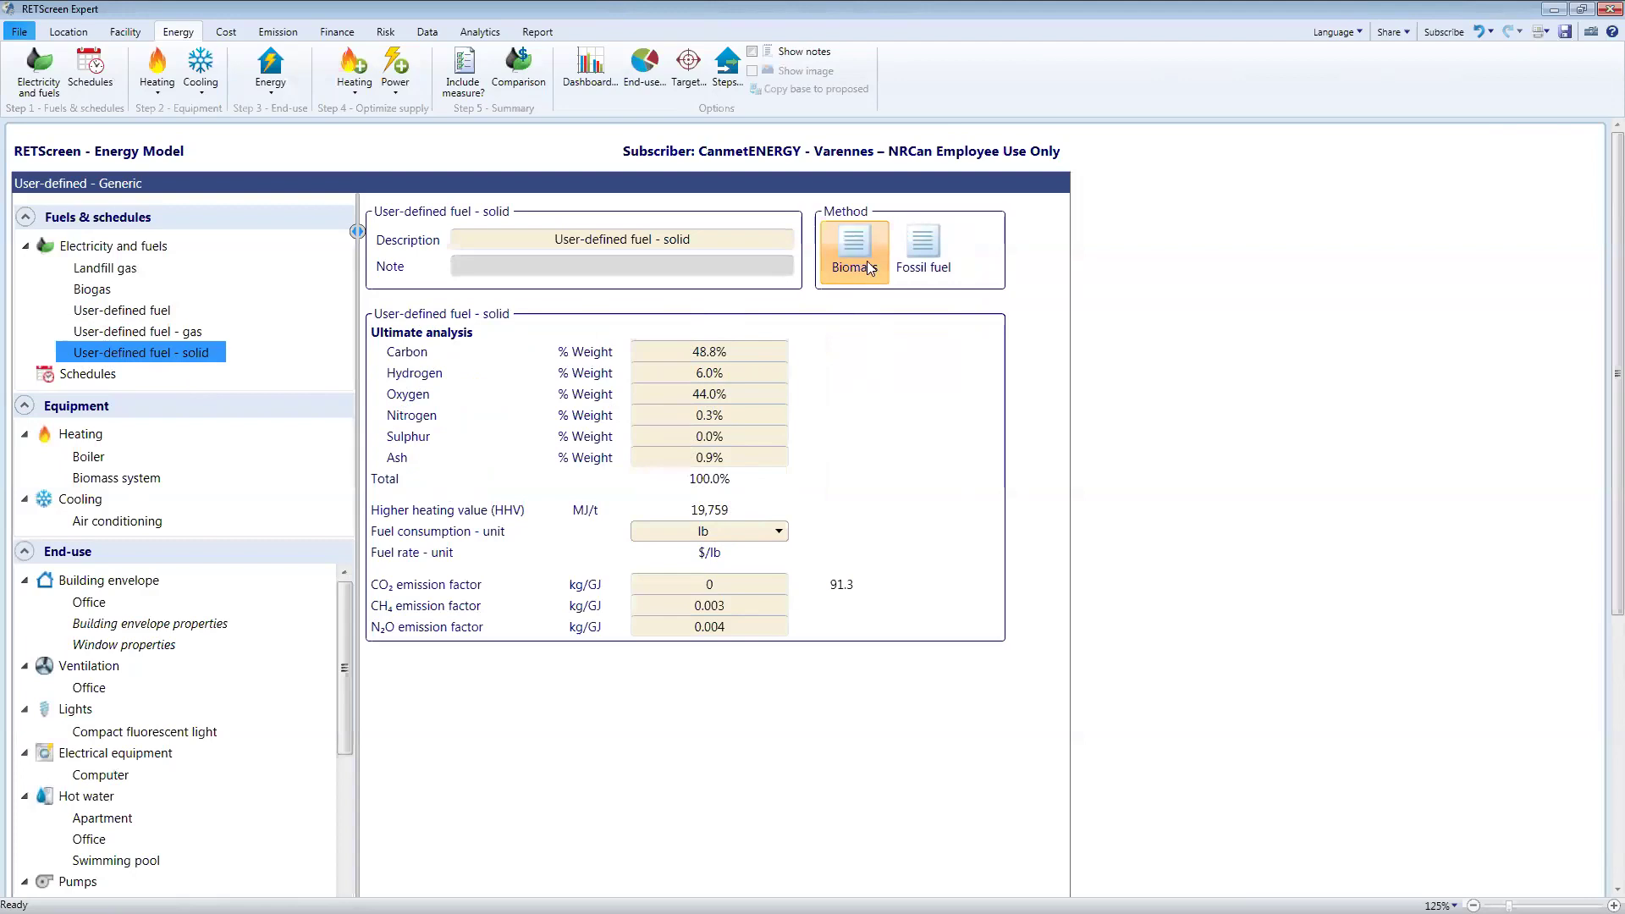
- Compare the Fossil fuel and Biomass methods of User-defined fuel - solid, and examine the User-defined fuel - gas composition
click(939, 267)
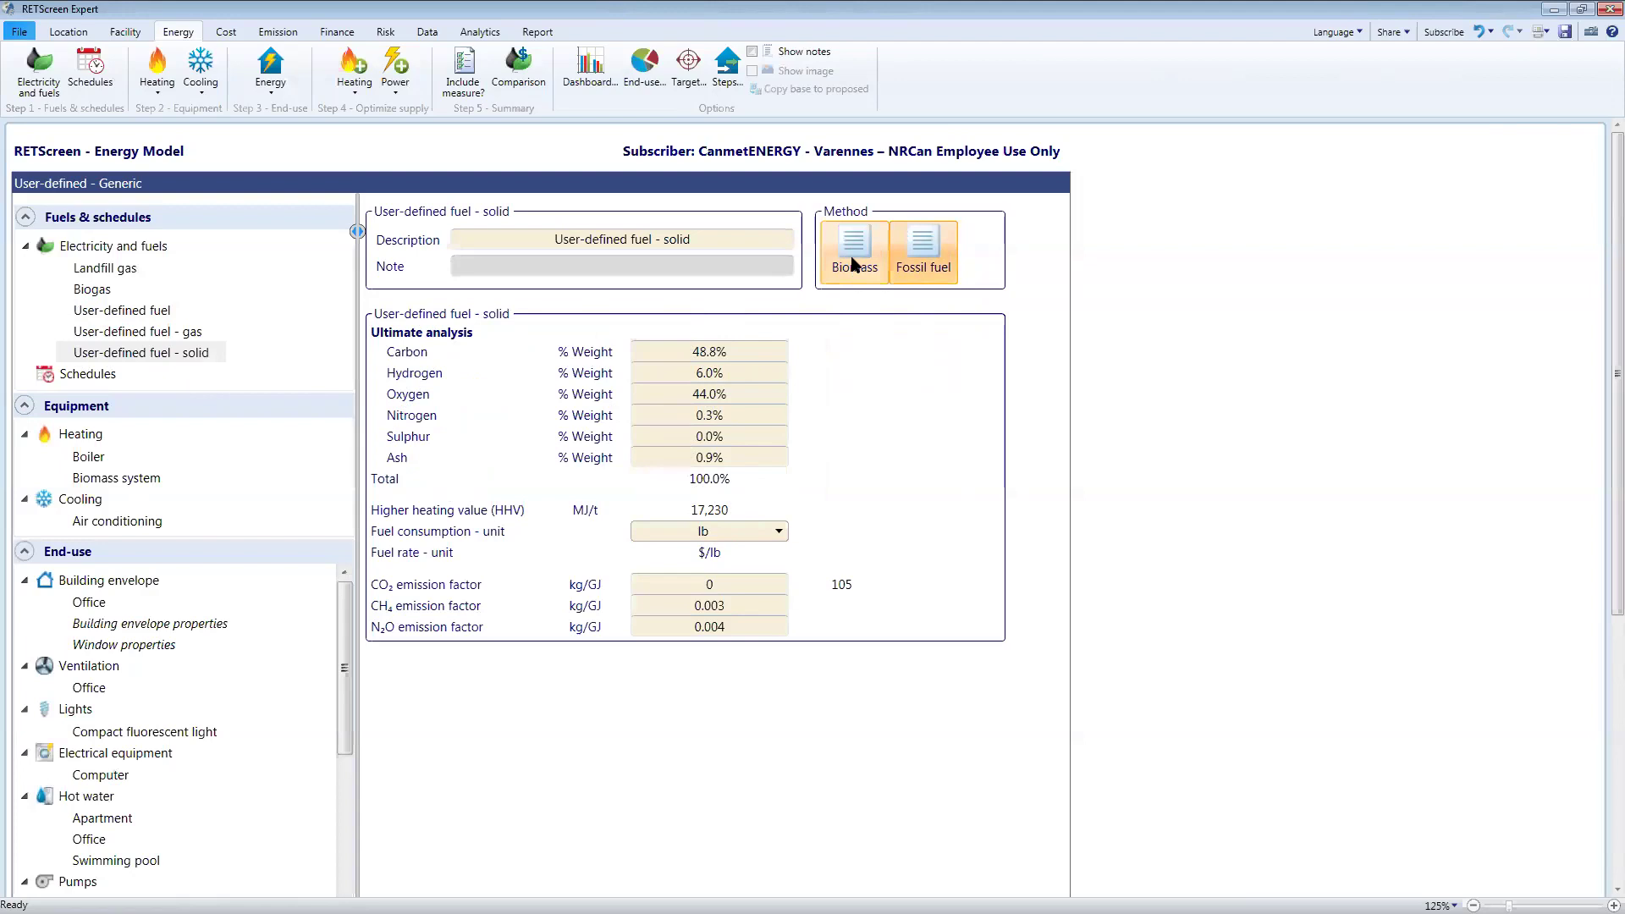
click(853, 265)
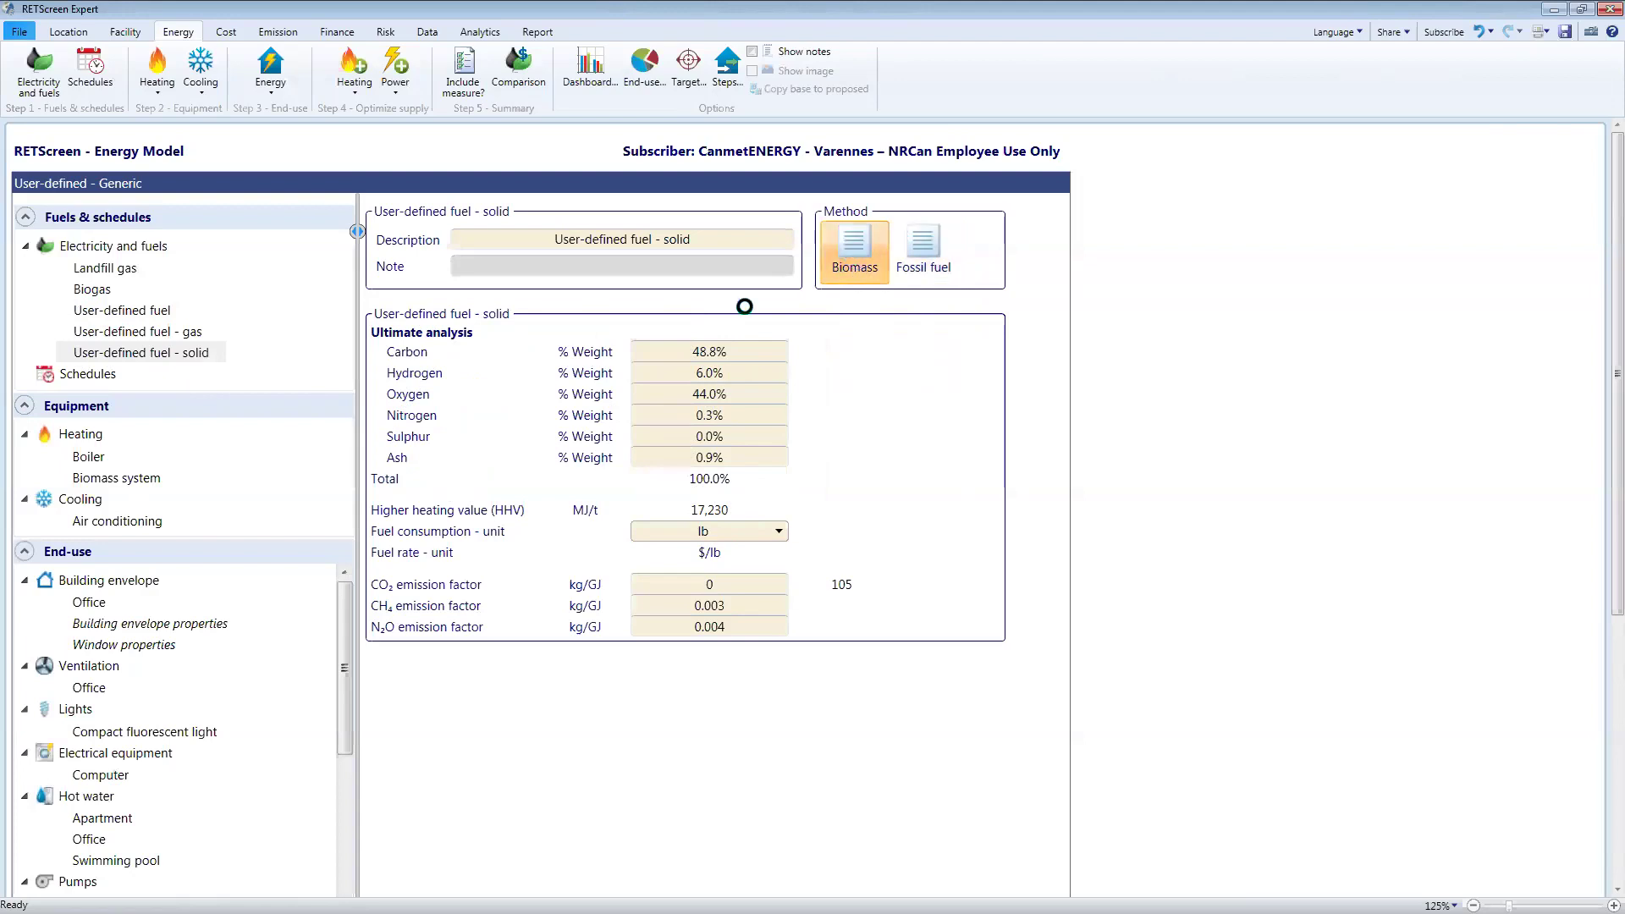
click(119, 337)
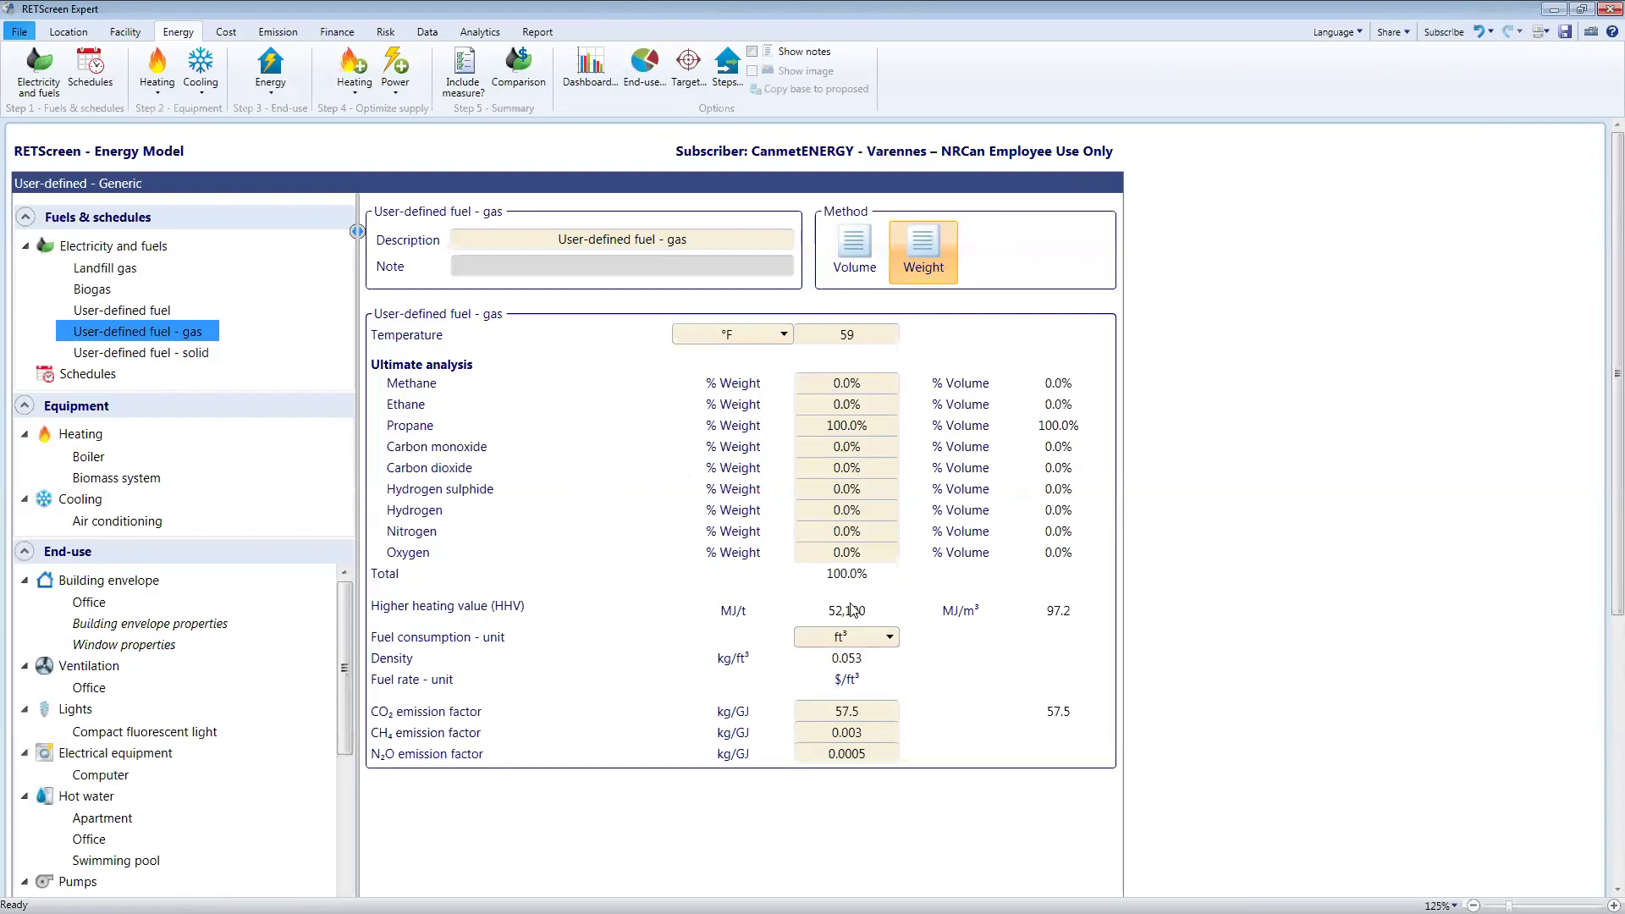
- Check which biogas options can be added to the fuels, and review the Biogas feedstocks, ultimate analysis and emission factors
click(100, 245)
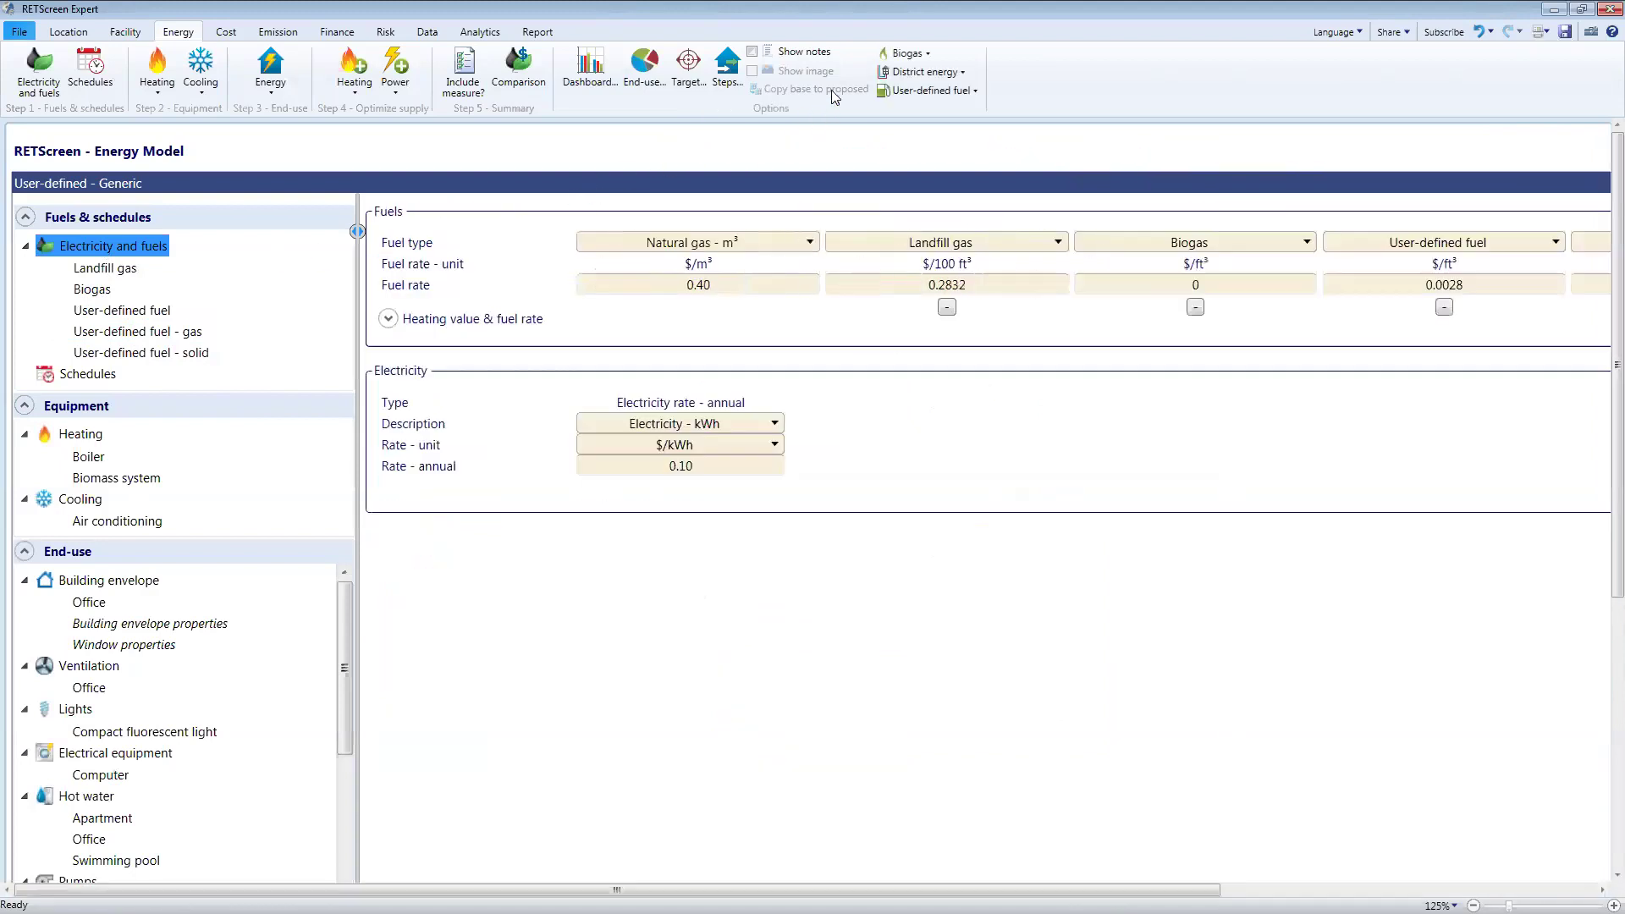
click(904, 52)
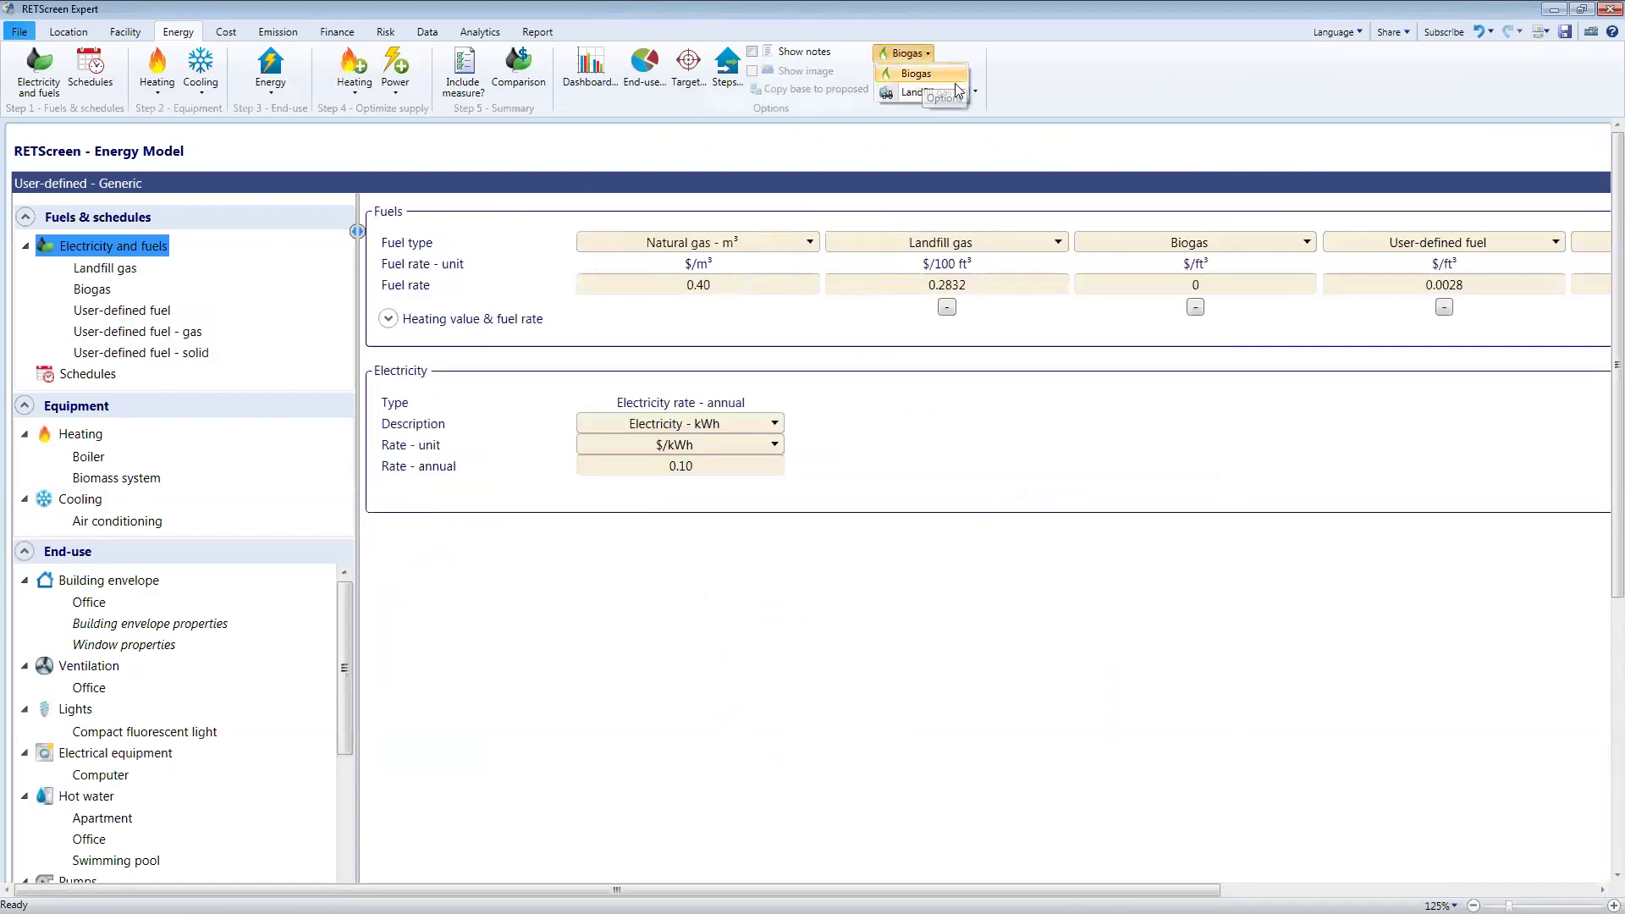
click(89, 290)
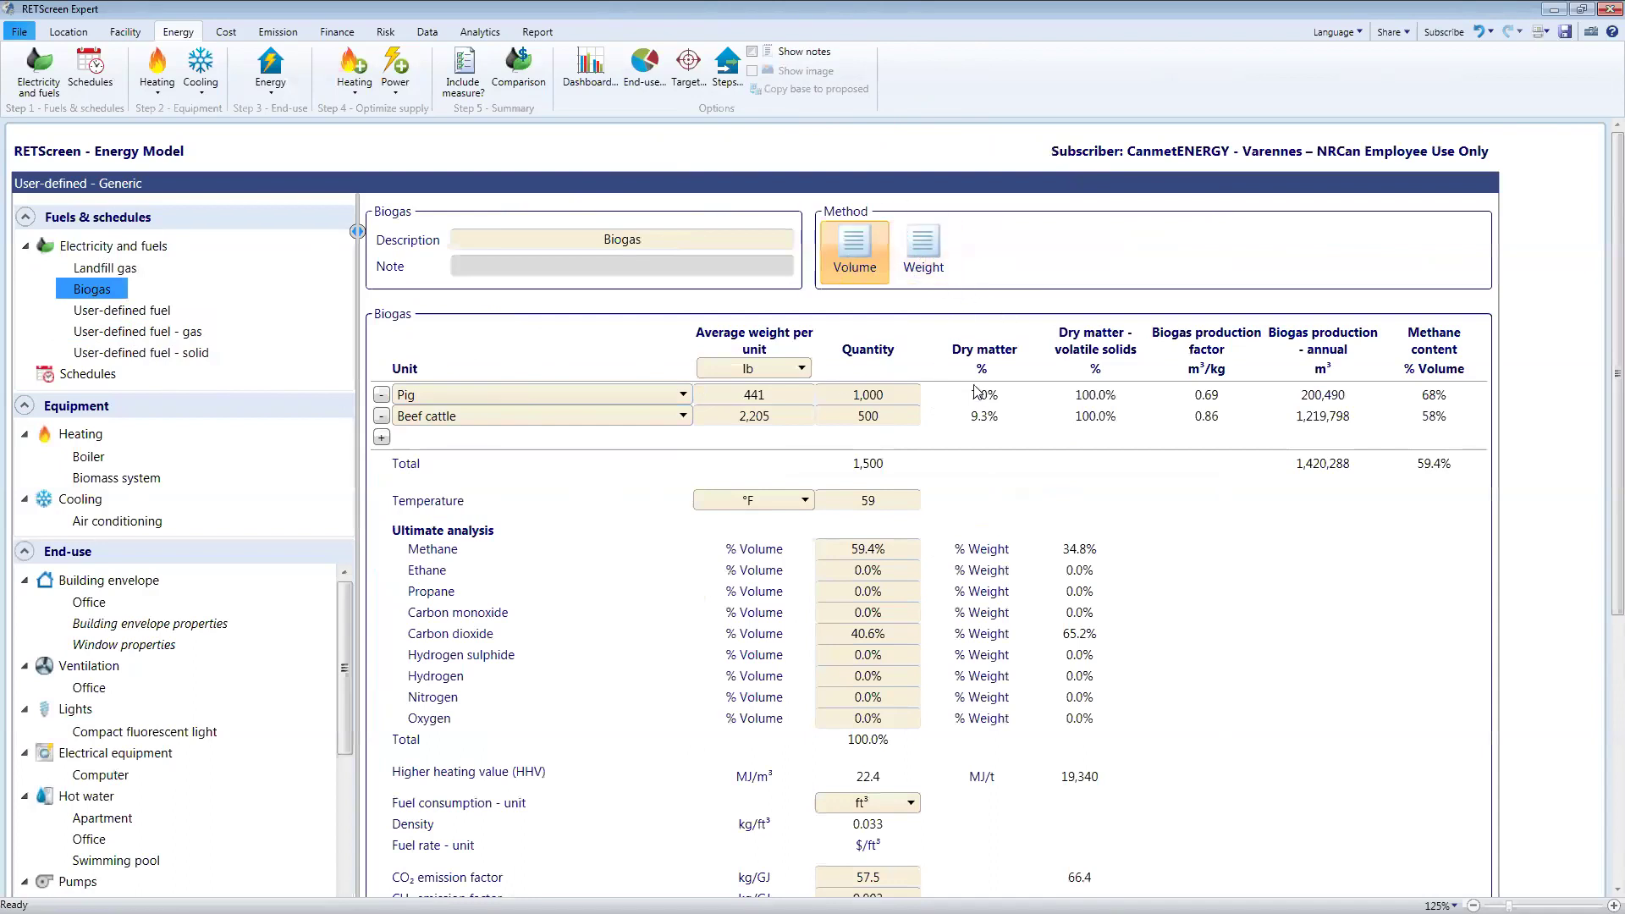
scroll(975, 391, down, 1)
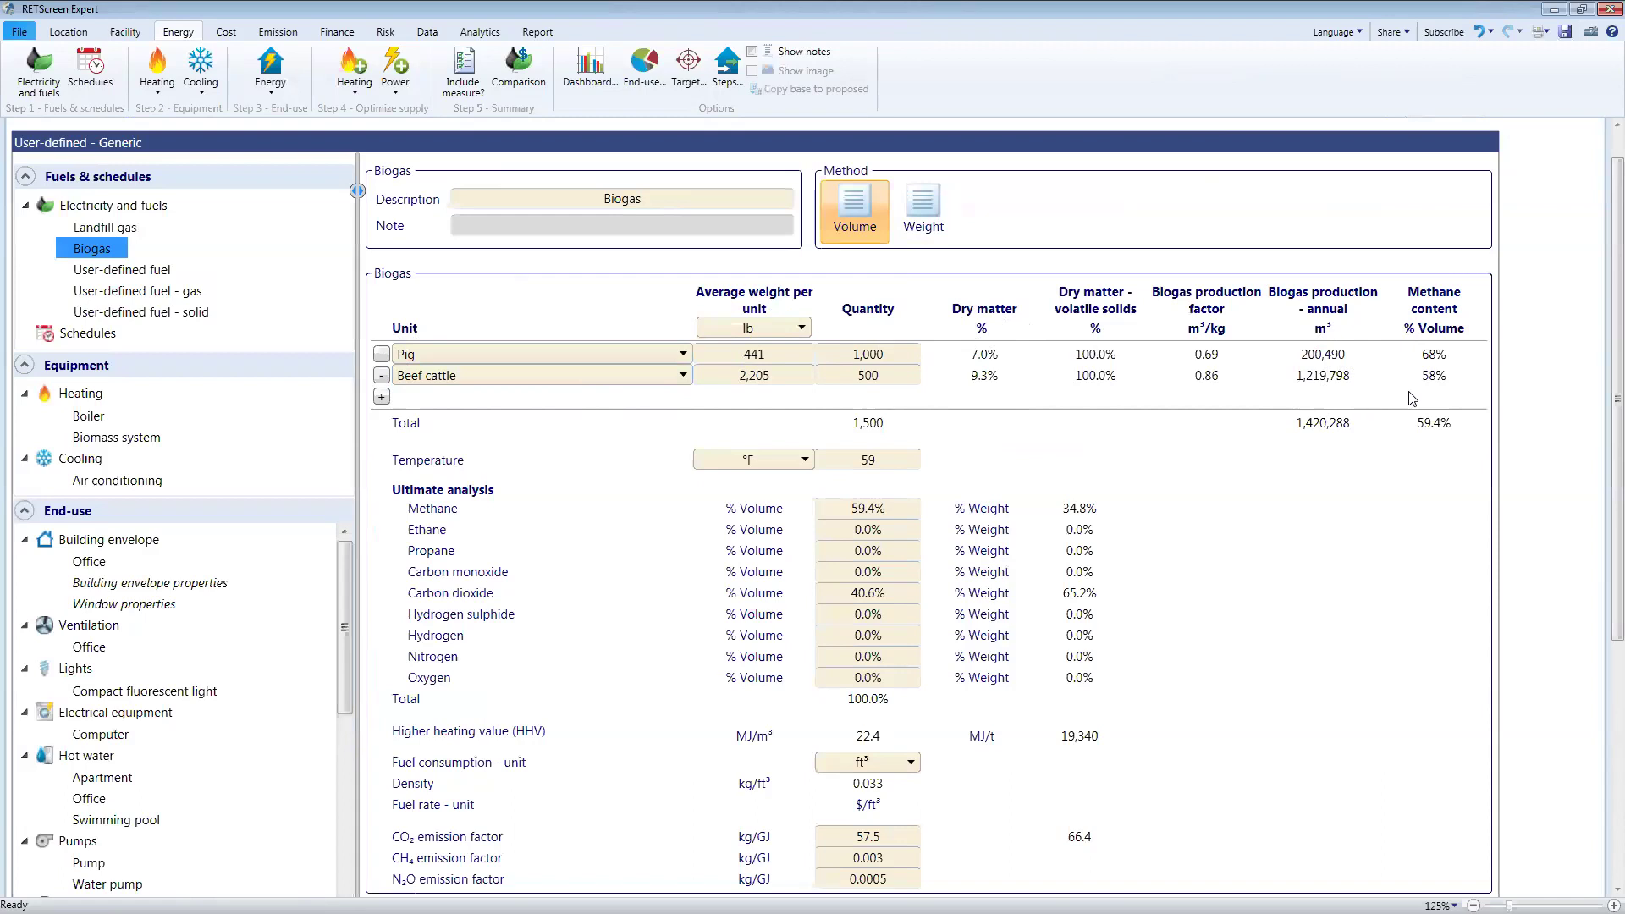
scroll(1040, 550, down, 2)
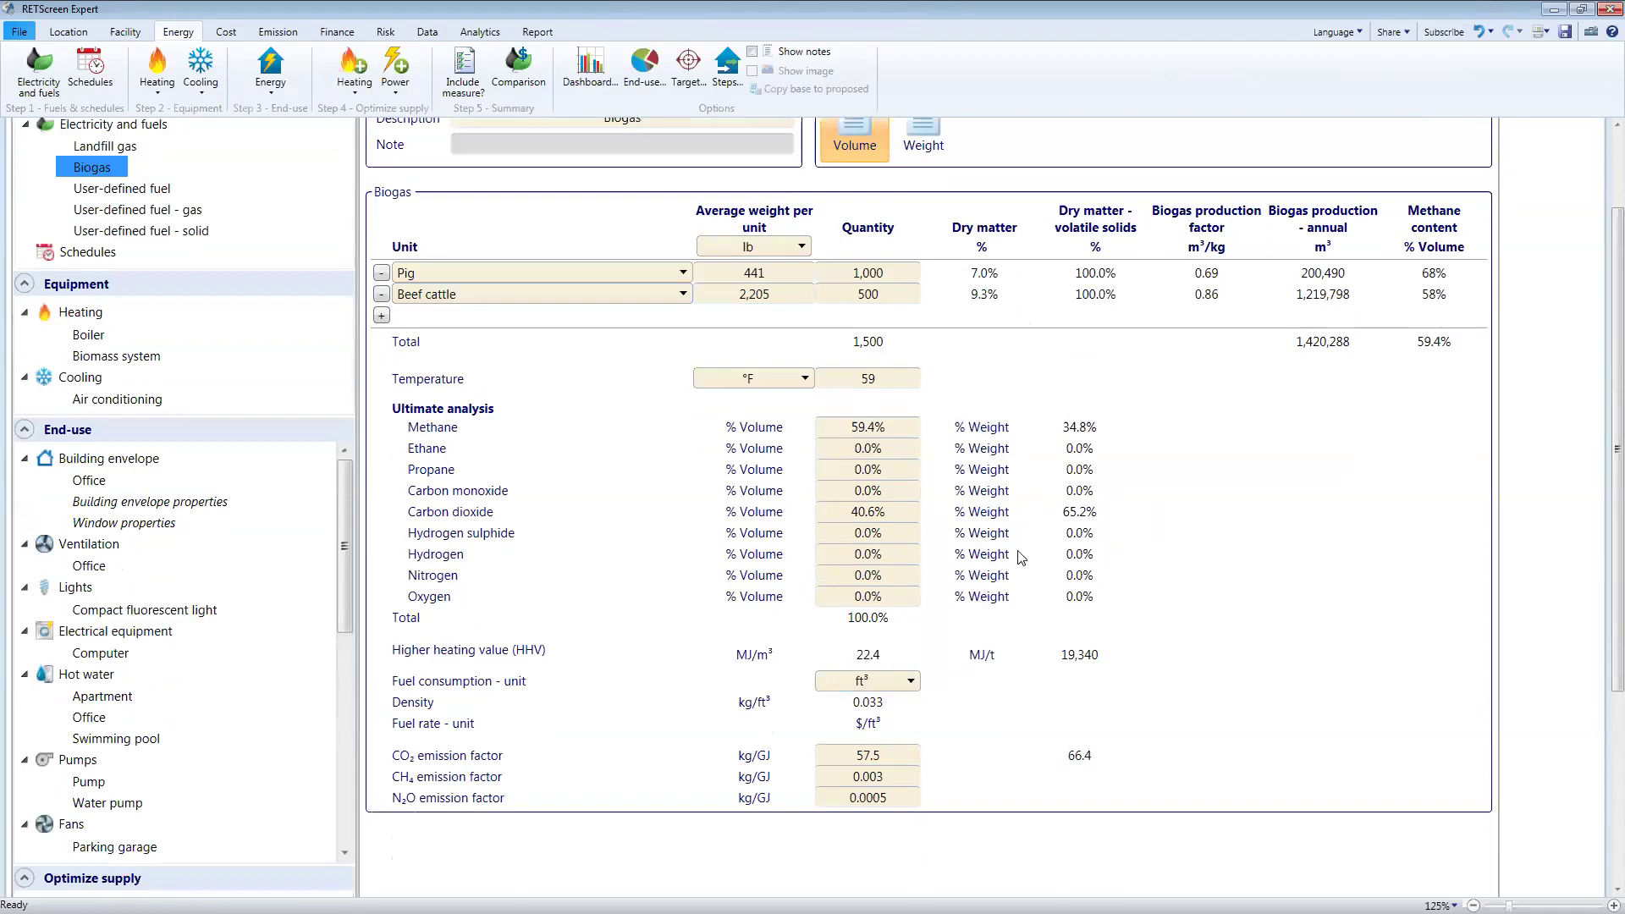
scroll(1022, 558, up, 3)
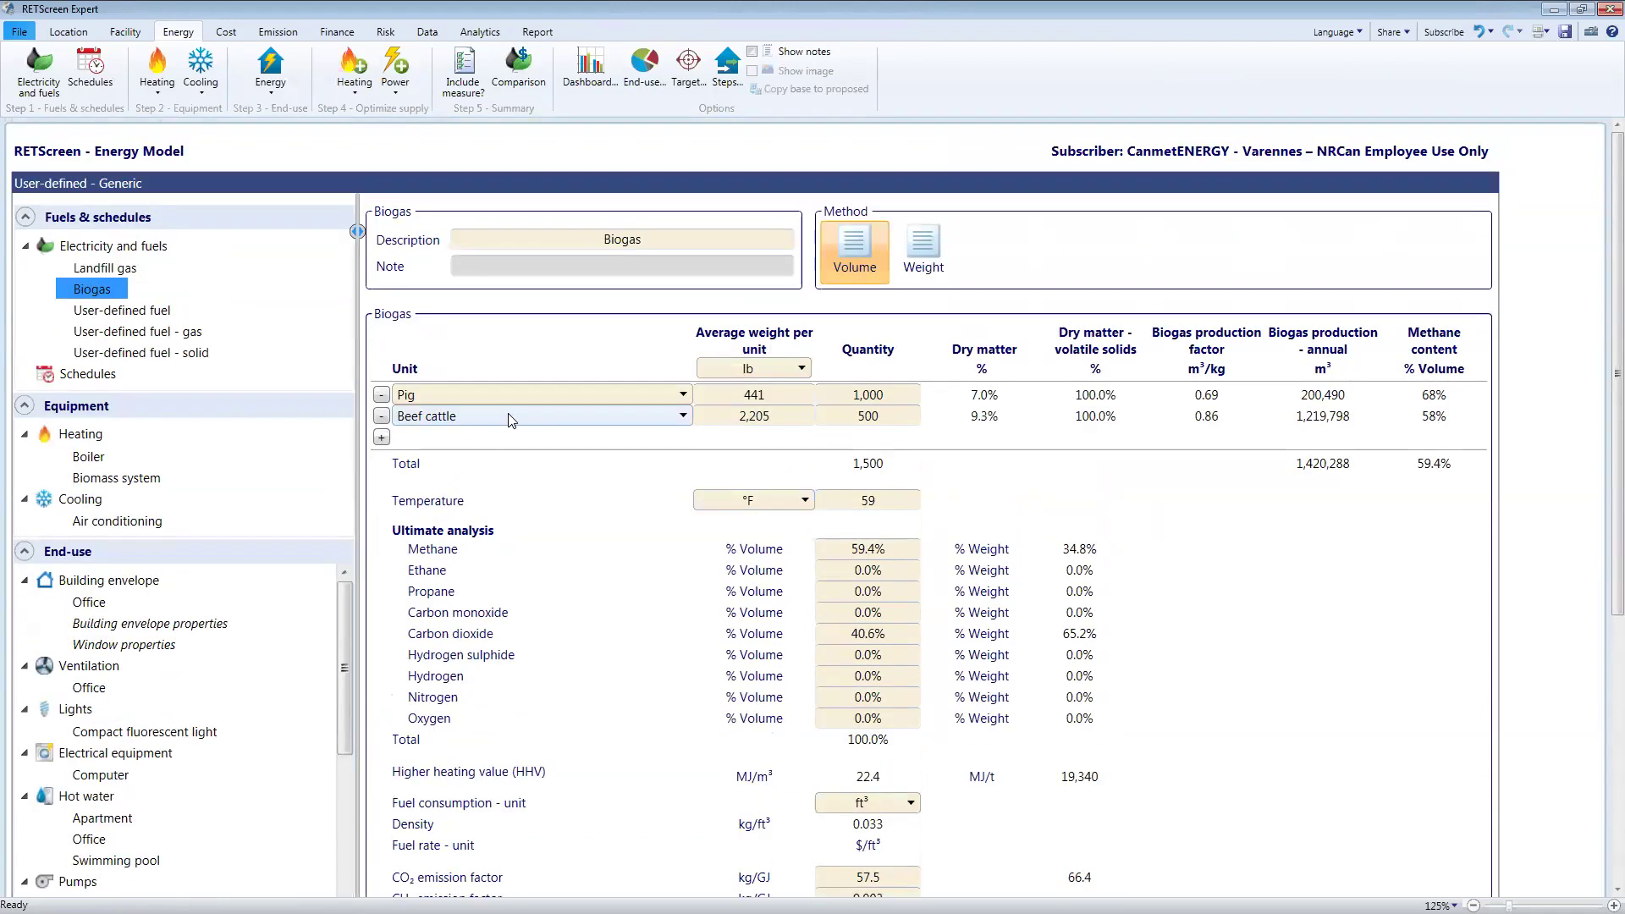
- Try a third Biogas feedstock row set to User-defined, inspect its dry matter and production factor fields, and remove the row
click(381, 437)
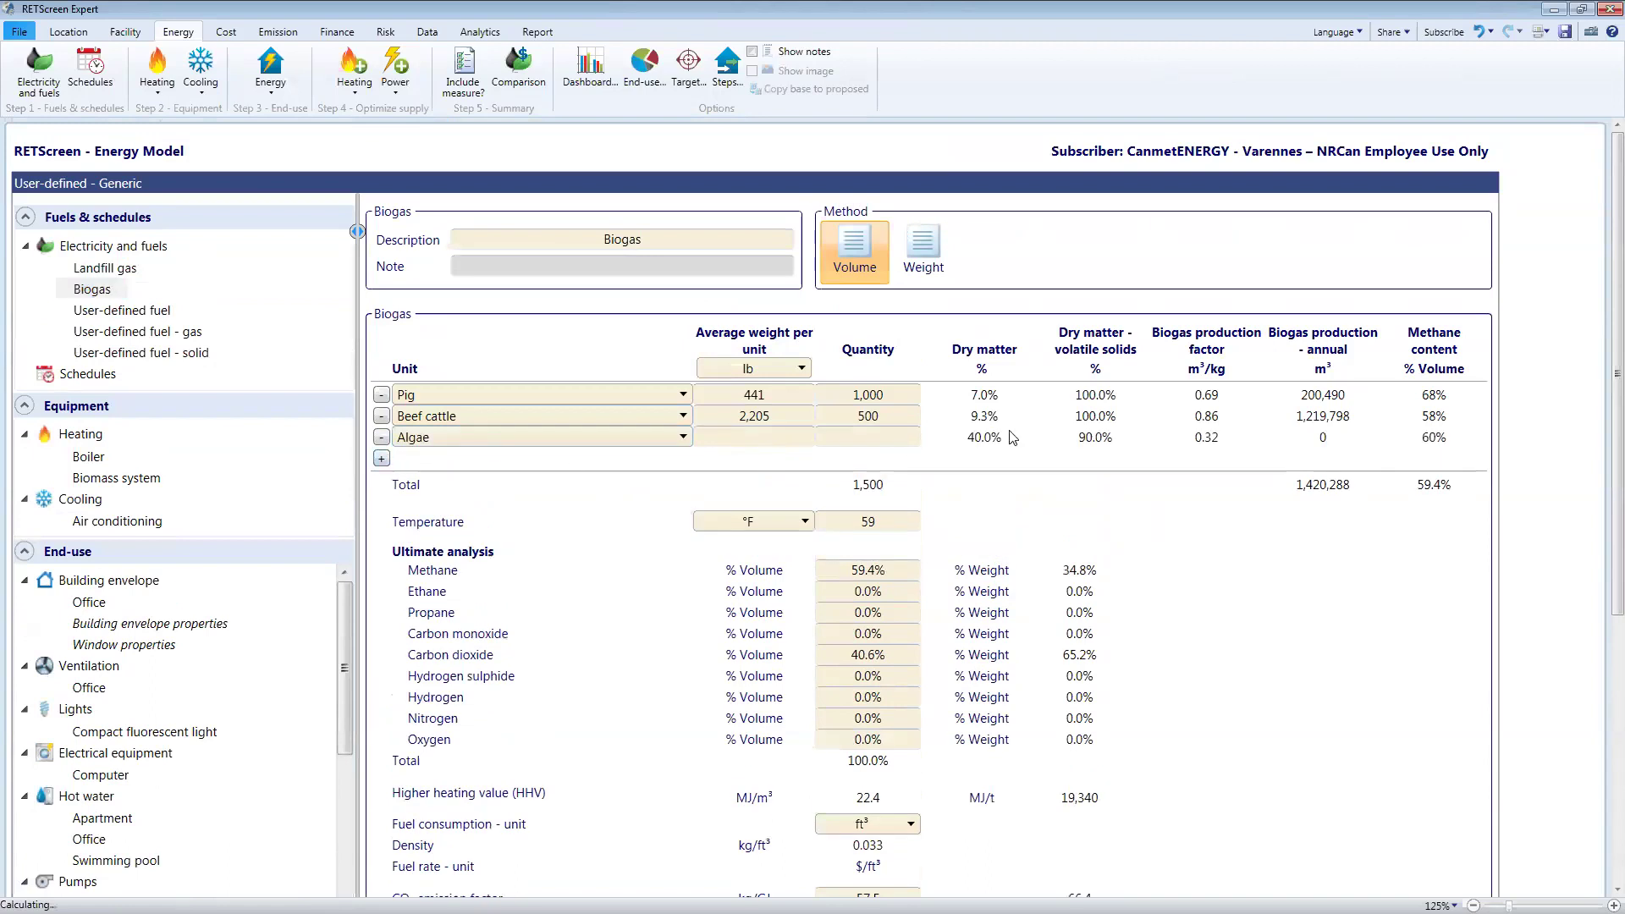
click(565, 435)
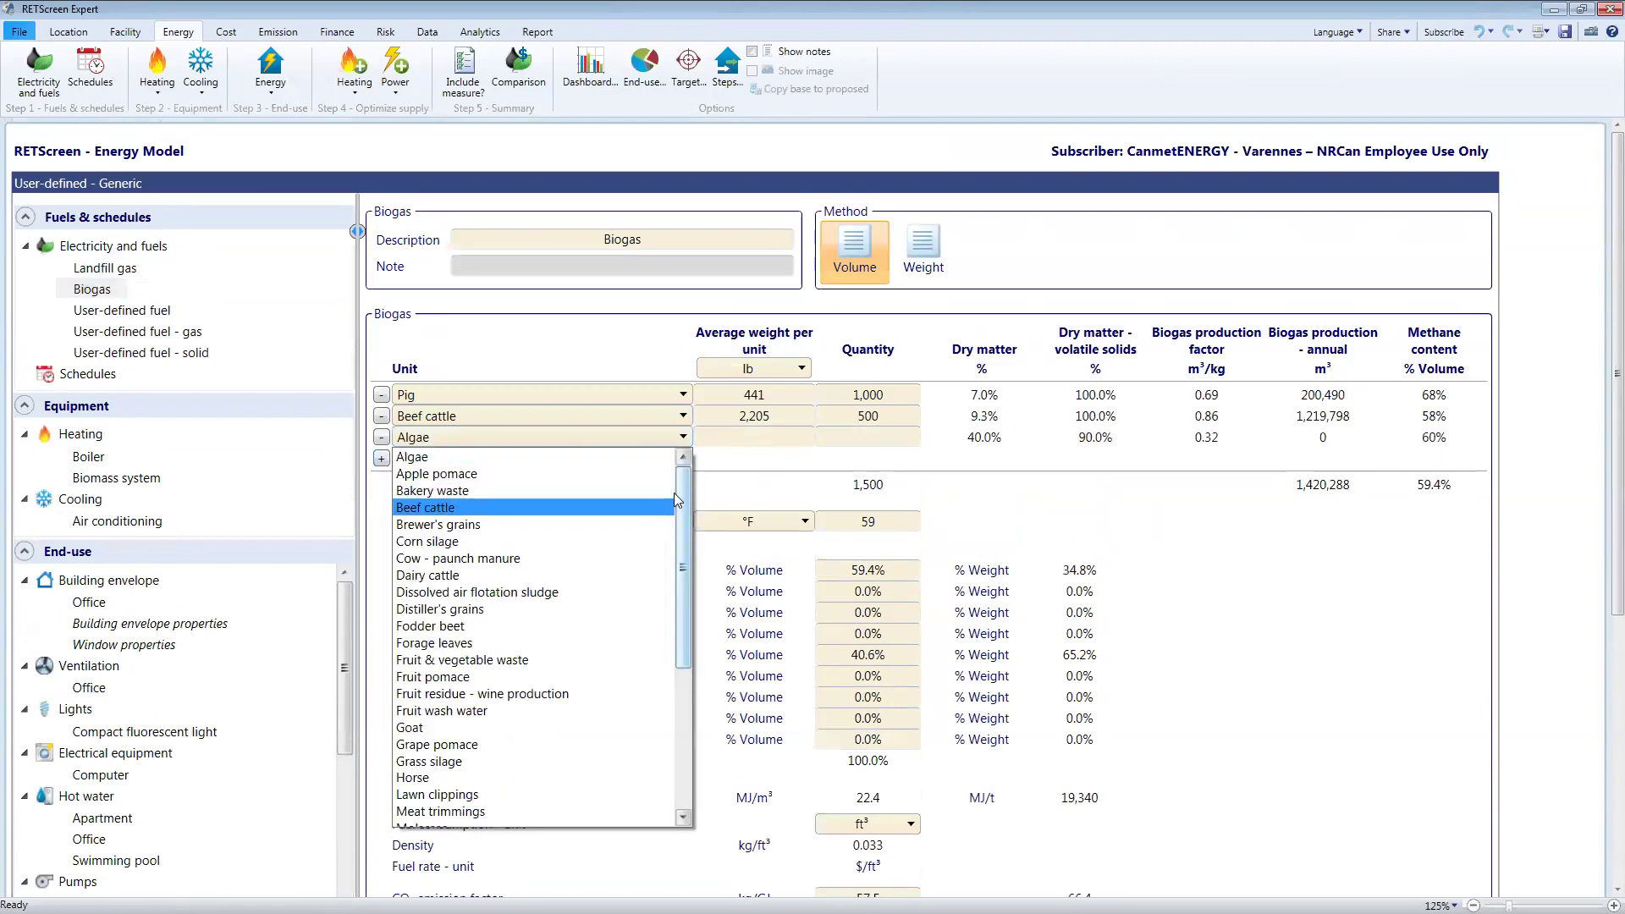
drag(687, 518, 696, 716)
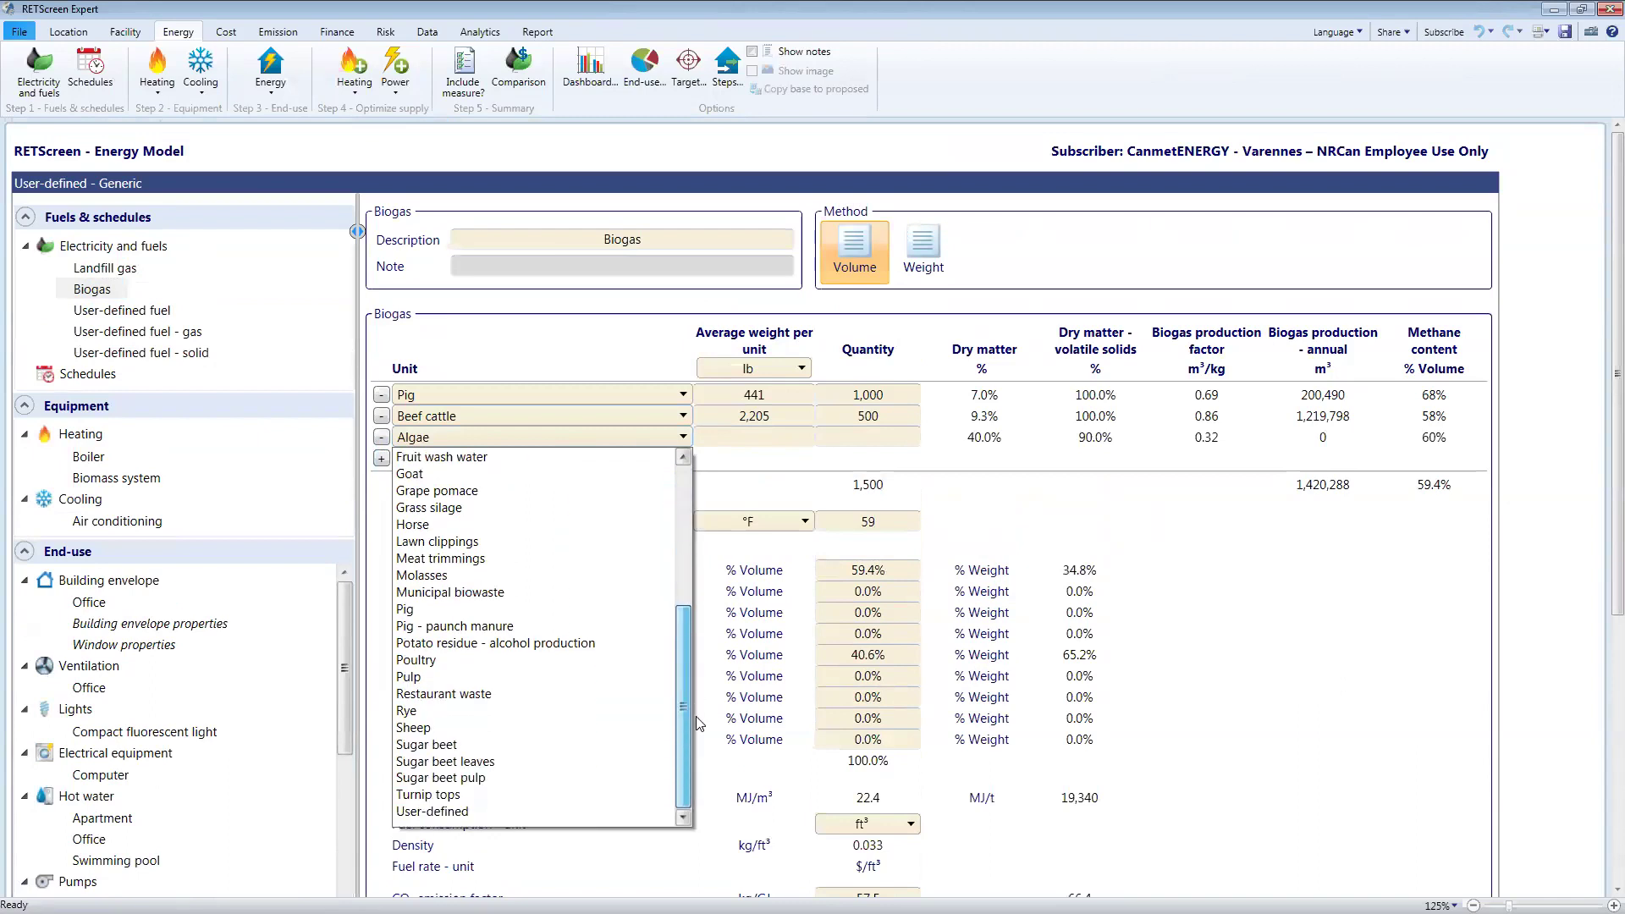
click(449, 812)
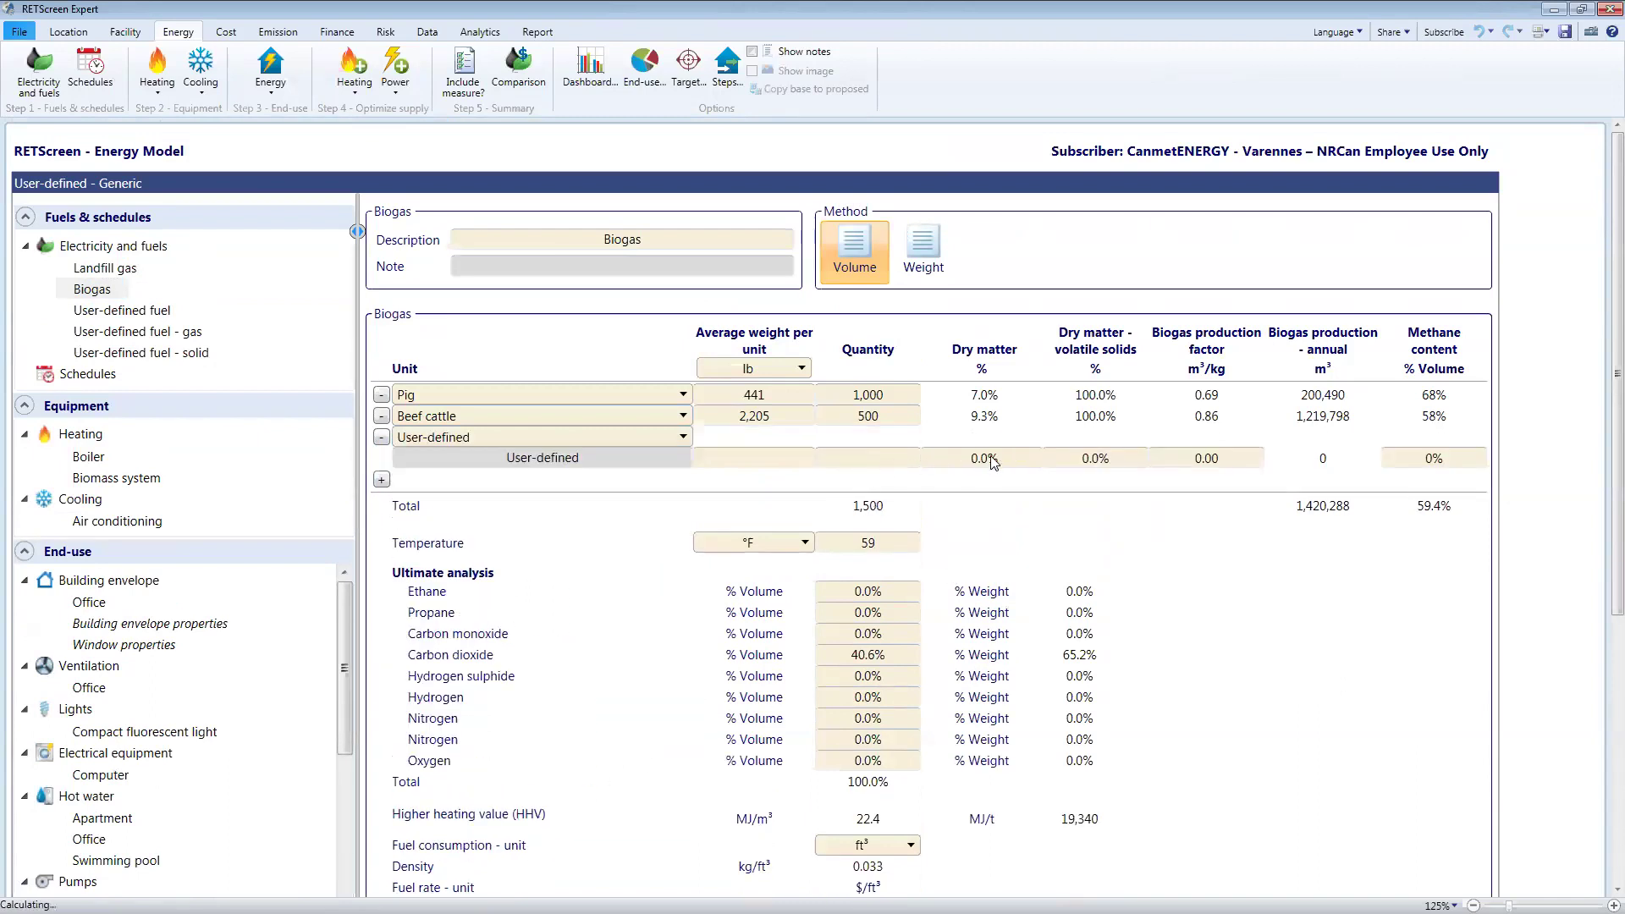
click(1100, 466)
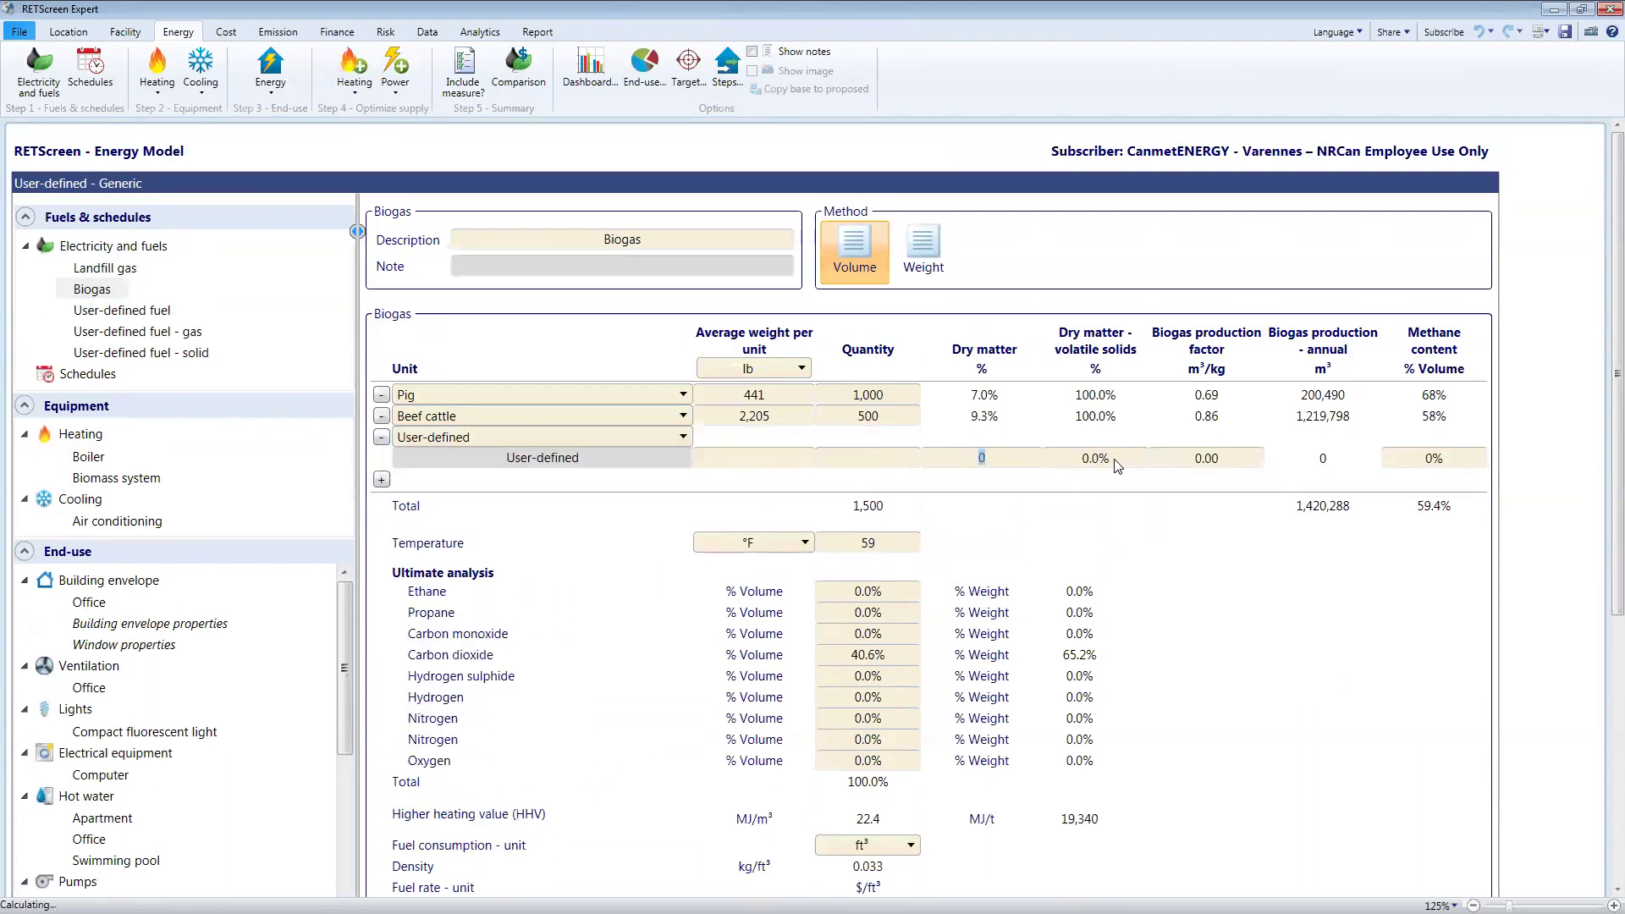
click(1225, 464)
click(1267, 611)
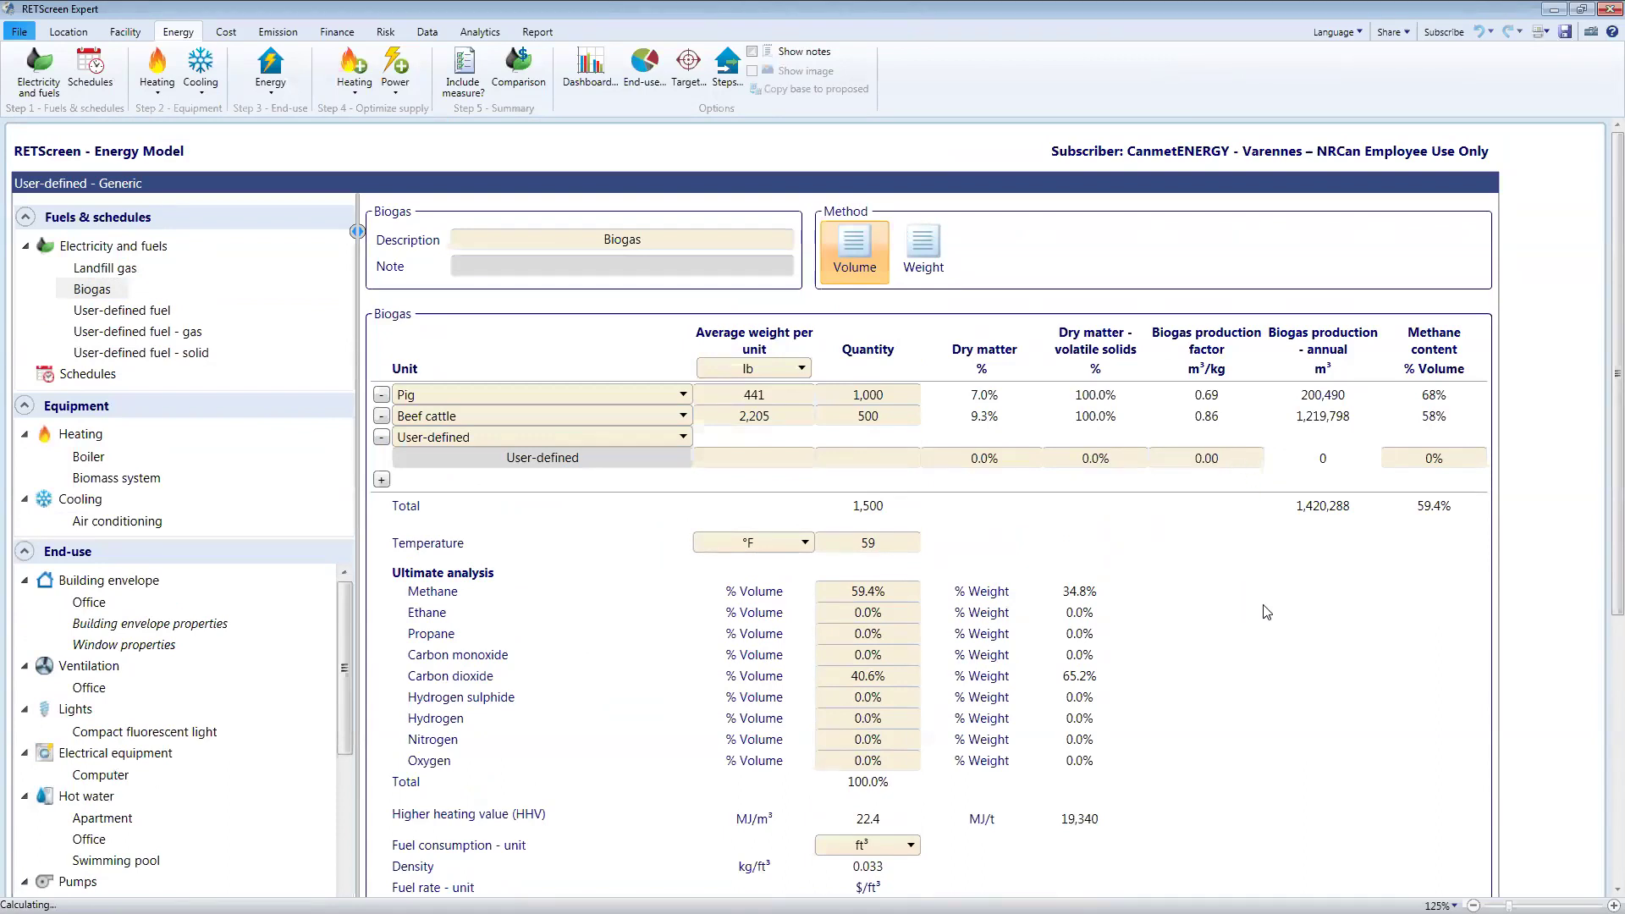
click(381, 437)
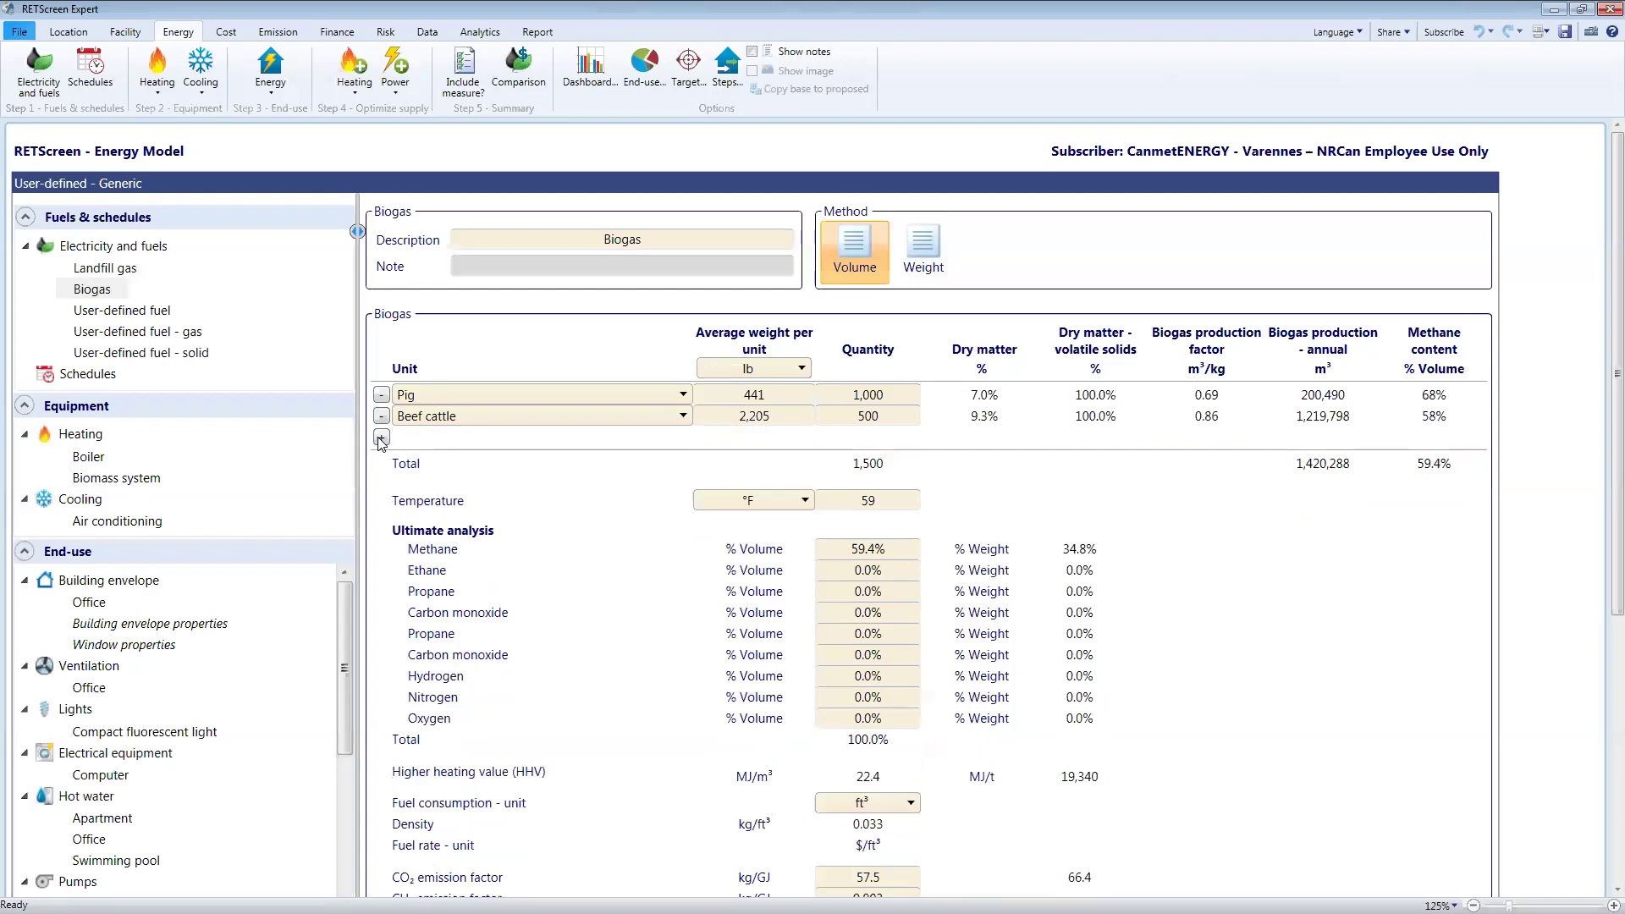
- Review the Landfill gas fuel's waste disposal data, LFG parameters, generation rate graph and emission analysis
click(101, 271)
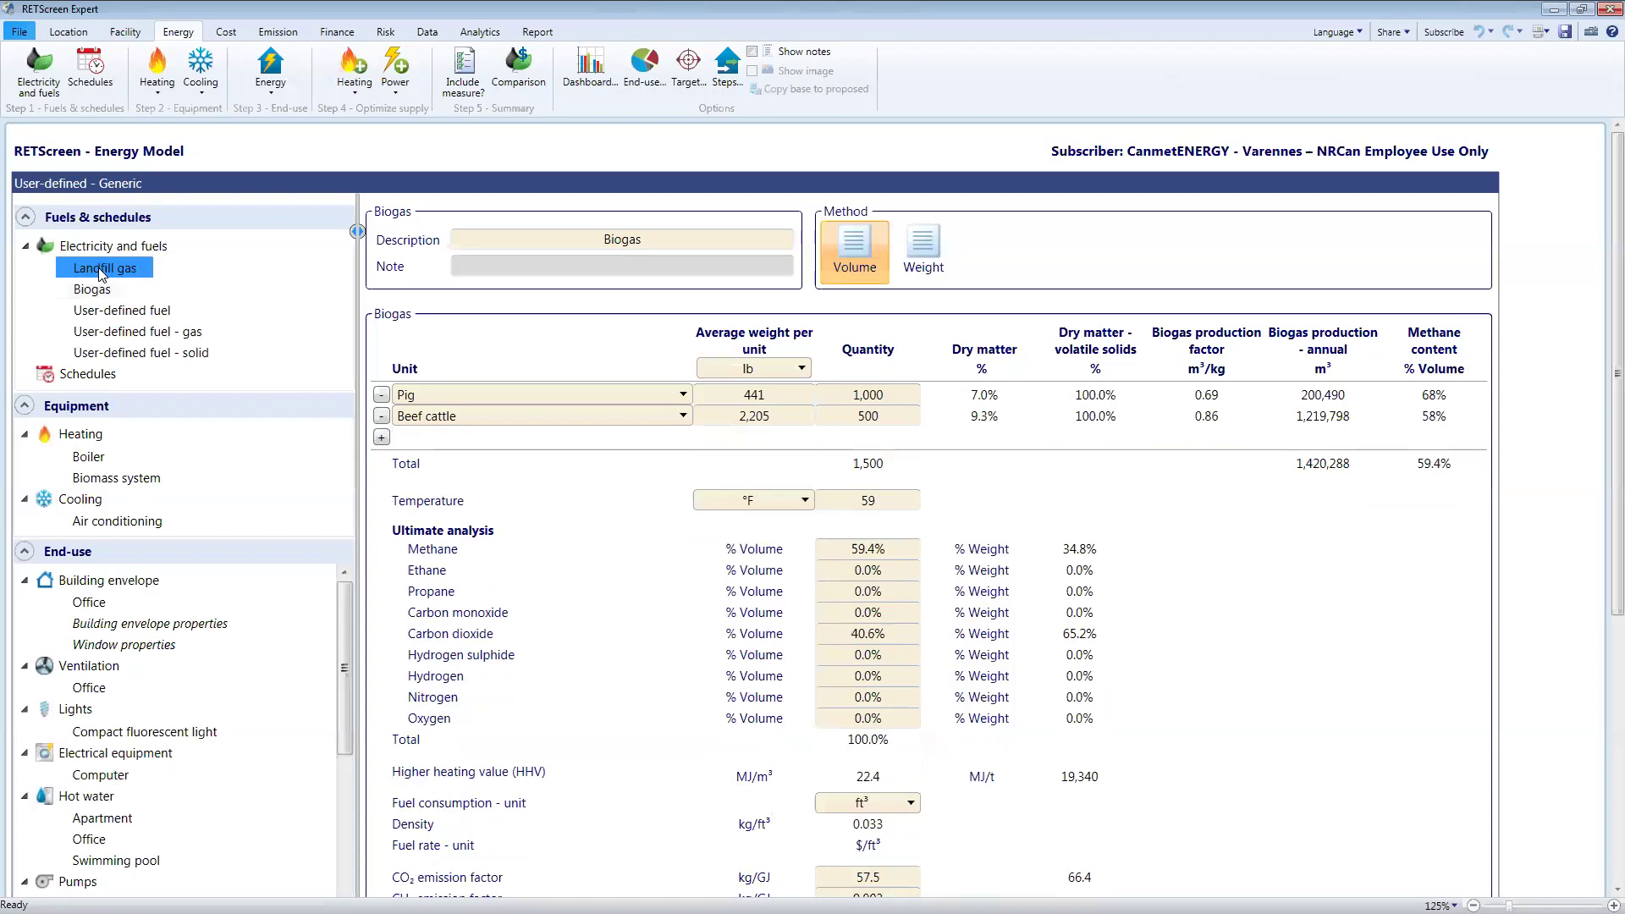
scroll(1063, 440, down, 1)
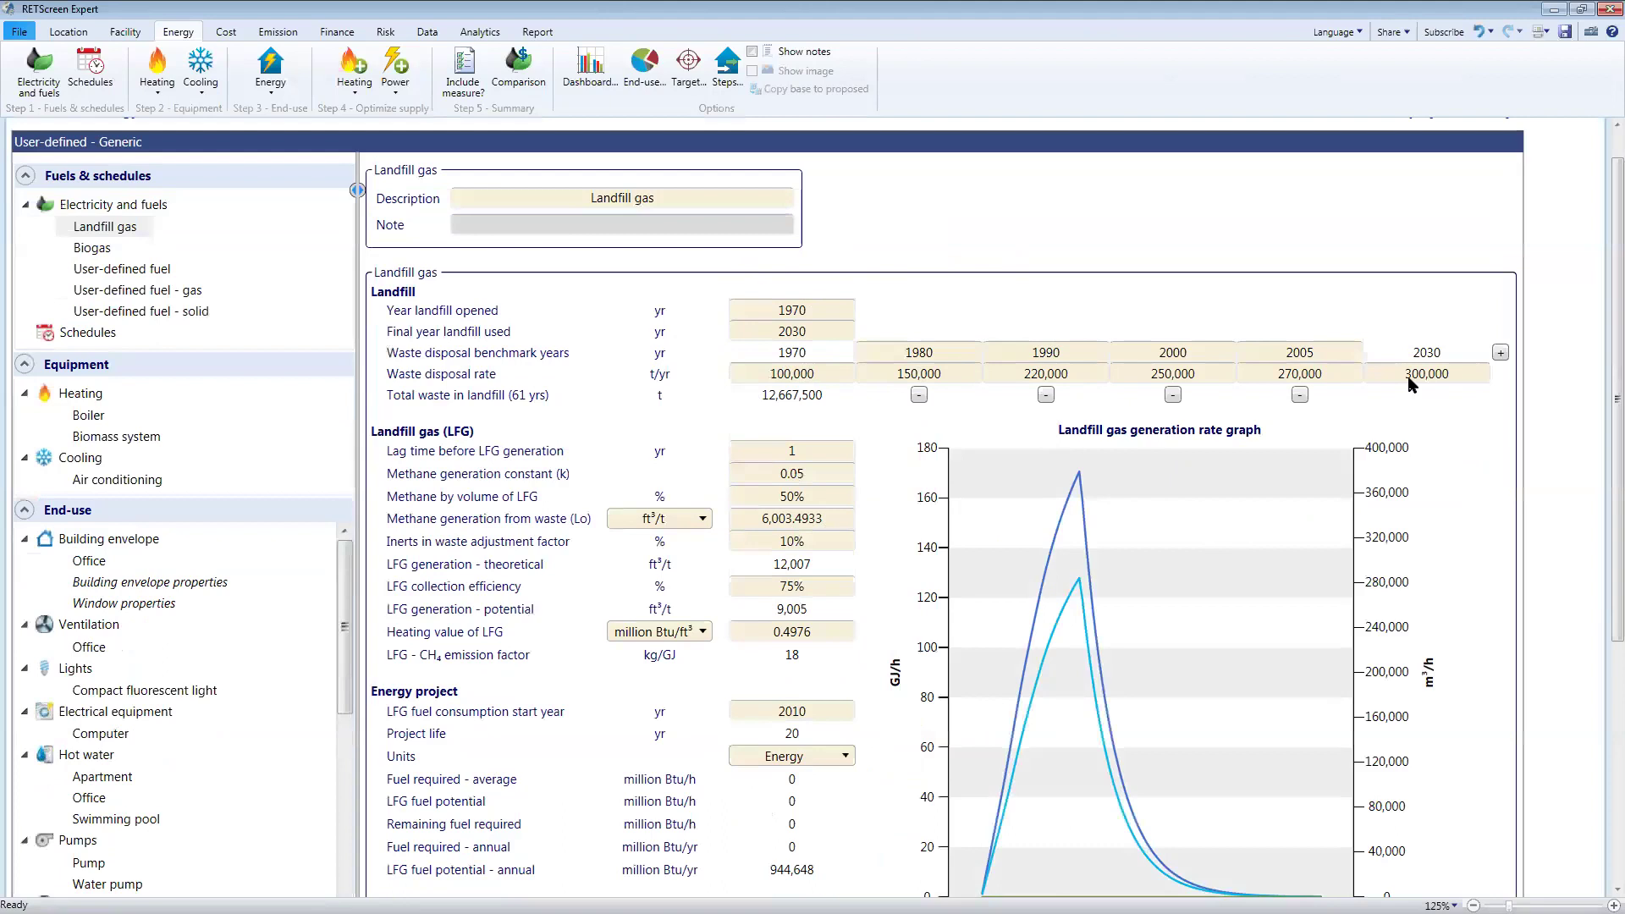
scroll(1409, 383, down, 3)
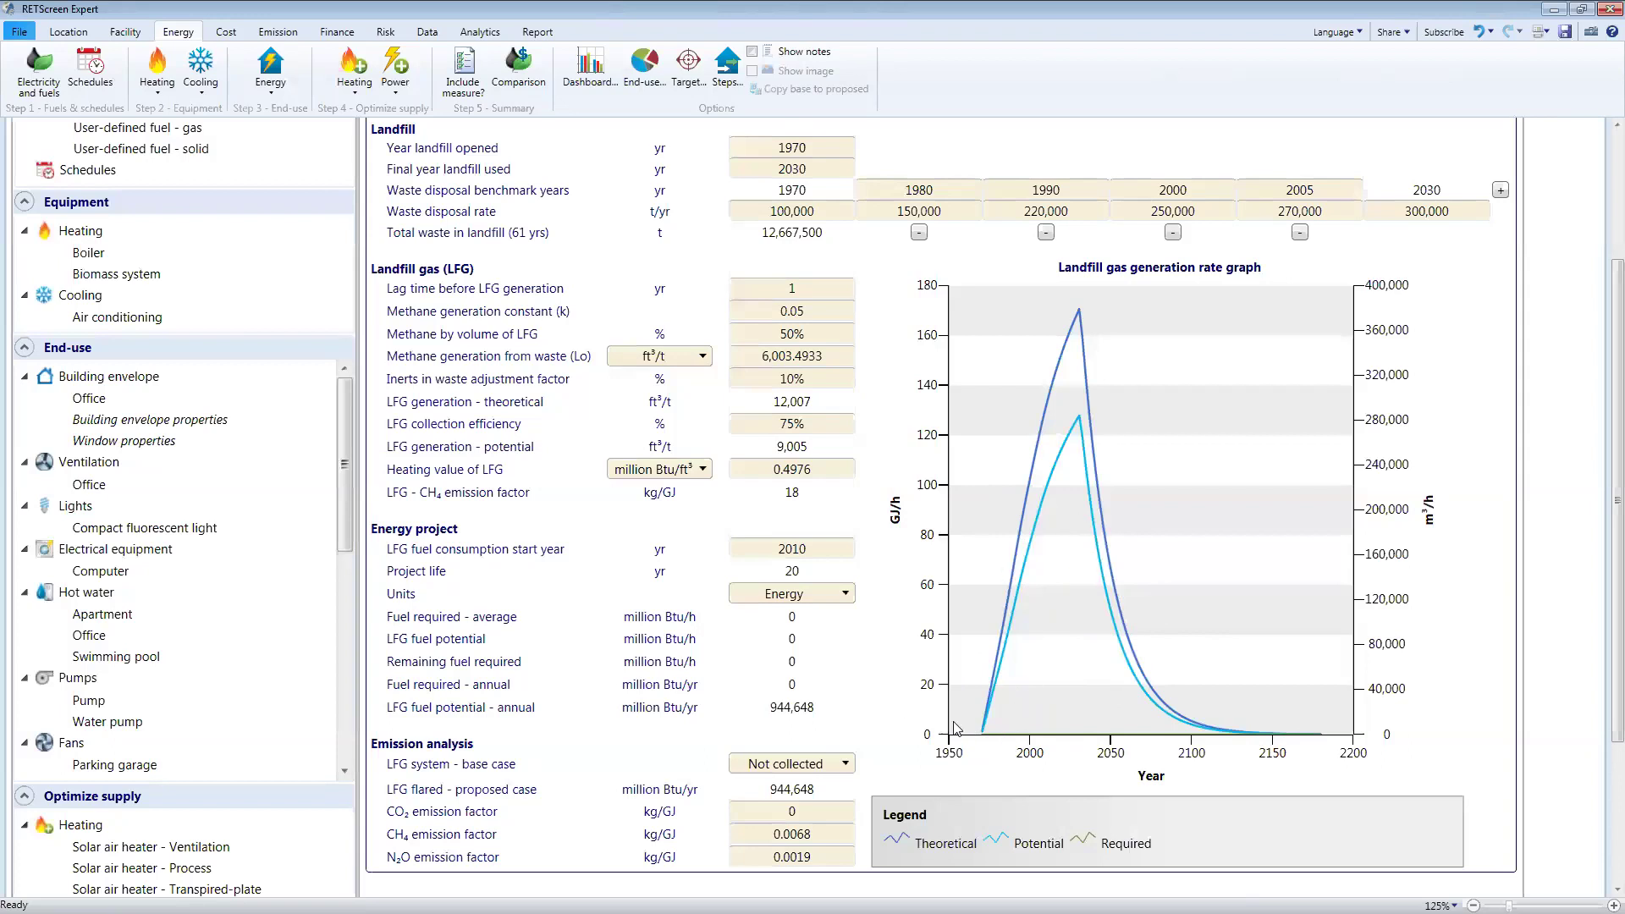
scroll(604, 479, up, 3)
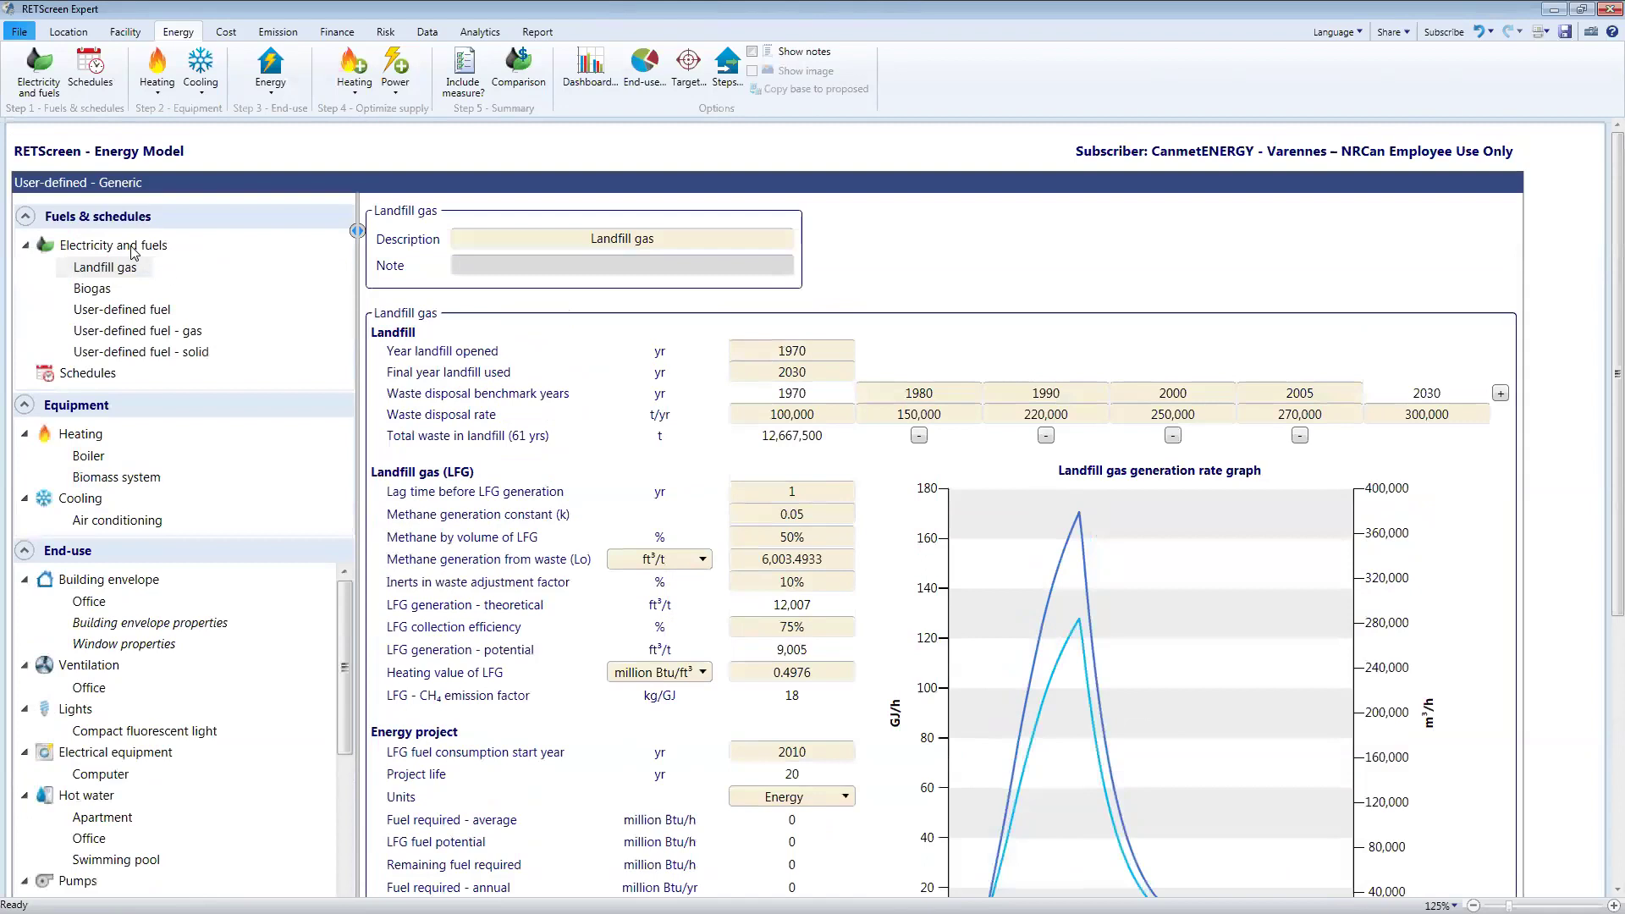
- Review the full row of fuels and rates in Electricity and fuels, including the heating value and fuel rate details
click(132, 248)
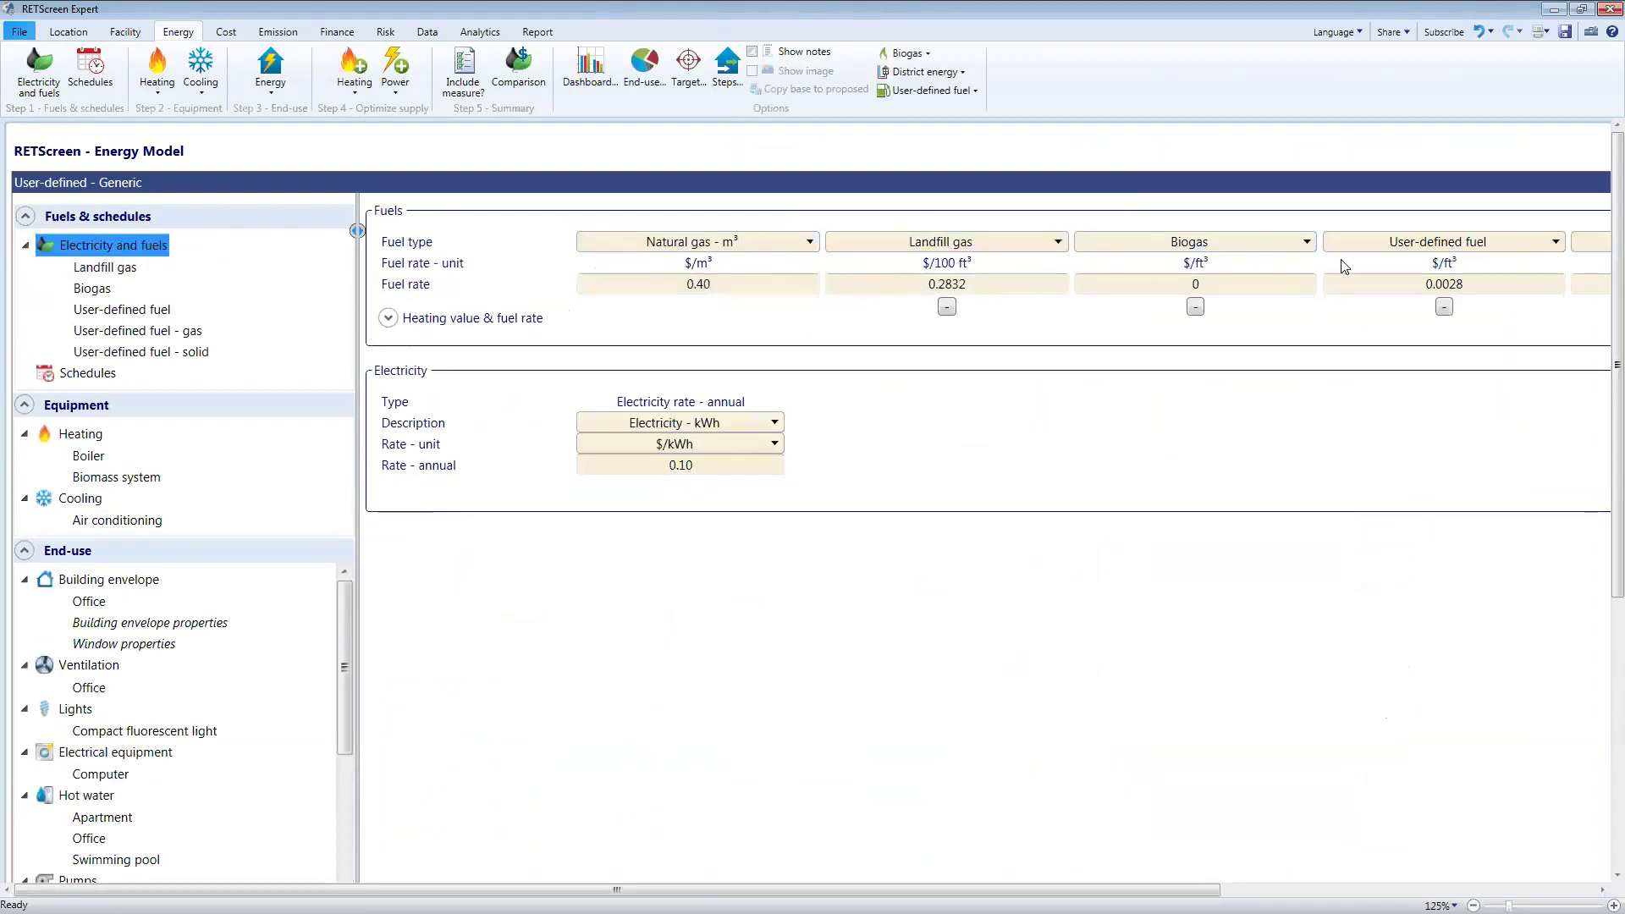
drag(1085, 889, 1460, 876)
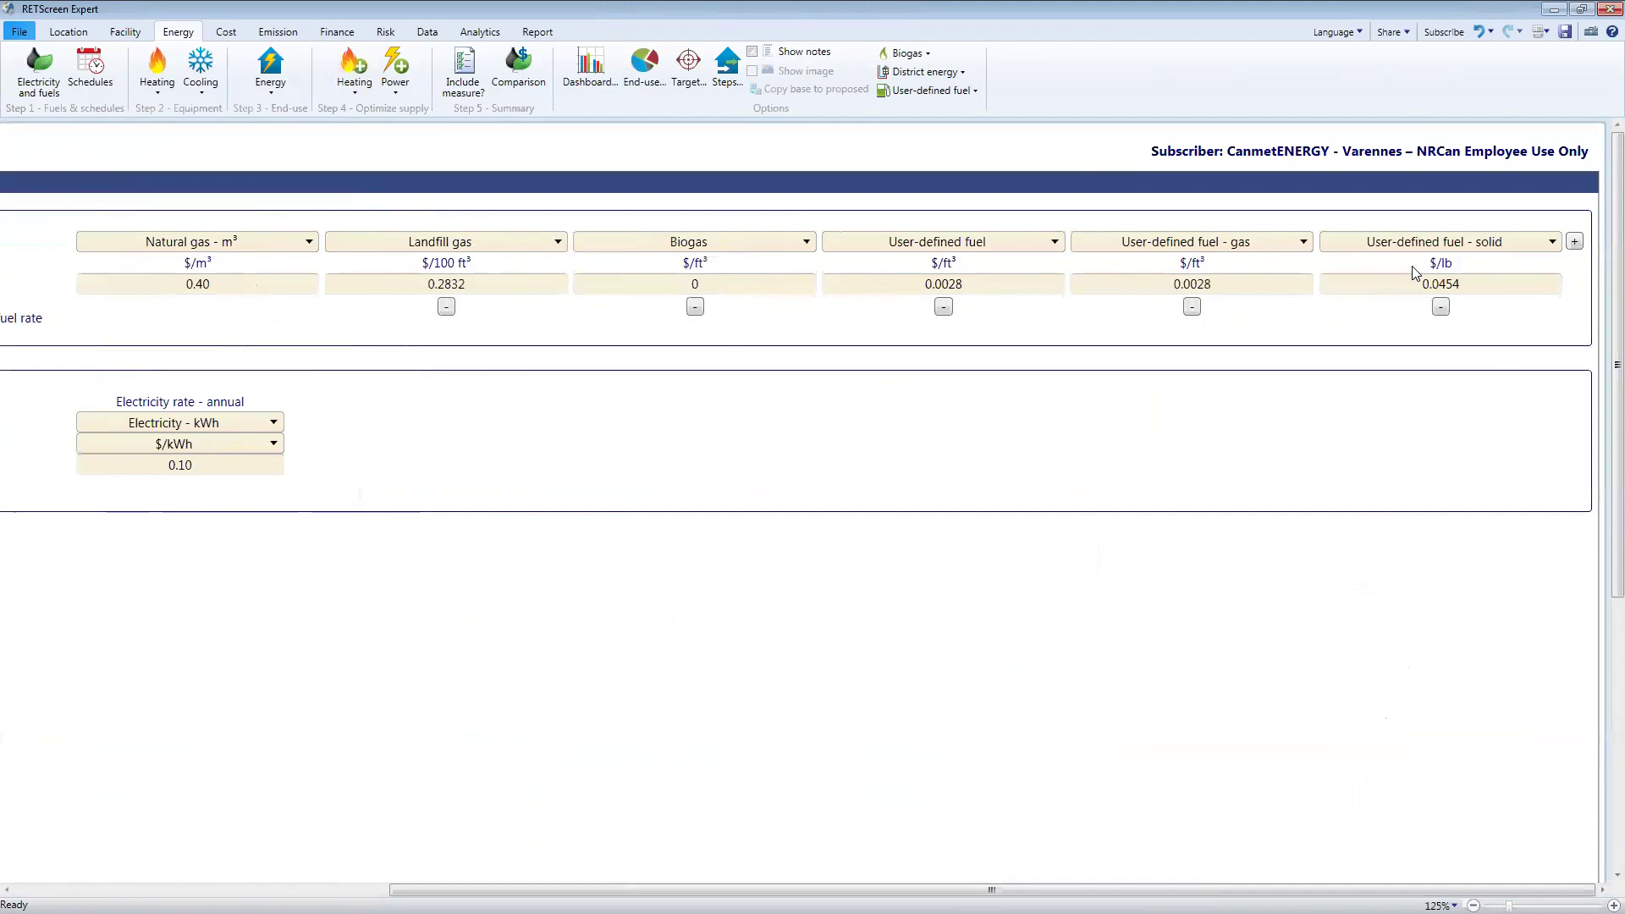
scroll(377, 376, left, 5)
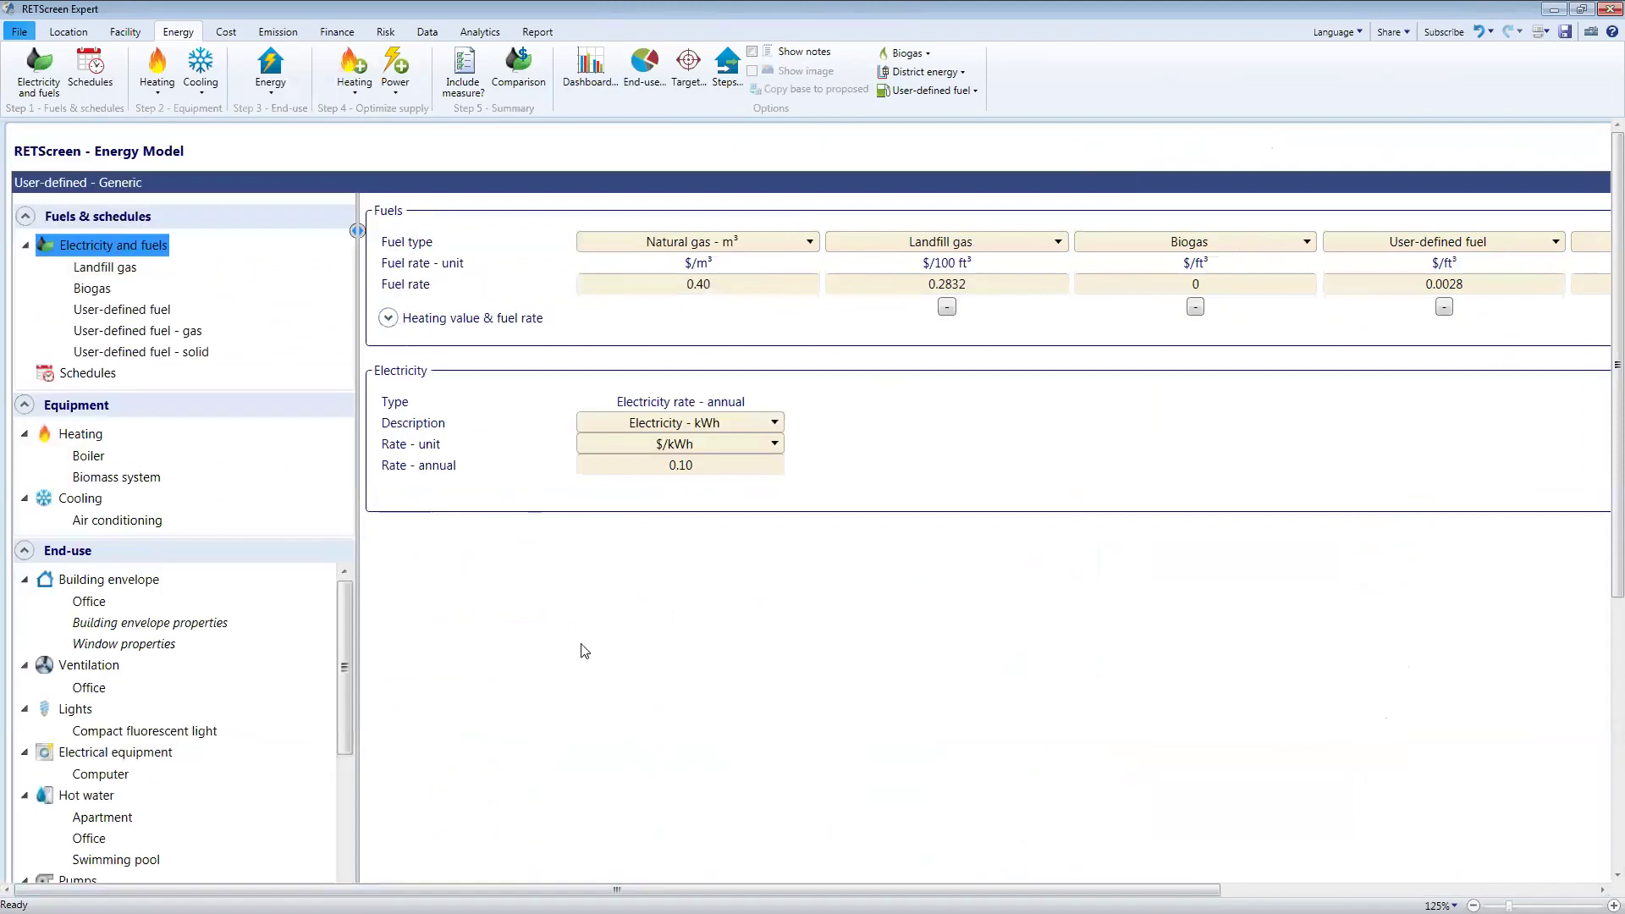
click(423, 325)
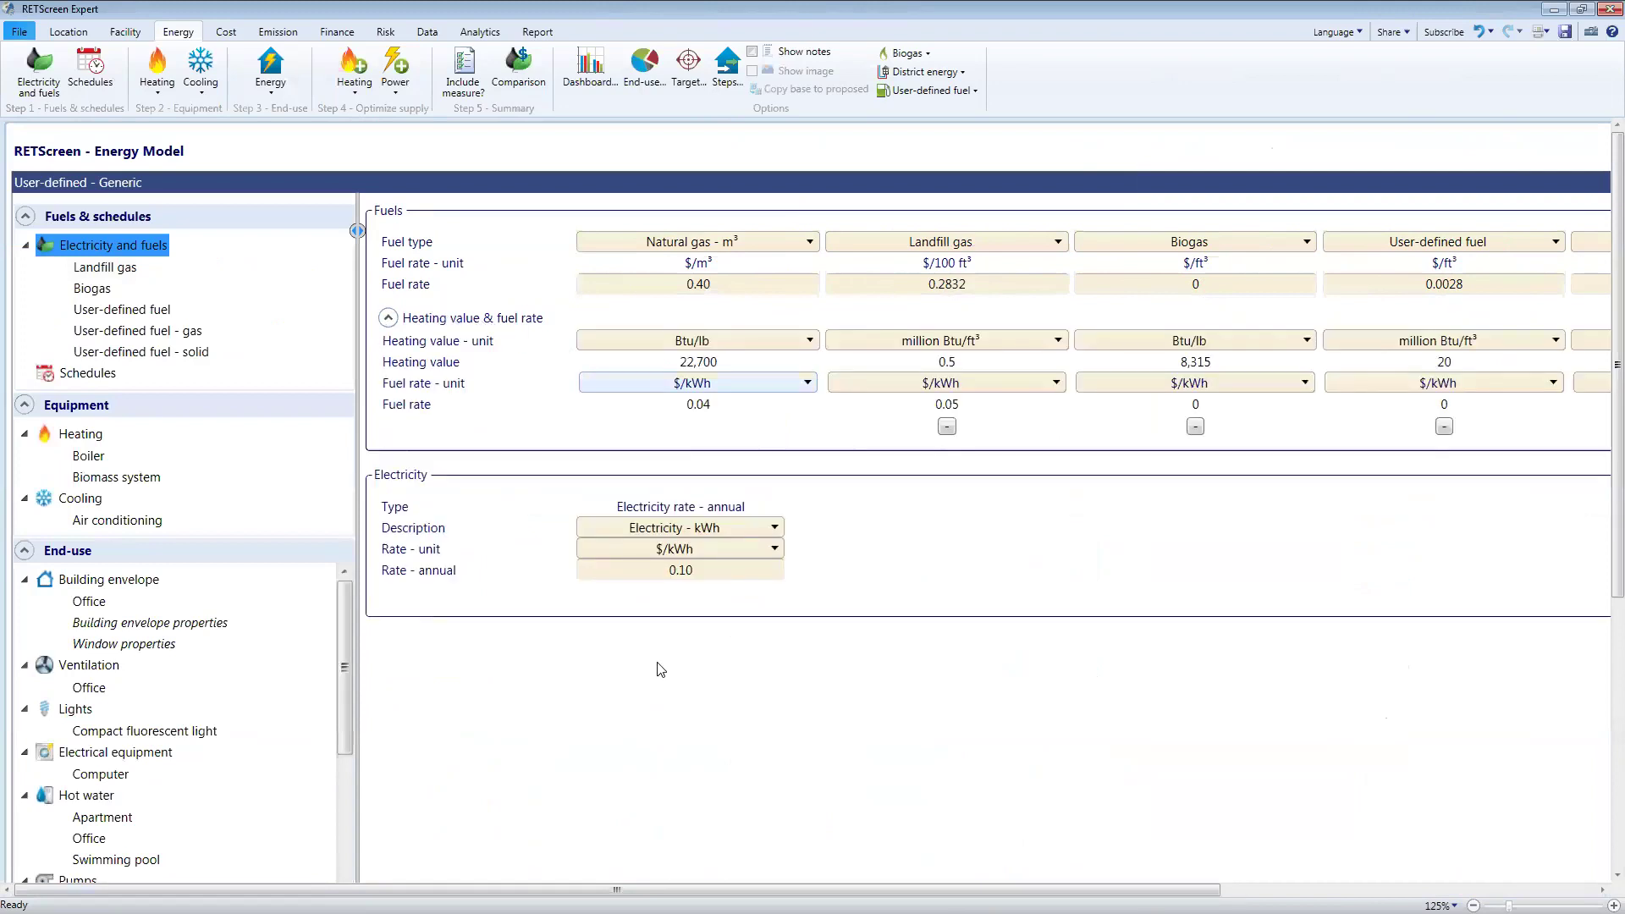
drag(785, 884, 1172, 882)
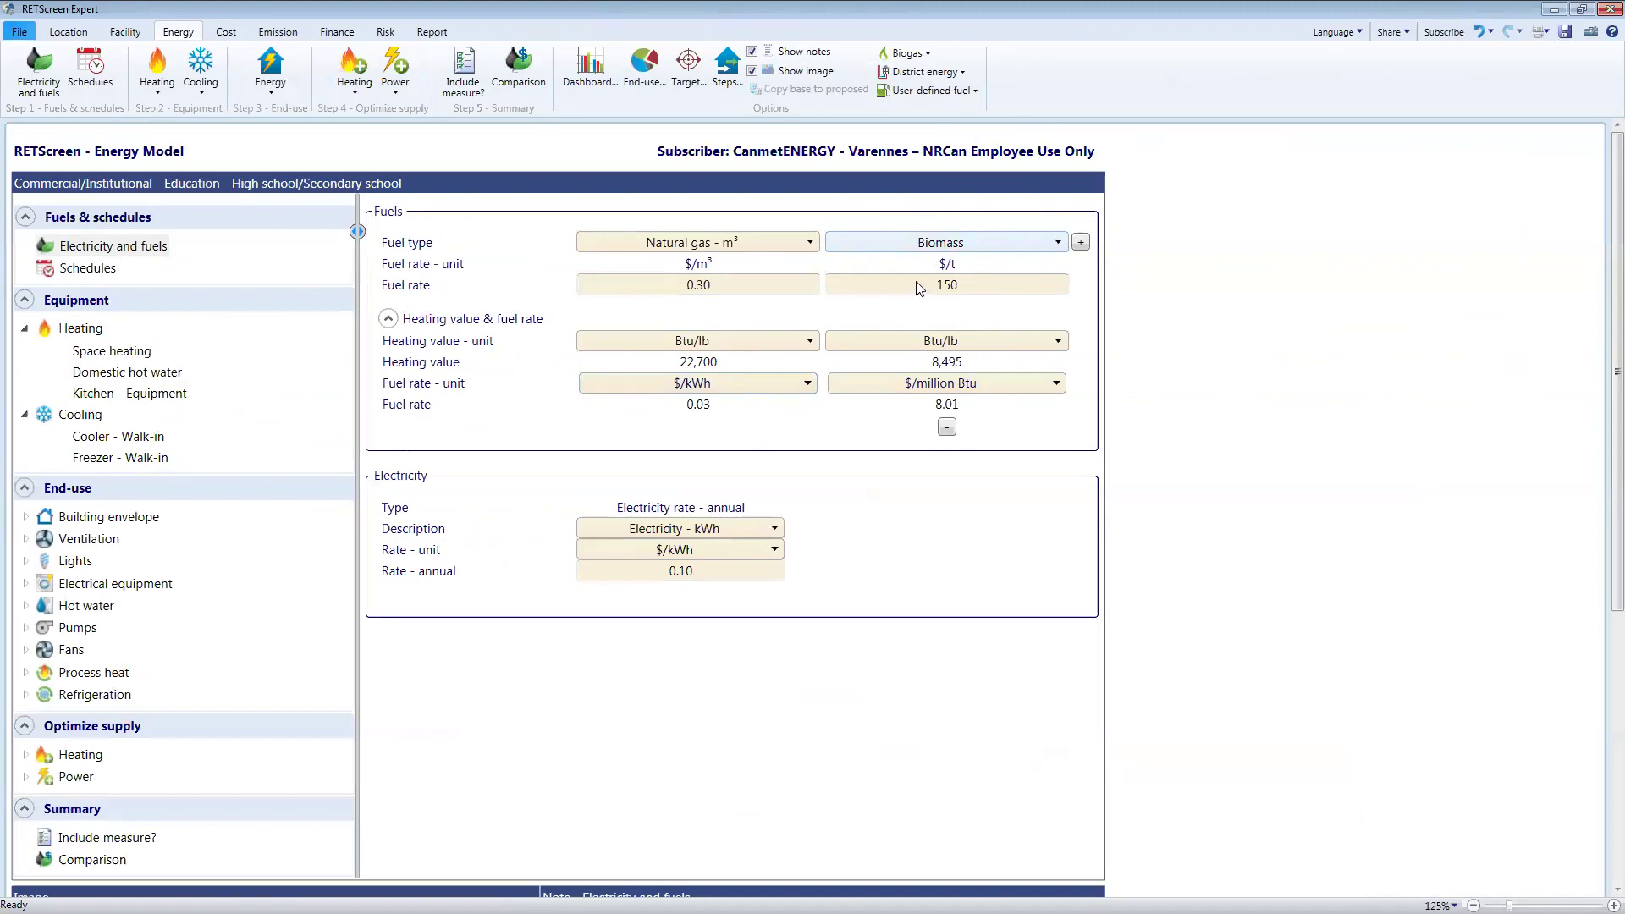
- Set the proposed case of the high school's Space heating system to Biomass - t fuel with 80% seasonal efficiency
click(99, 355)
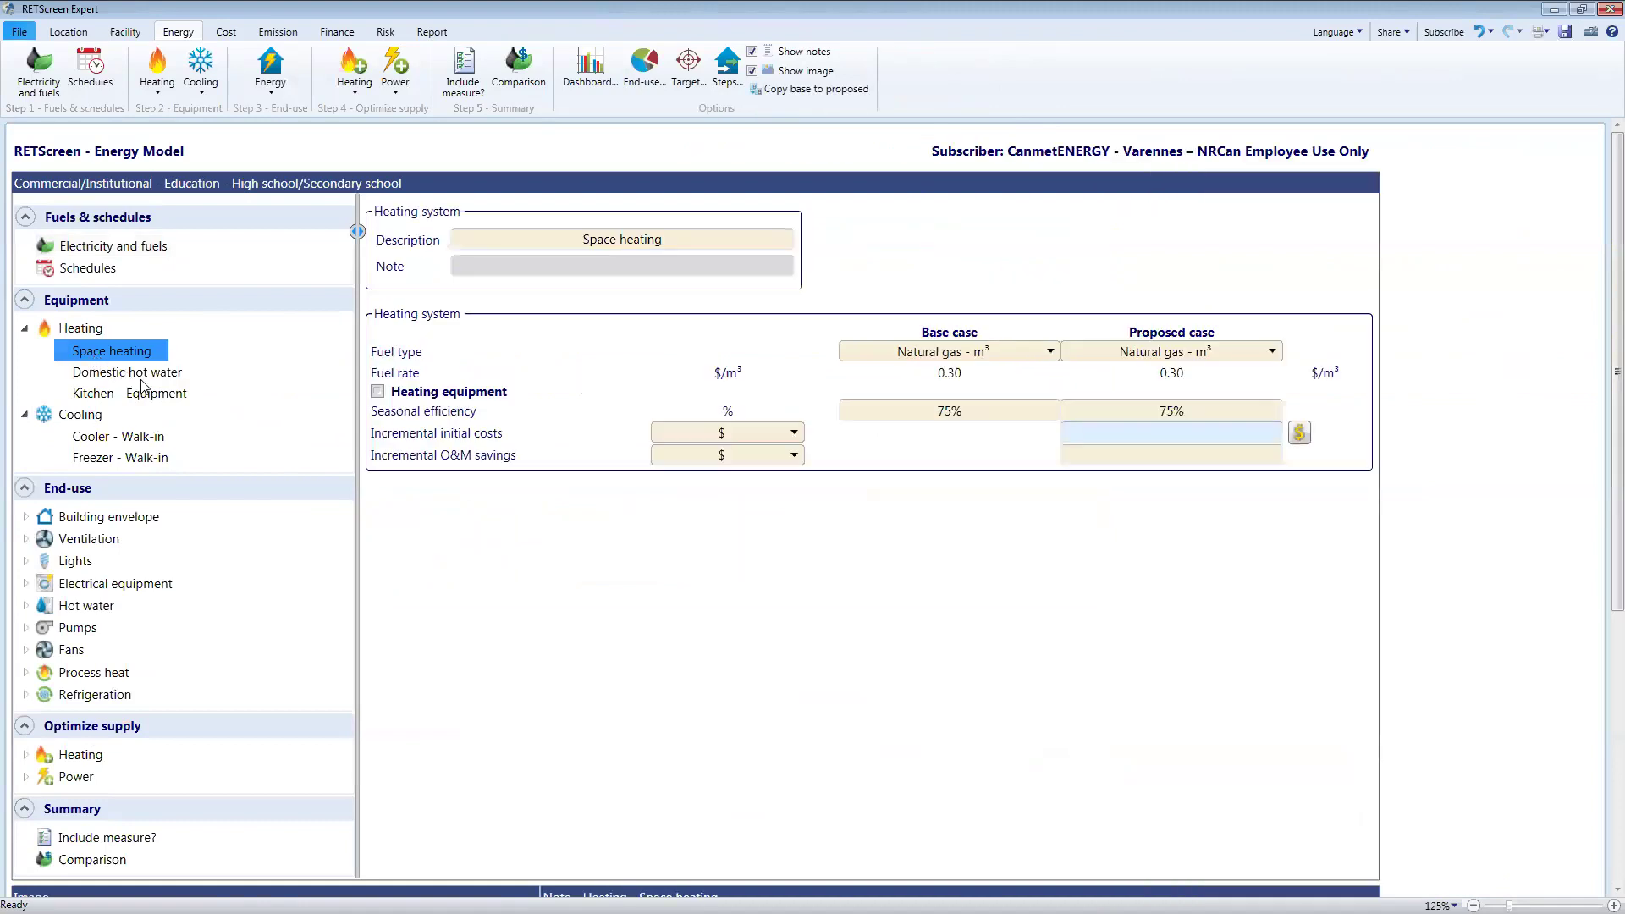
click(1168, 354)
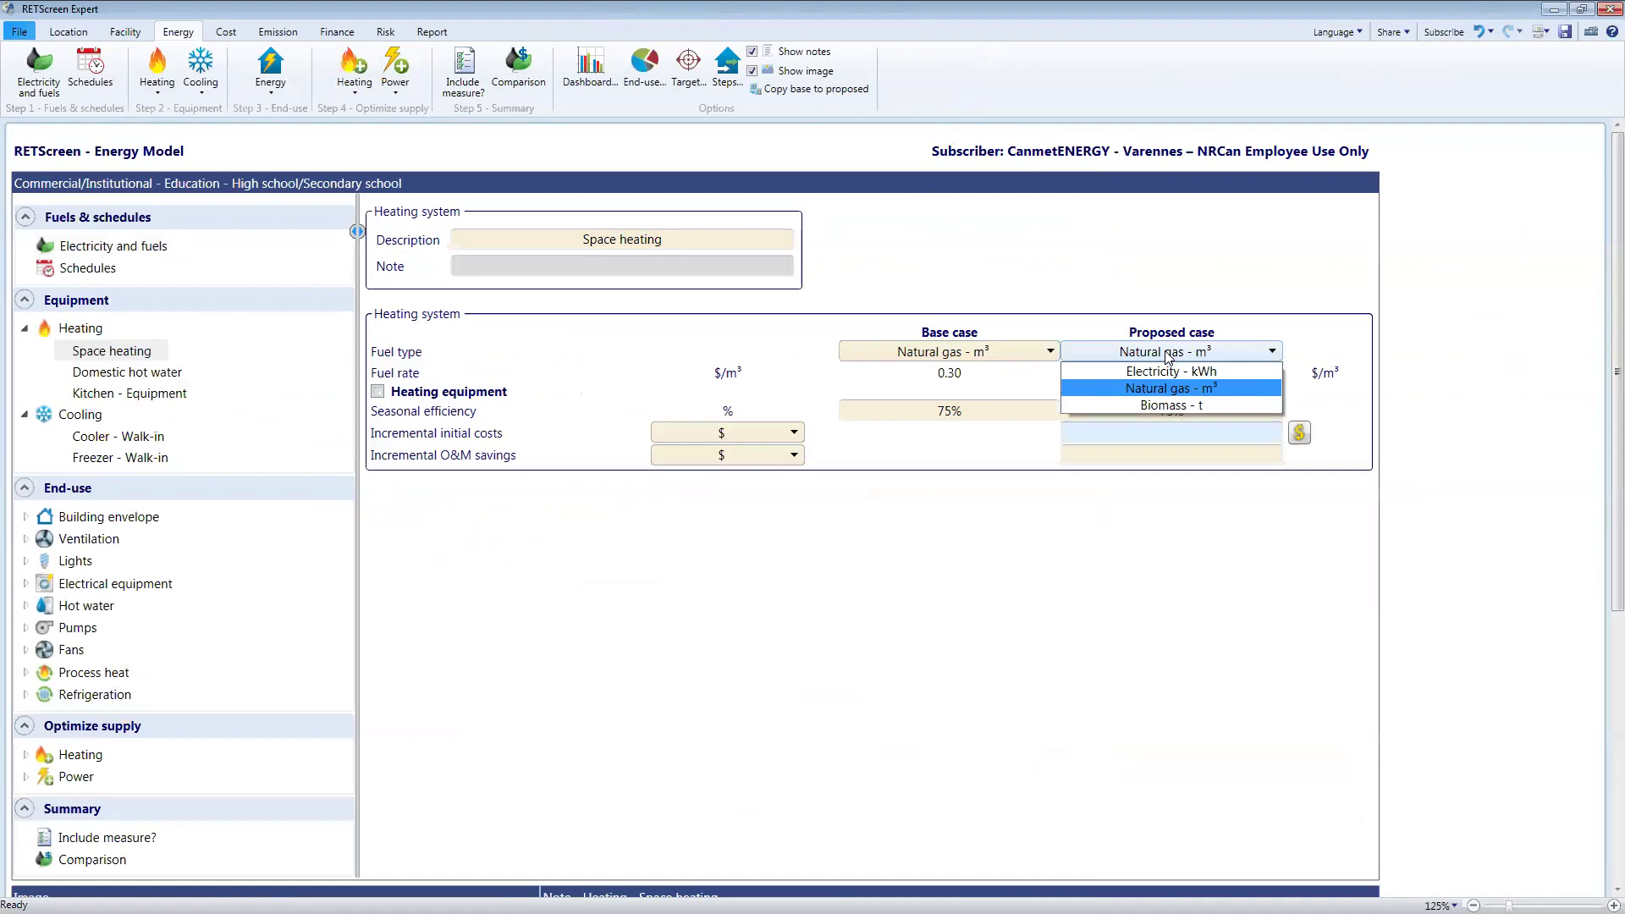
click(1219, 404)
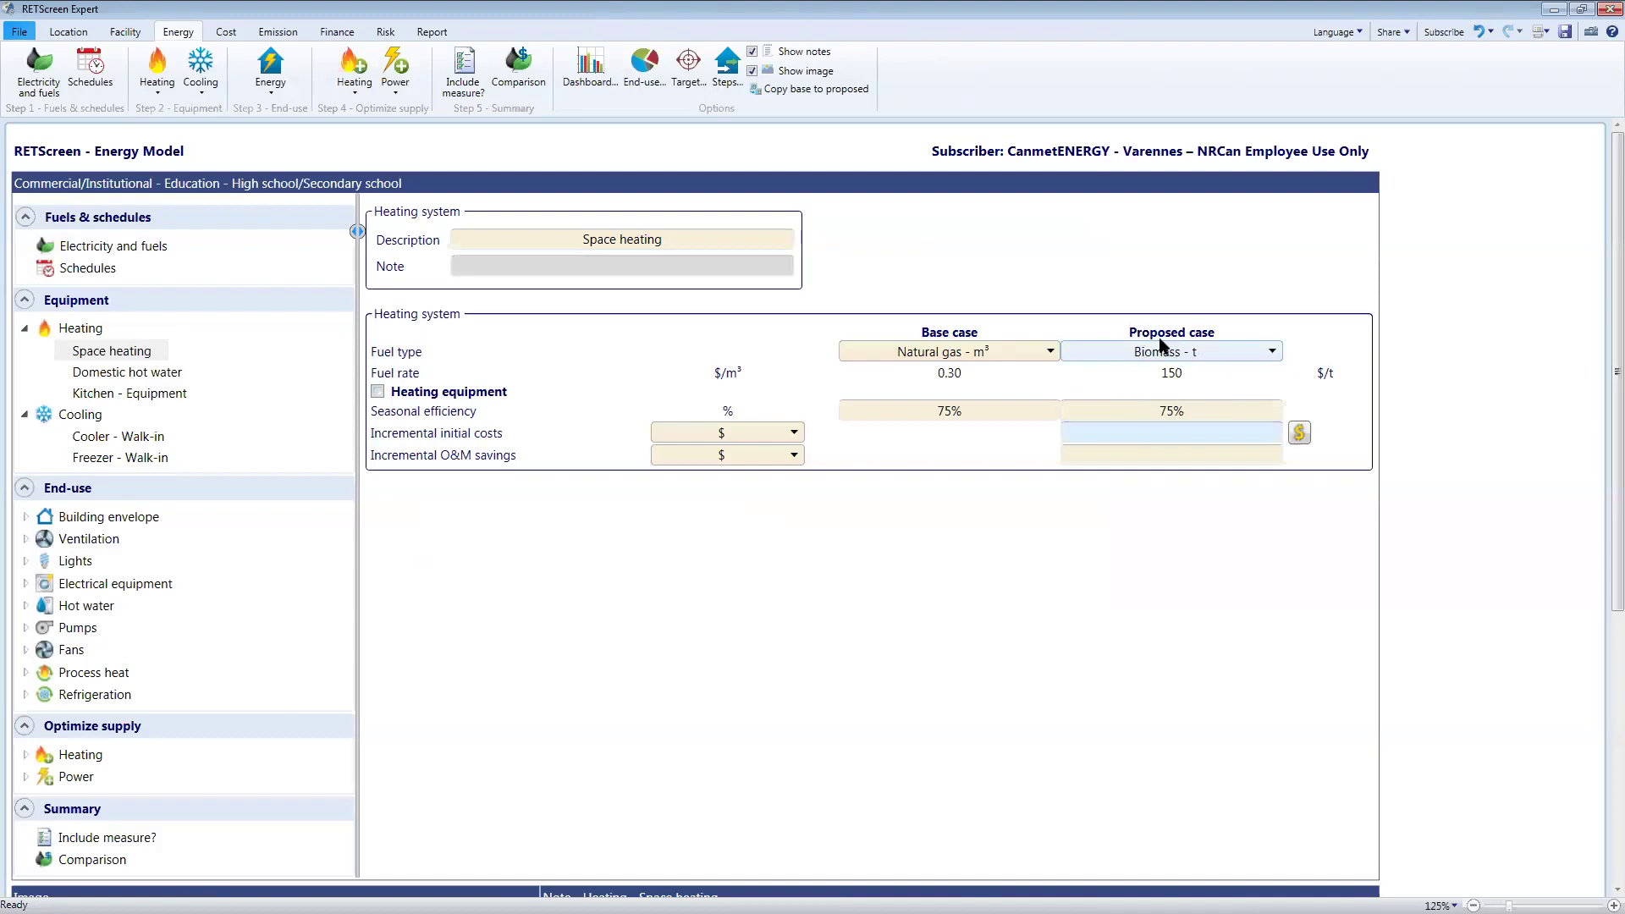
click(1185, 415)
text(80)
- Read the help topic on incremental initial costs for the proposed space heating system and close it
click(1171, 433)
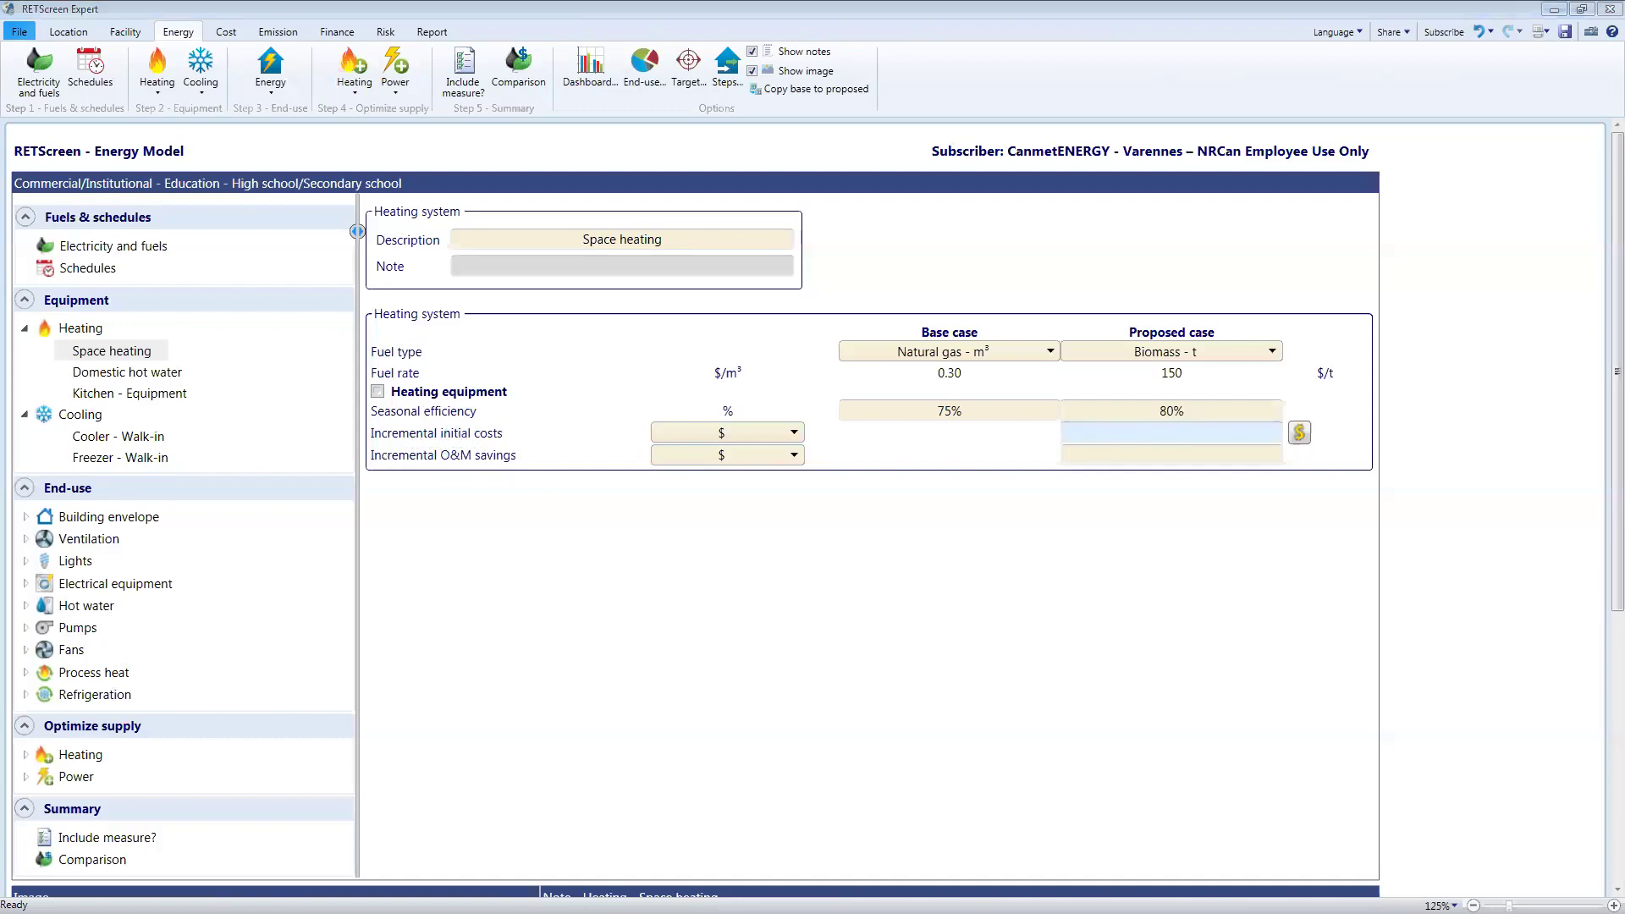
key(F1)
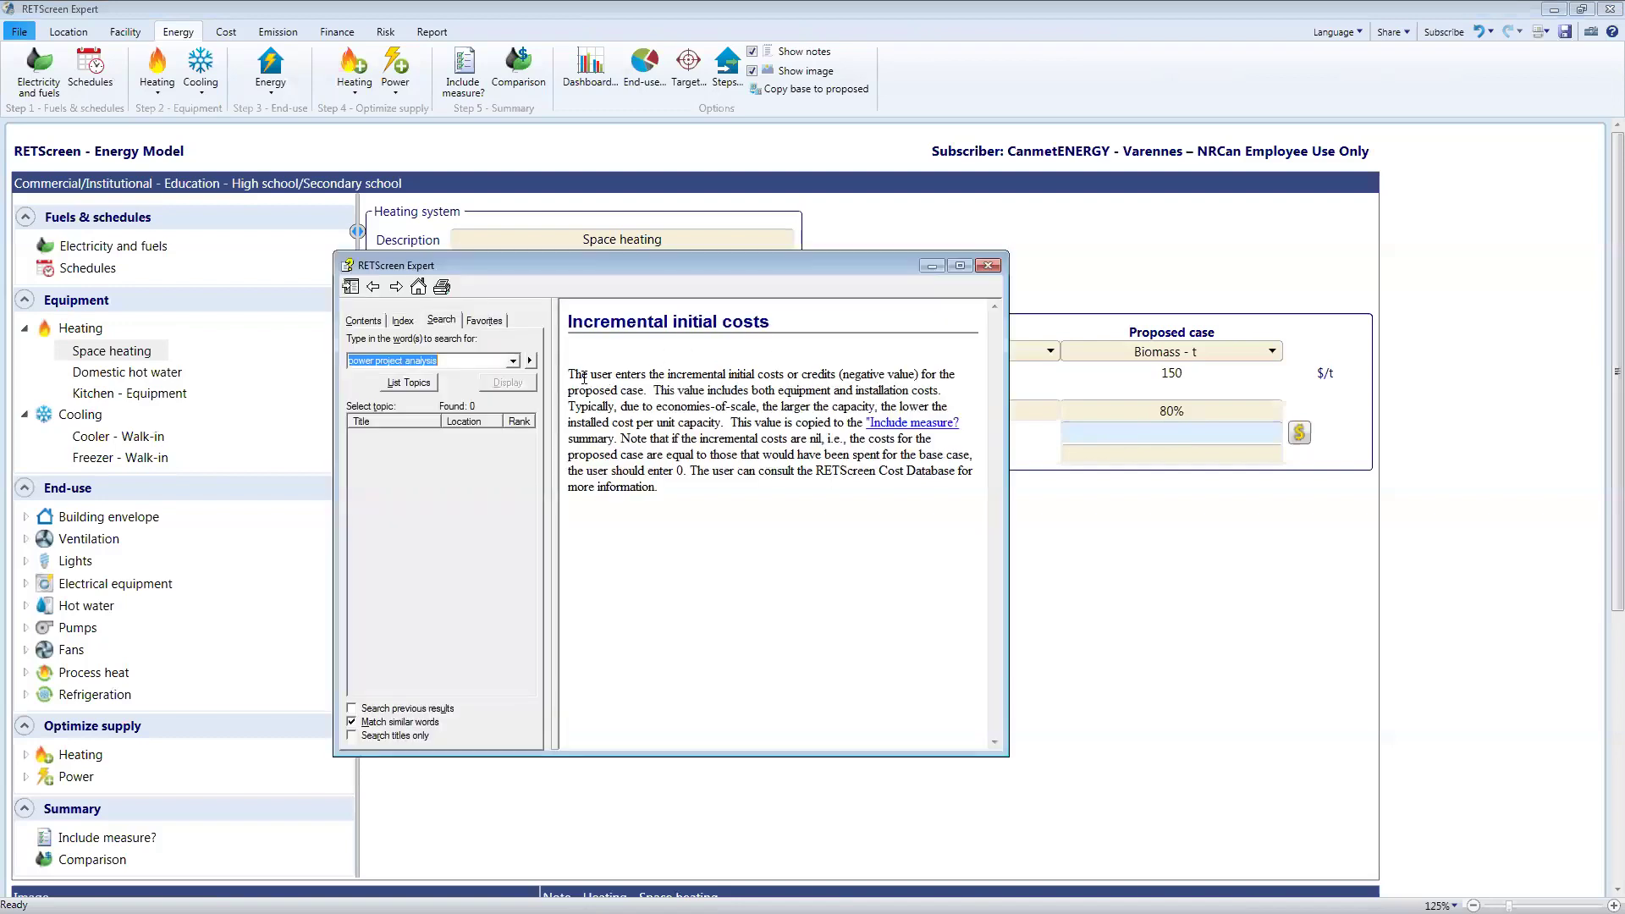
drag(605, 382, 642, 471)
click(775, 499)
click(995, 267)
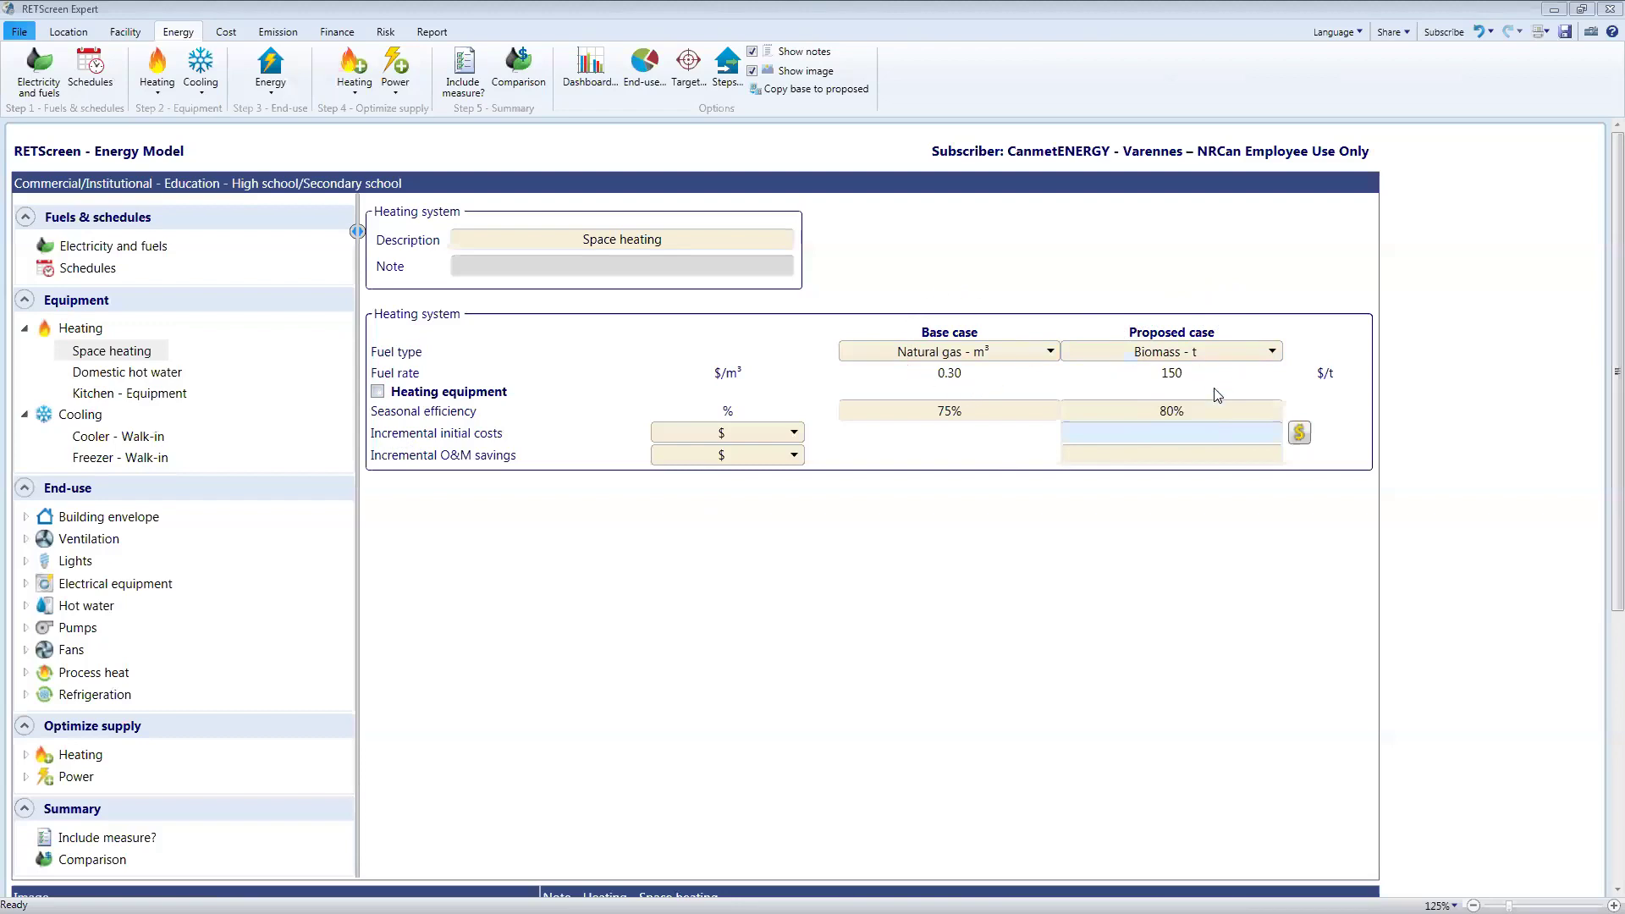
- Look up the average installed cost of a biomass system in the heating system cost database
click(1168, 441)
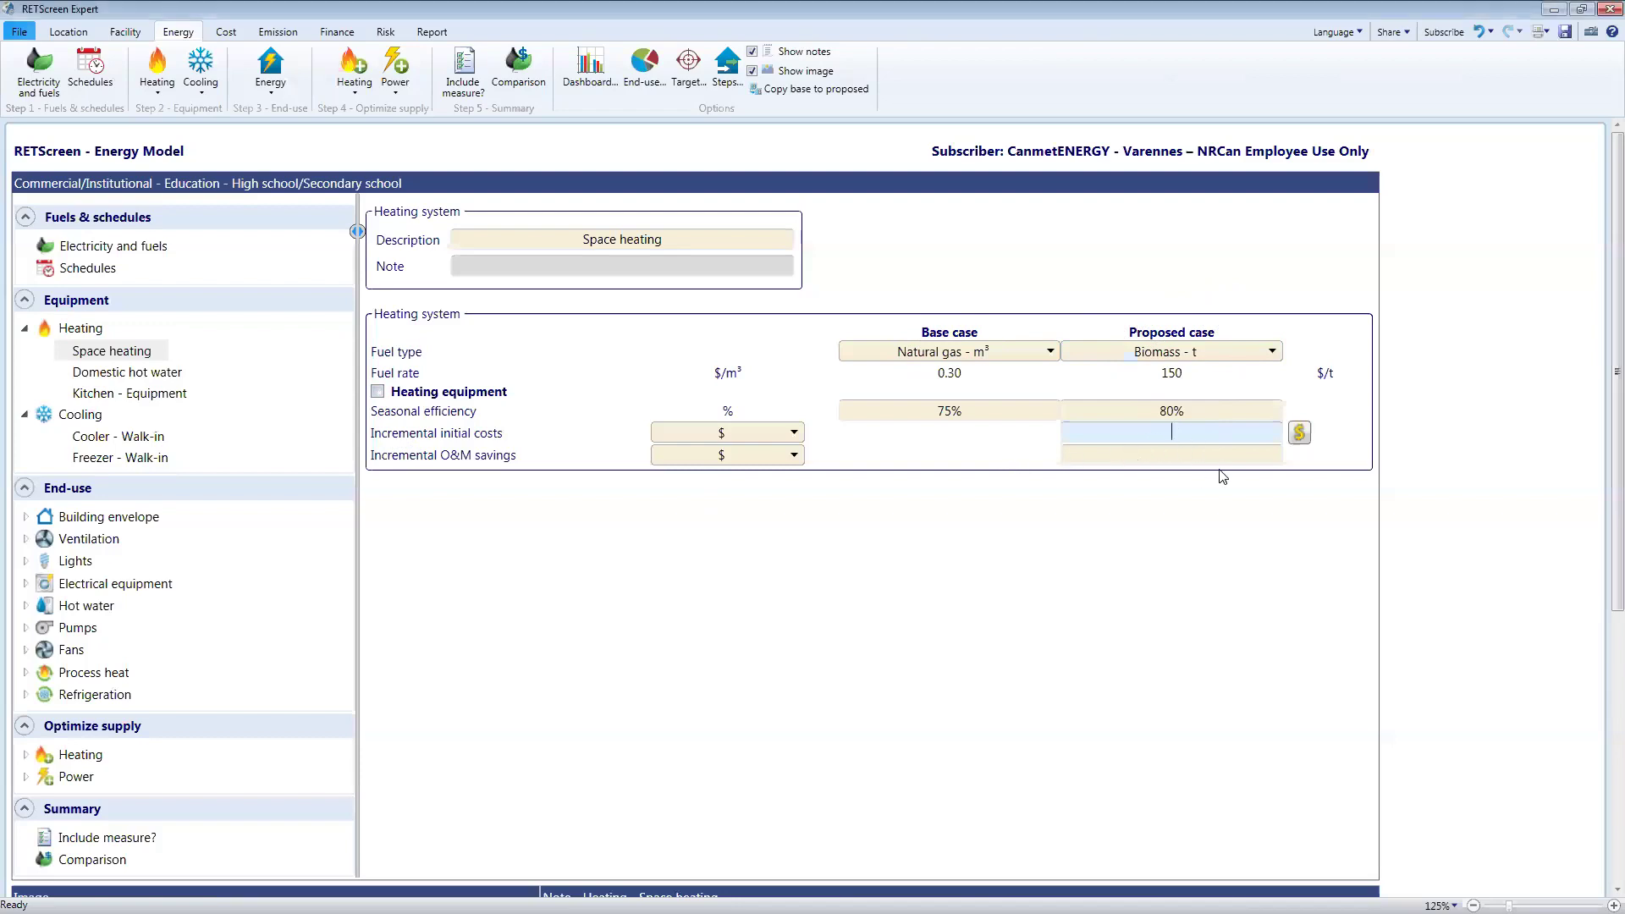
click(1300, 434)
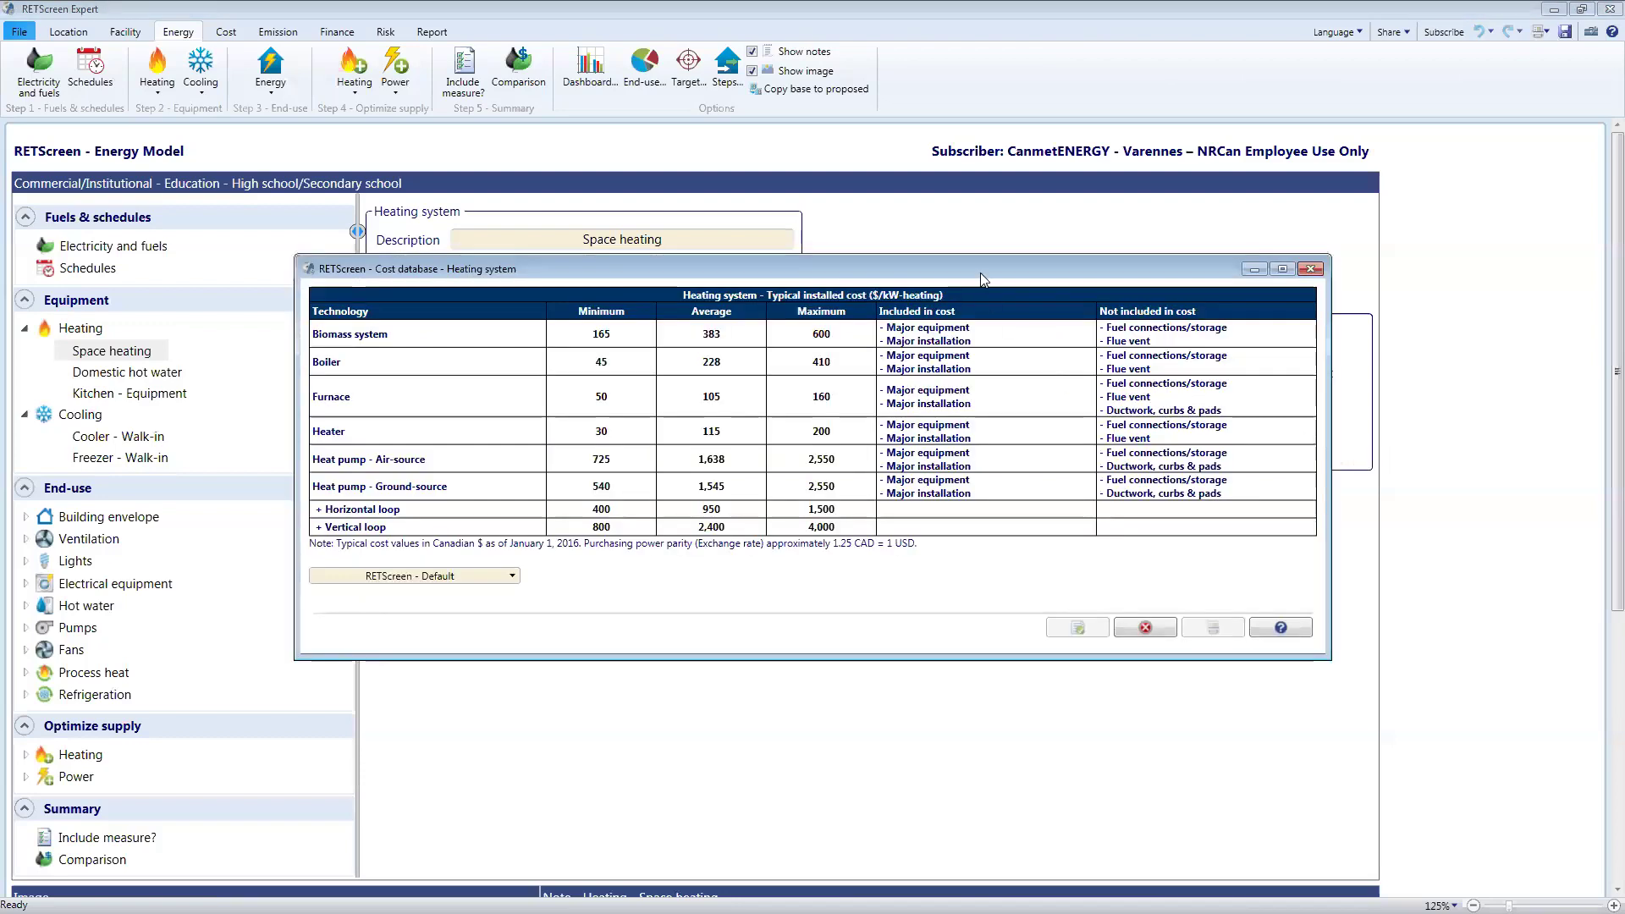
drag(986, 266, 1046, 208)
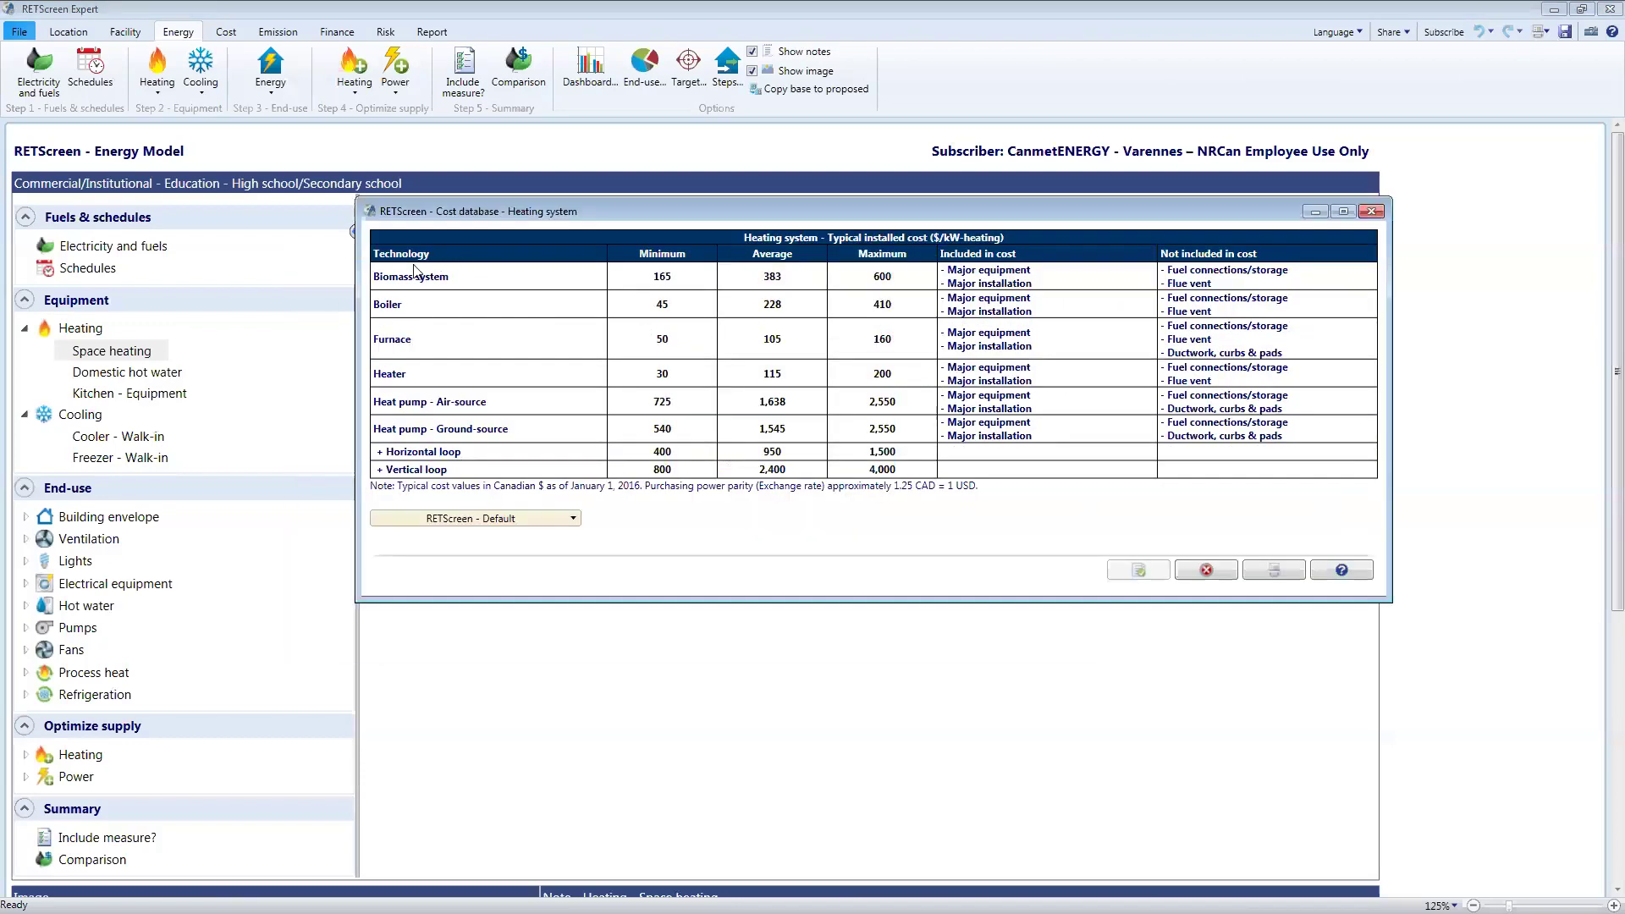
click(662, 279)
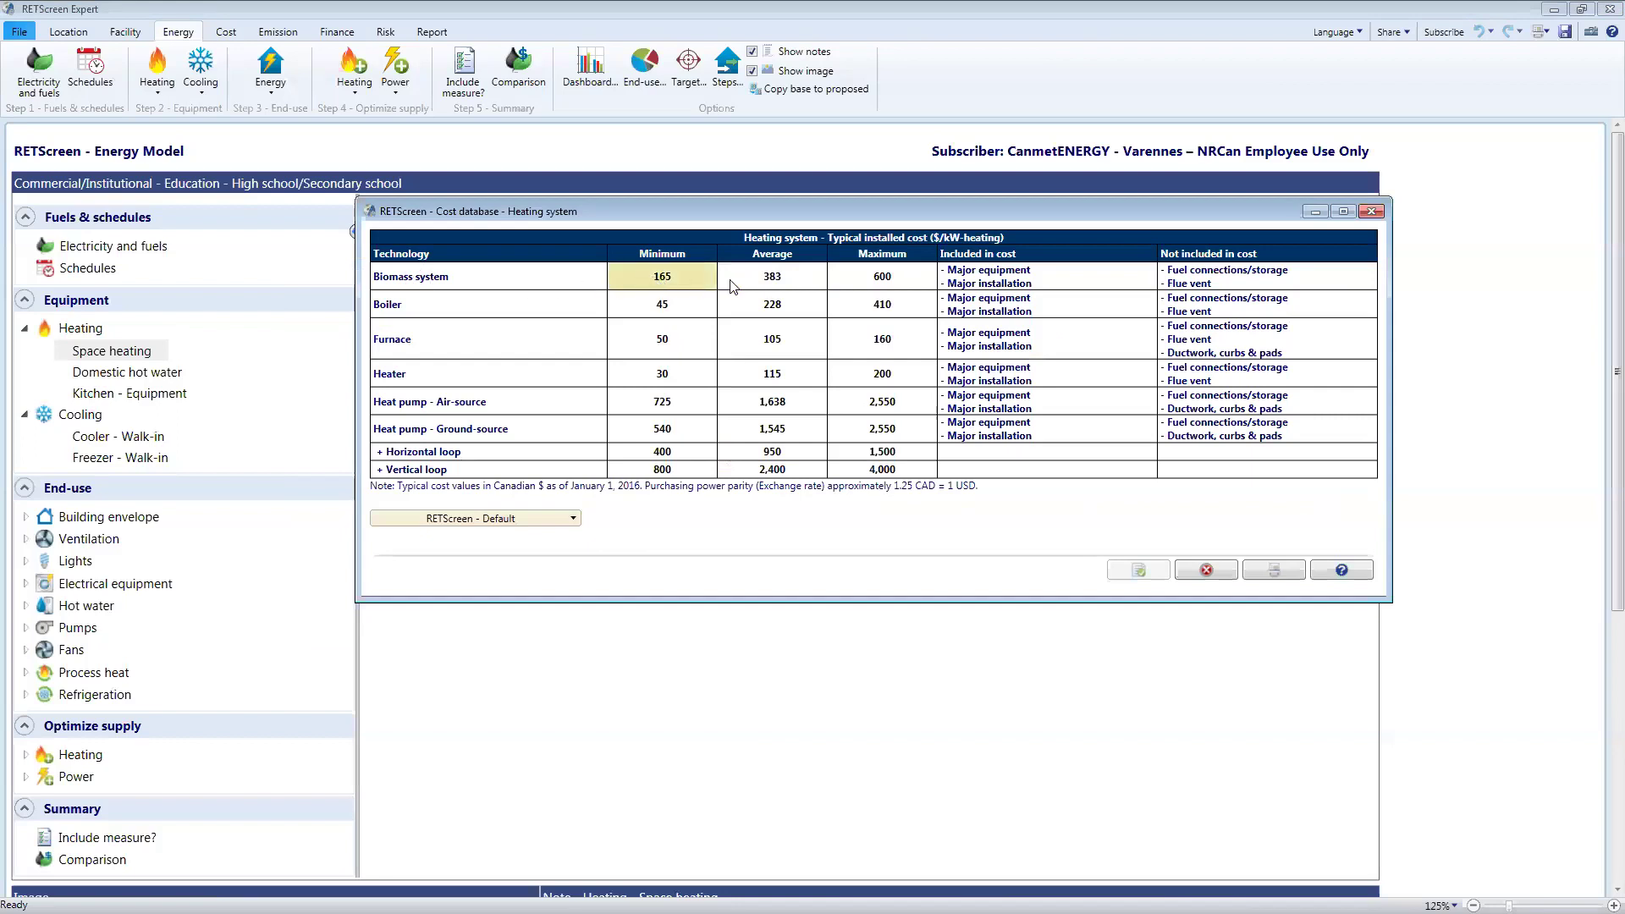
click(775, 286)
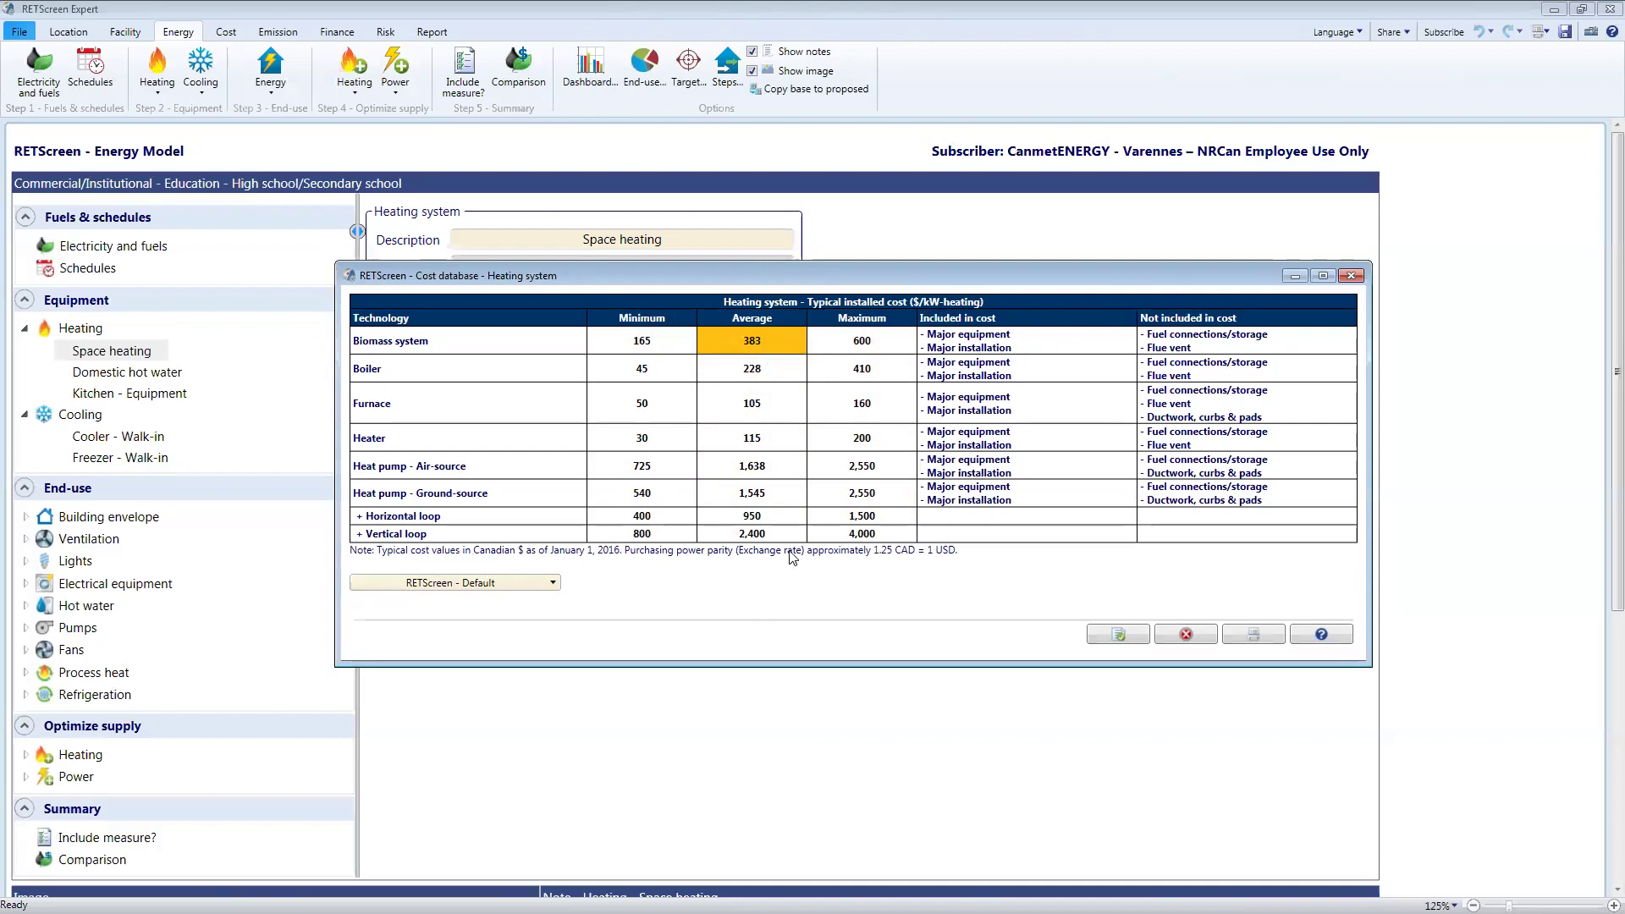
- Switch the cost database to user-defined settings with an adjustment factor of 1.4
click(464, 584)
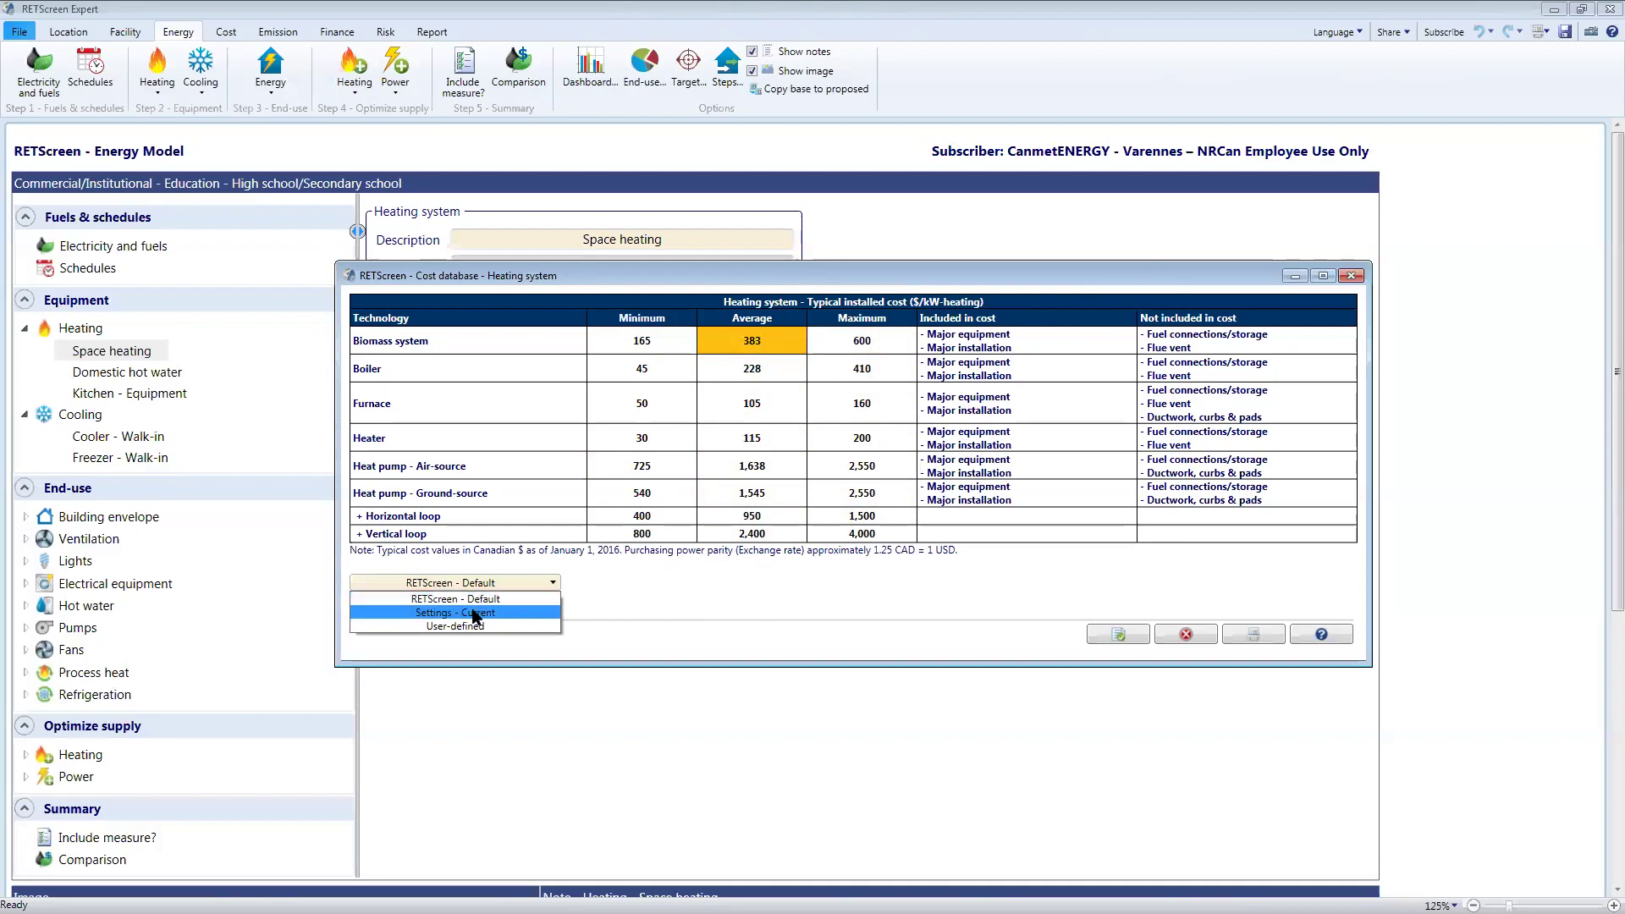
click(485, 626)
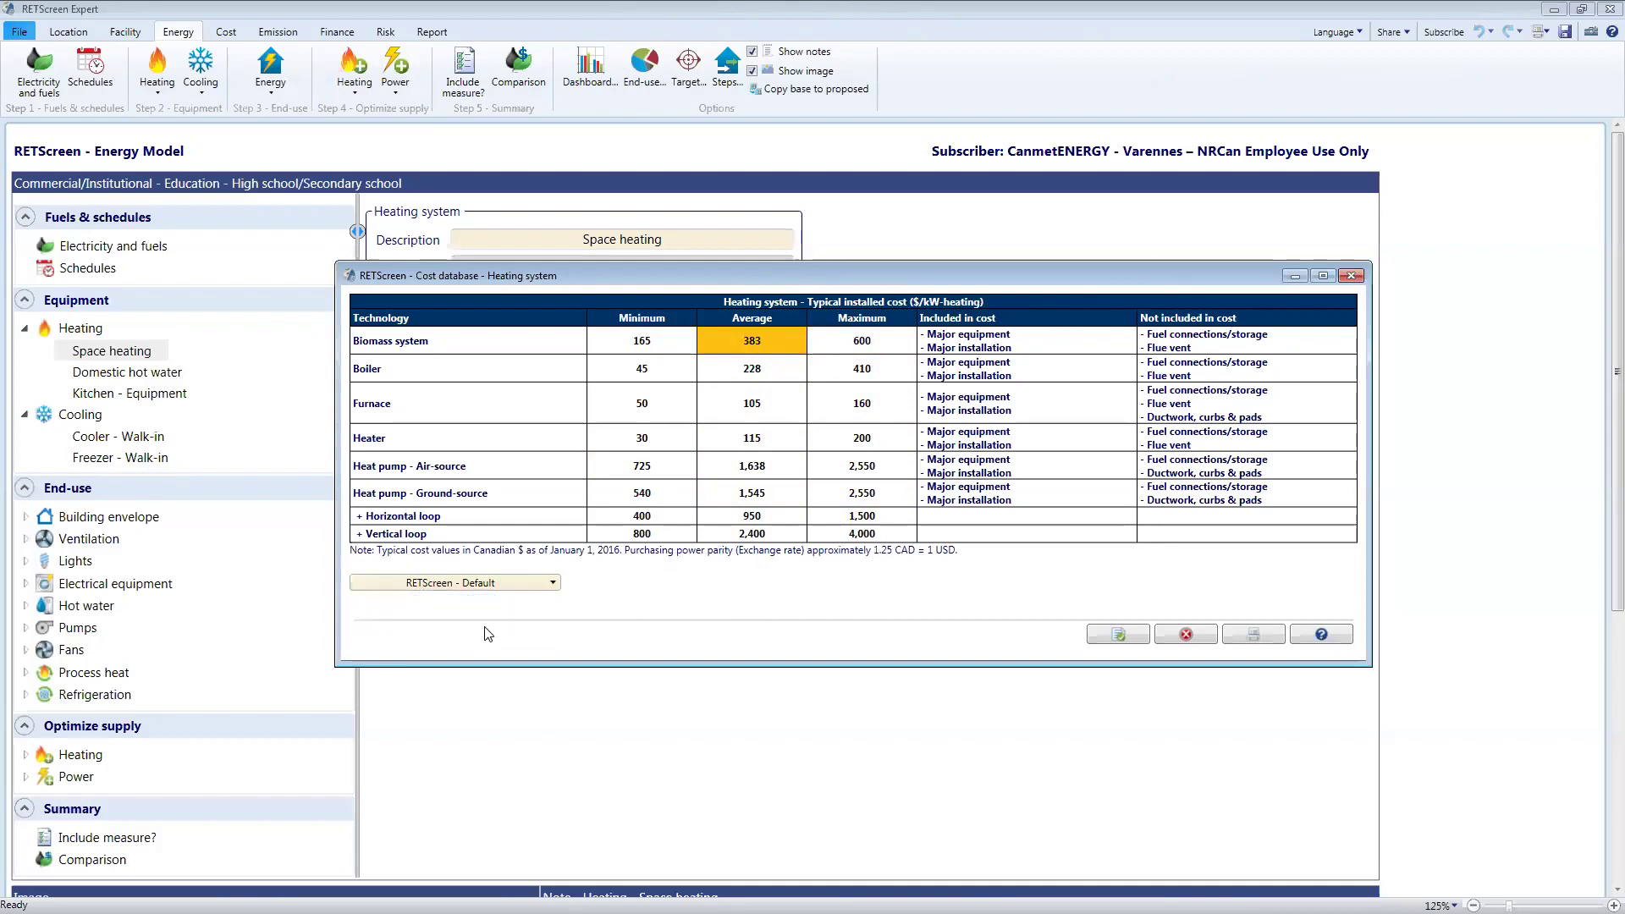
click(601, 625)
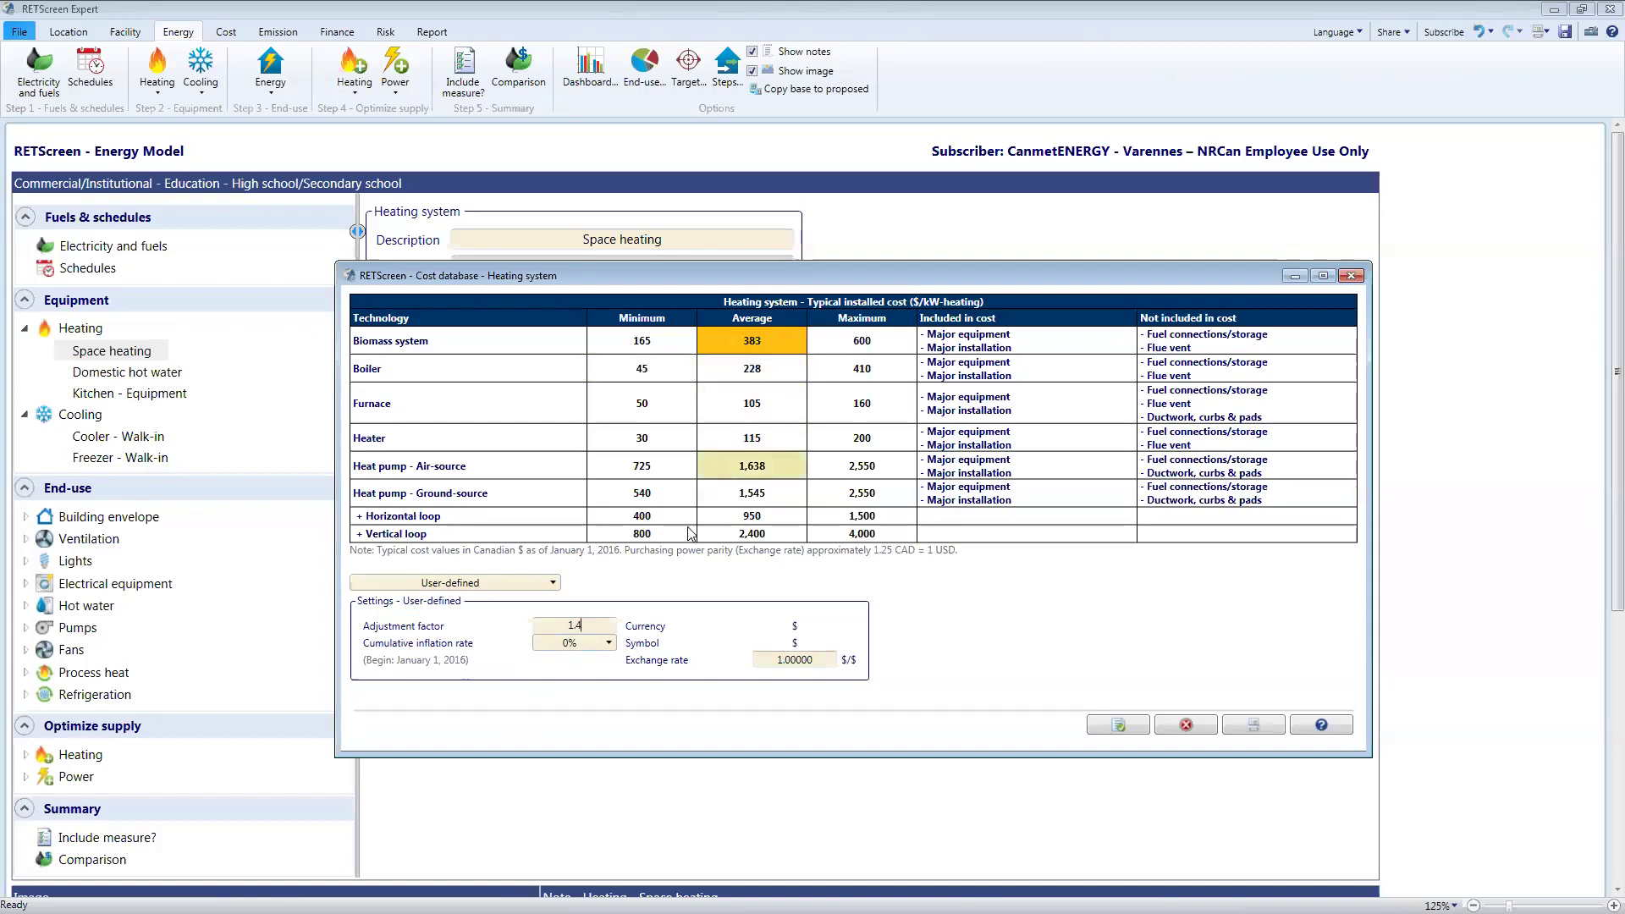
key(Tab)
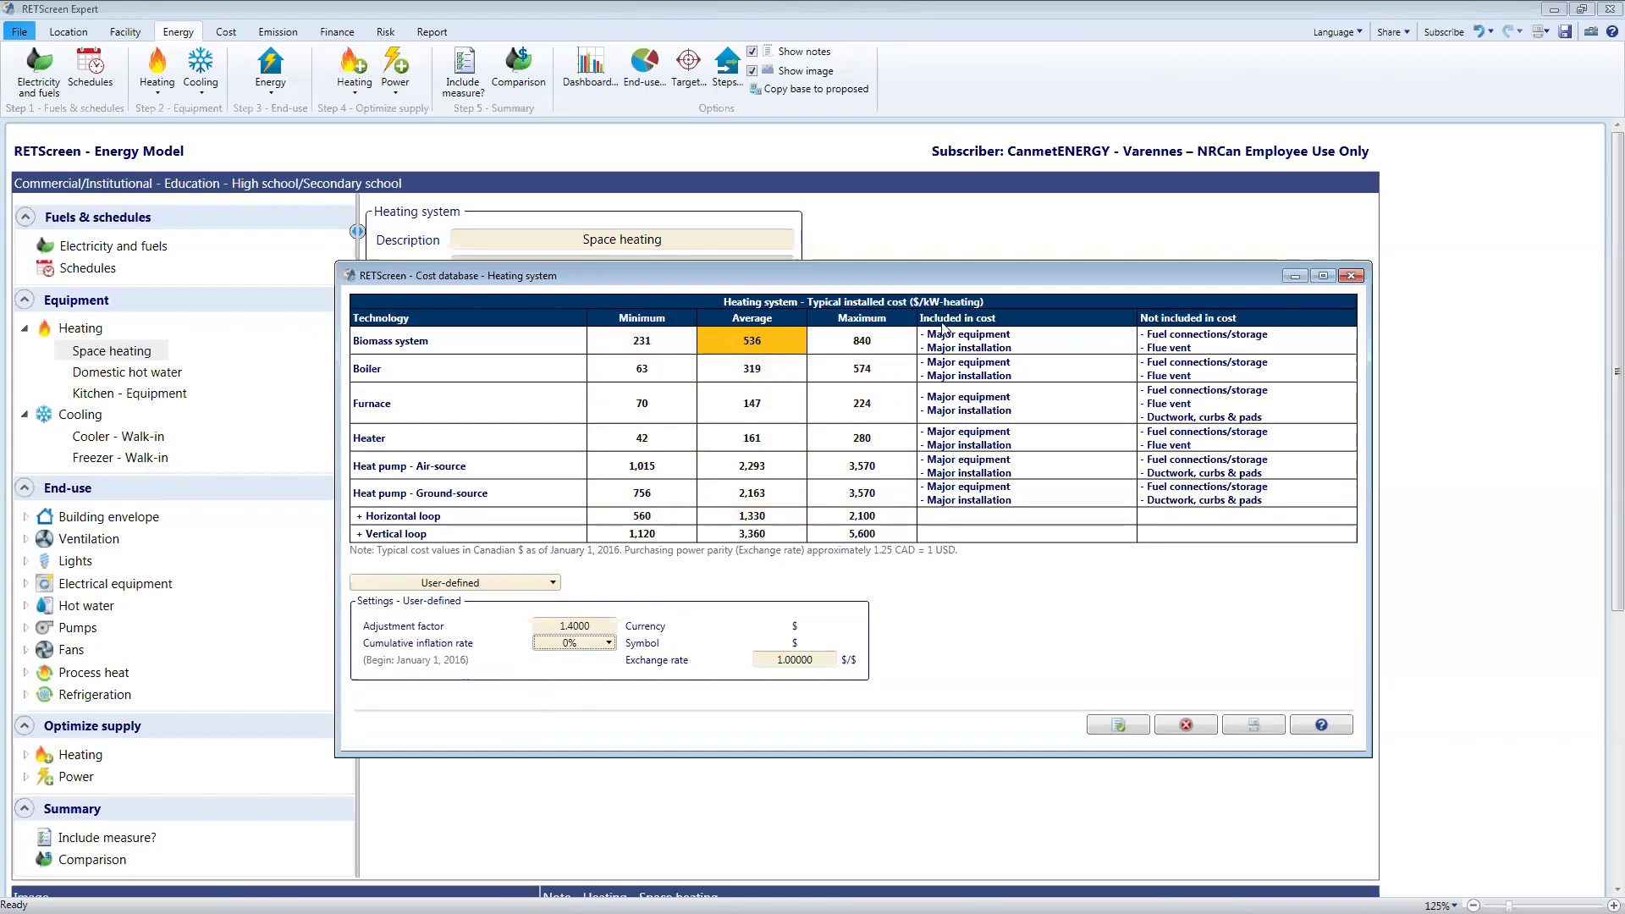
- Try an exchange rate of 1.25 and a 3% cumulative inflation rate in the cost database, and close it without applying
click(795, 660)
text(.25)
key(Tab)
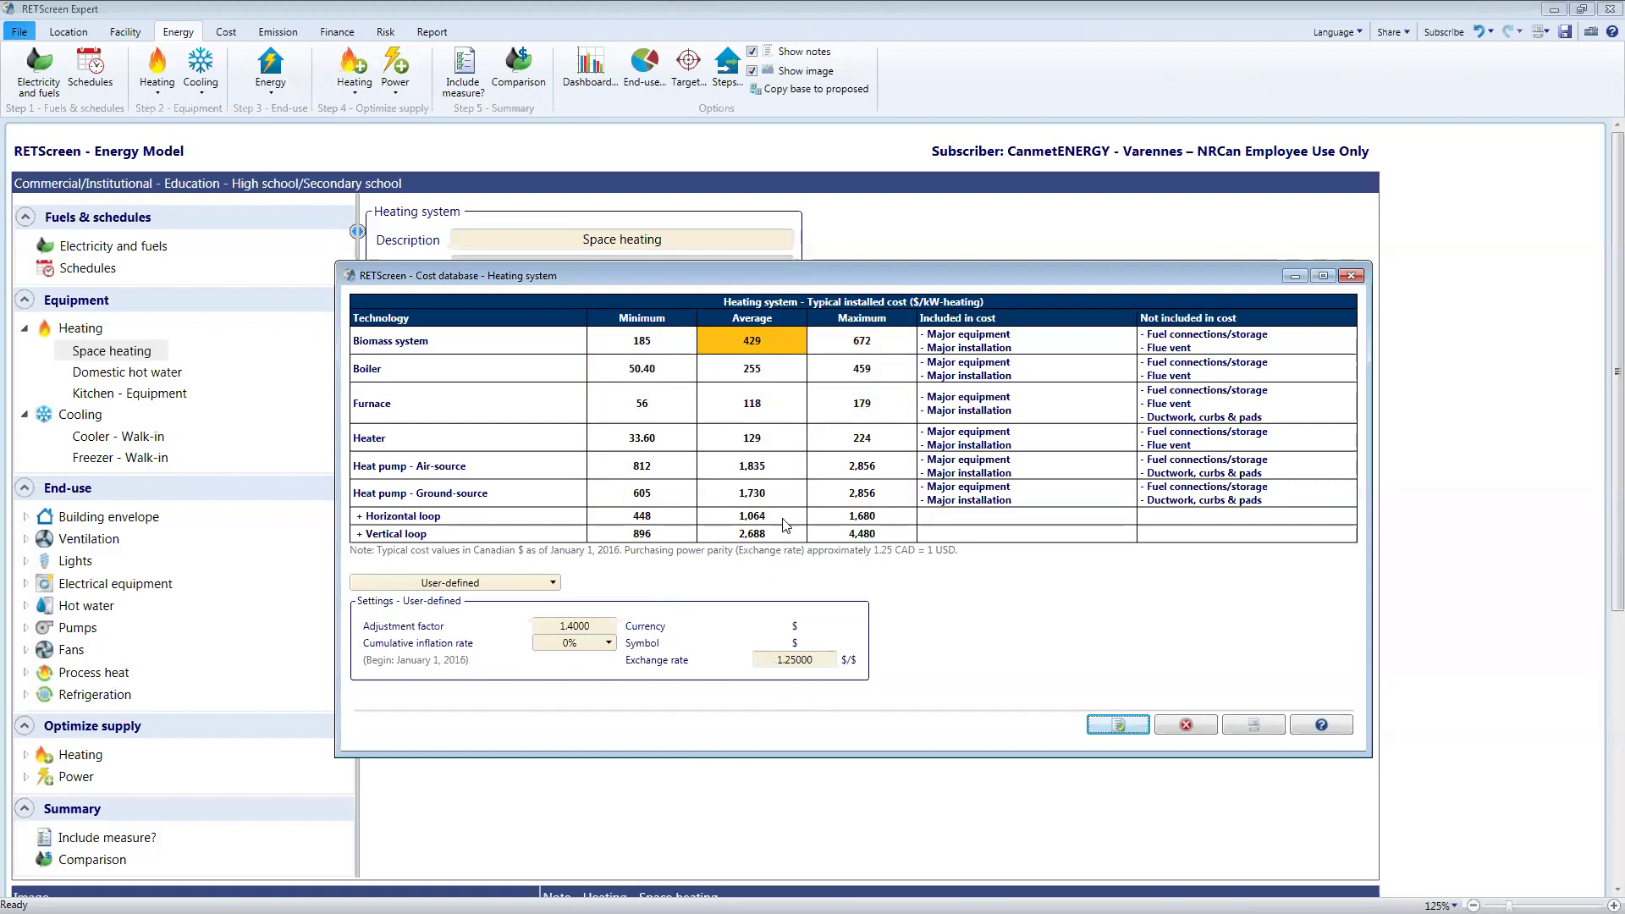
click(596, 650)
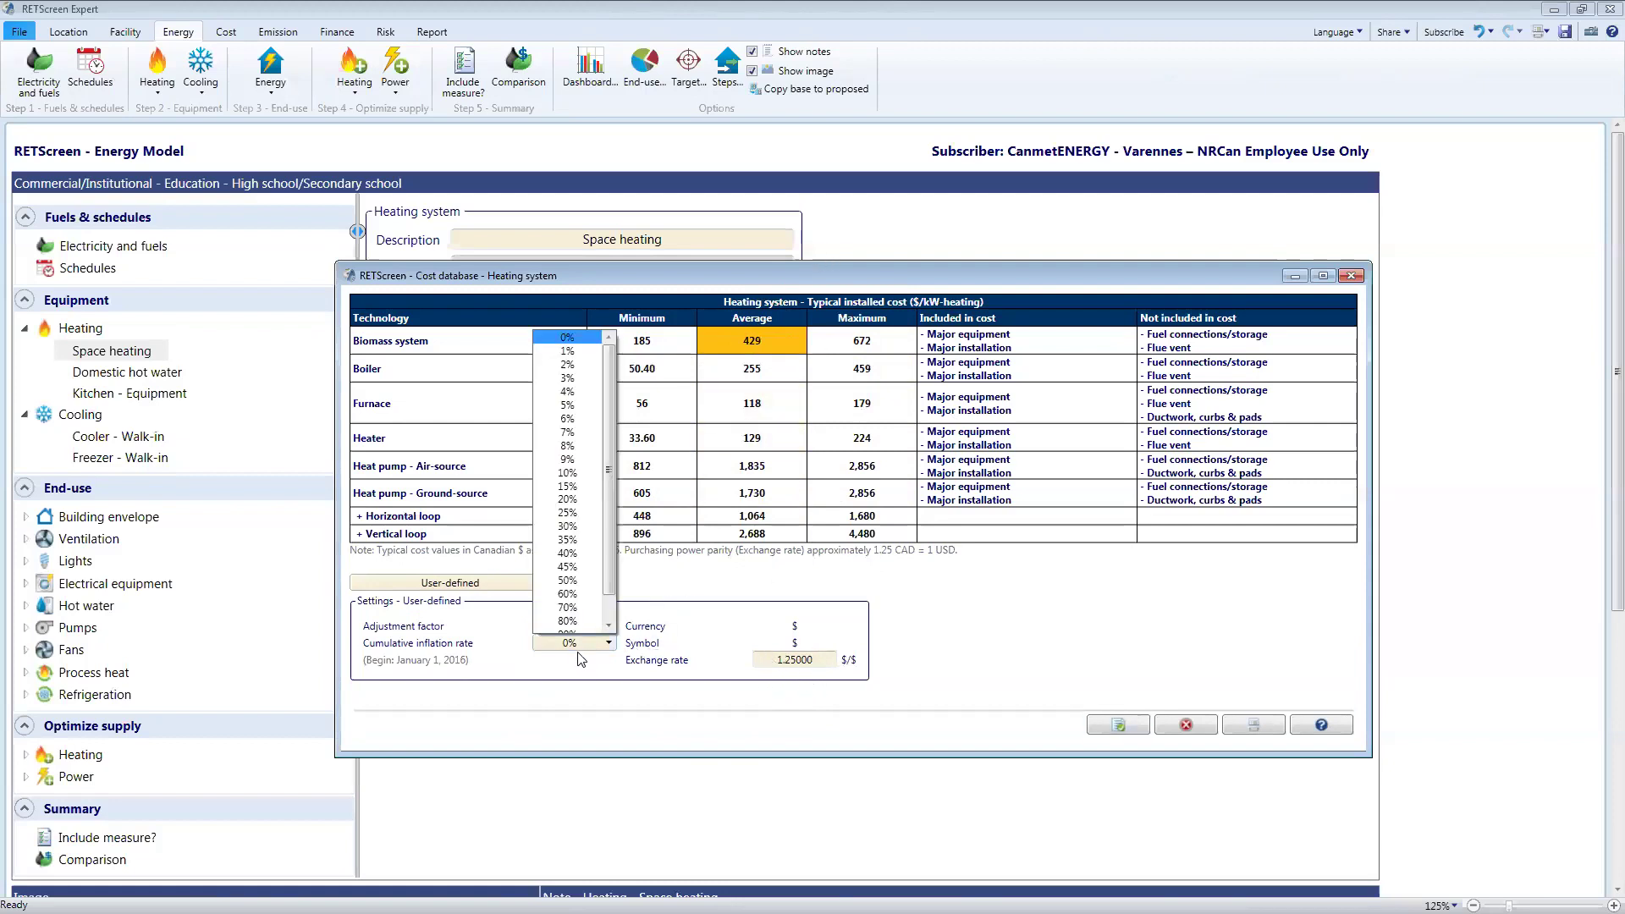
click(840, 417)
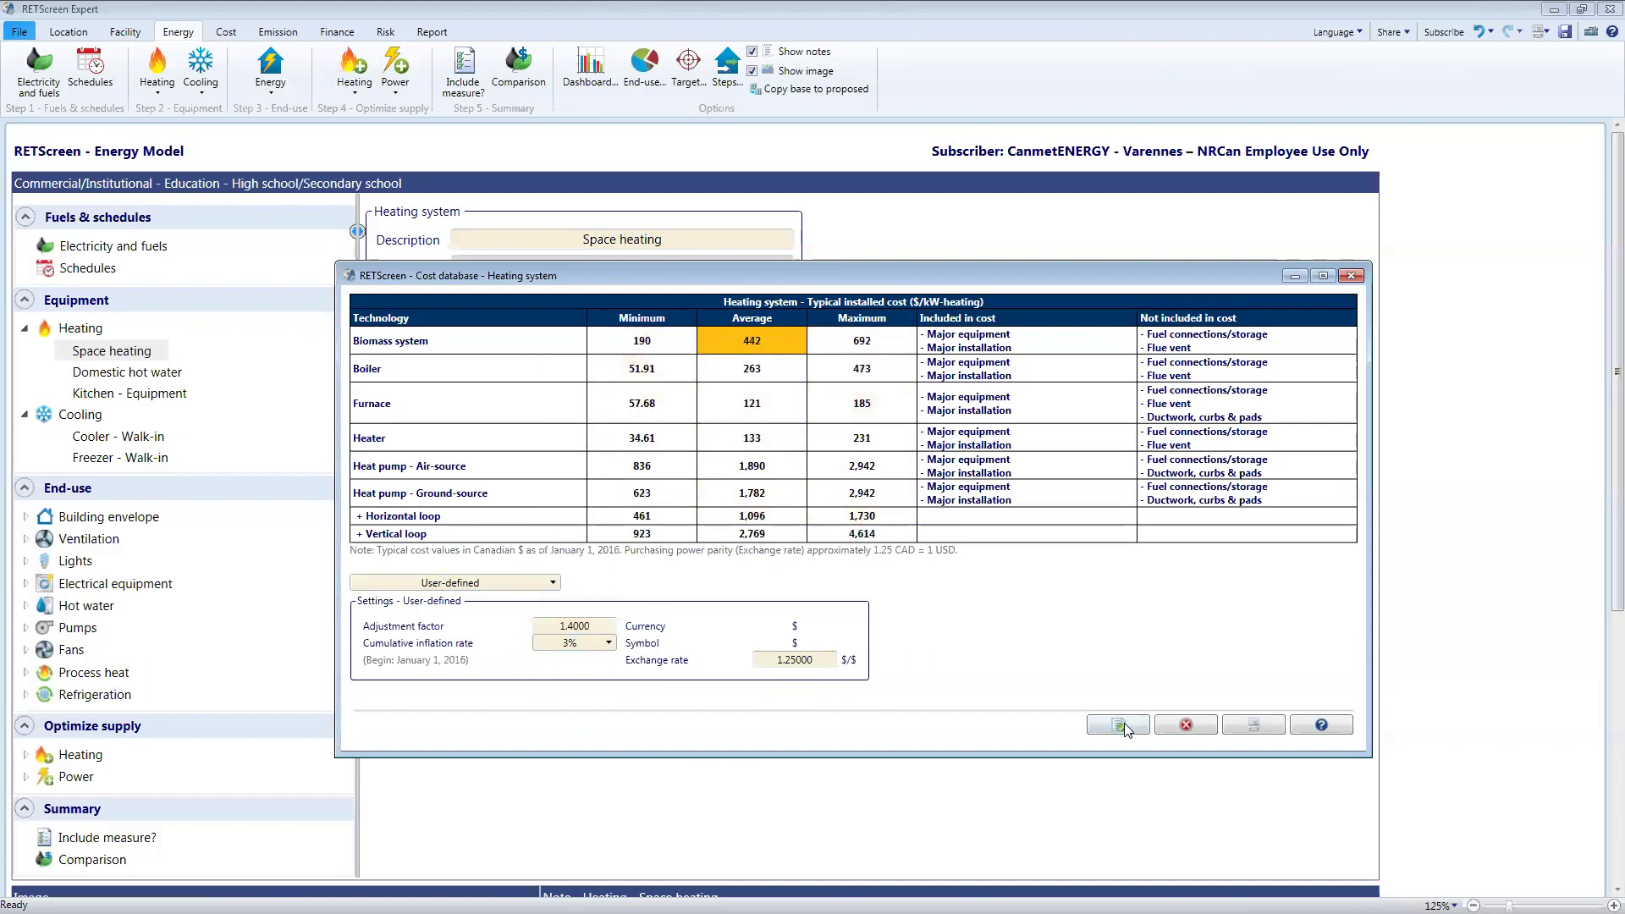
click(1185, 726)
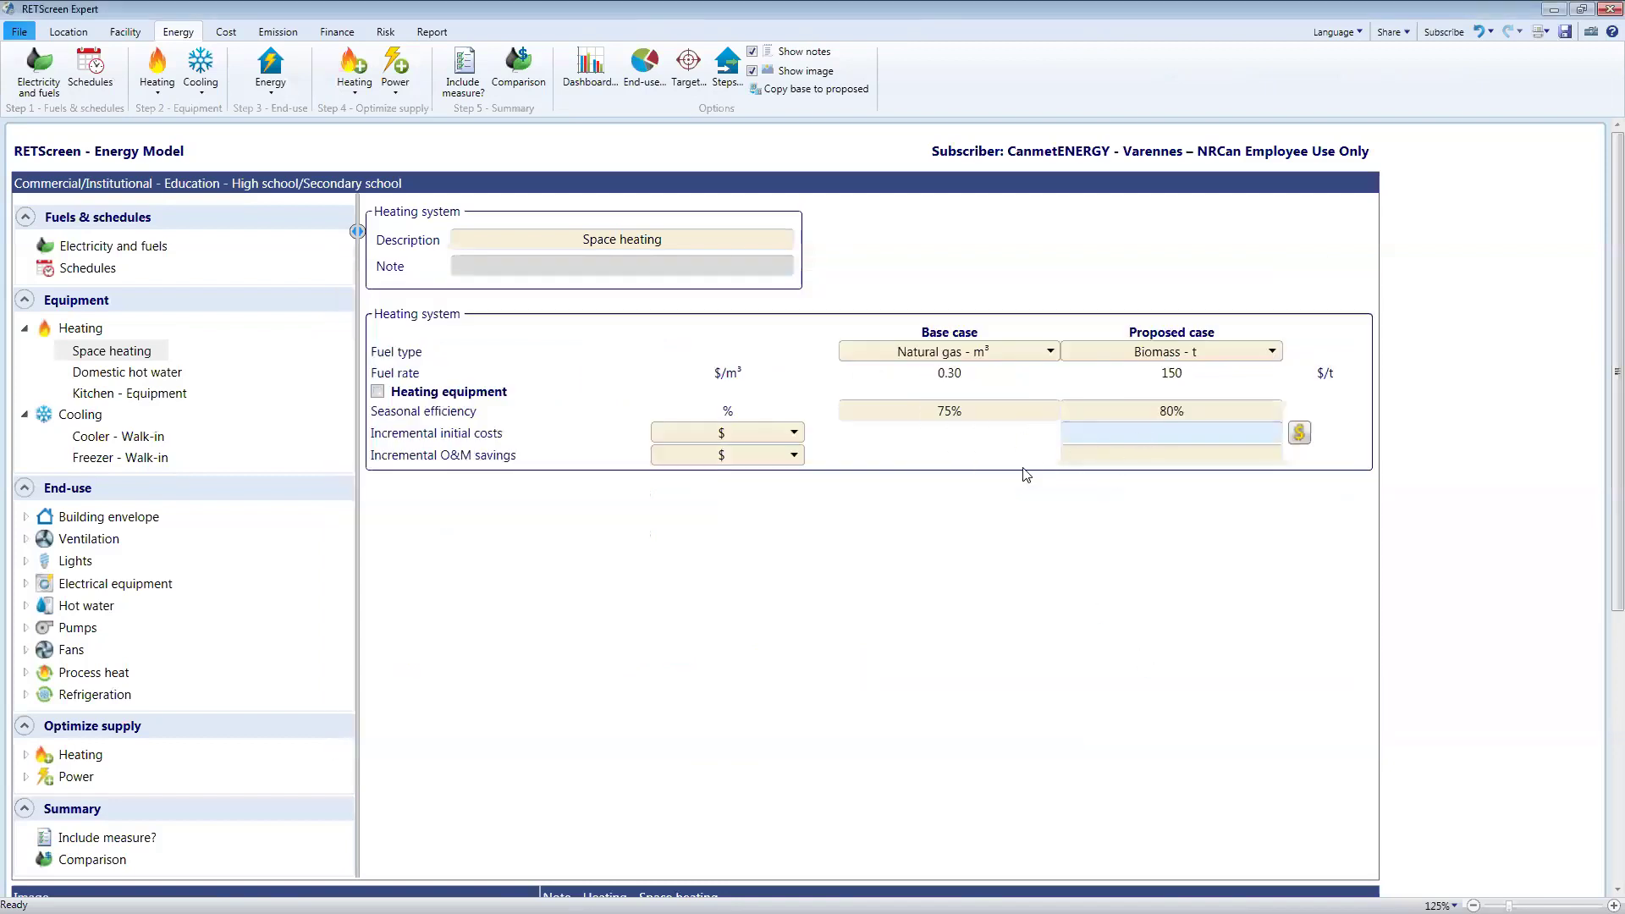
- Set the incremental initial costs of the proposed space heating system to $35,000
text(35000)
key(Return)
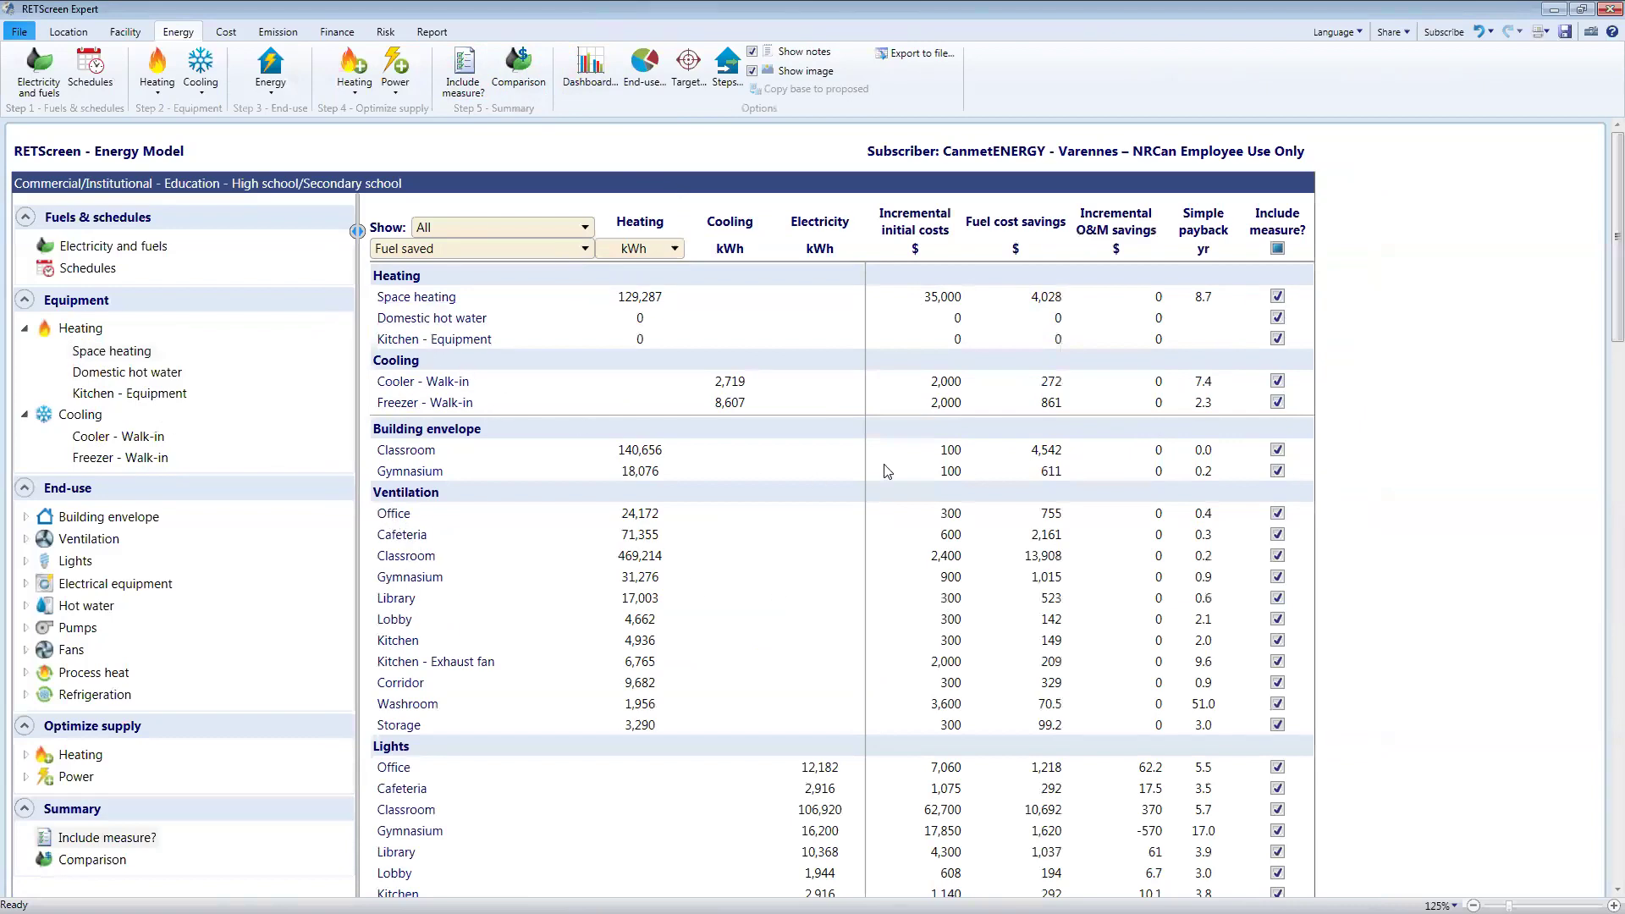
- Review the list of energy measures and the base and proposed lighting details for the Office
click(415, 297)
scroll(482, 486, down, 3)
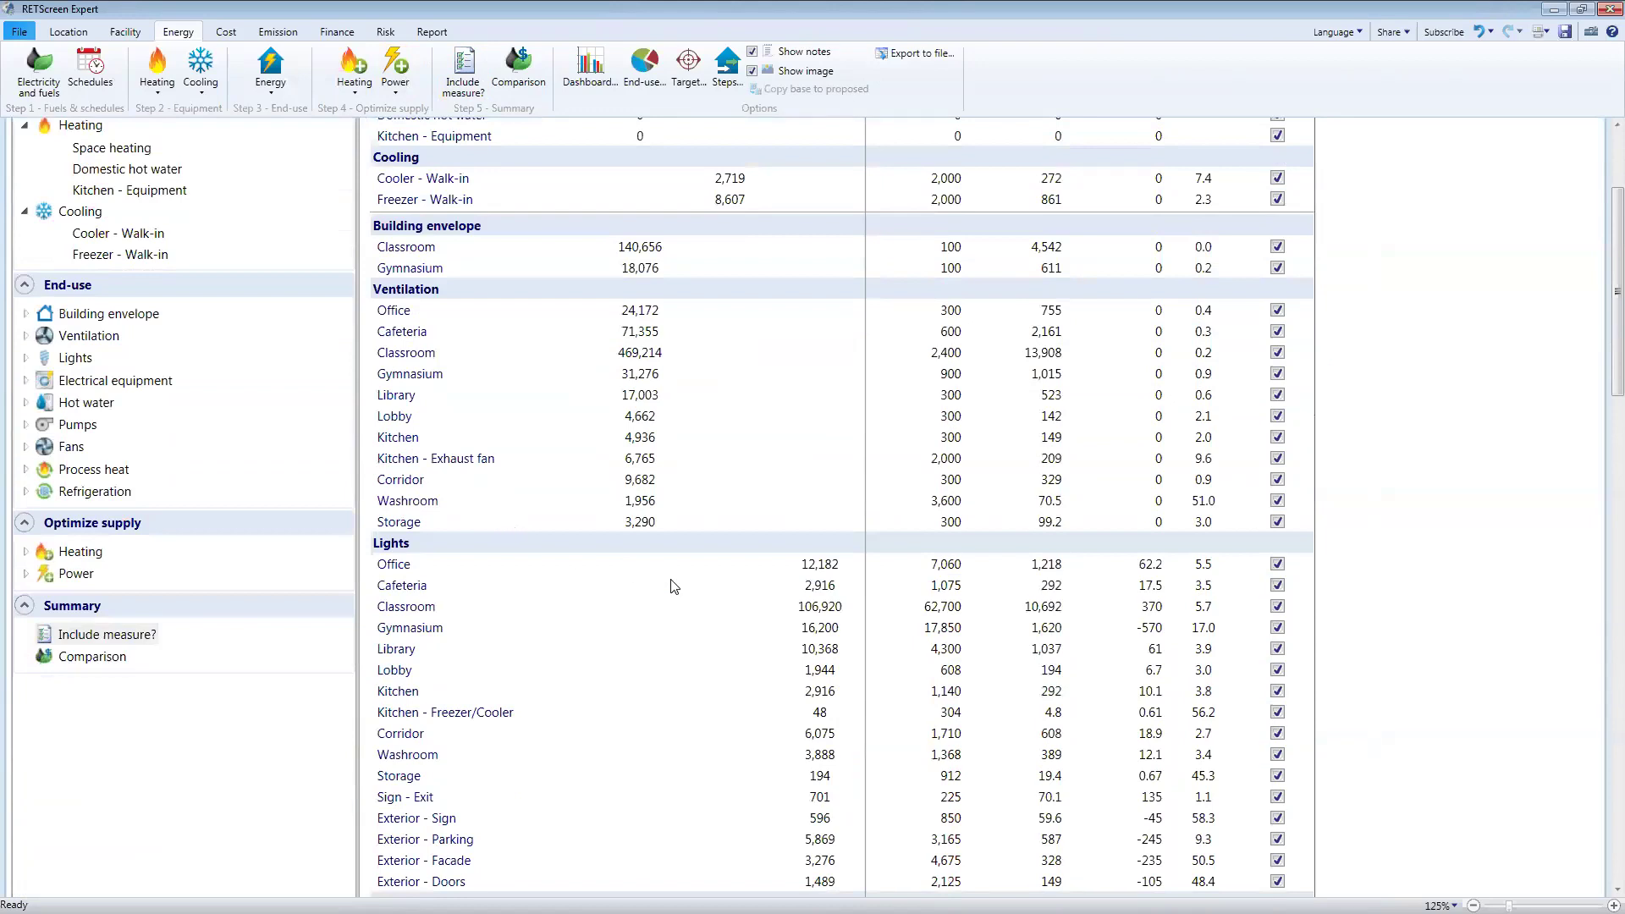
scroll(666, 578, up, 1)
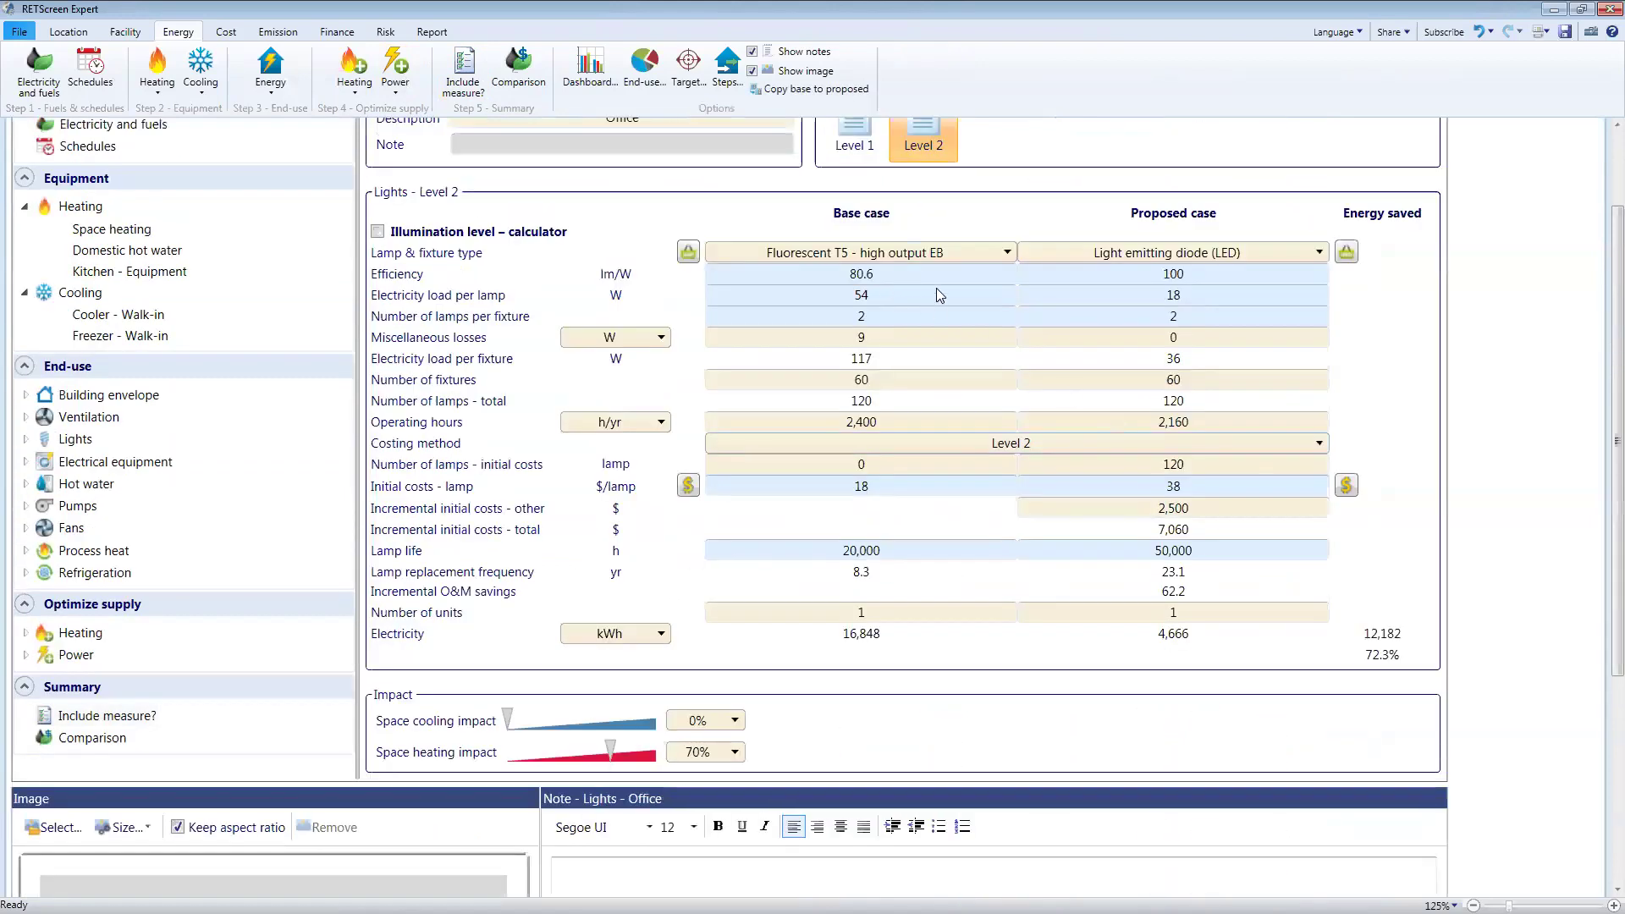
scroll(936, 288, up, 1)
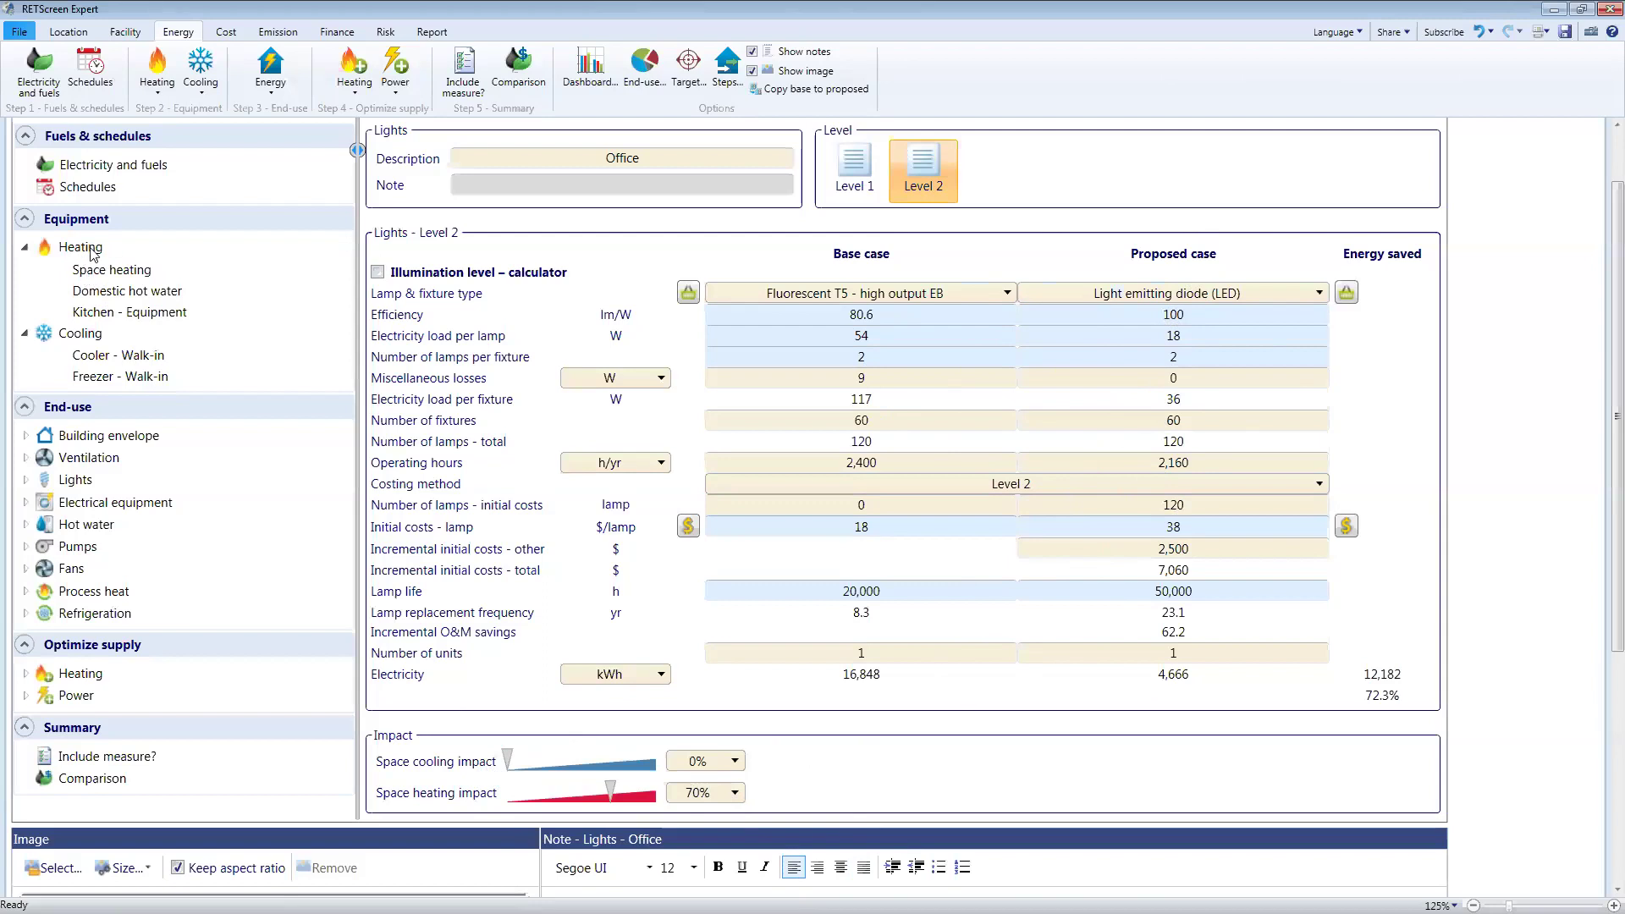
- Exclude all measures except Space heating in the measures summary and check the full list
click(463, 74)
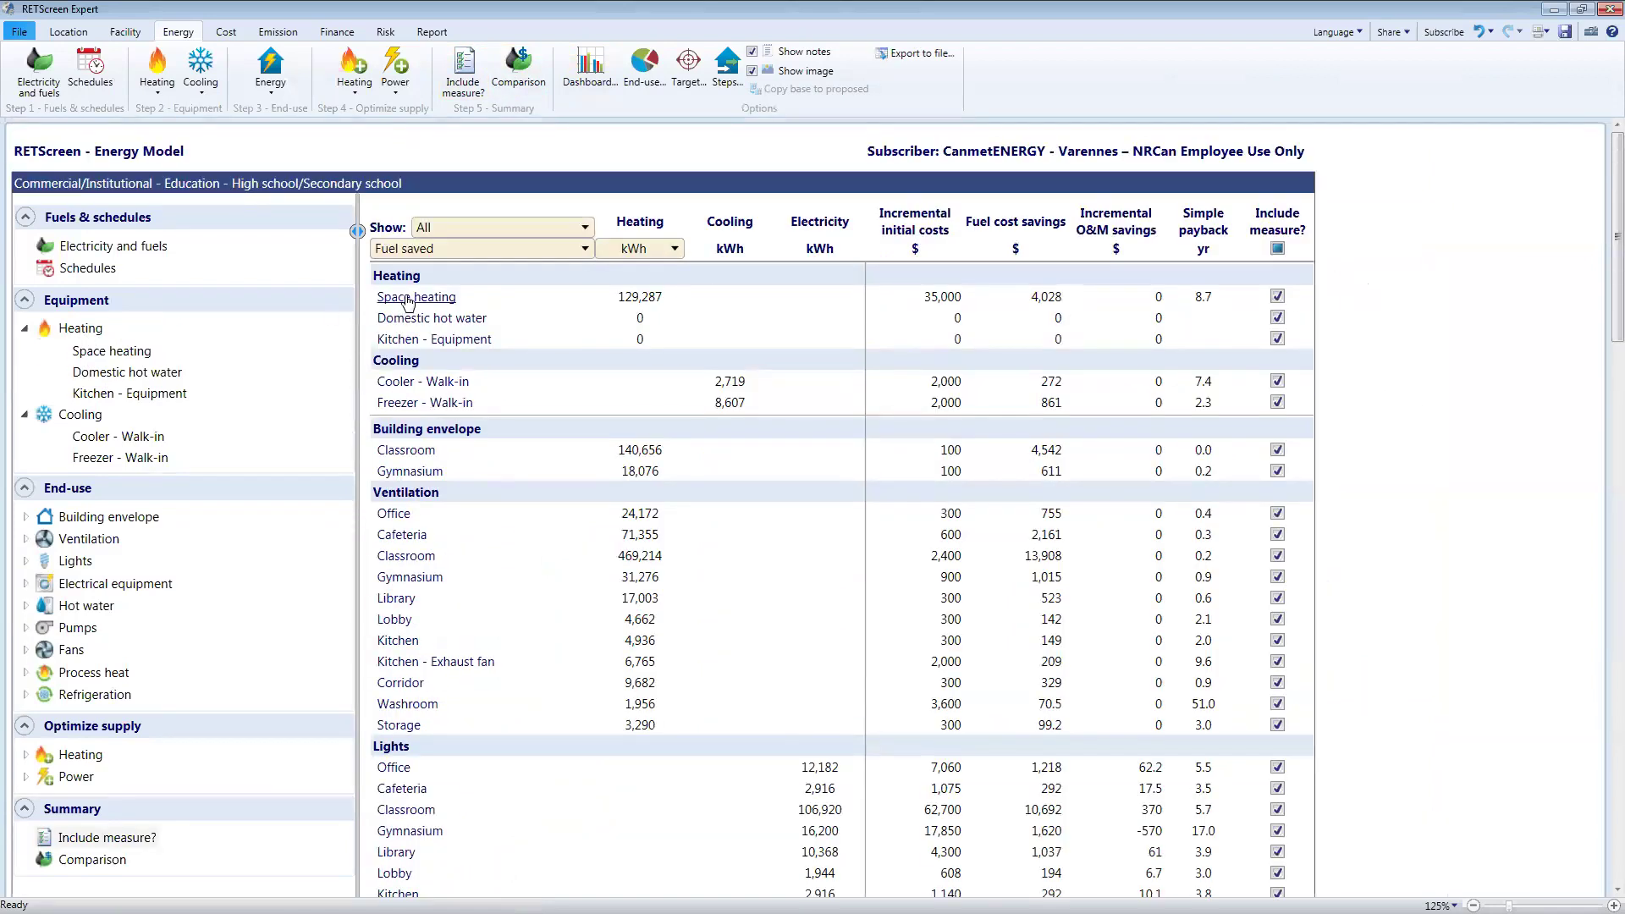
click(1277, 249)
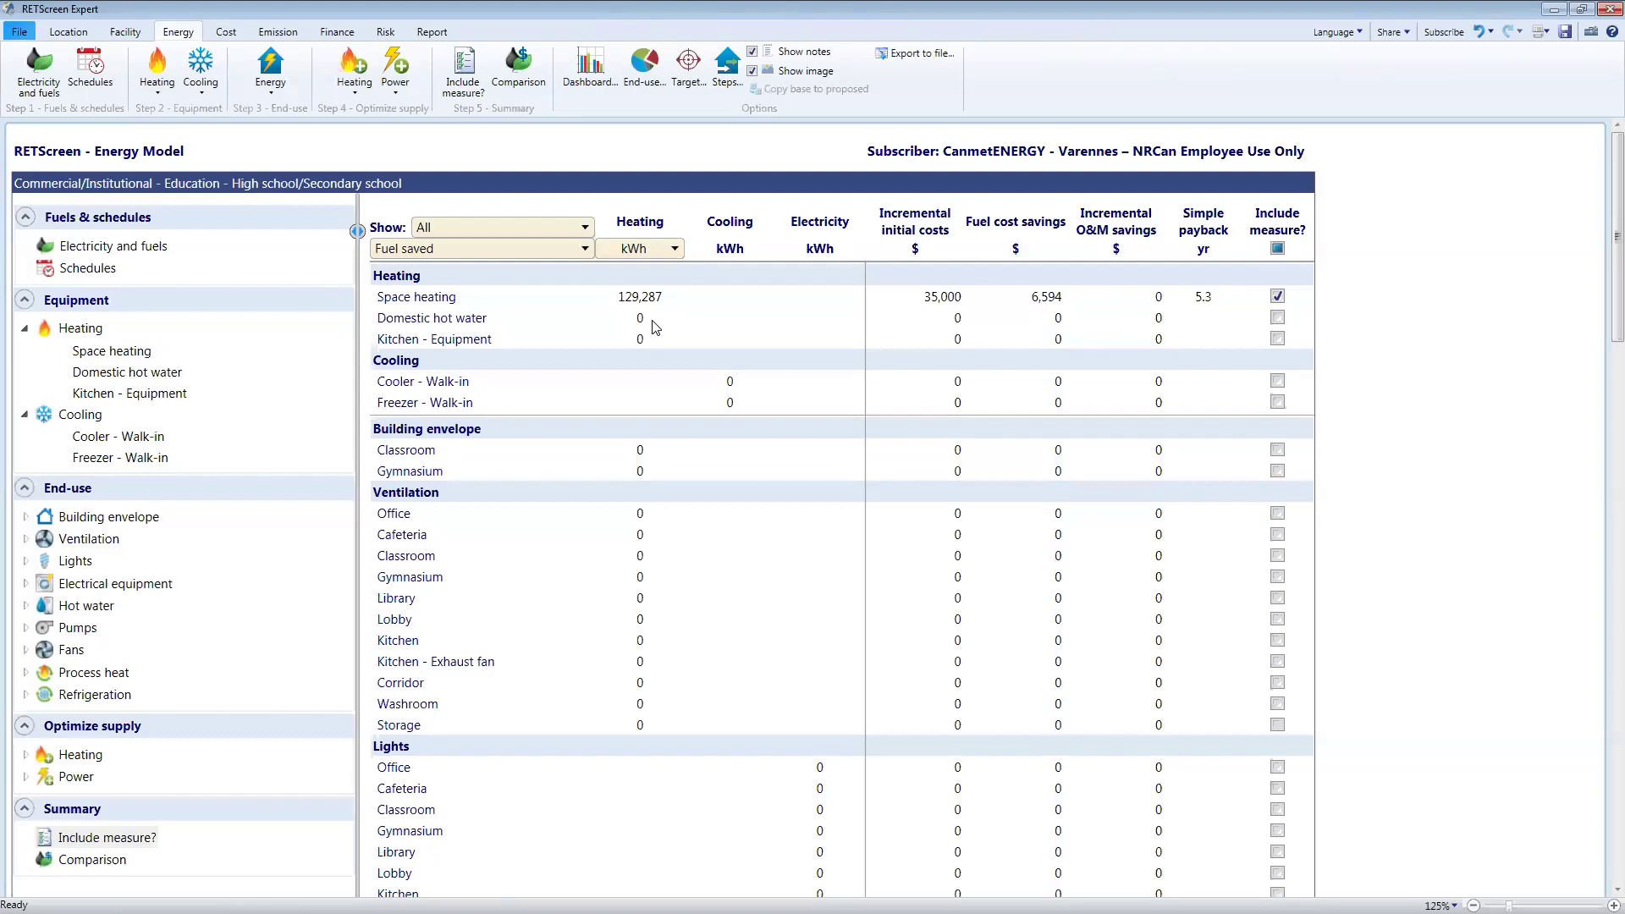
scroll(605, 728, down, 10)
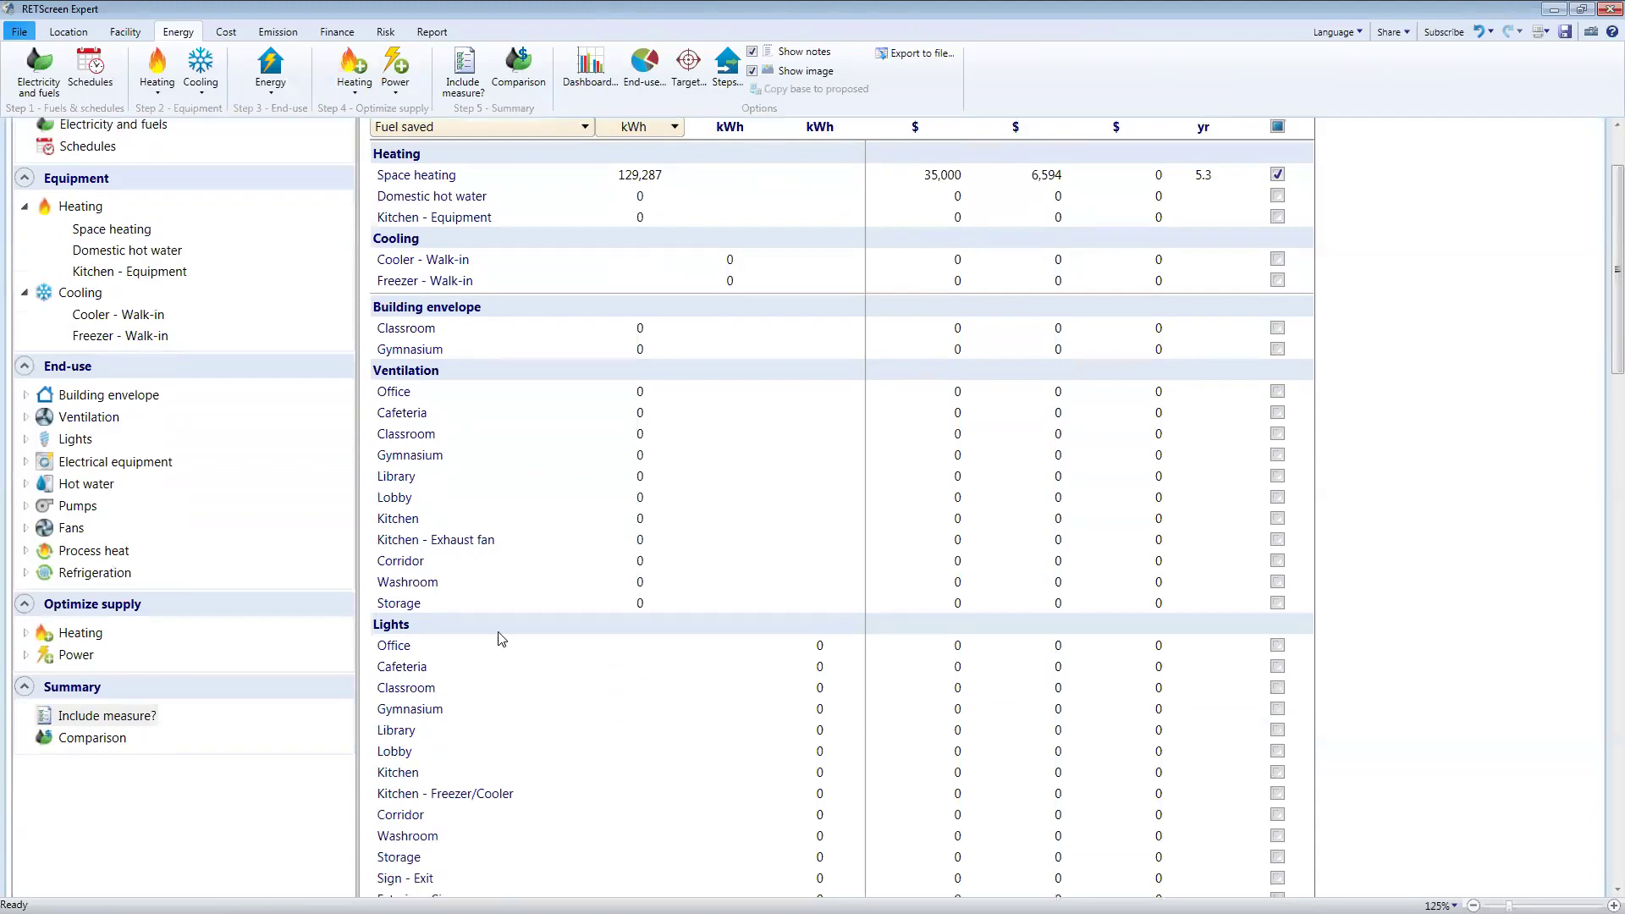
scroll(636, 735, up, 7)
scroll(759, 683, up, 3)
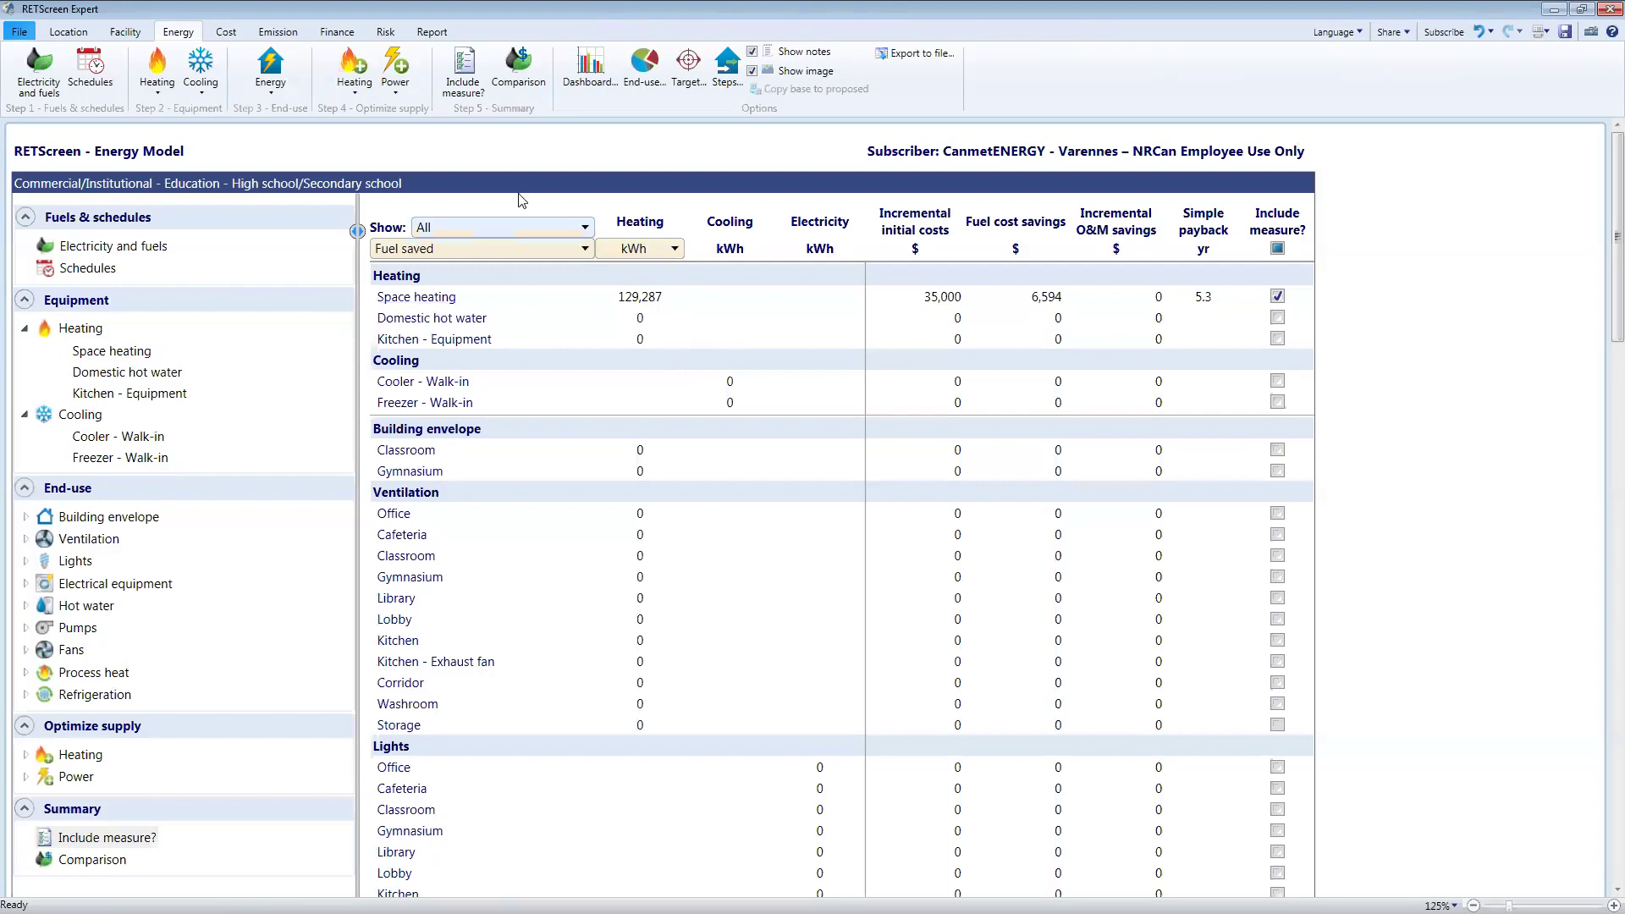
- Review the comparison summary of fuels, project verification, savings and benchmark for the base and proposed cases
click(511, 75)
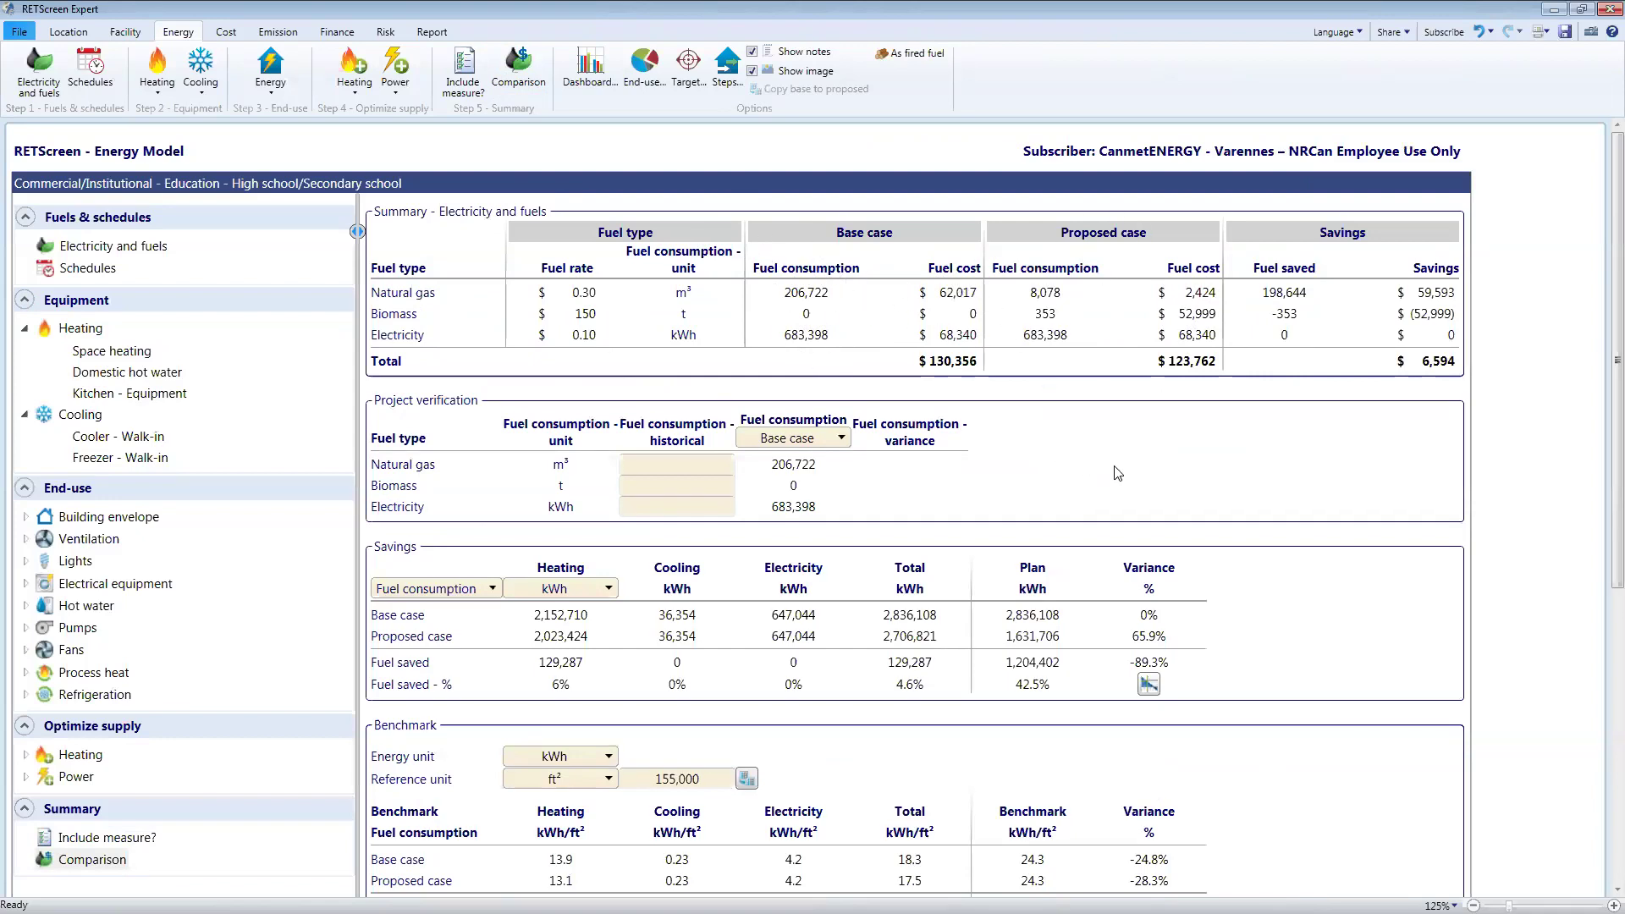
scroll(1080, 467, down, 4)
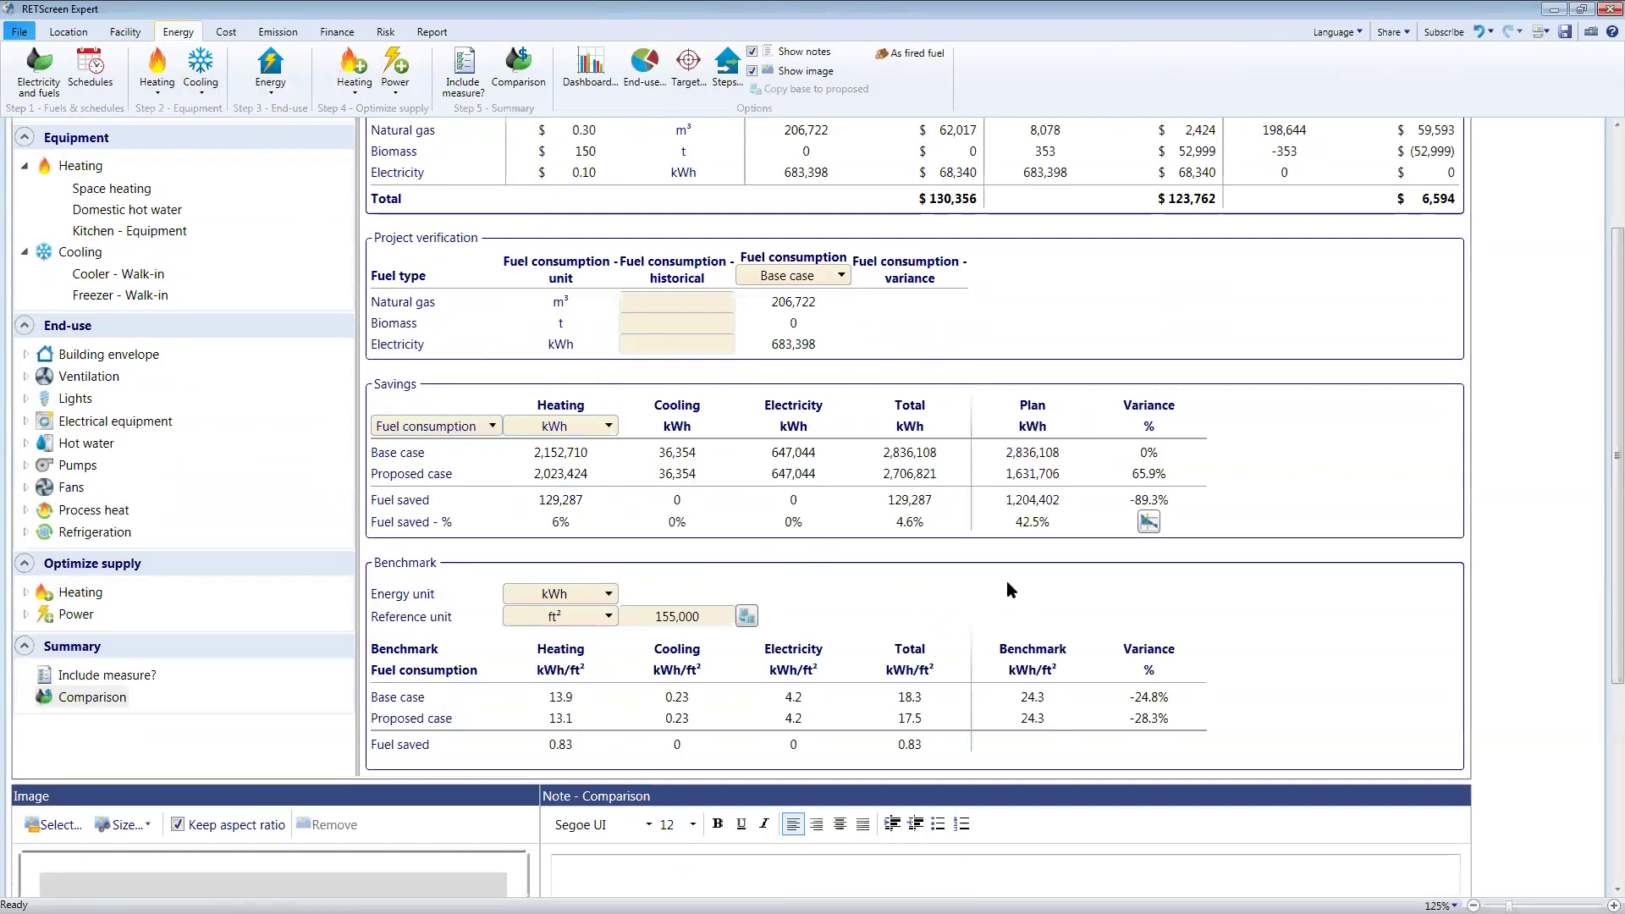
scroll(1011, 614, up, 3)
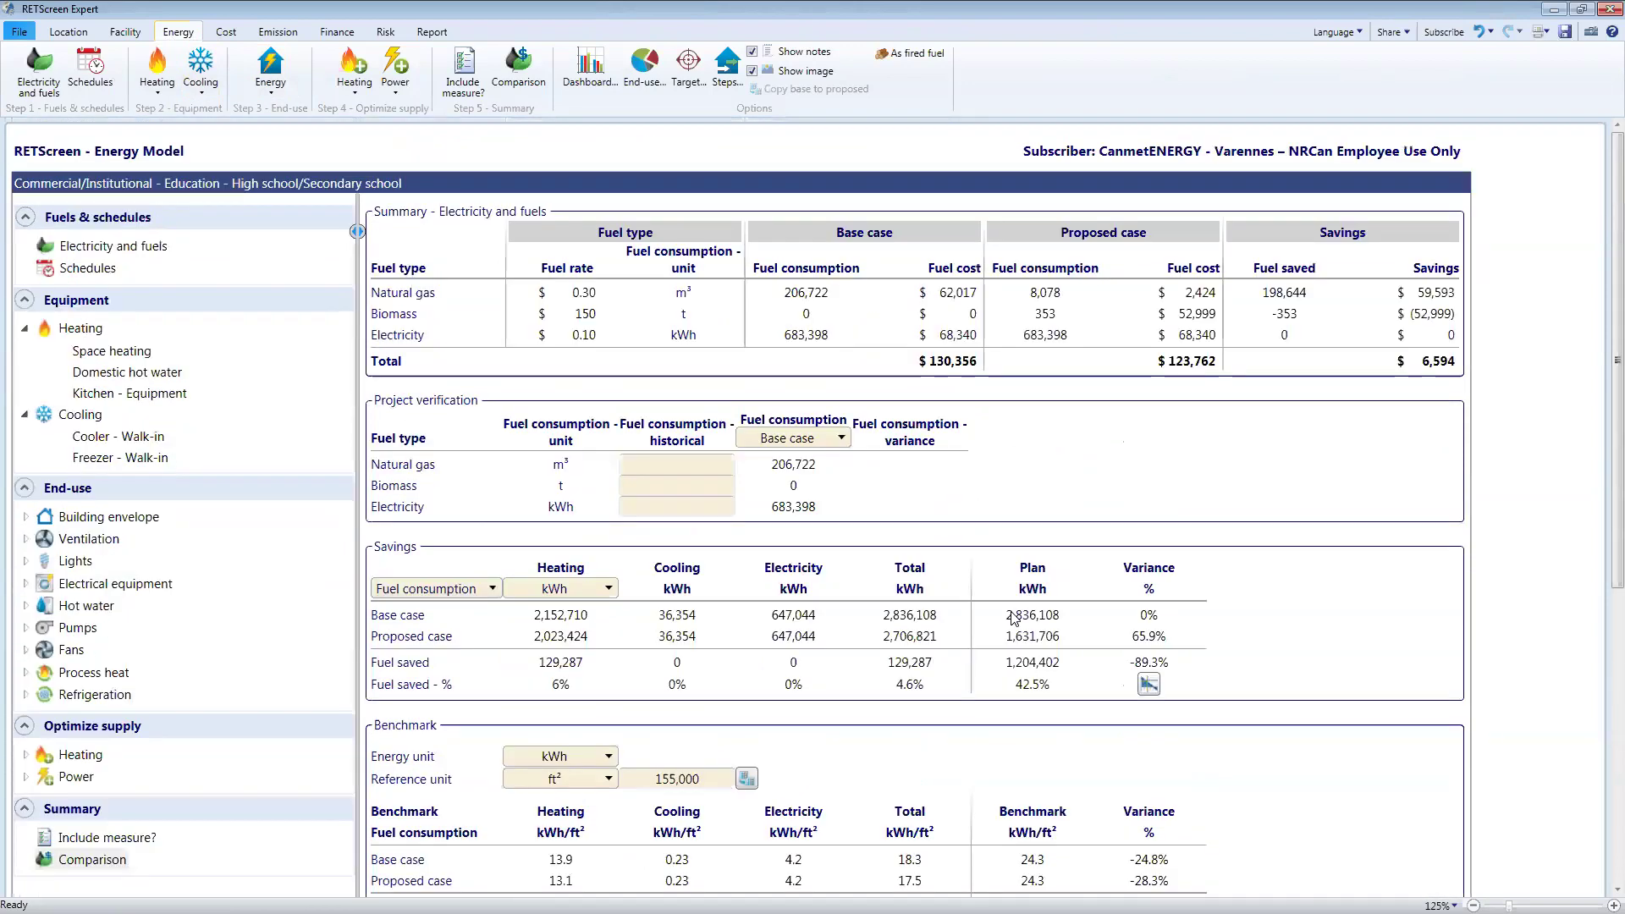
- Open the Solar water heater from the measures list and review its load, collector, cost and summary data
click(463, 75)
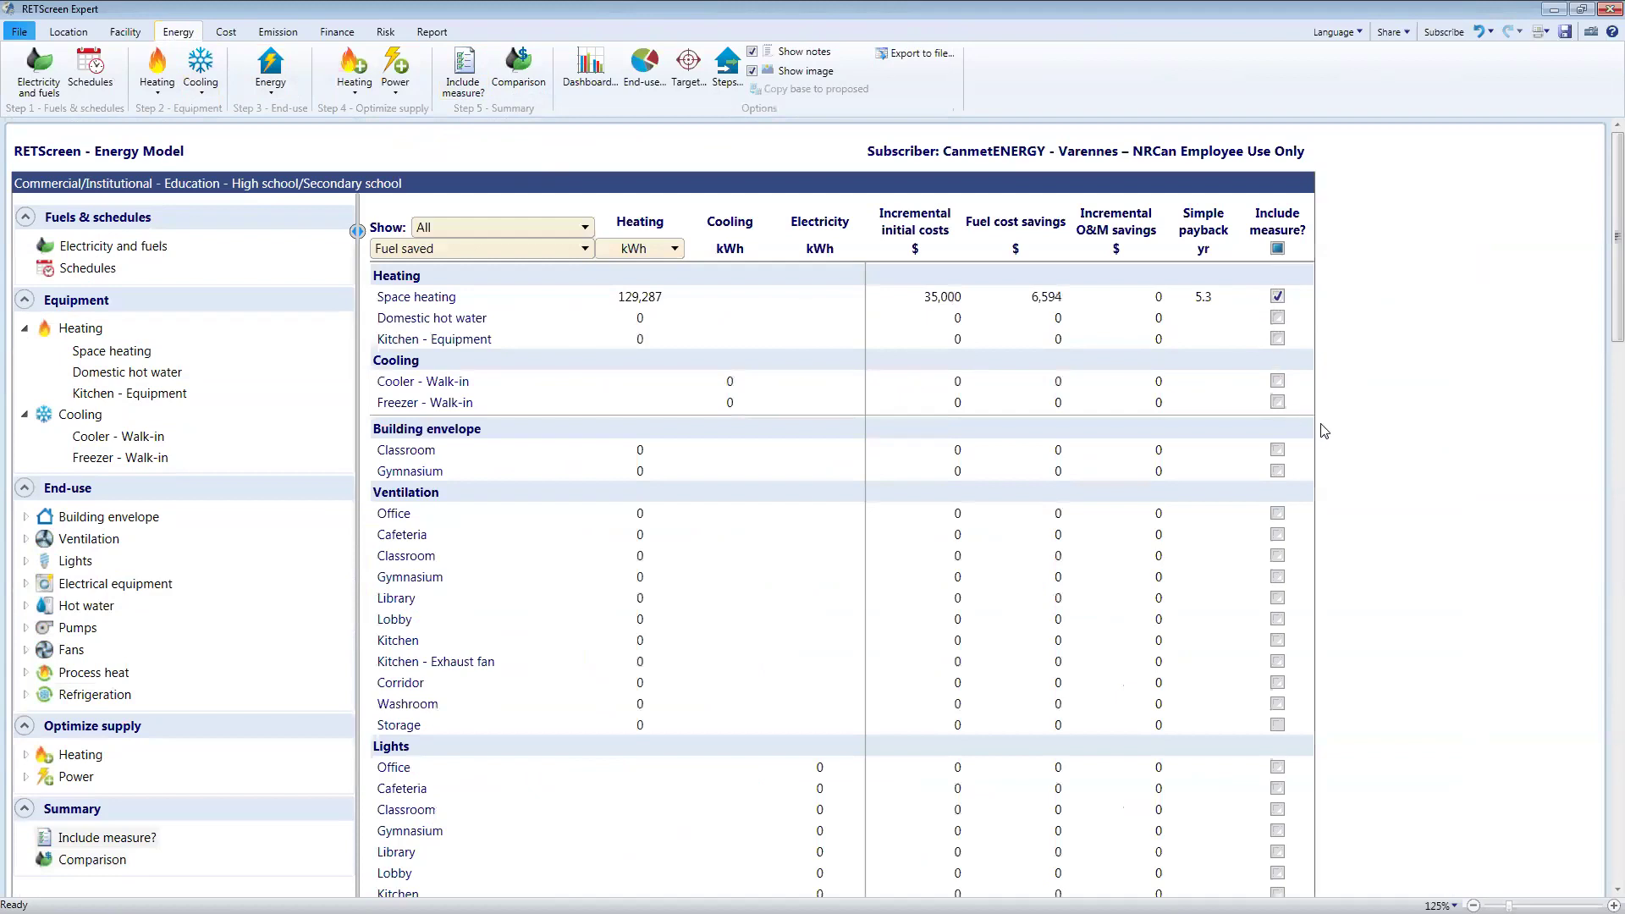
scroll(1325, 432, down, 10)
scroll(1313, 444, down, 5)
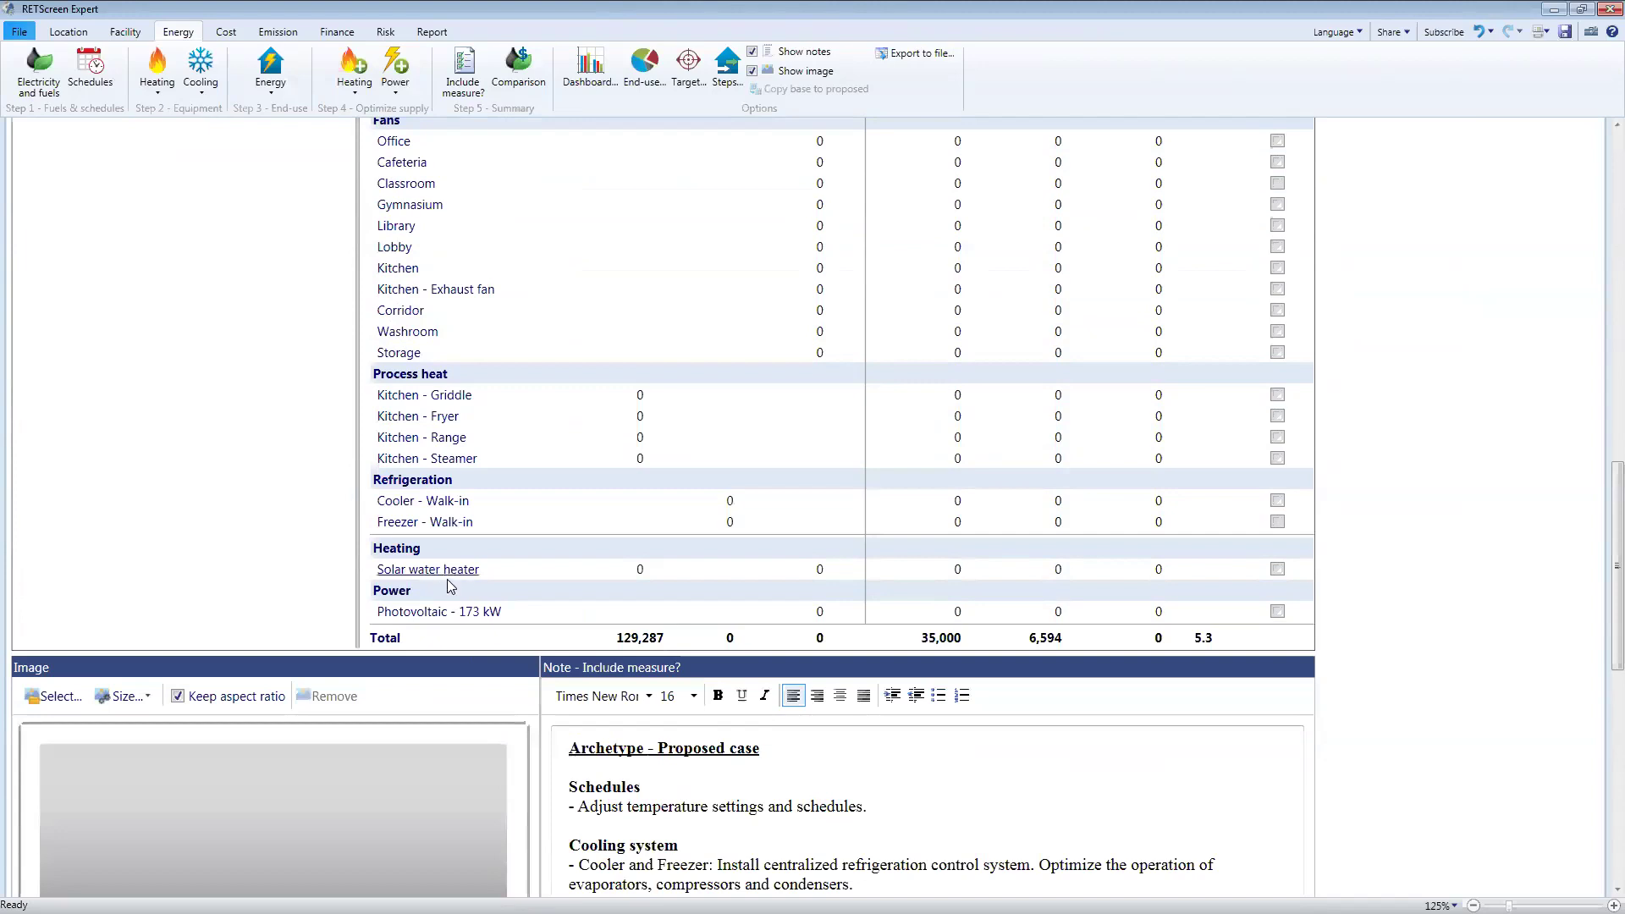
click(366, 83)
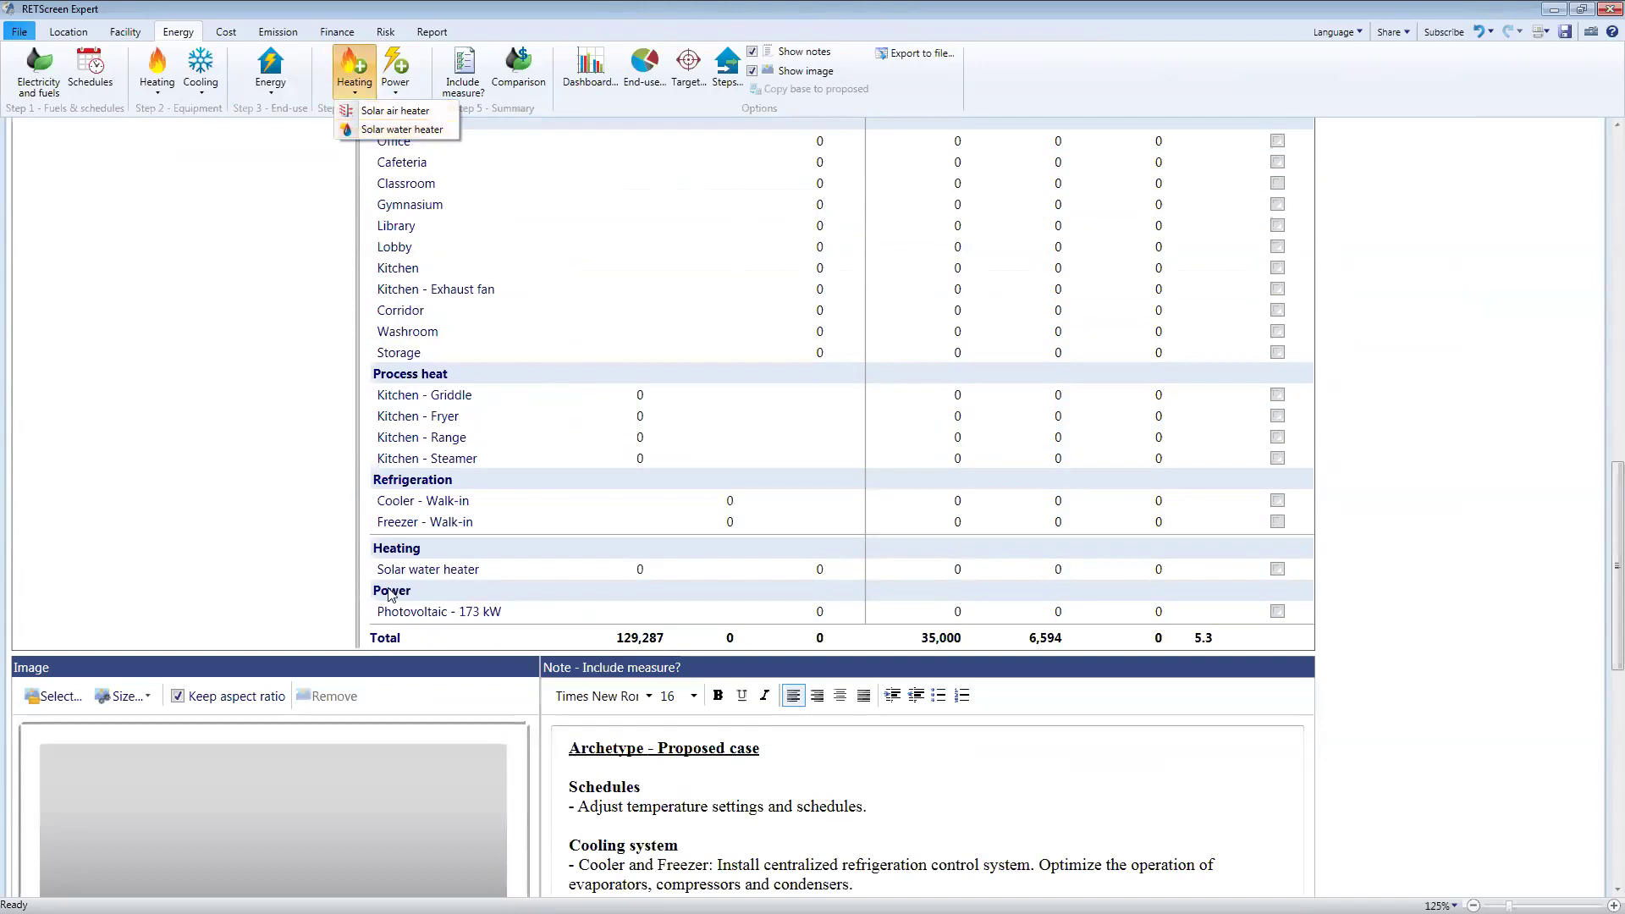
click(434, 573)
click(452, 575)
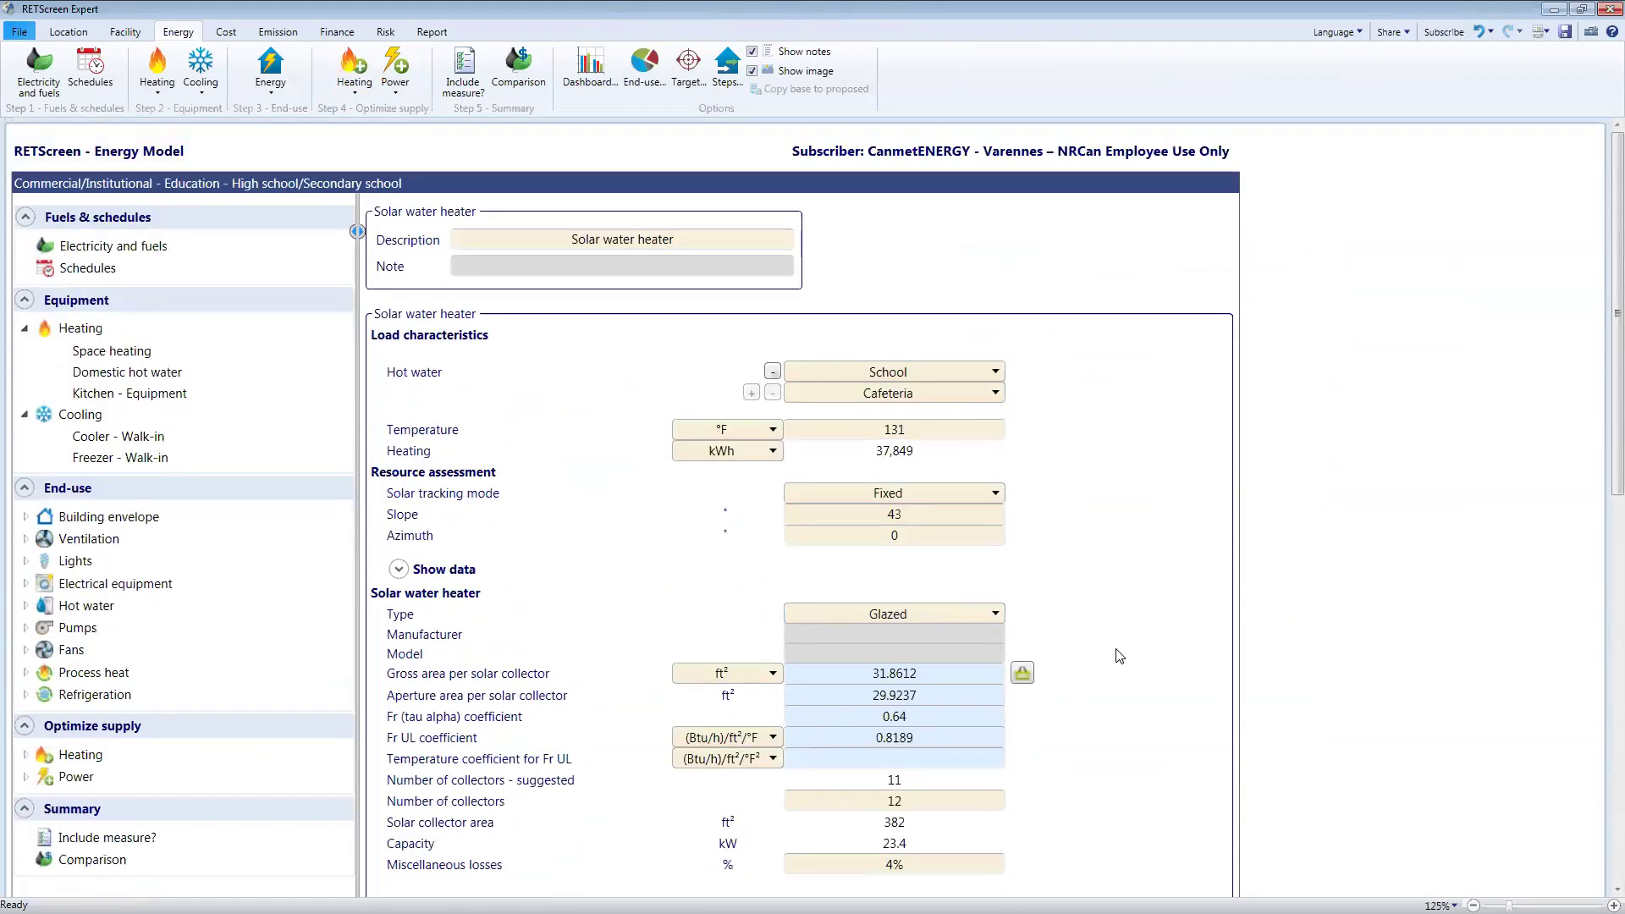
scroll(1119, 656, down, 5)
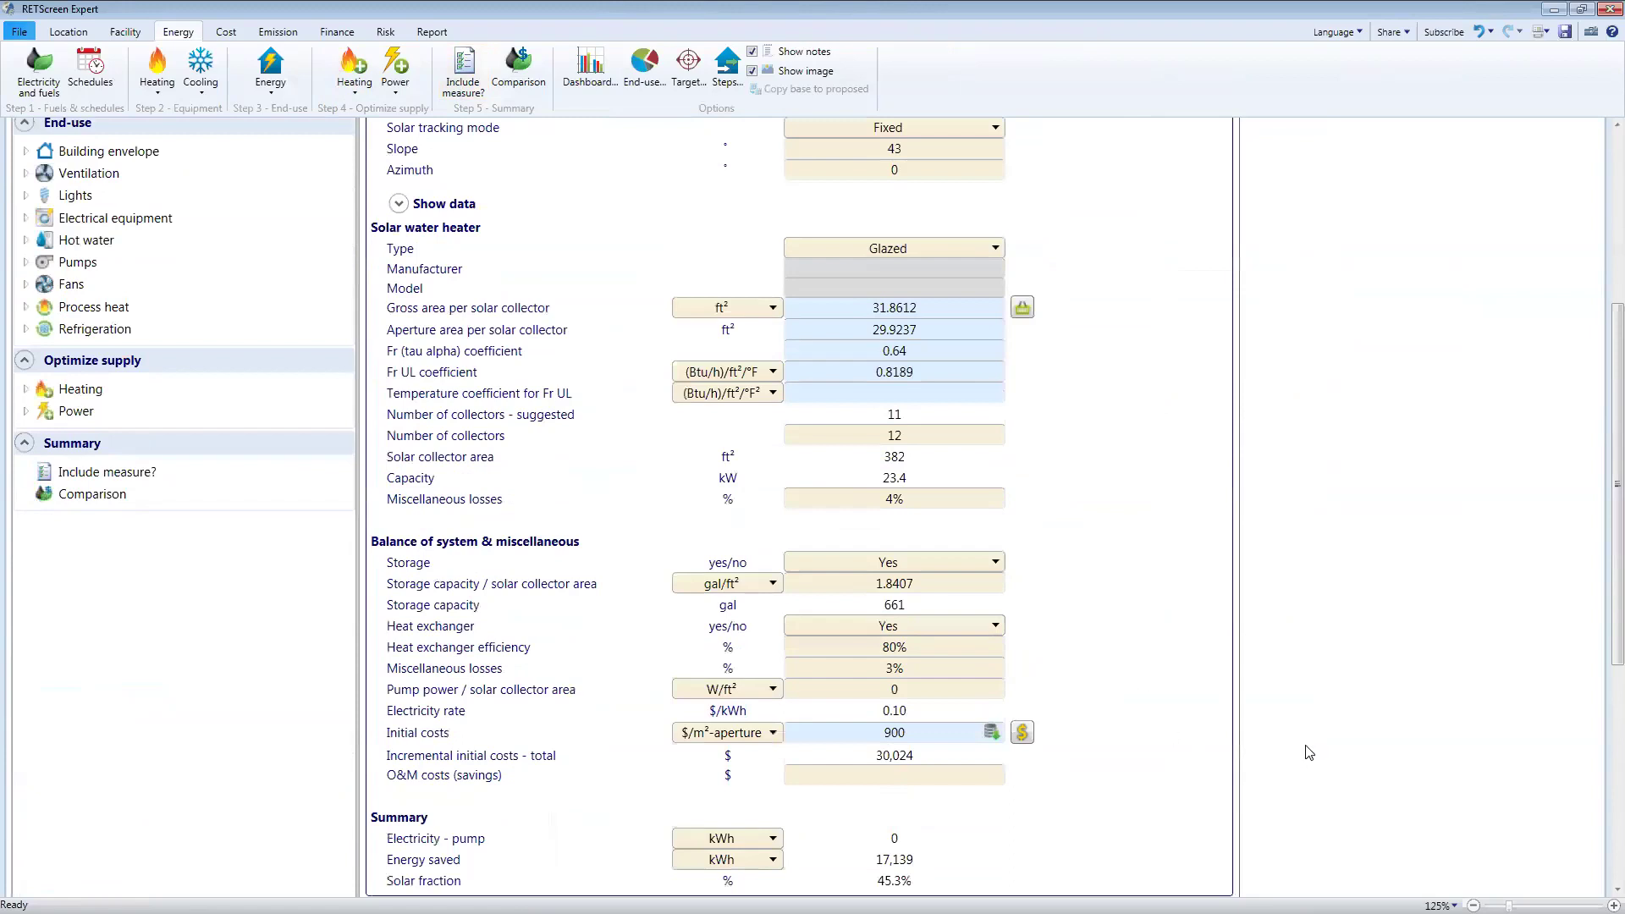
- Try including the Solar water heater in the measures summary and exclude it again
scroll(1339, 740, down, 10)
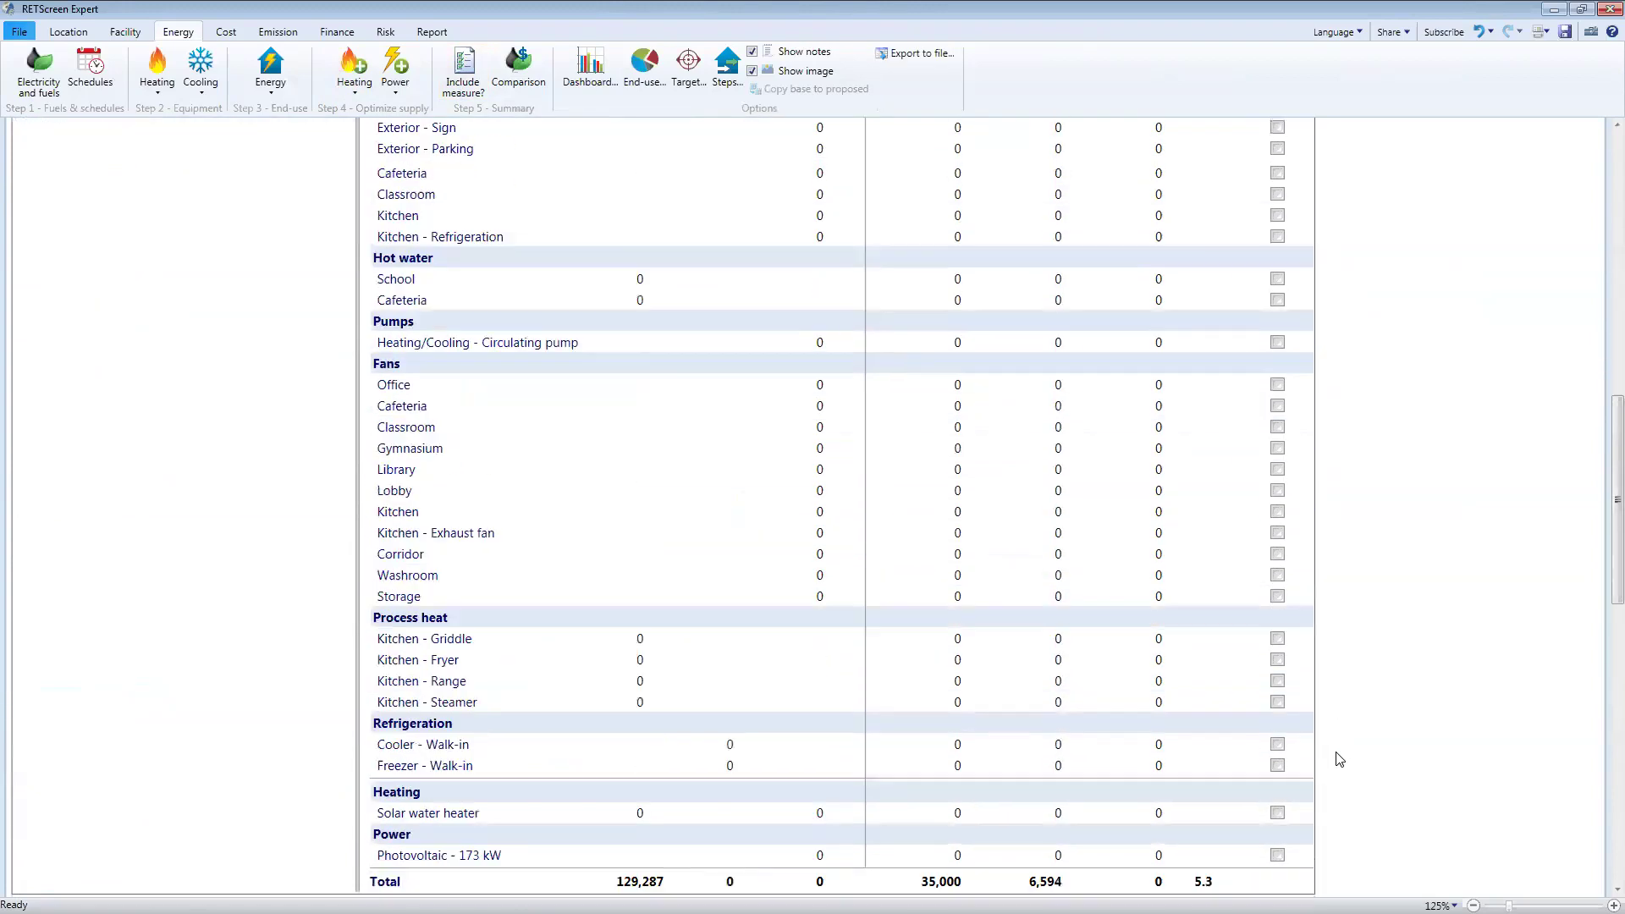
scroll(1303, 737, down, 3)
click(1277, 570)
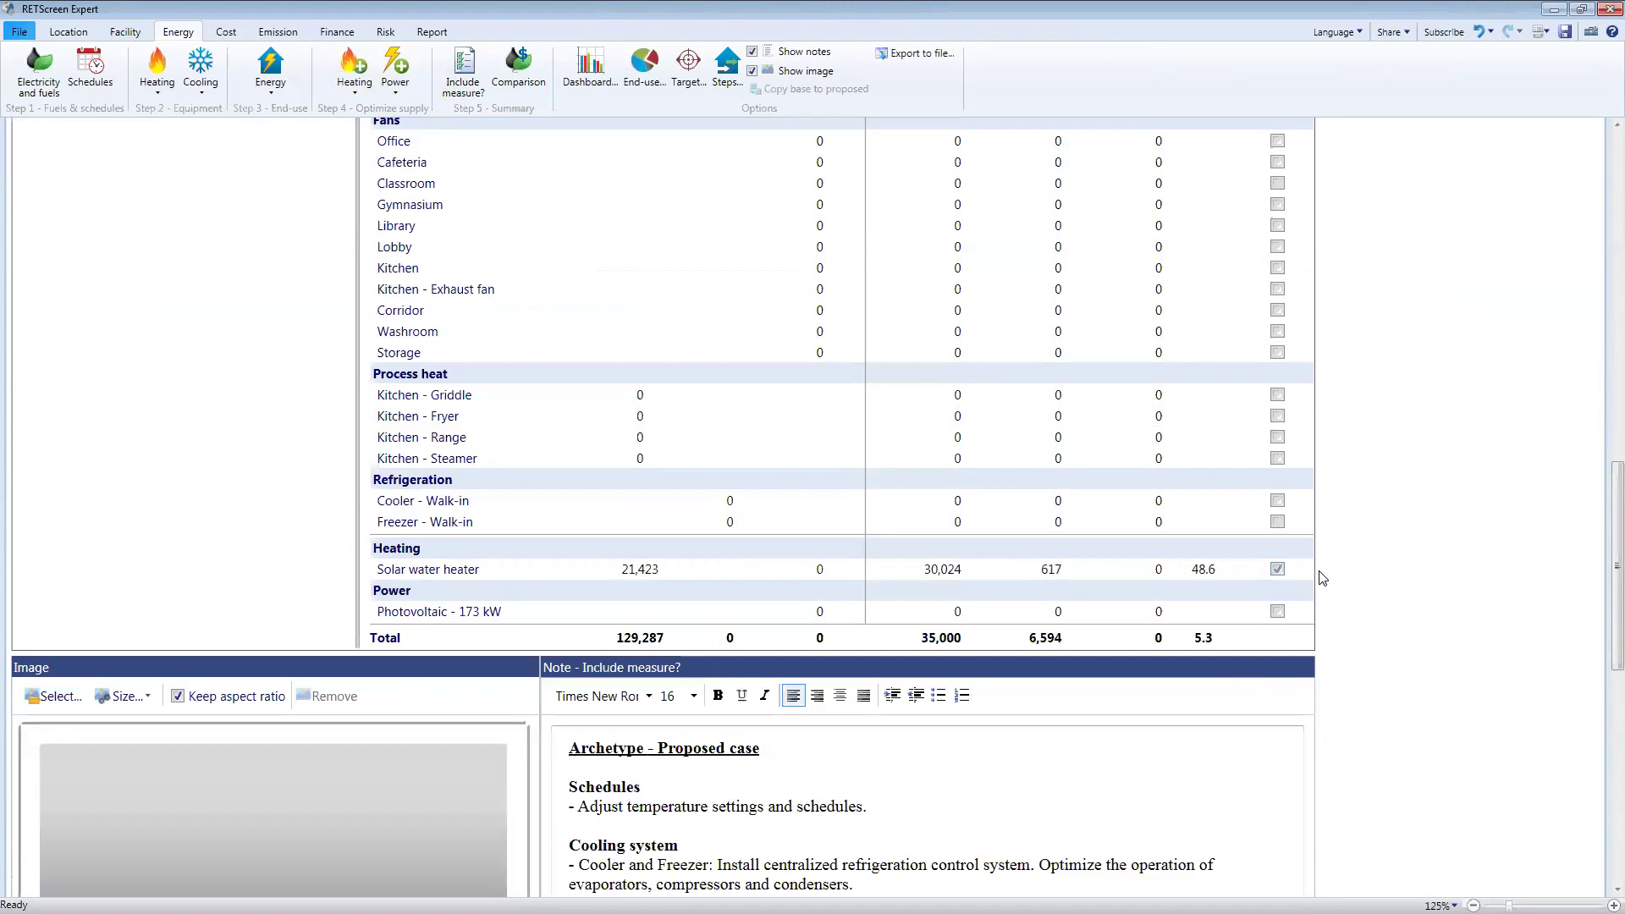
click(1277, 569)
click(1278, 569)
scroll(1342, 605, up, 6)
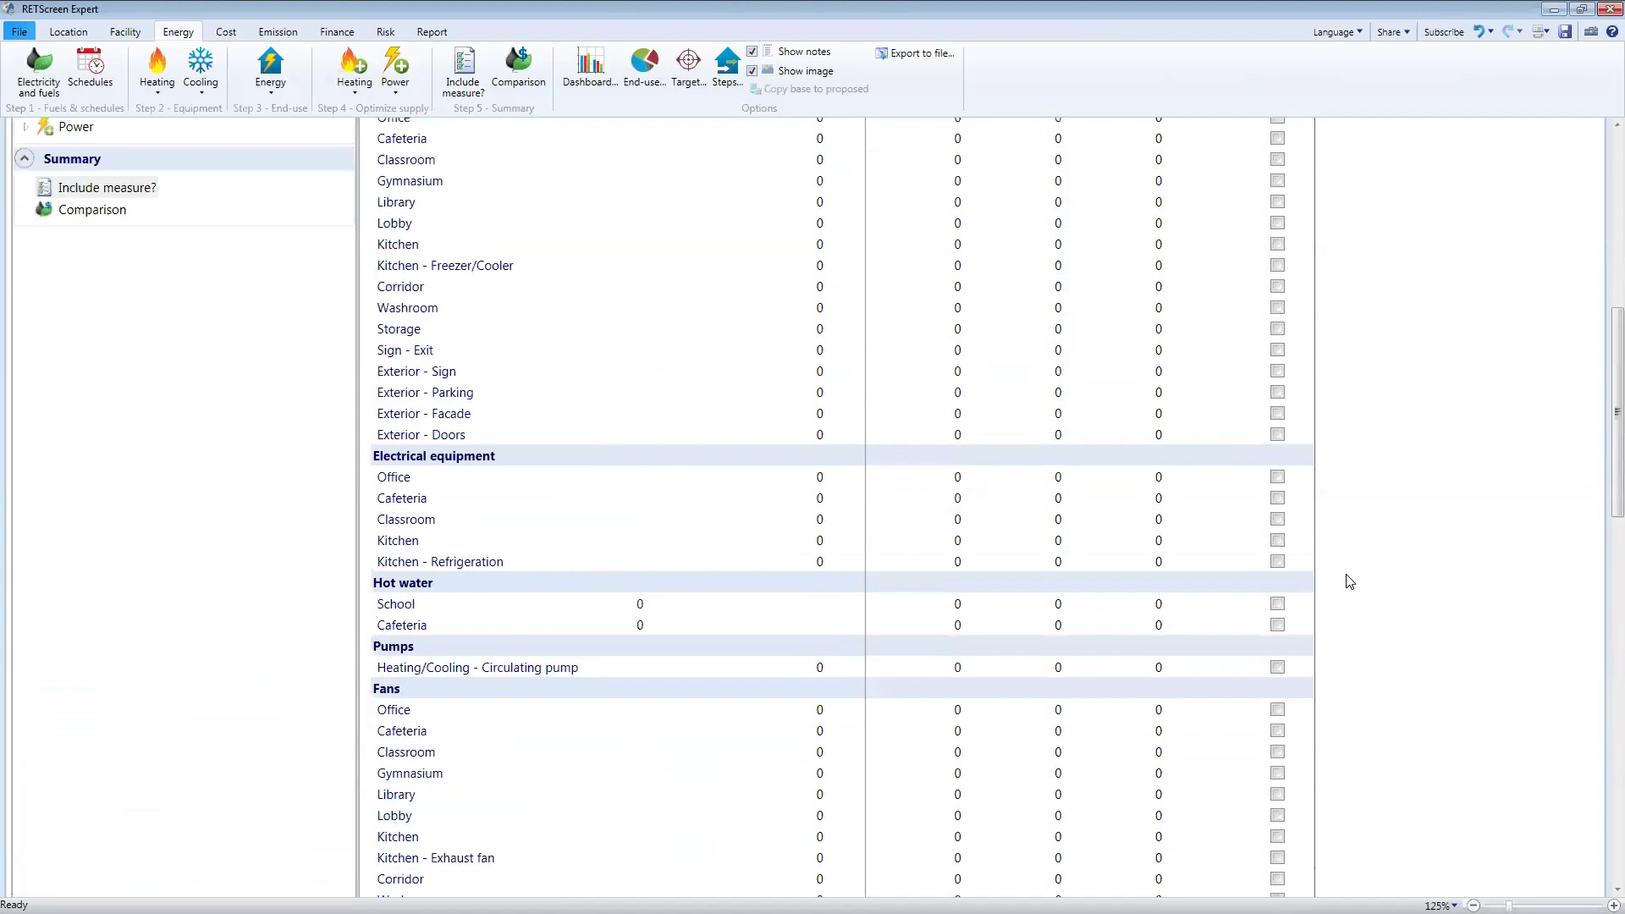
scroll(1349, 581, up, 8)
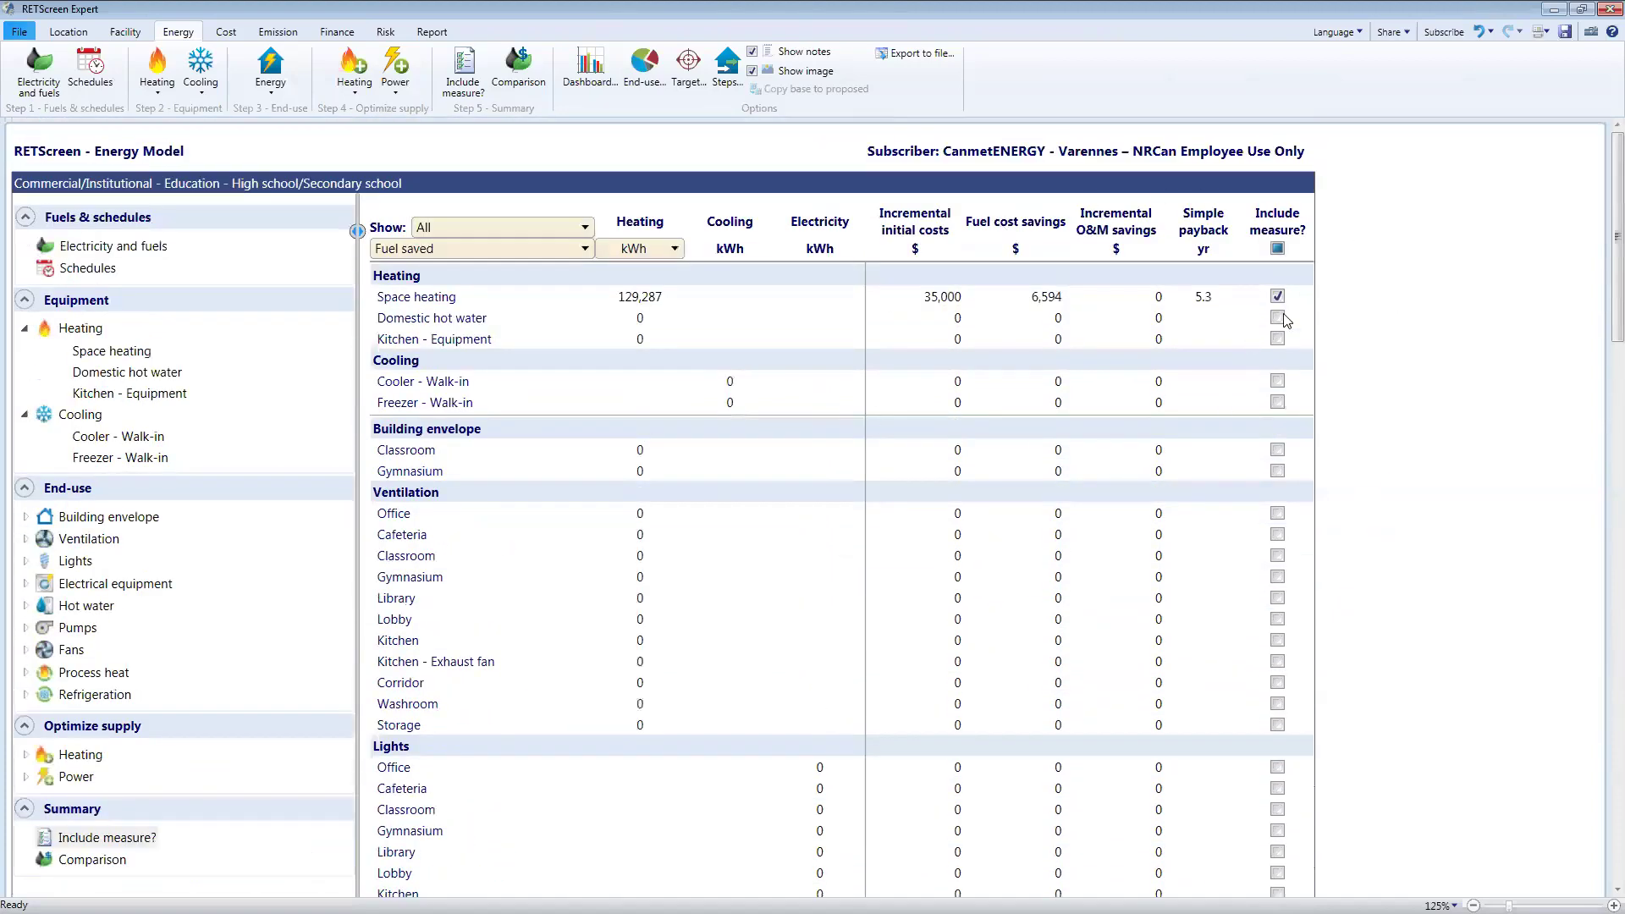
- Open the cost analysis and expand the breakdown of the incremental initial costs
click(225, 32)
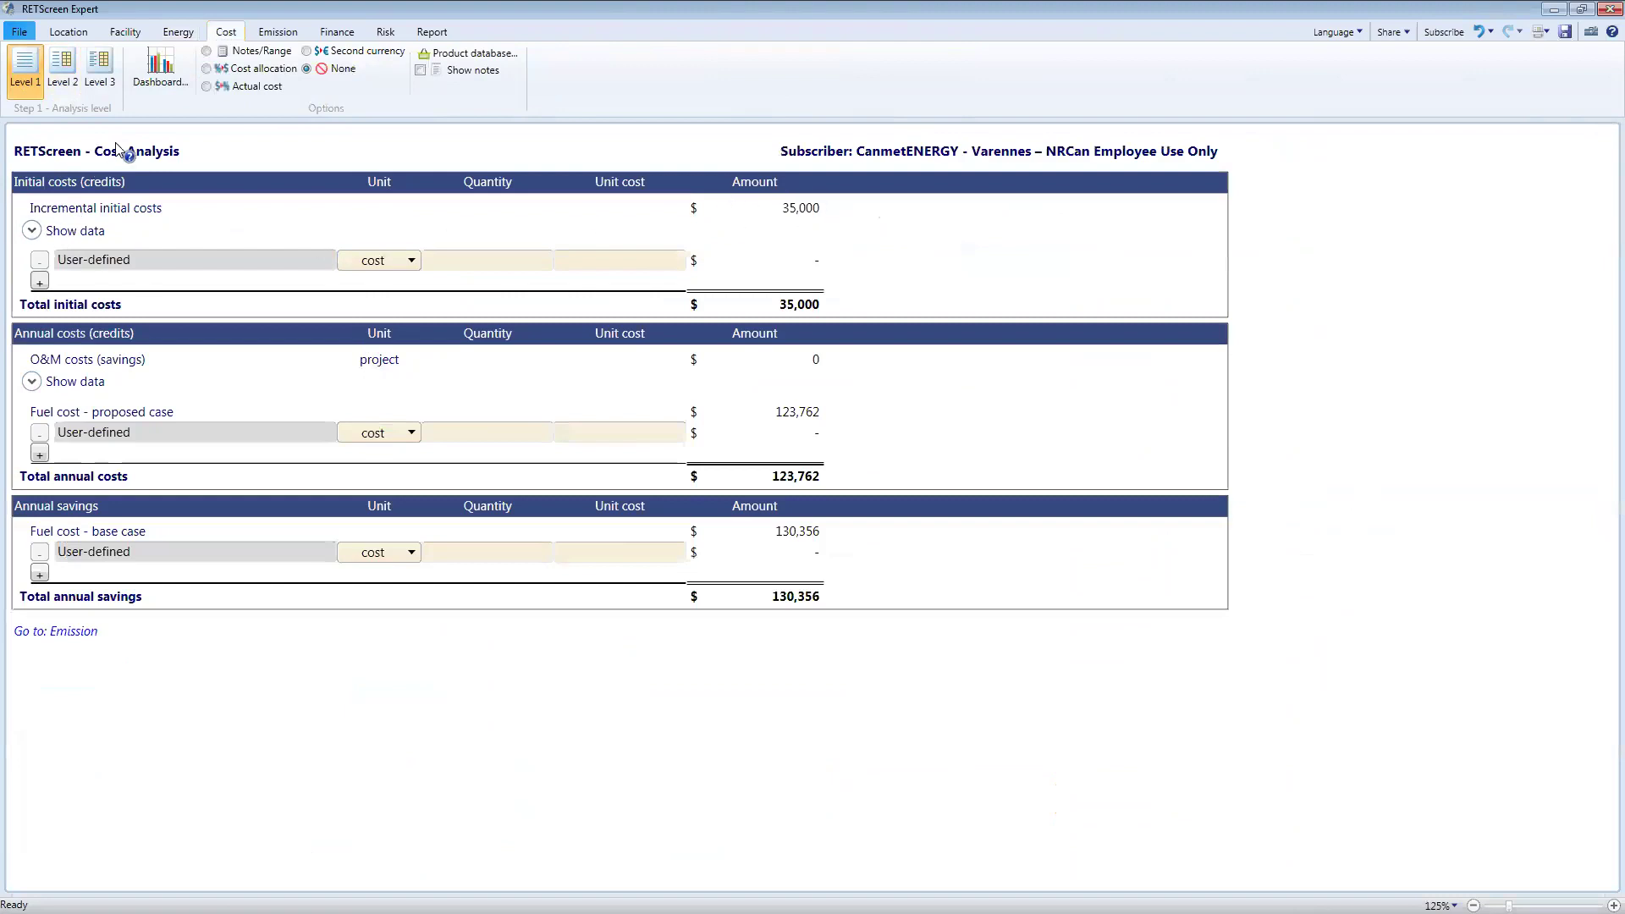
click(32, 231)
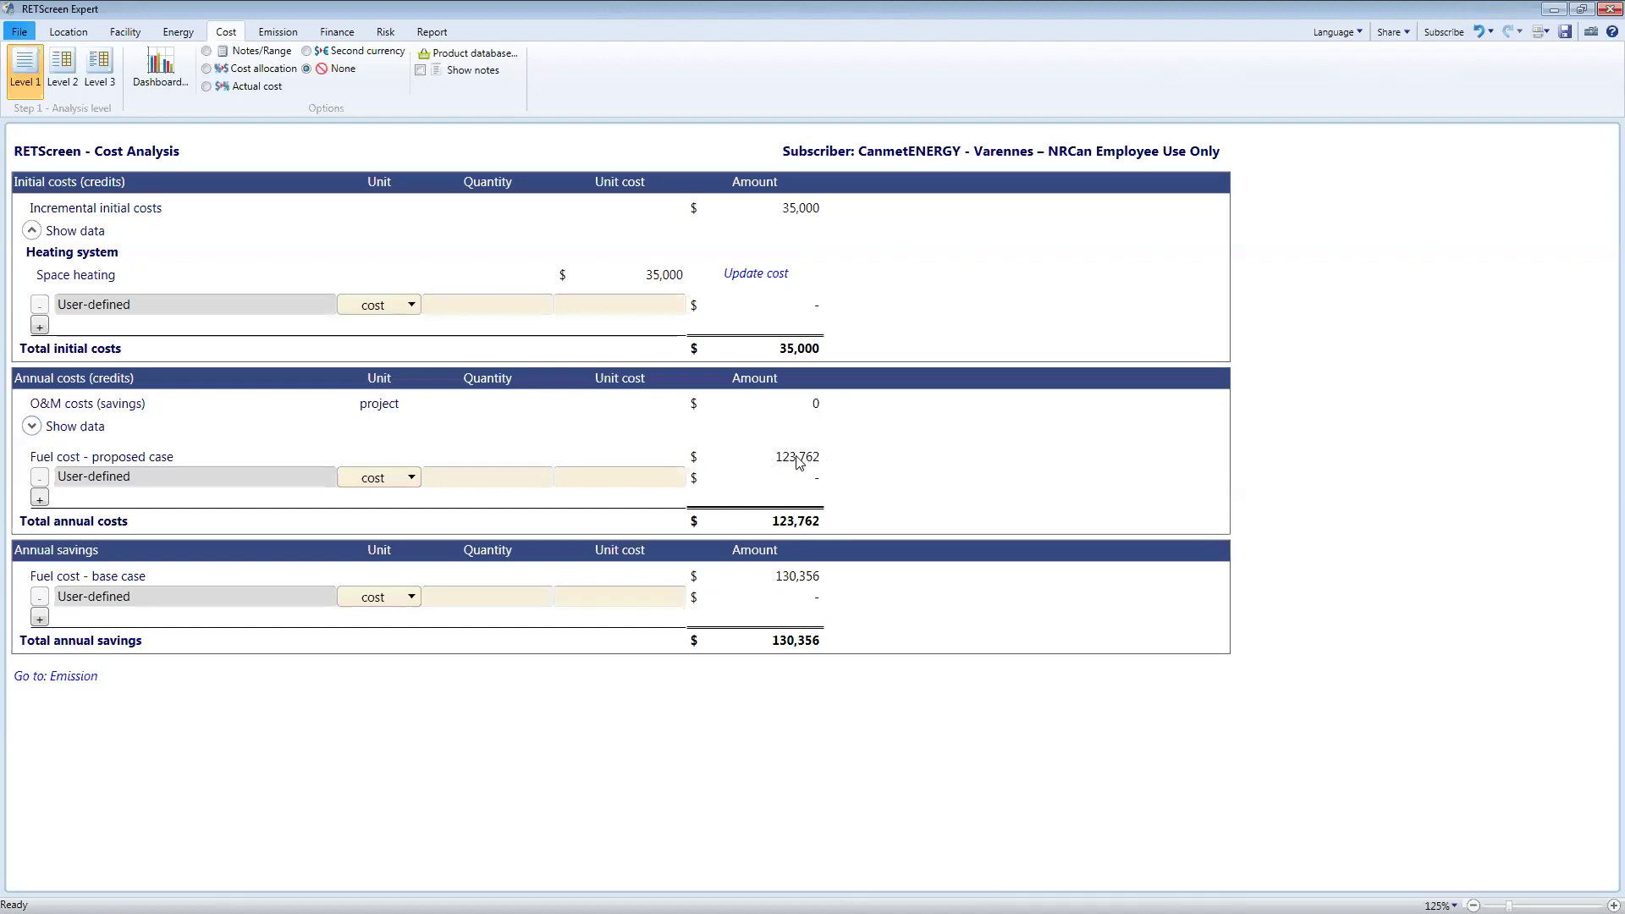
- Check the O&M cost breakdown and review the Level 2 cost analysis, including the incremental initial costs, annual fuel costs and periodic costs
click(31, 427)
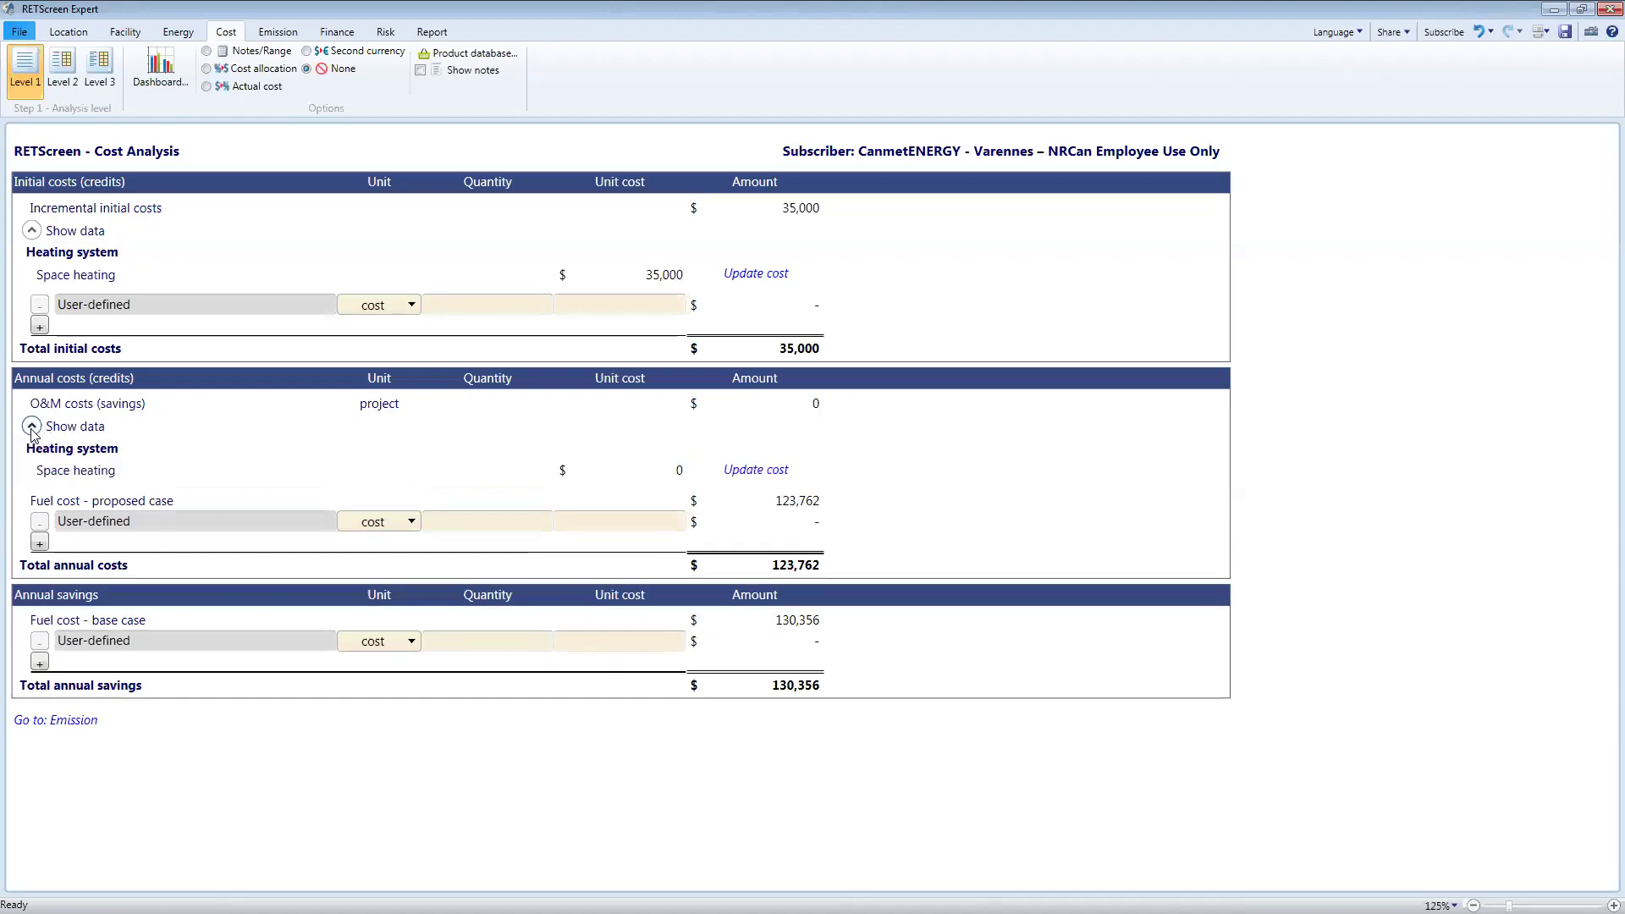
click(32, 428)
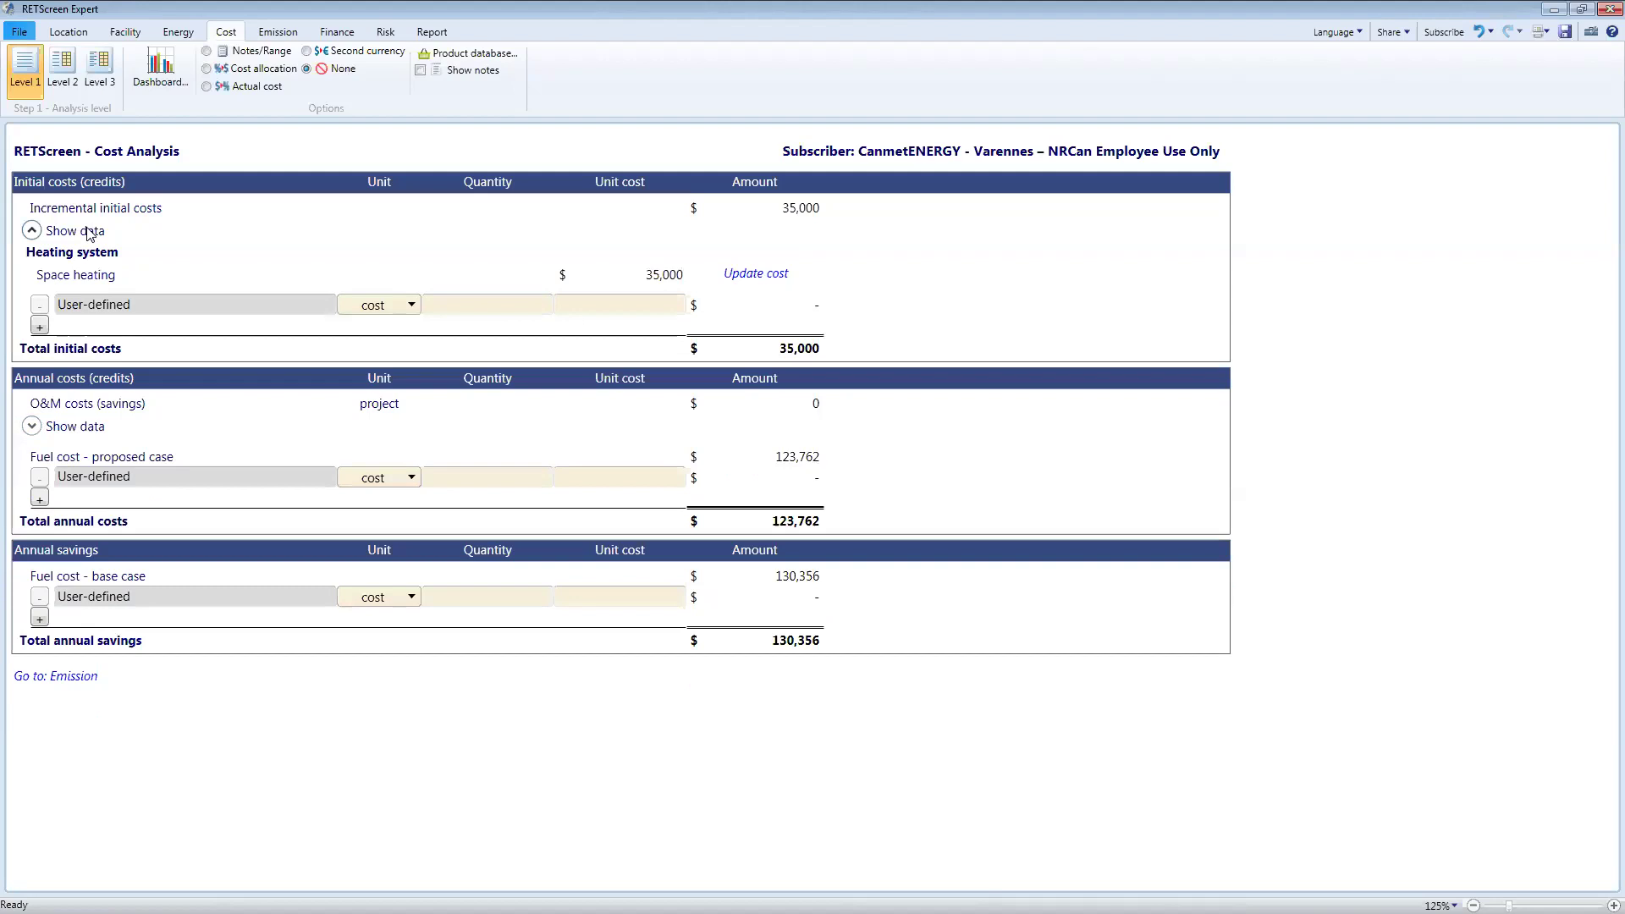
click(71, 87)
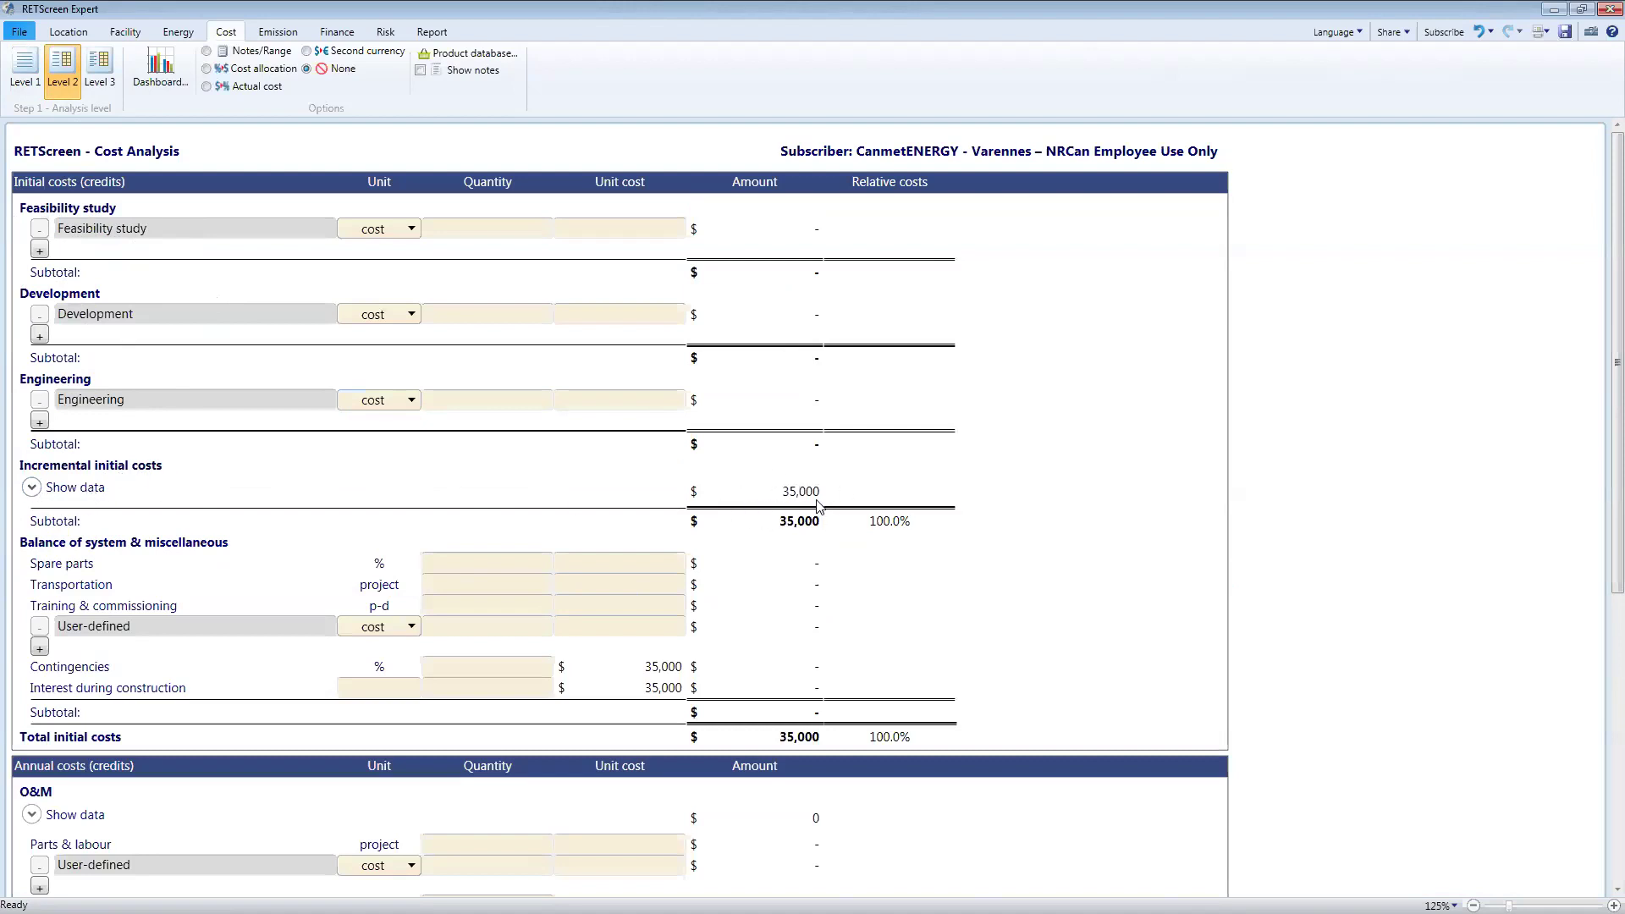
click(33, 488)
scroll(363, 589, down, 5)
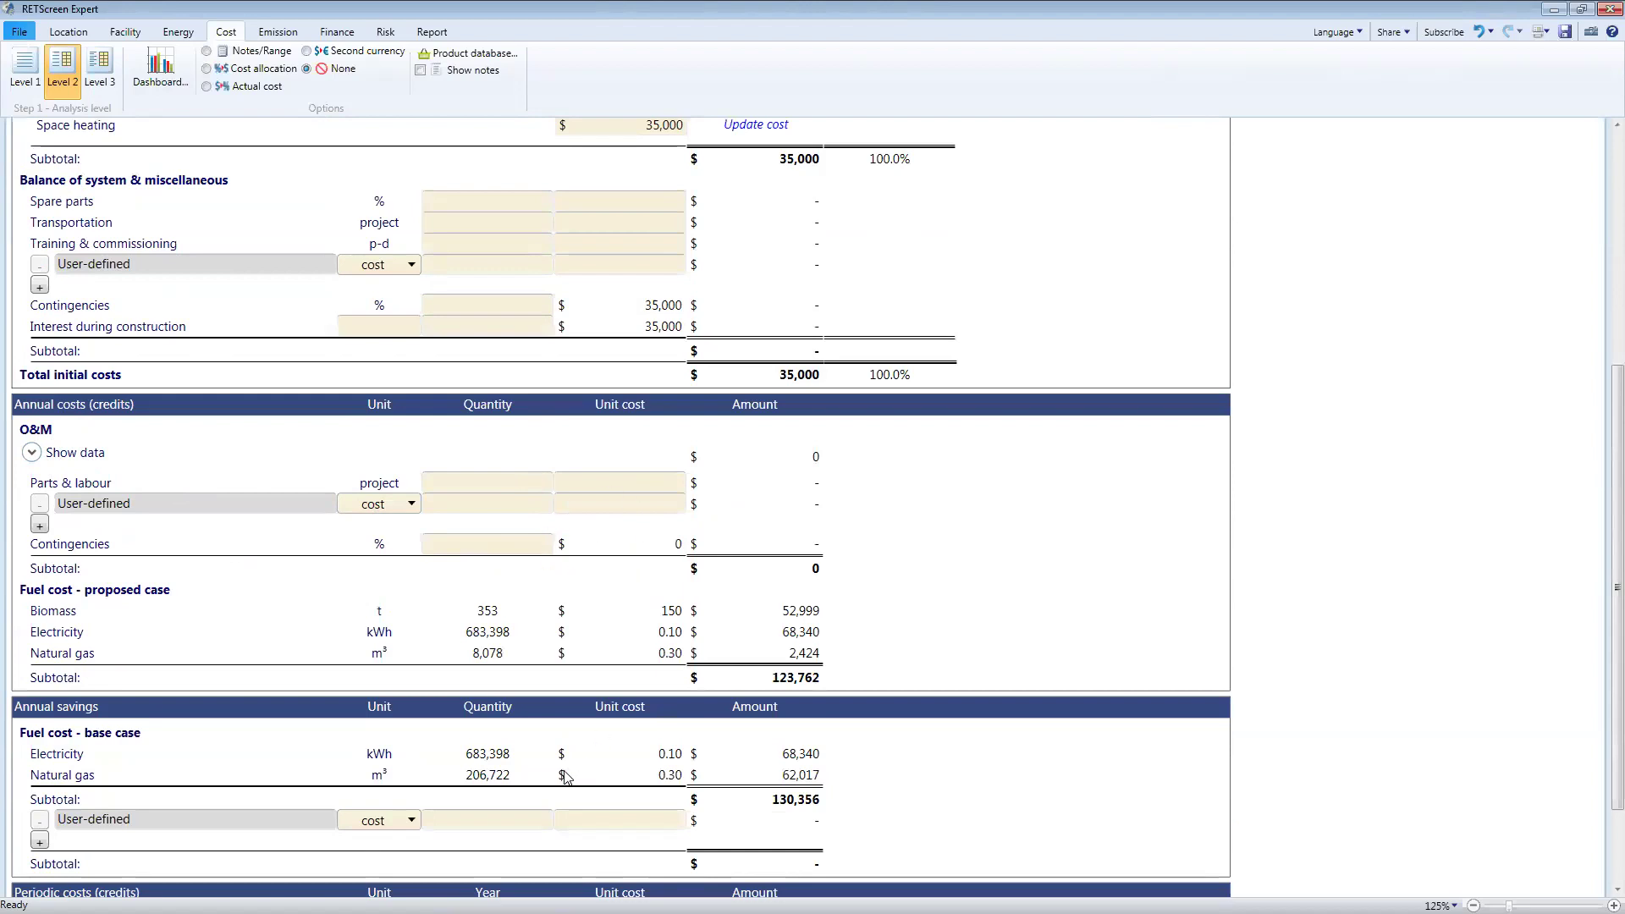
scroll(565, 777, down, 3)
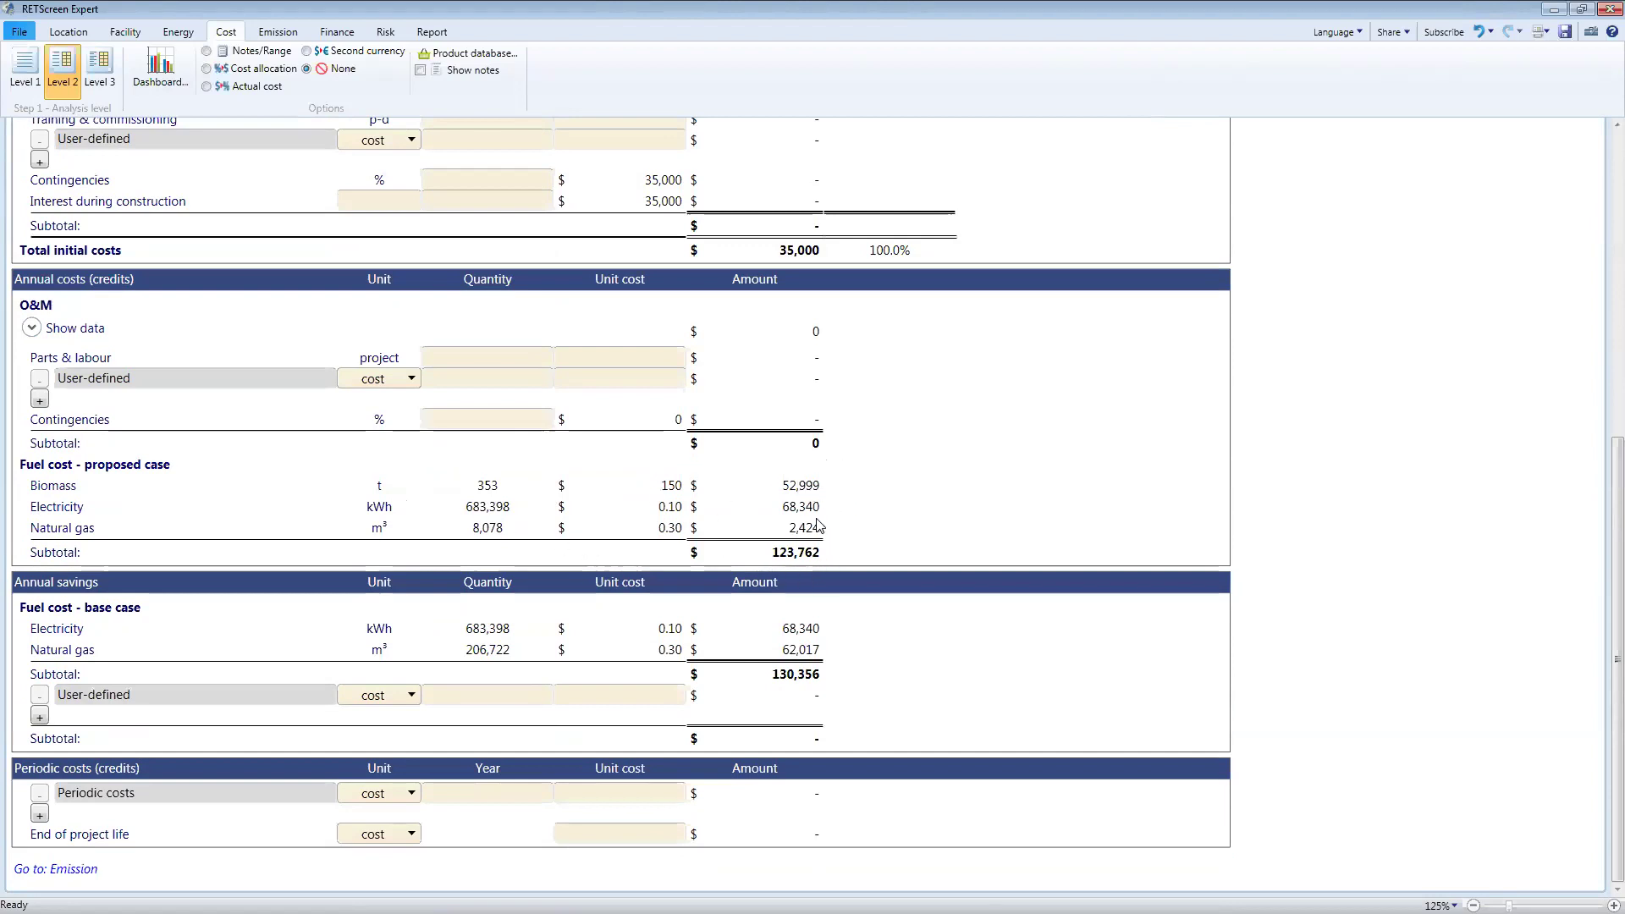
scroll(866, 559, up, 6)
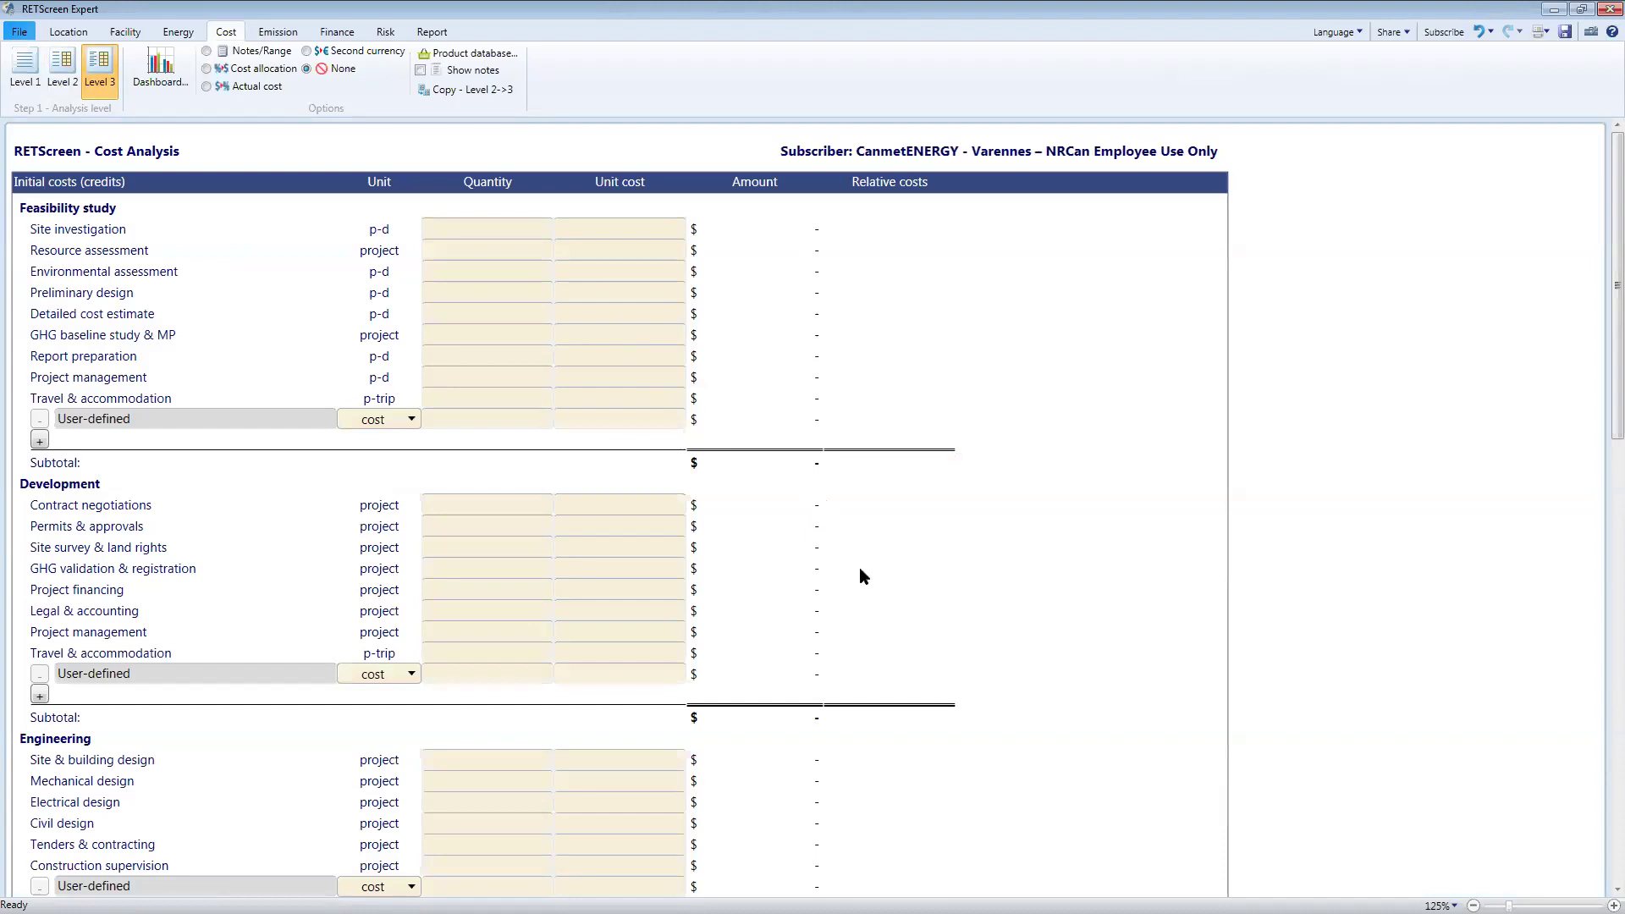
- Try the Cost allocation and Second currency options in the Level 3 cost analysis and set the option back to None
click(269, 74)
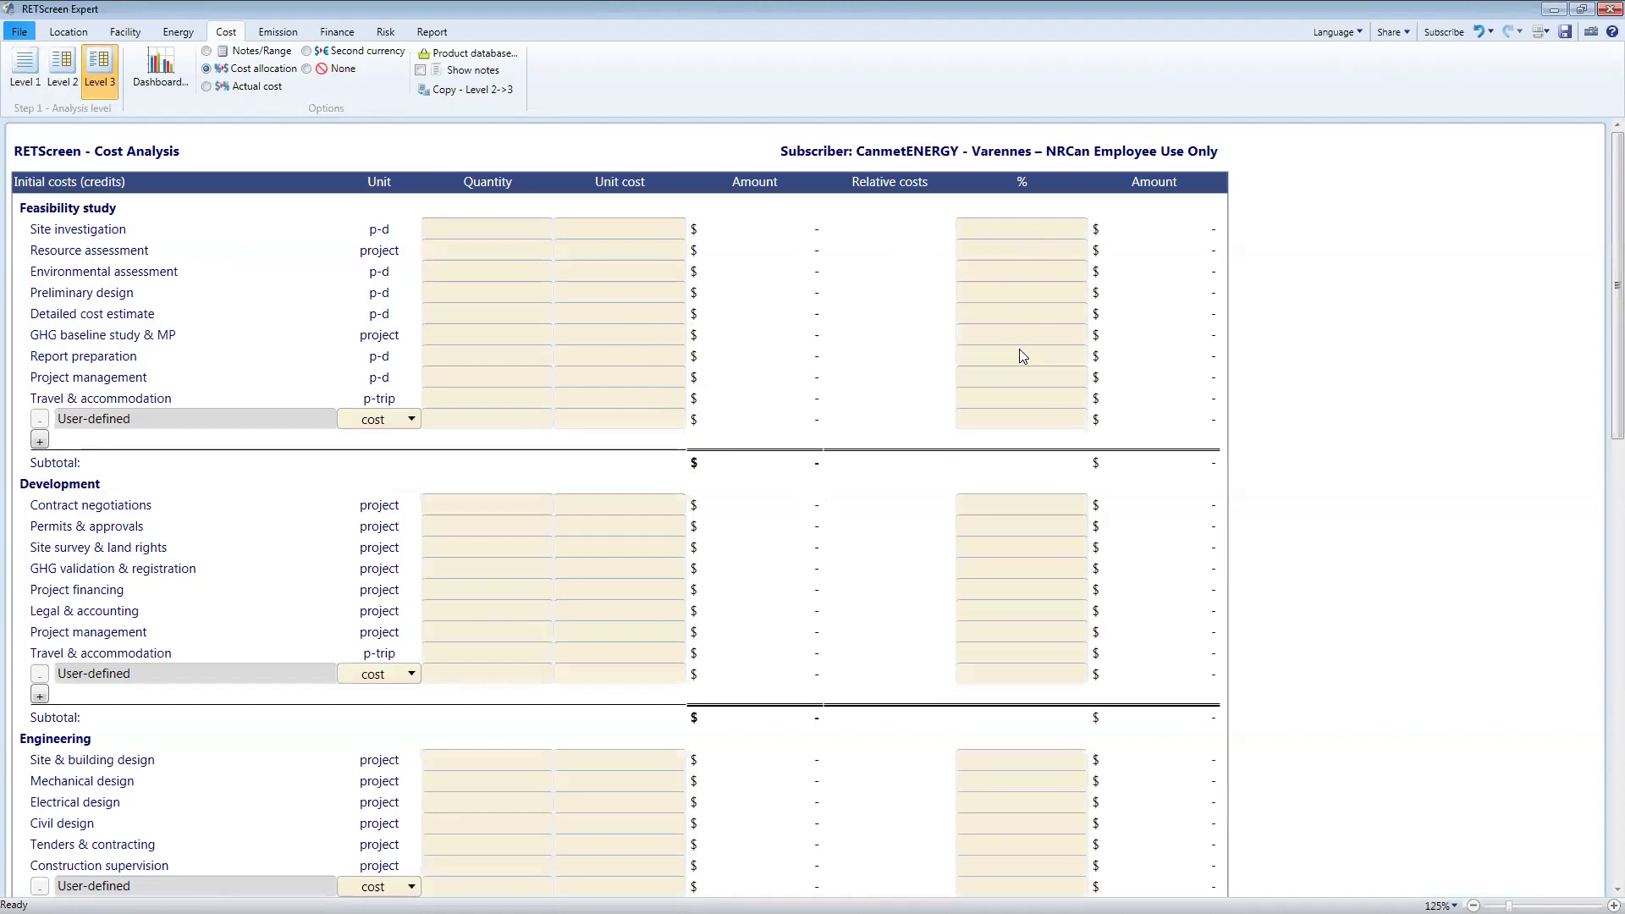
click(343, 52)
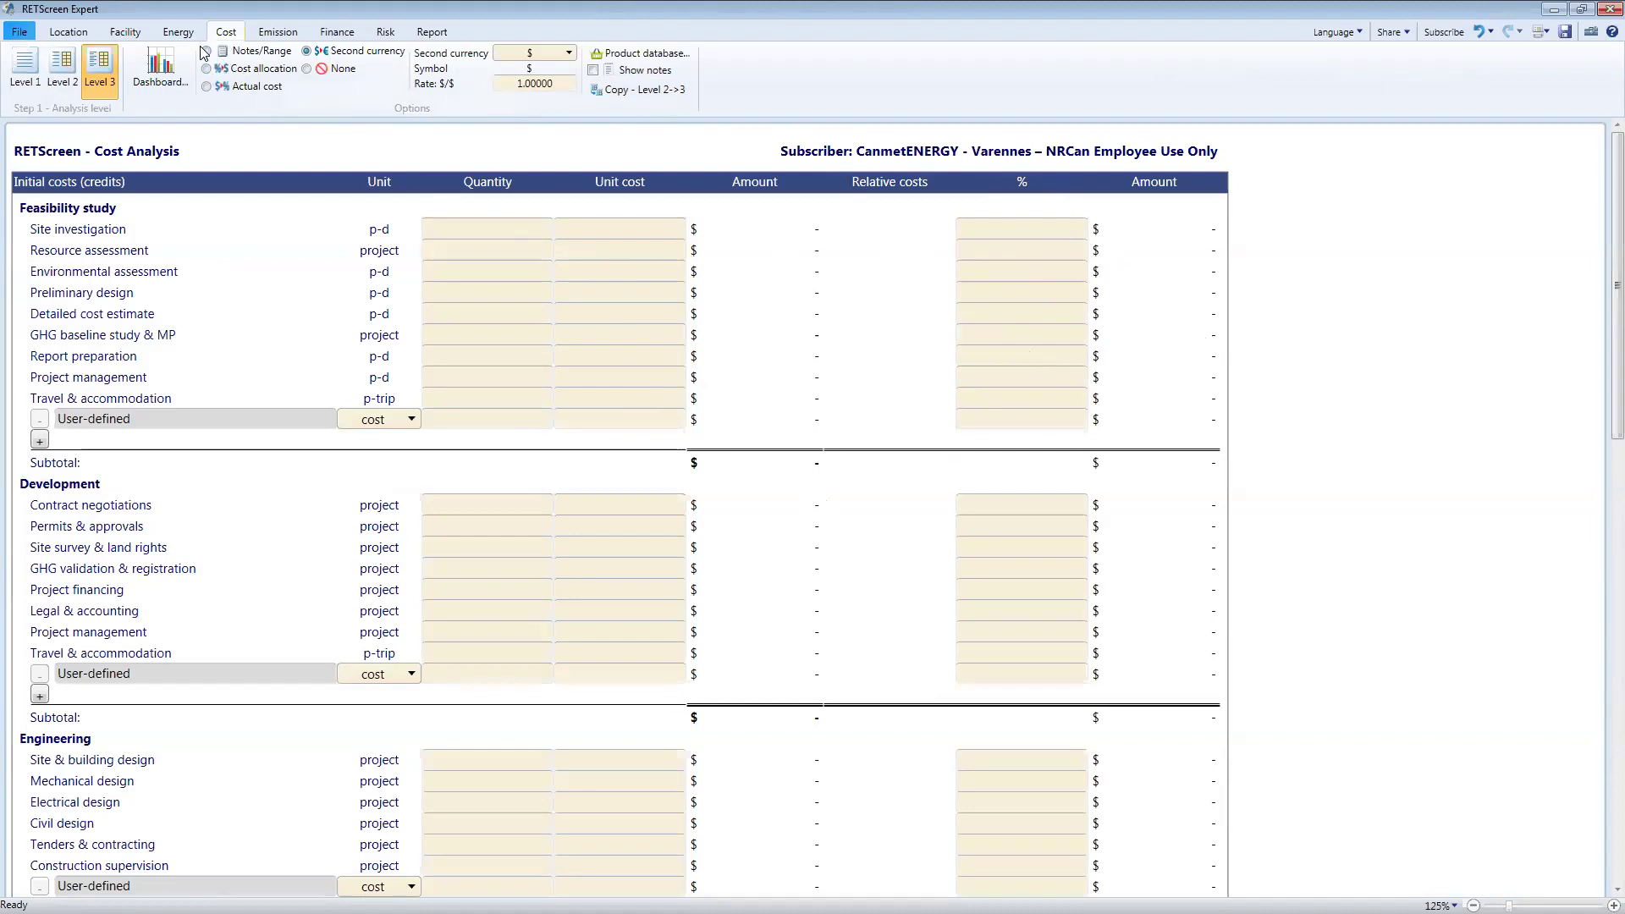
click(307, 69)
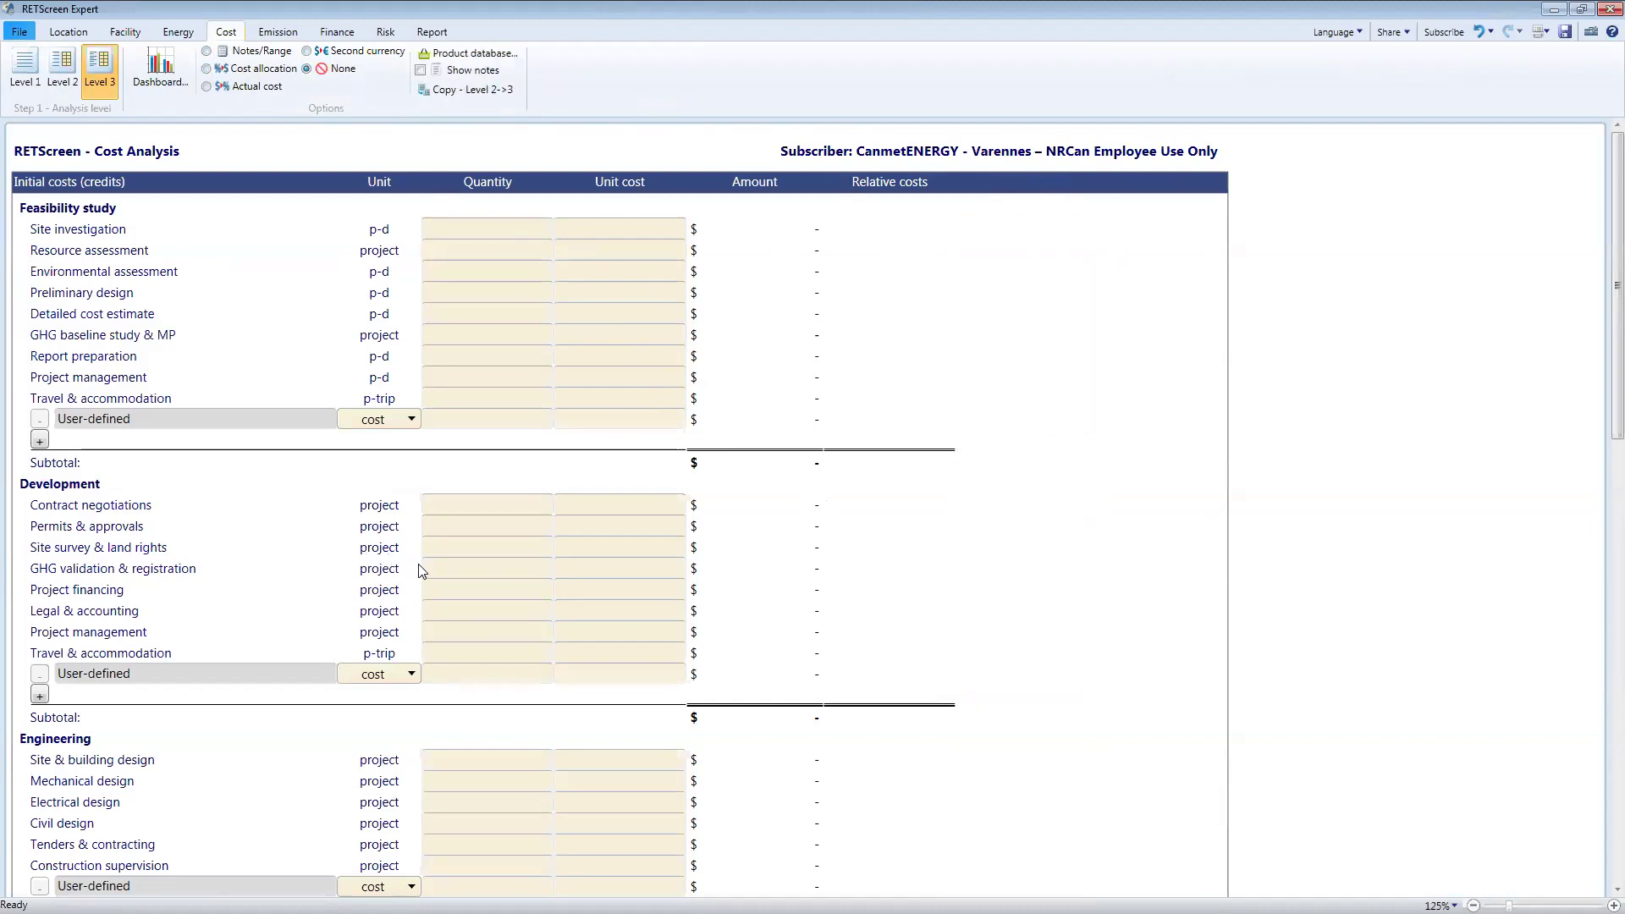
- Try adding a Ground heat exchanger to the specific project costs with the Horizontal closed-loop type, and delete it again
scroll(418, 564, down, 9)
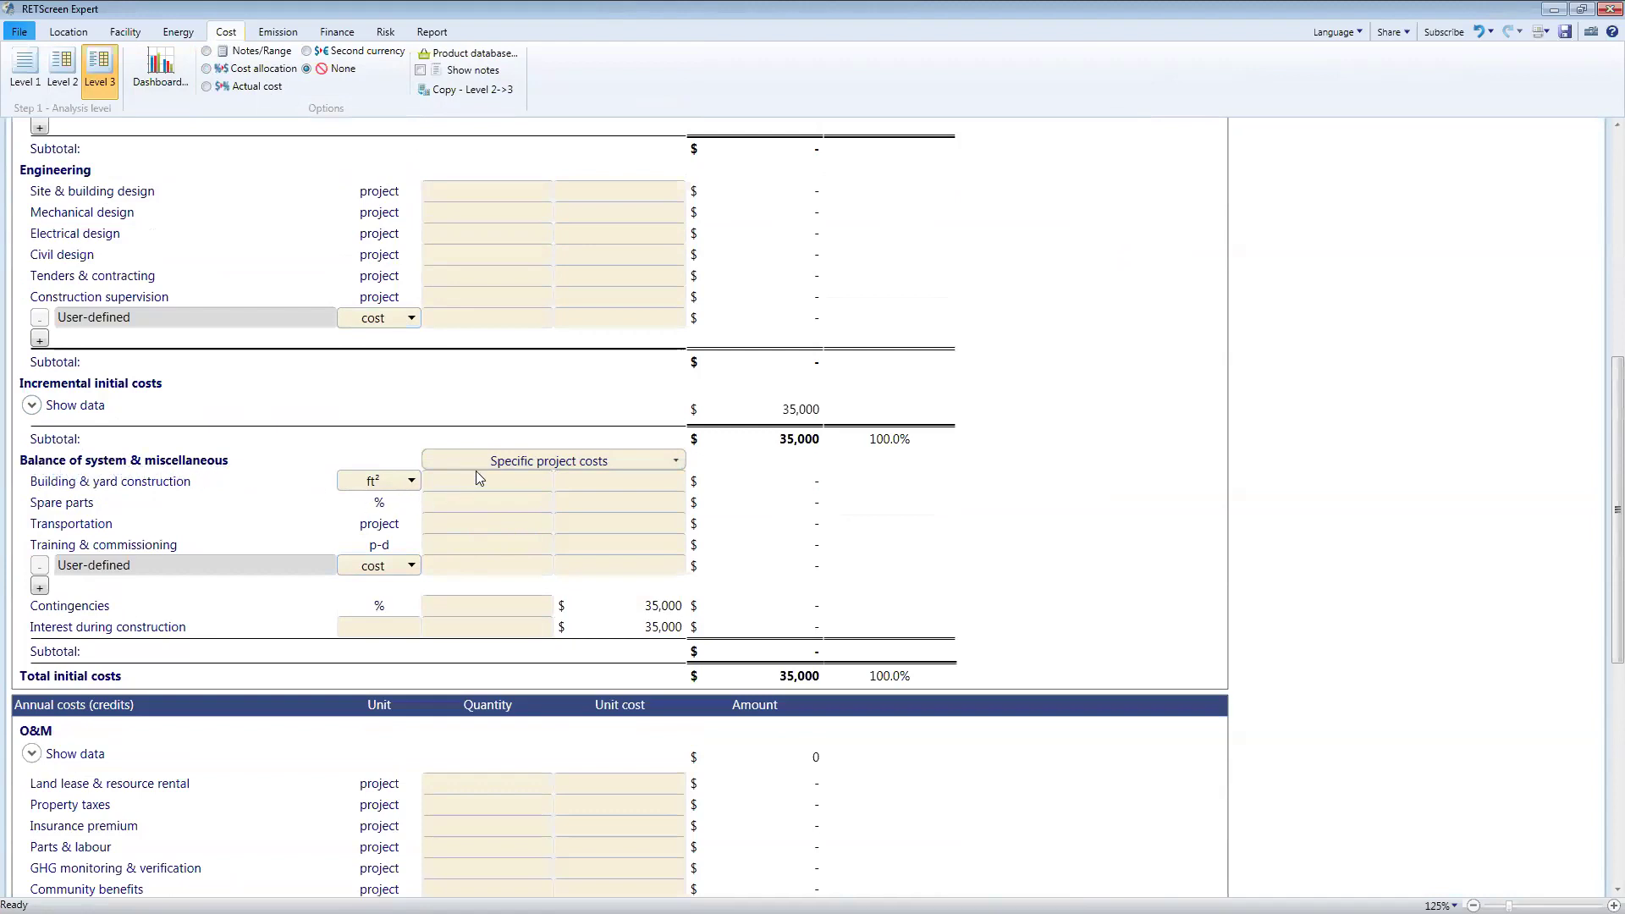
click(549, 462)
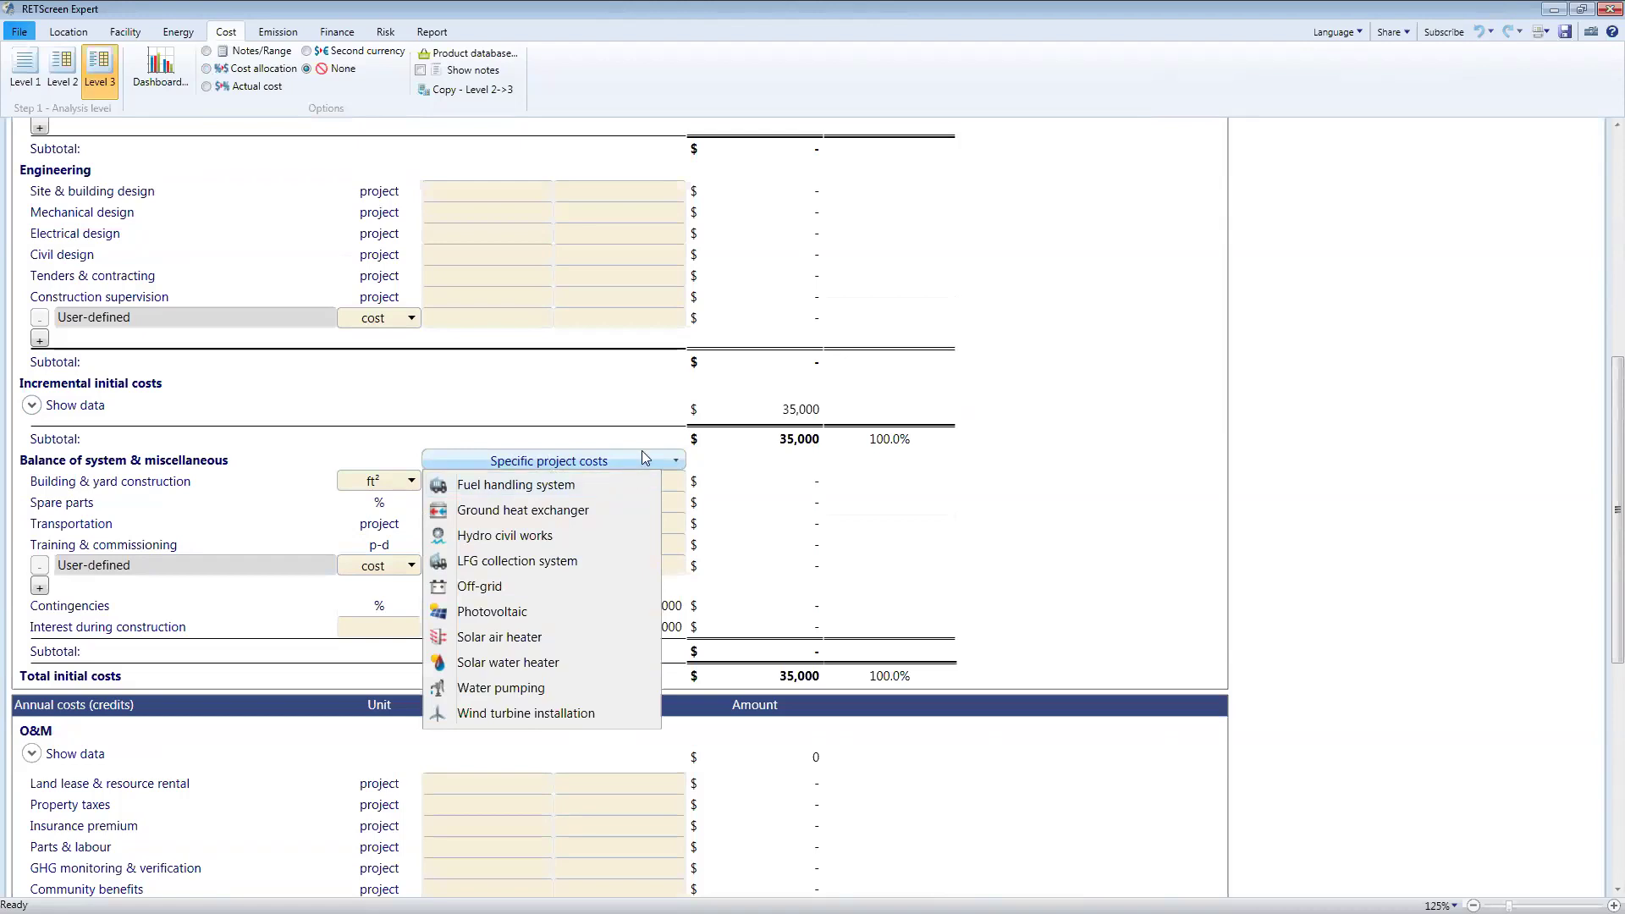
click(608, 516)
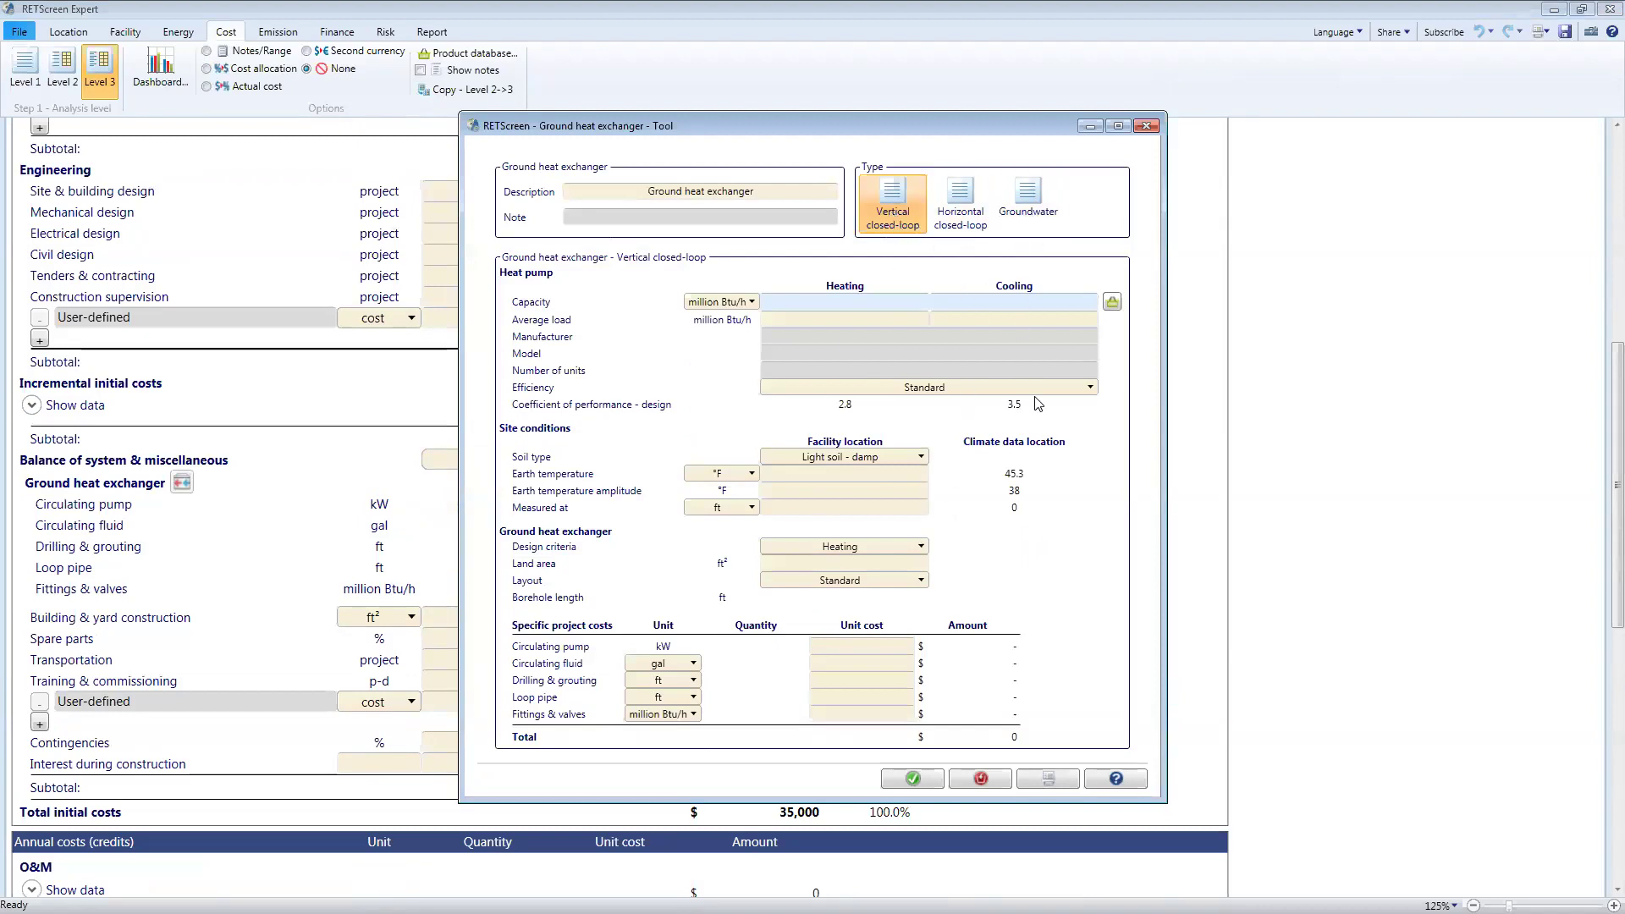
click(960, 203)
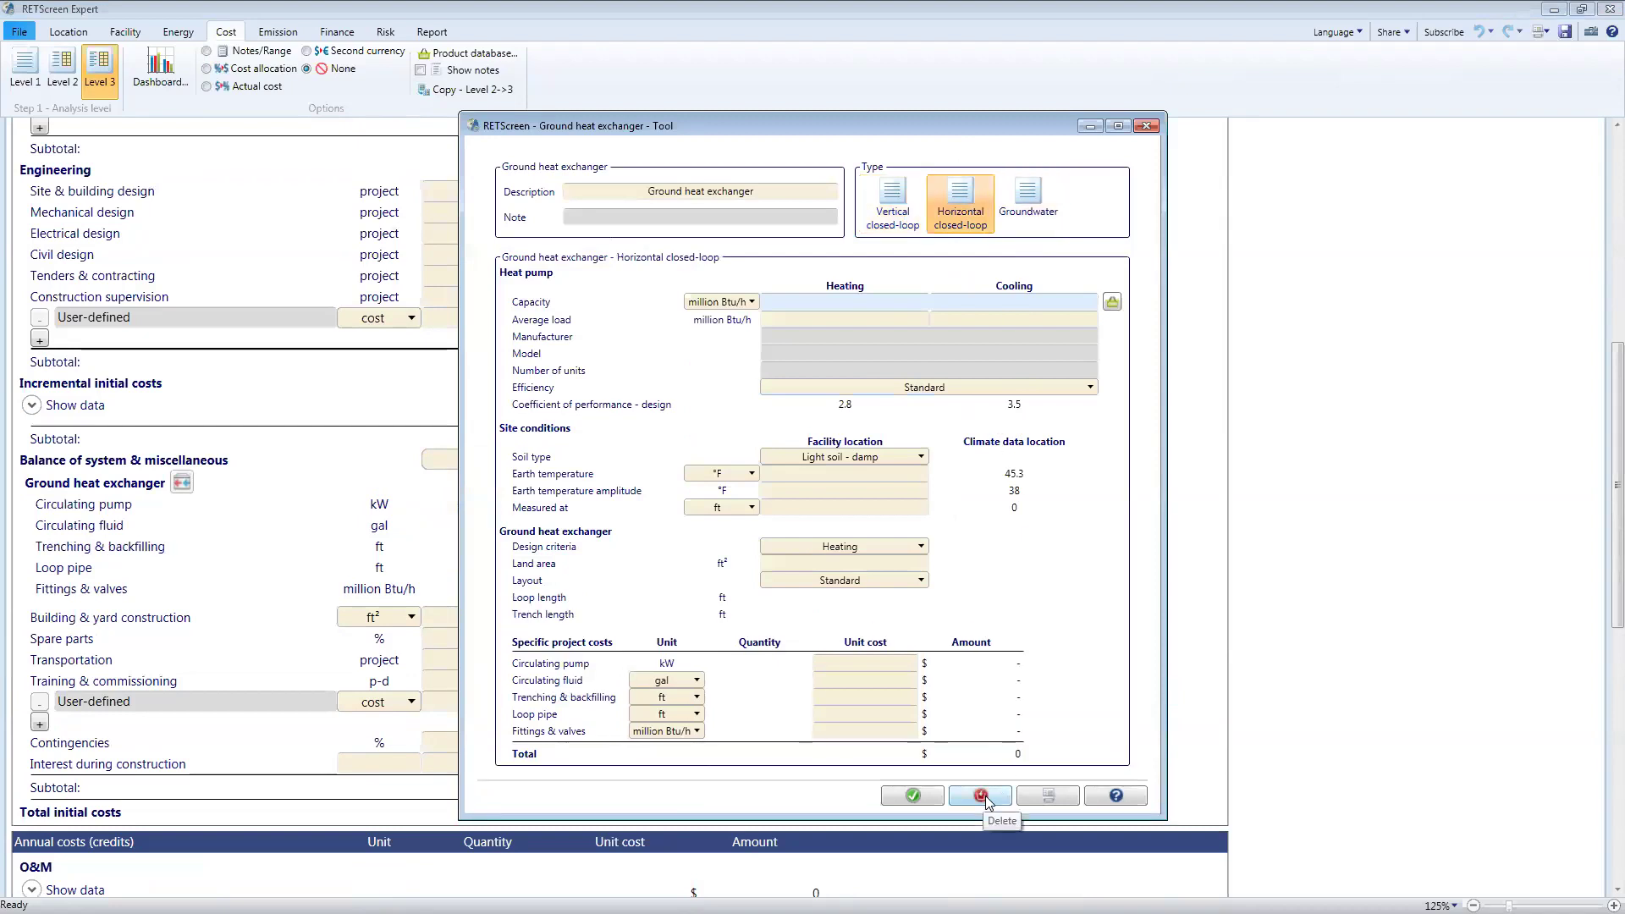
click(981, 795)
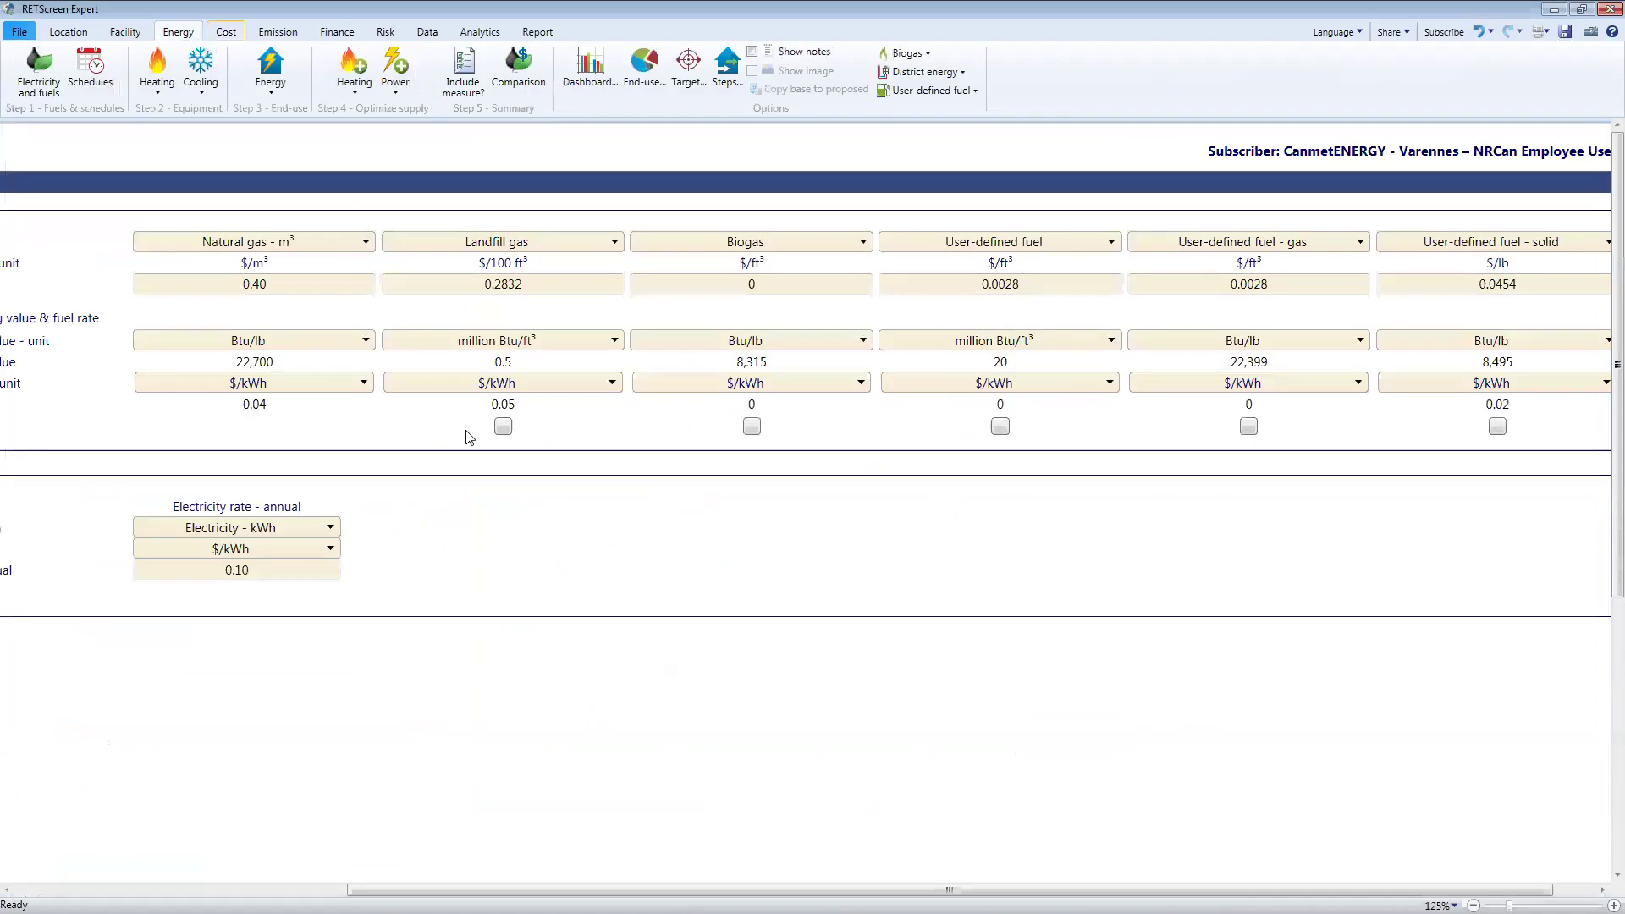
- In the other project's Level 3 cost analysis, add Solar water heater to the specific project costs under balance of system
click(226, 31)
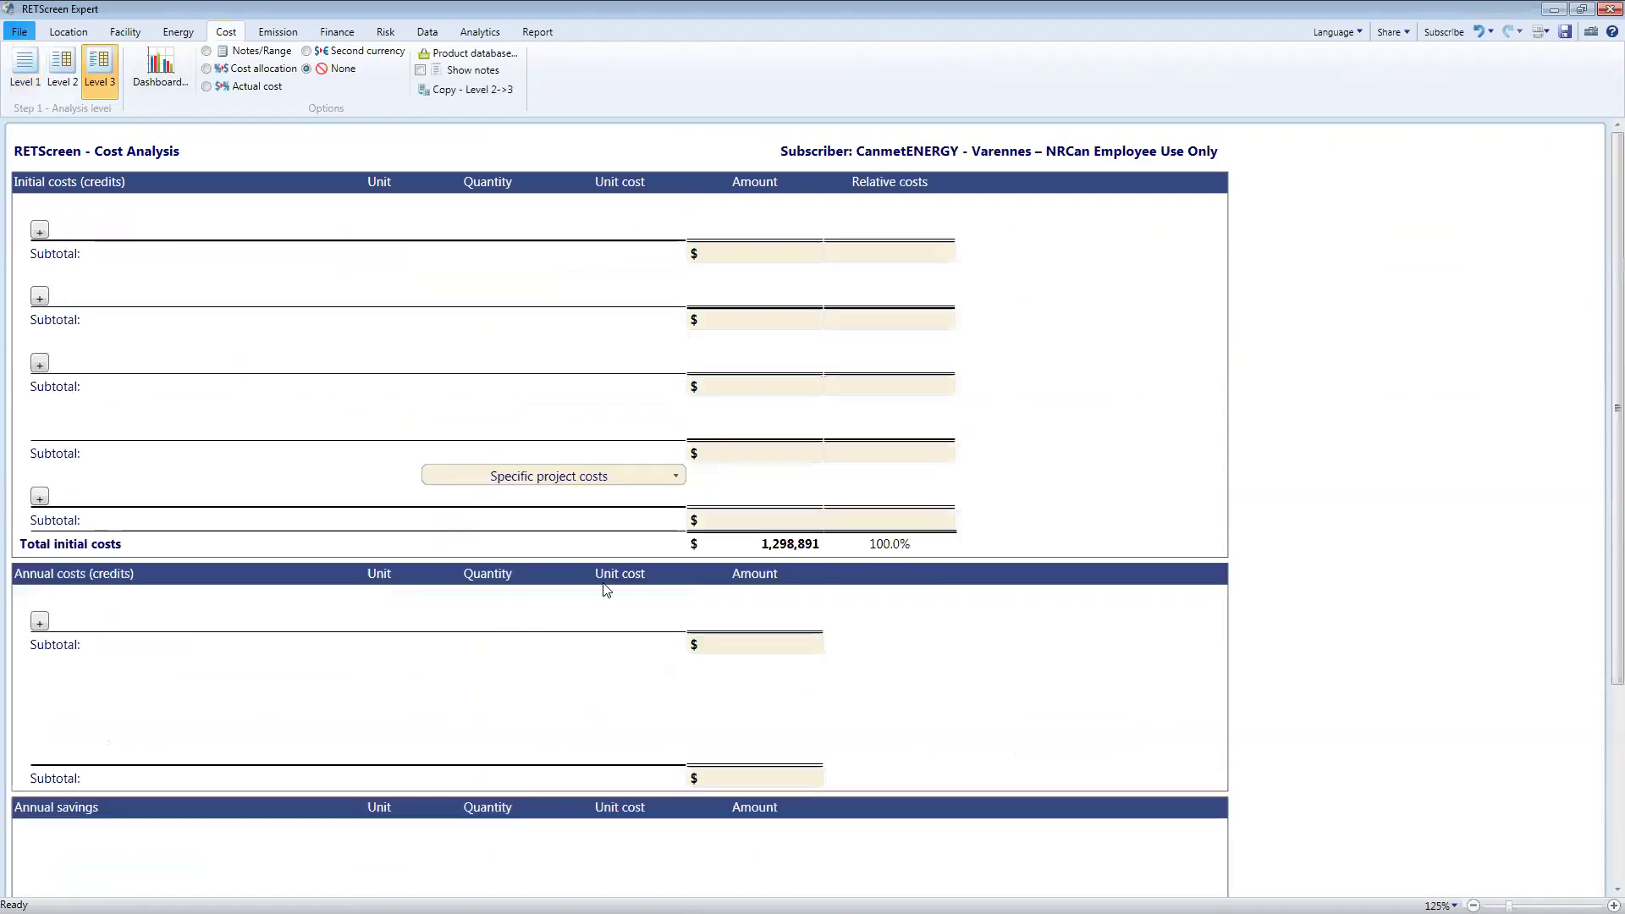
scroll(711, 525, down, 5)
scroll(715, 595, down, 3)
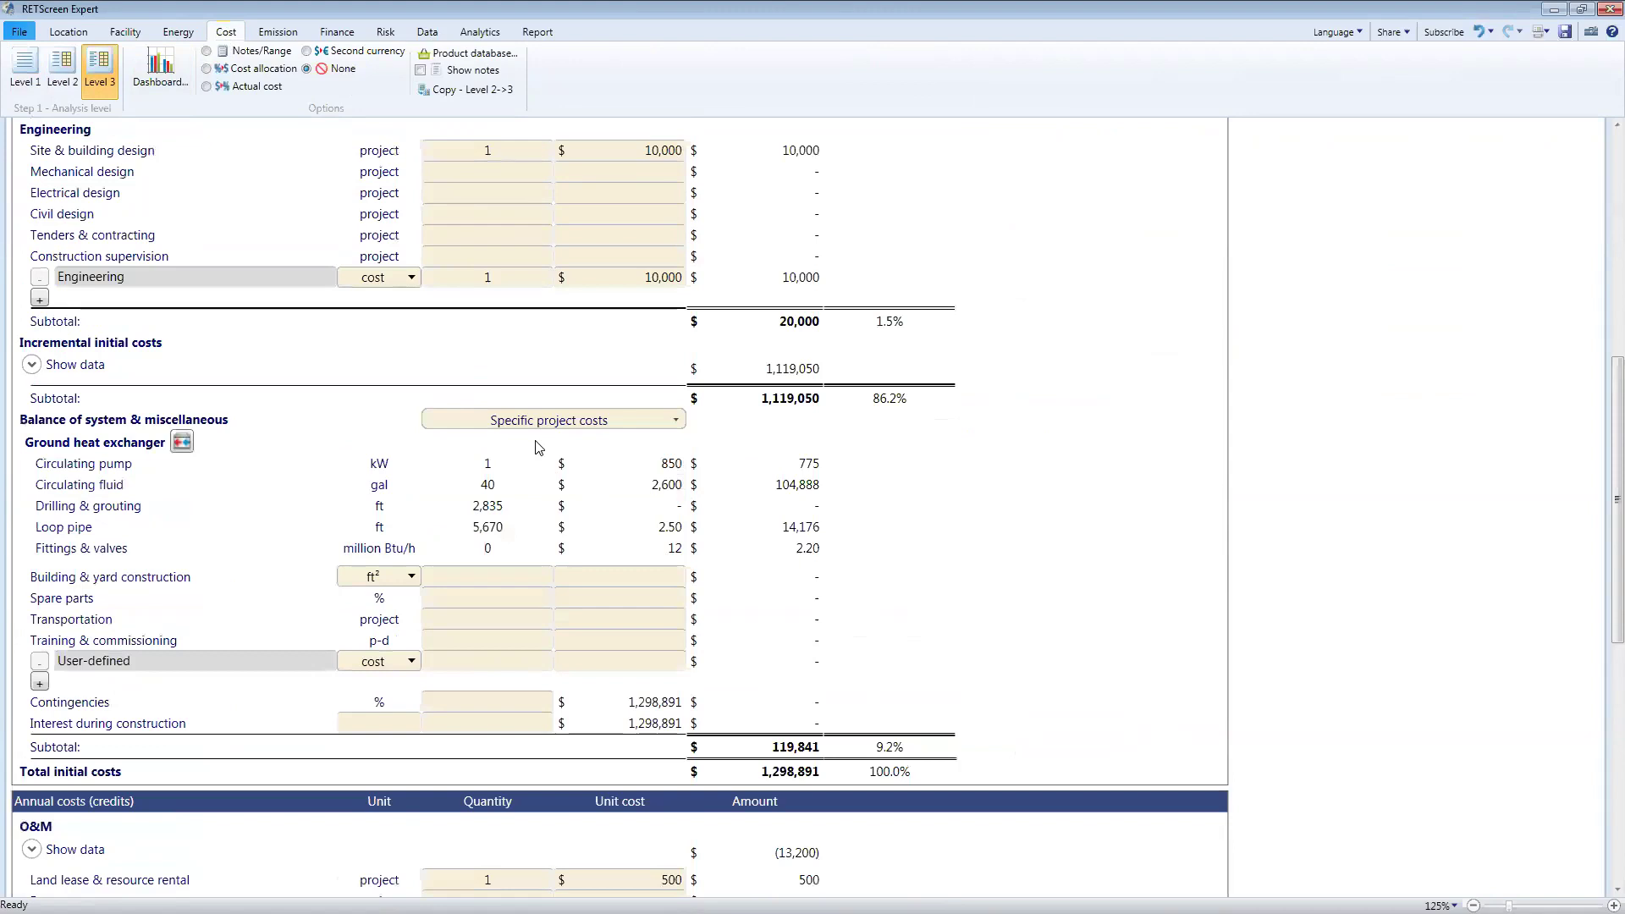
click(549, 415)
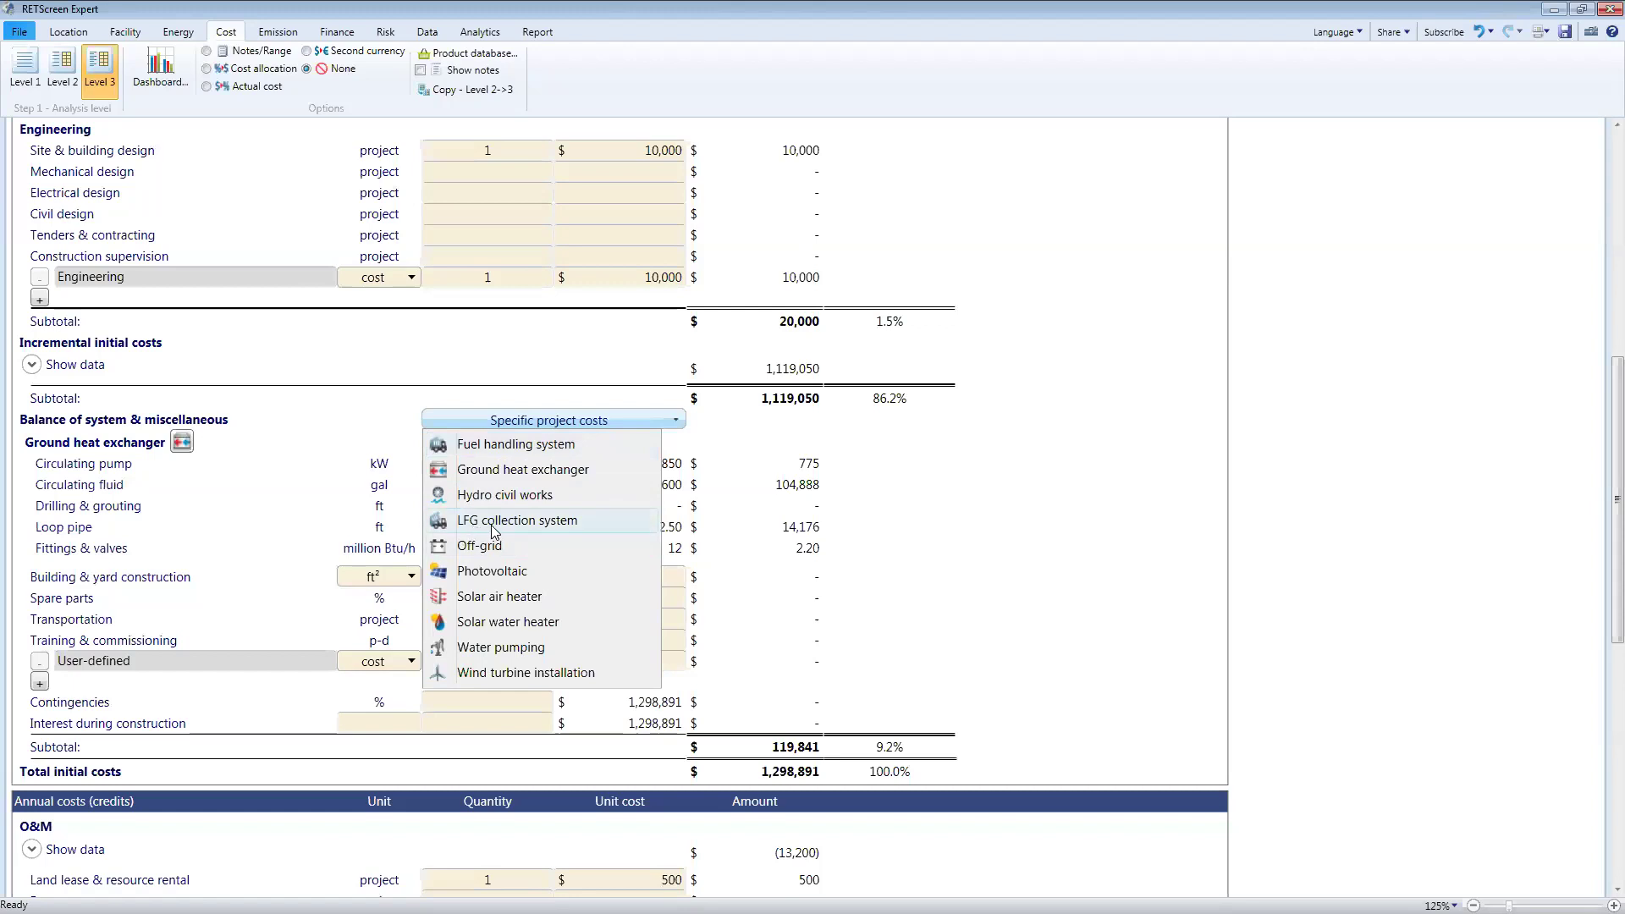
click(531, 623)
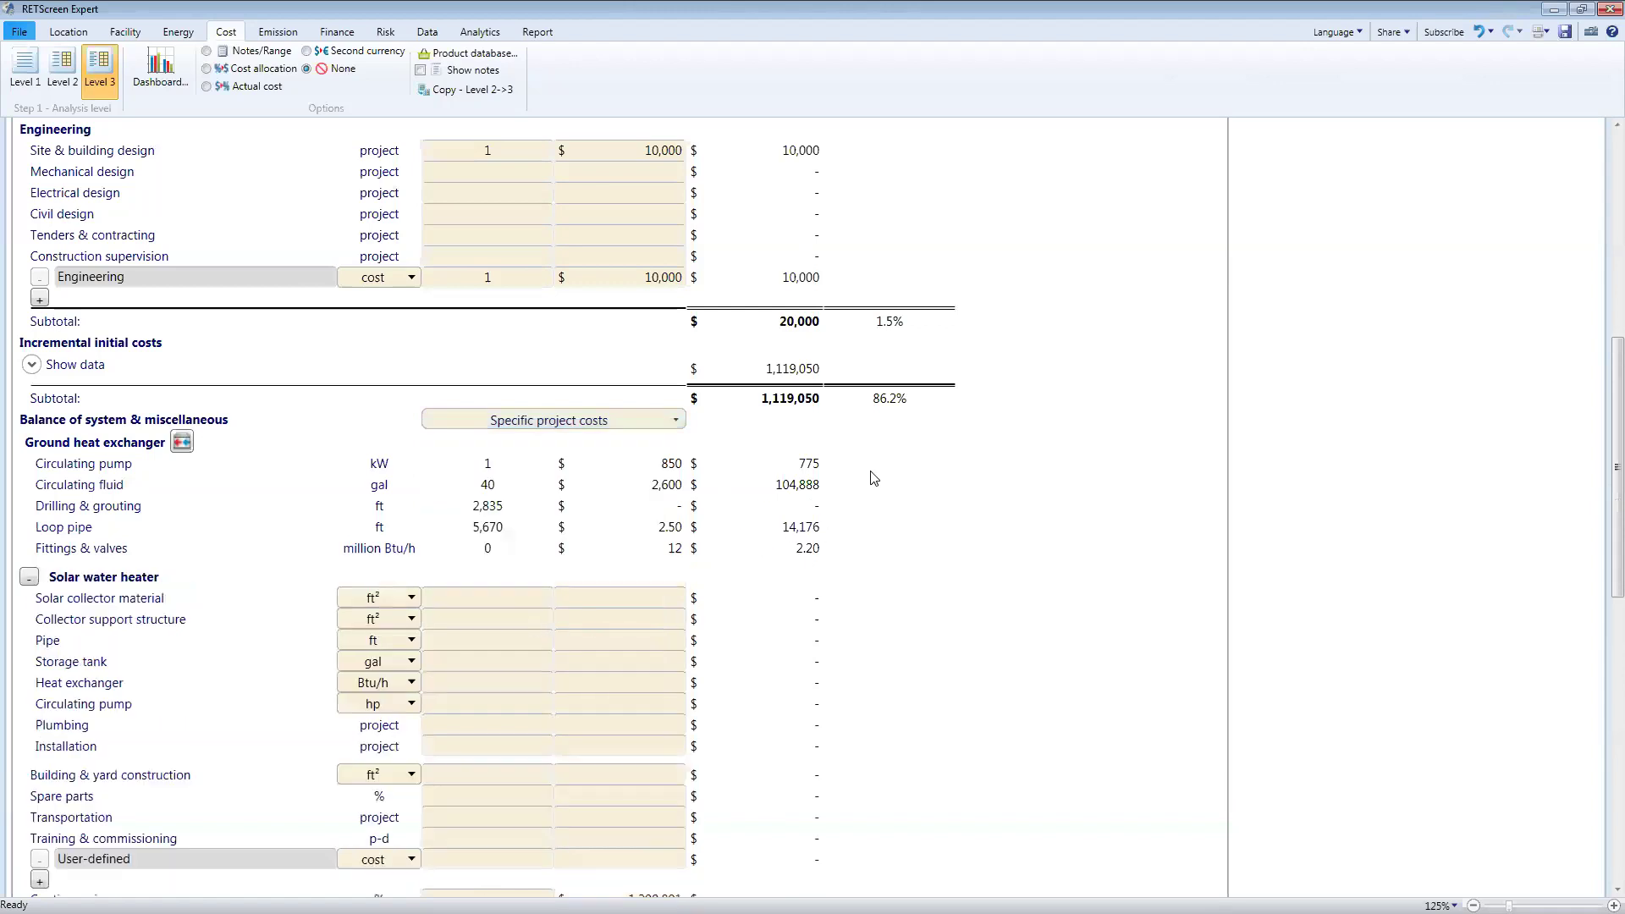
scroll(817, 552, down, 6)
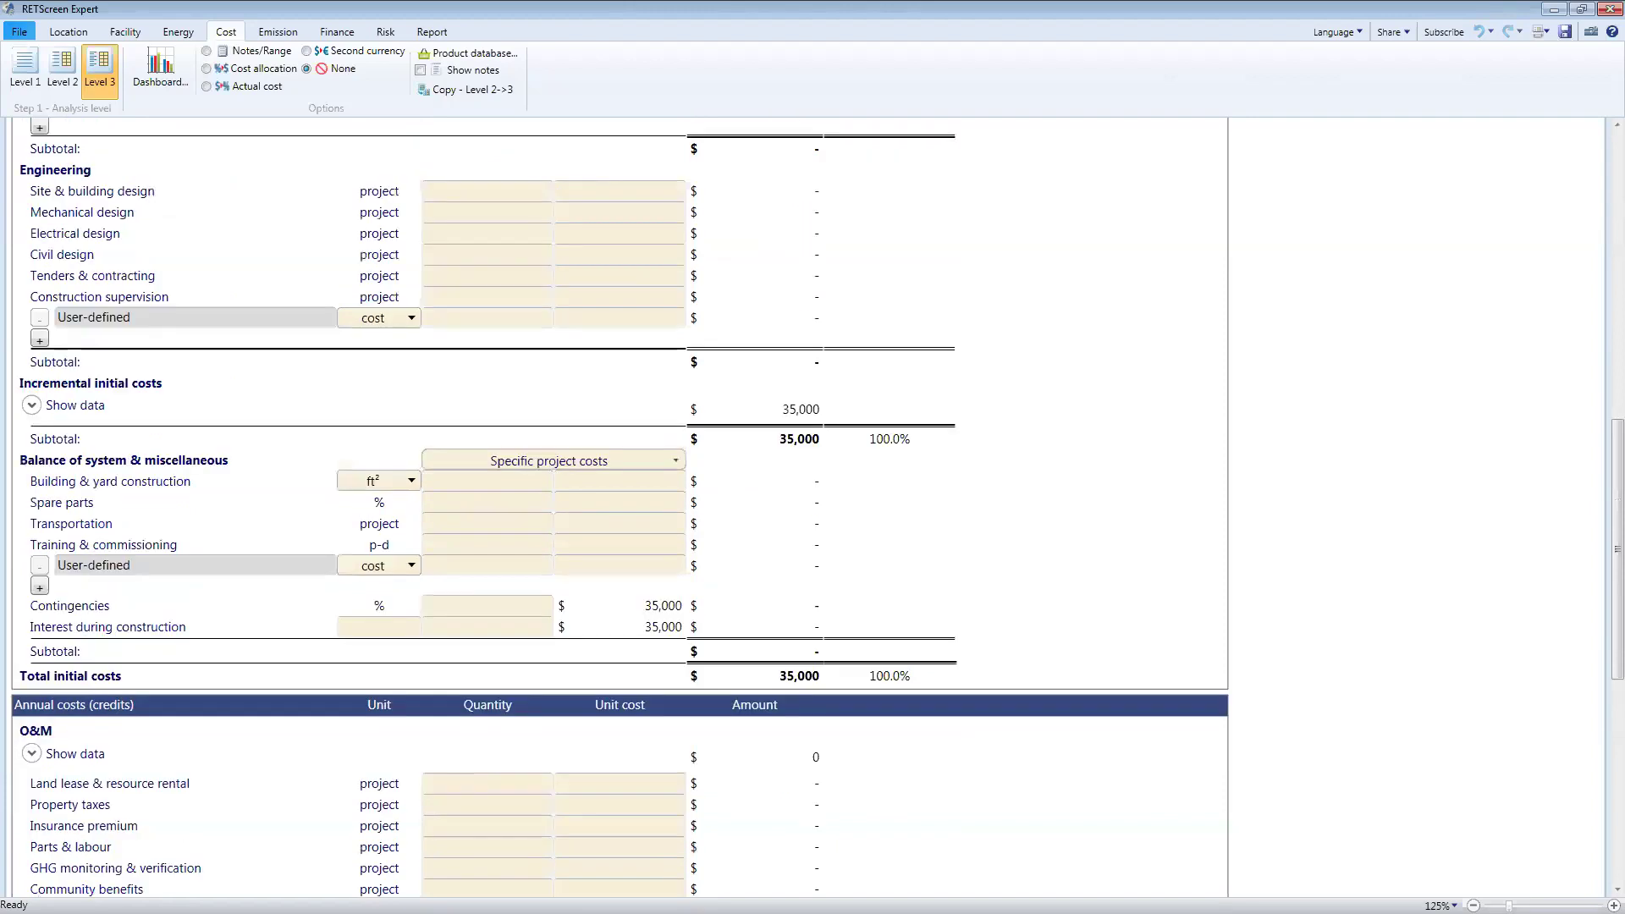
- Open the Level 1 emission analysis, switch it to Level 2 and review the base and proposed case GHG summaries
click(24, 67)
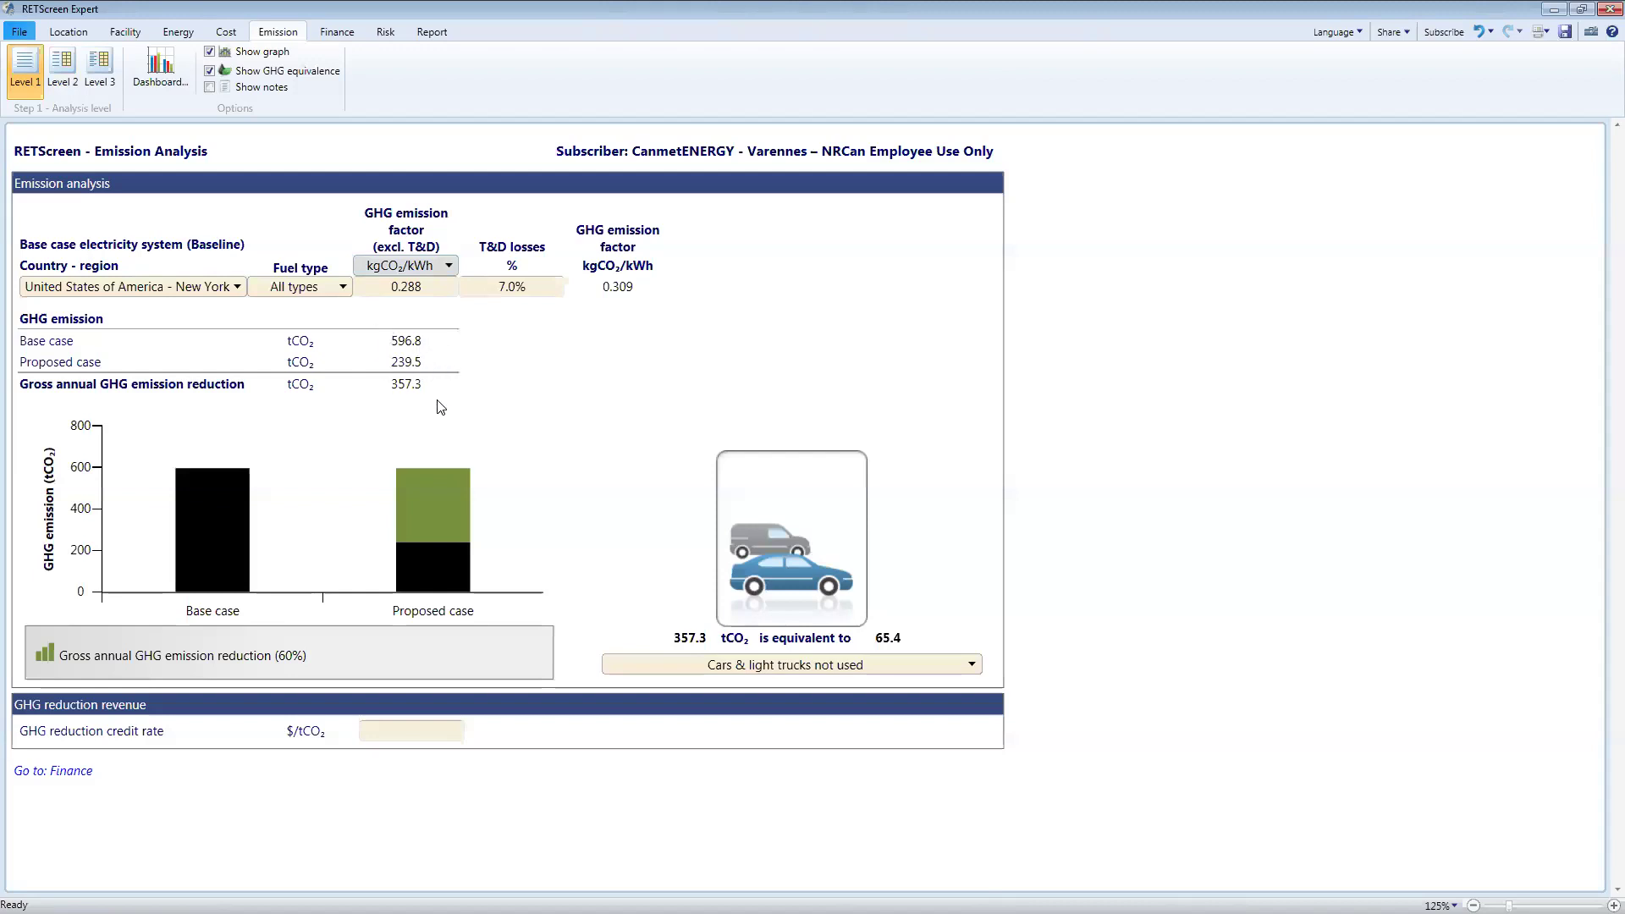
click(62, 68)
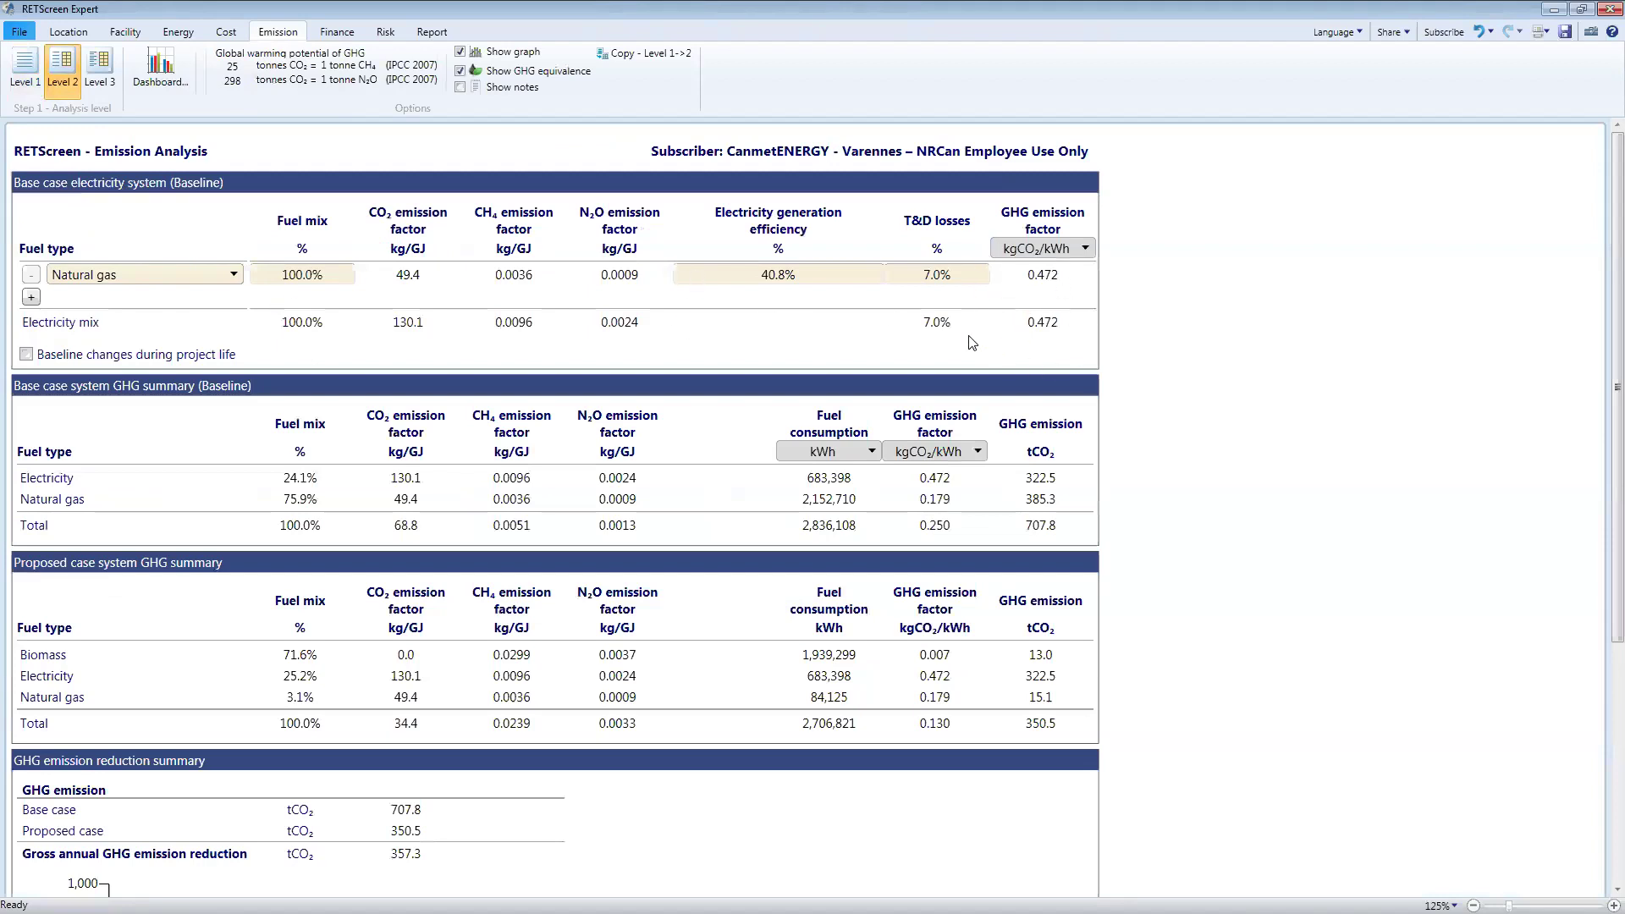
scroll(326, 506, down, 4)
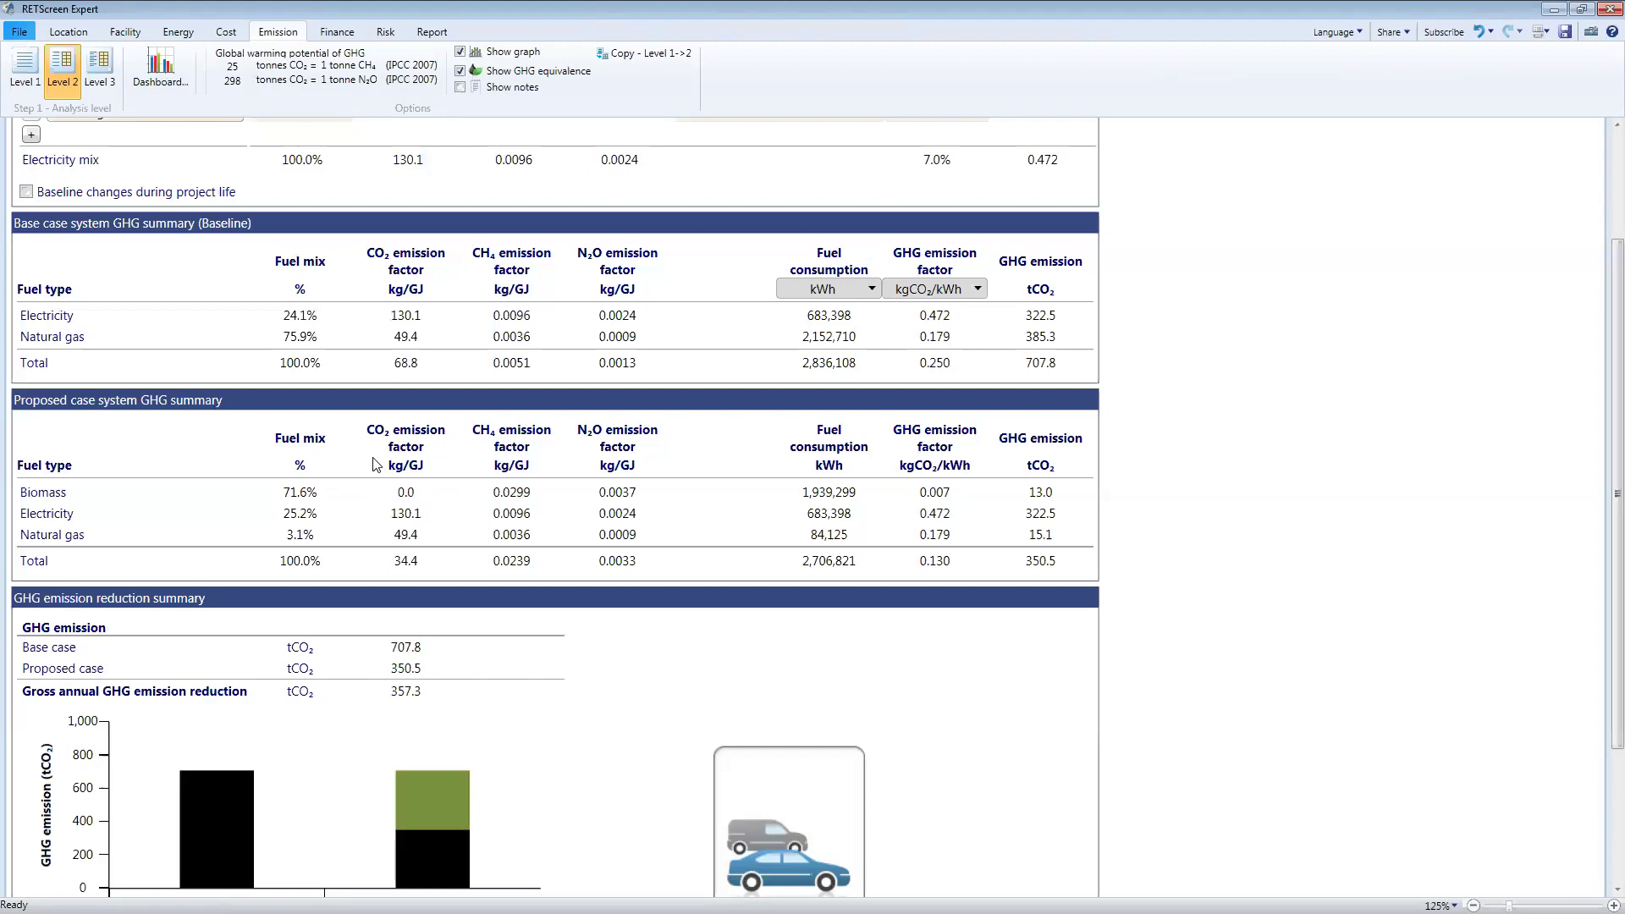
- Switch the emission analysis to Level 3 and inspect the editable biomass and natural gas emission factors in the proposed case summary
click(100, 76)
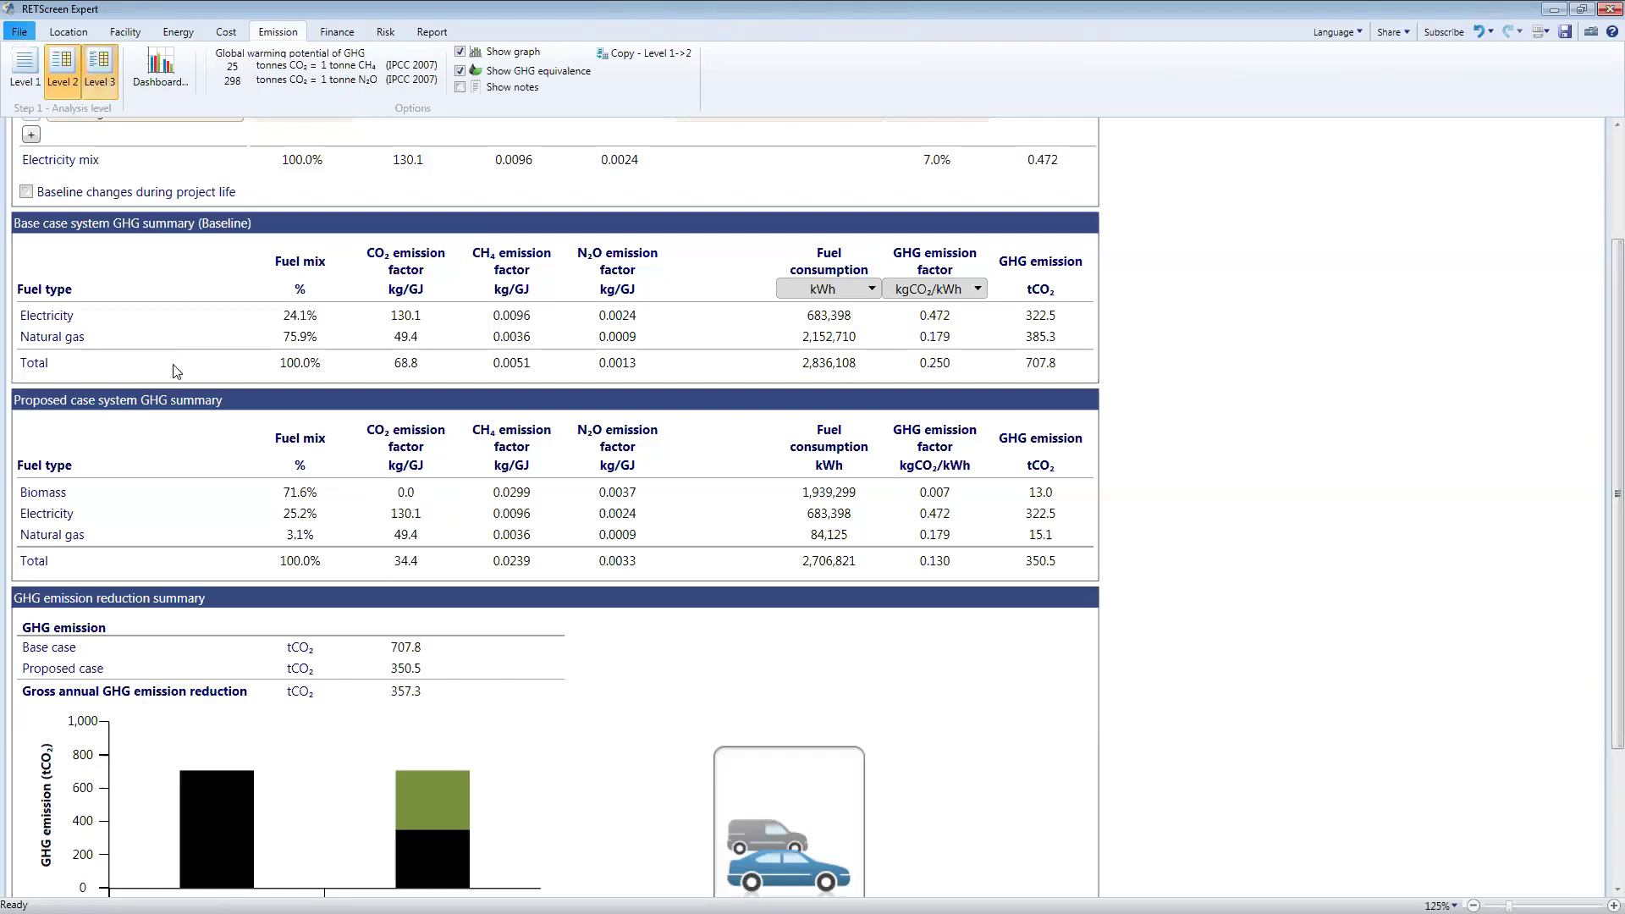
click(525, 503)
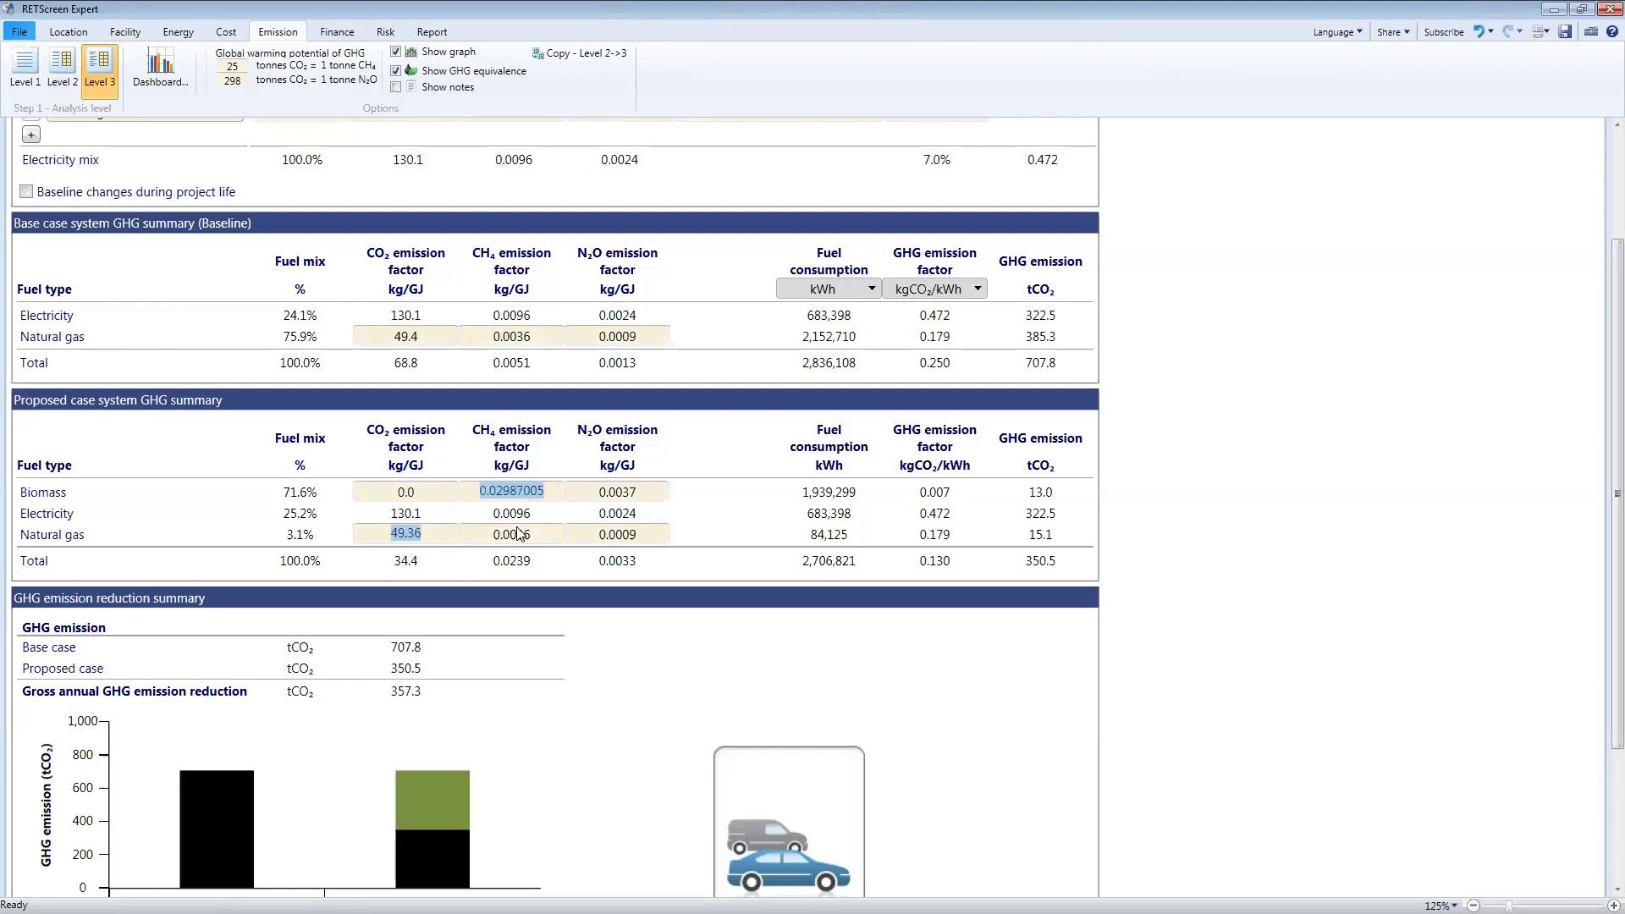
click(518, 534)
click(620, 534)
scroll(687, 493, up, 2)
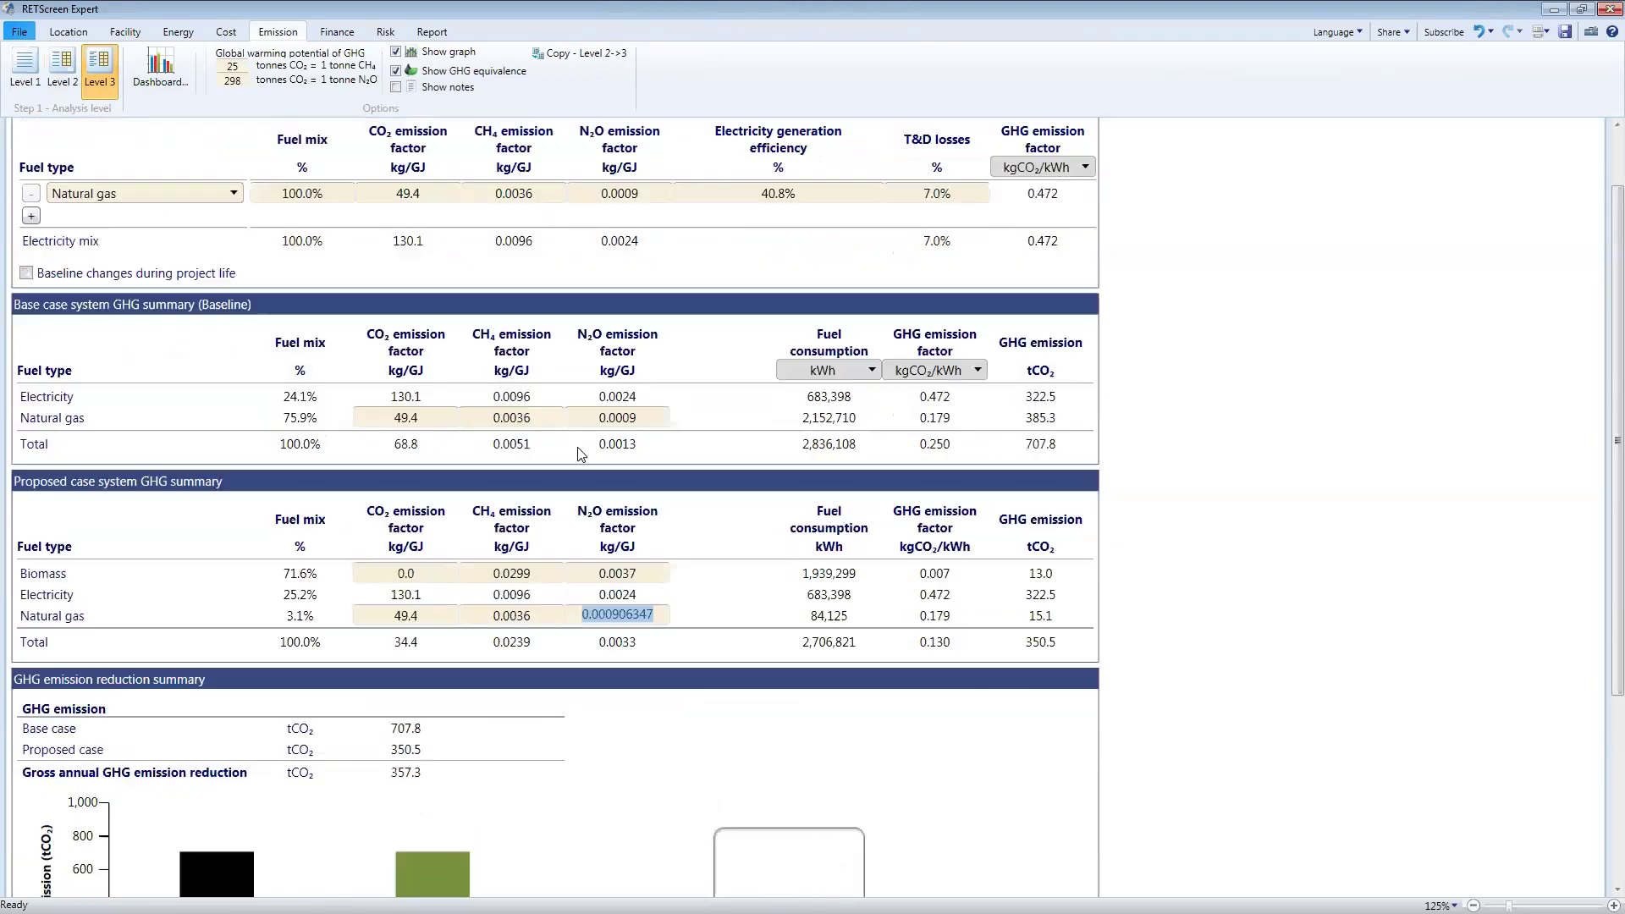
scroll(339, 279, down, 3)
- Return the emission analysis to Level 1 and set the GHG equivalence to Barrels of crude oil not consumed
click(31, 71)
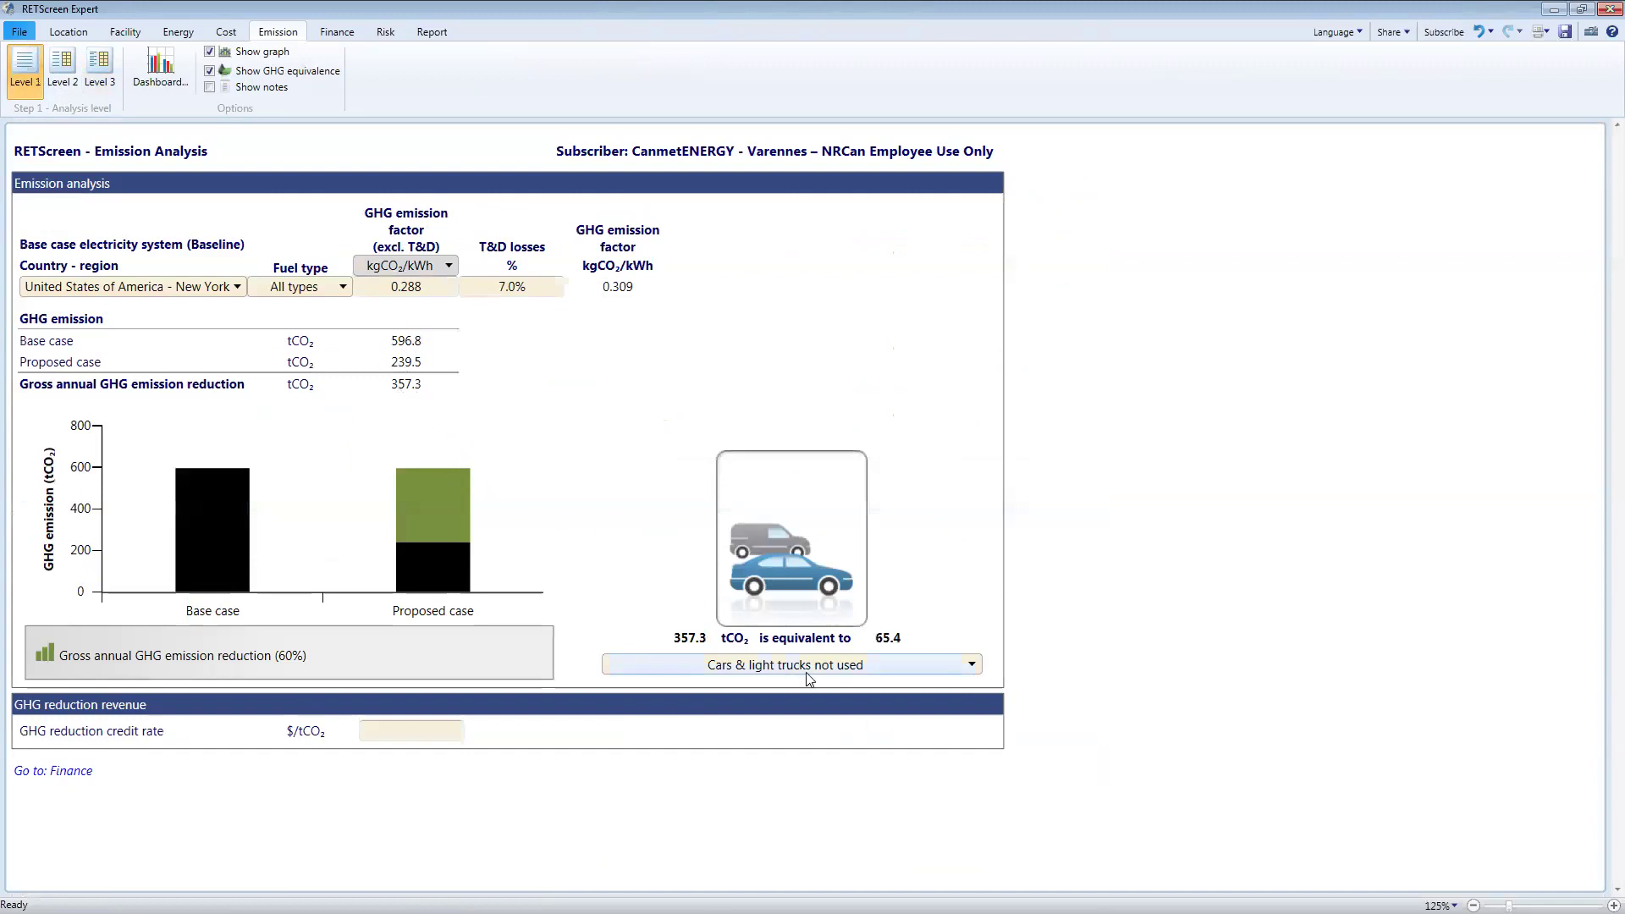
click(895, 672)
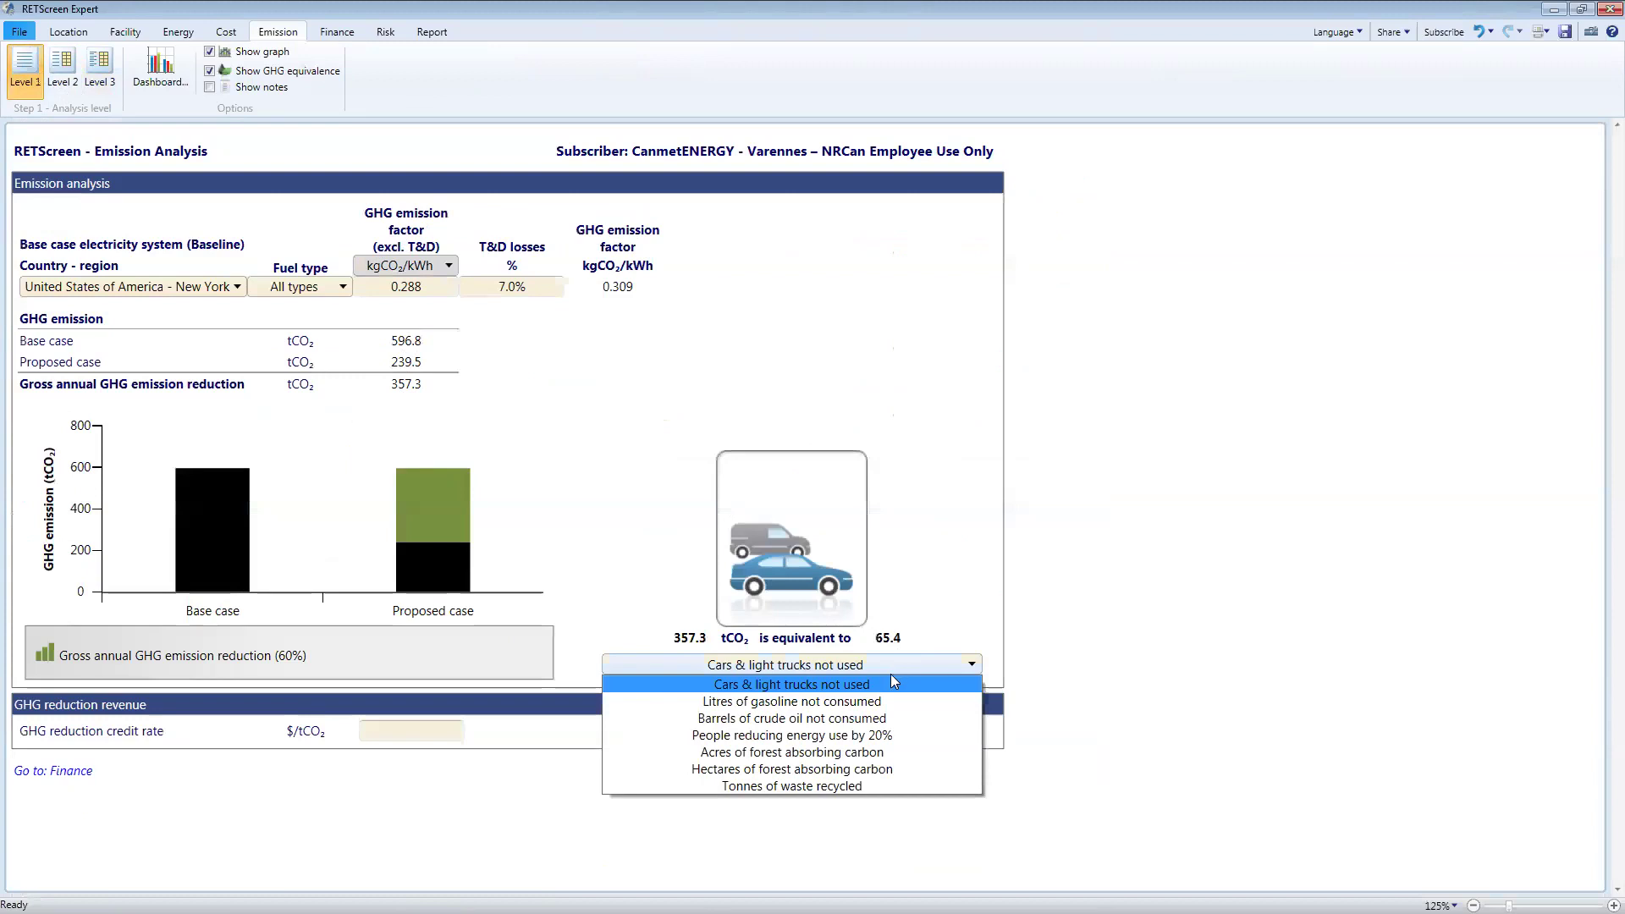
click(881, 720)
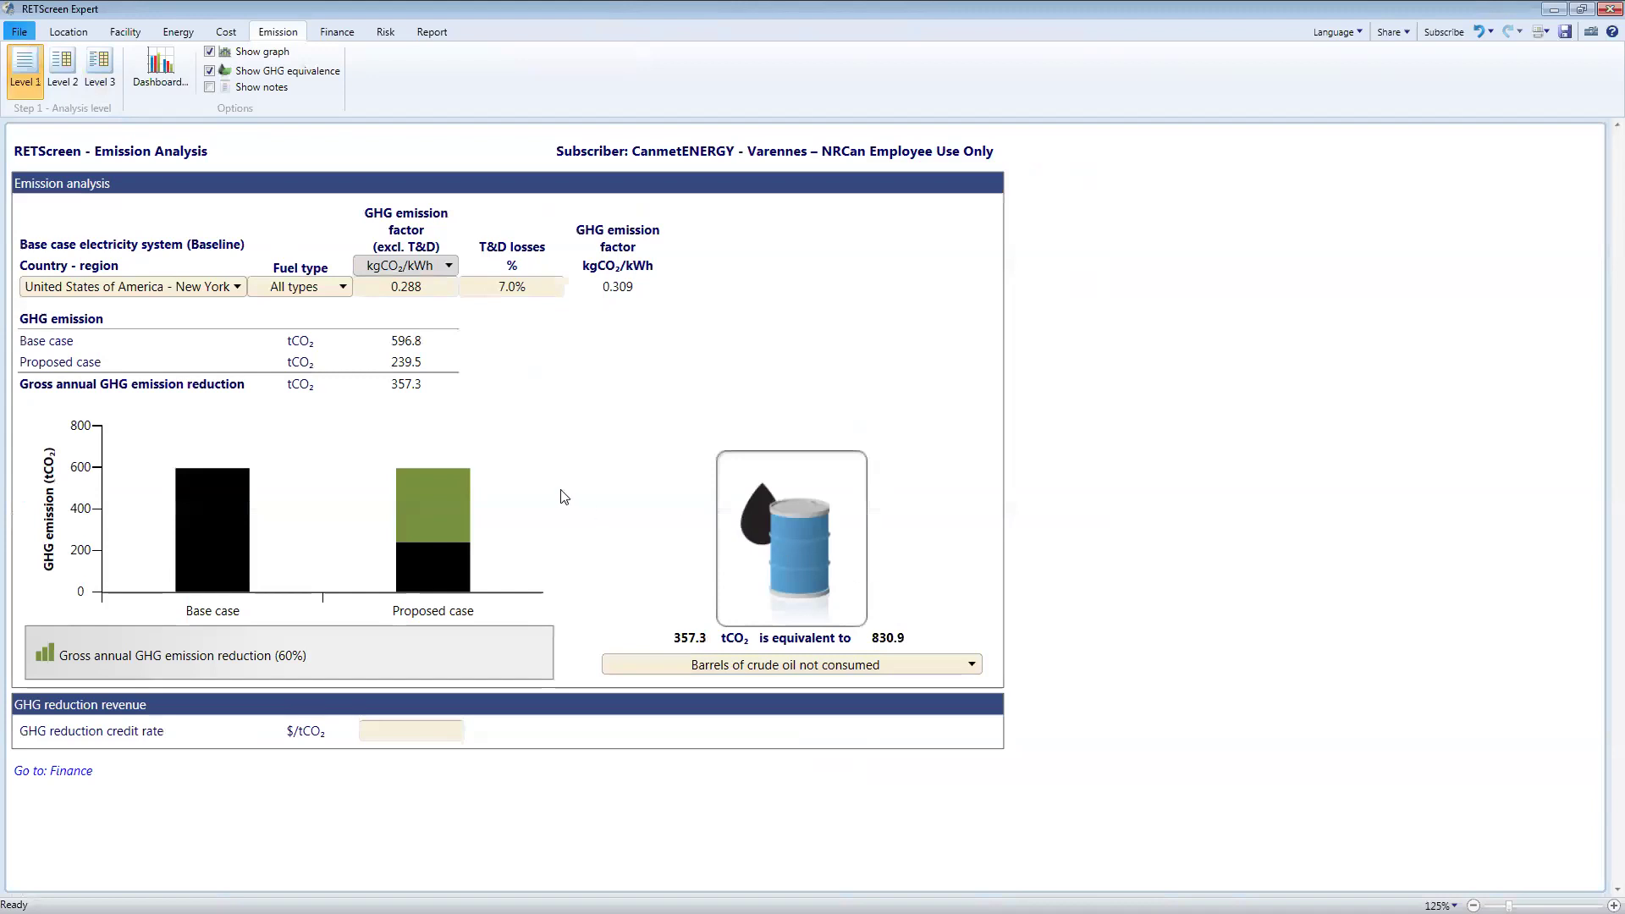
- Open the financial analysis and review its parameters, financial viability, yearly cash flows and cash flow graphs
click(339, 33)
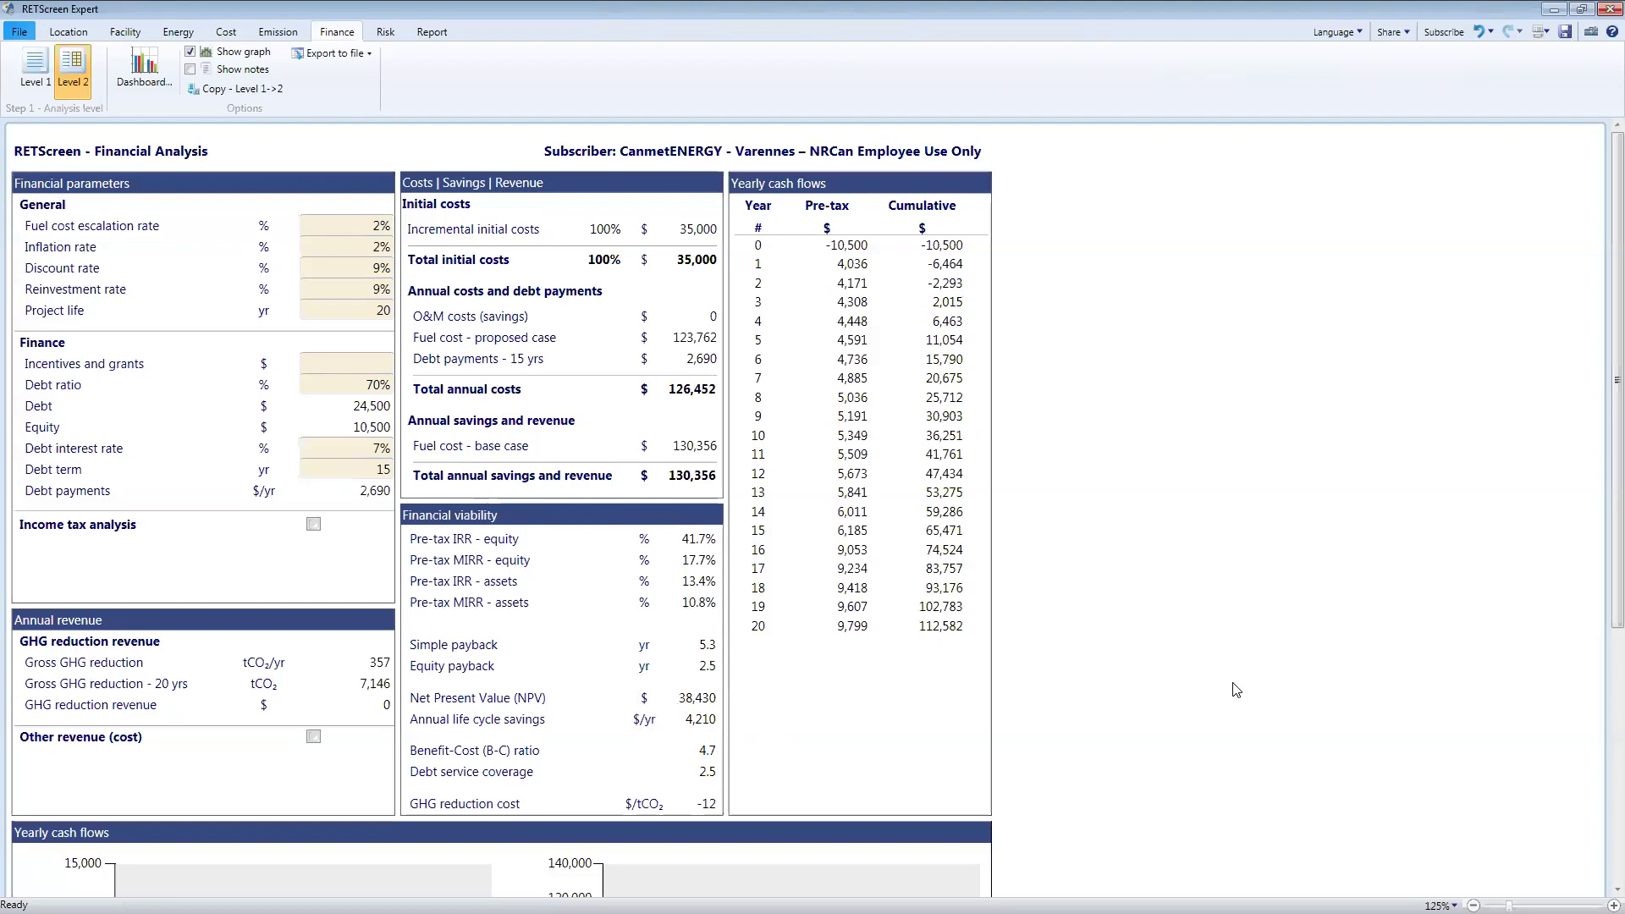
scroll(1234, 690, down, 5)
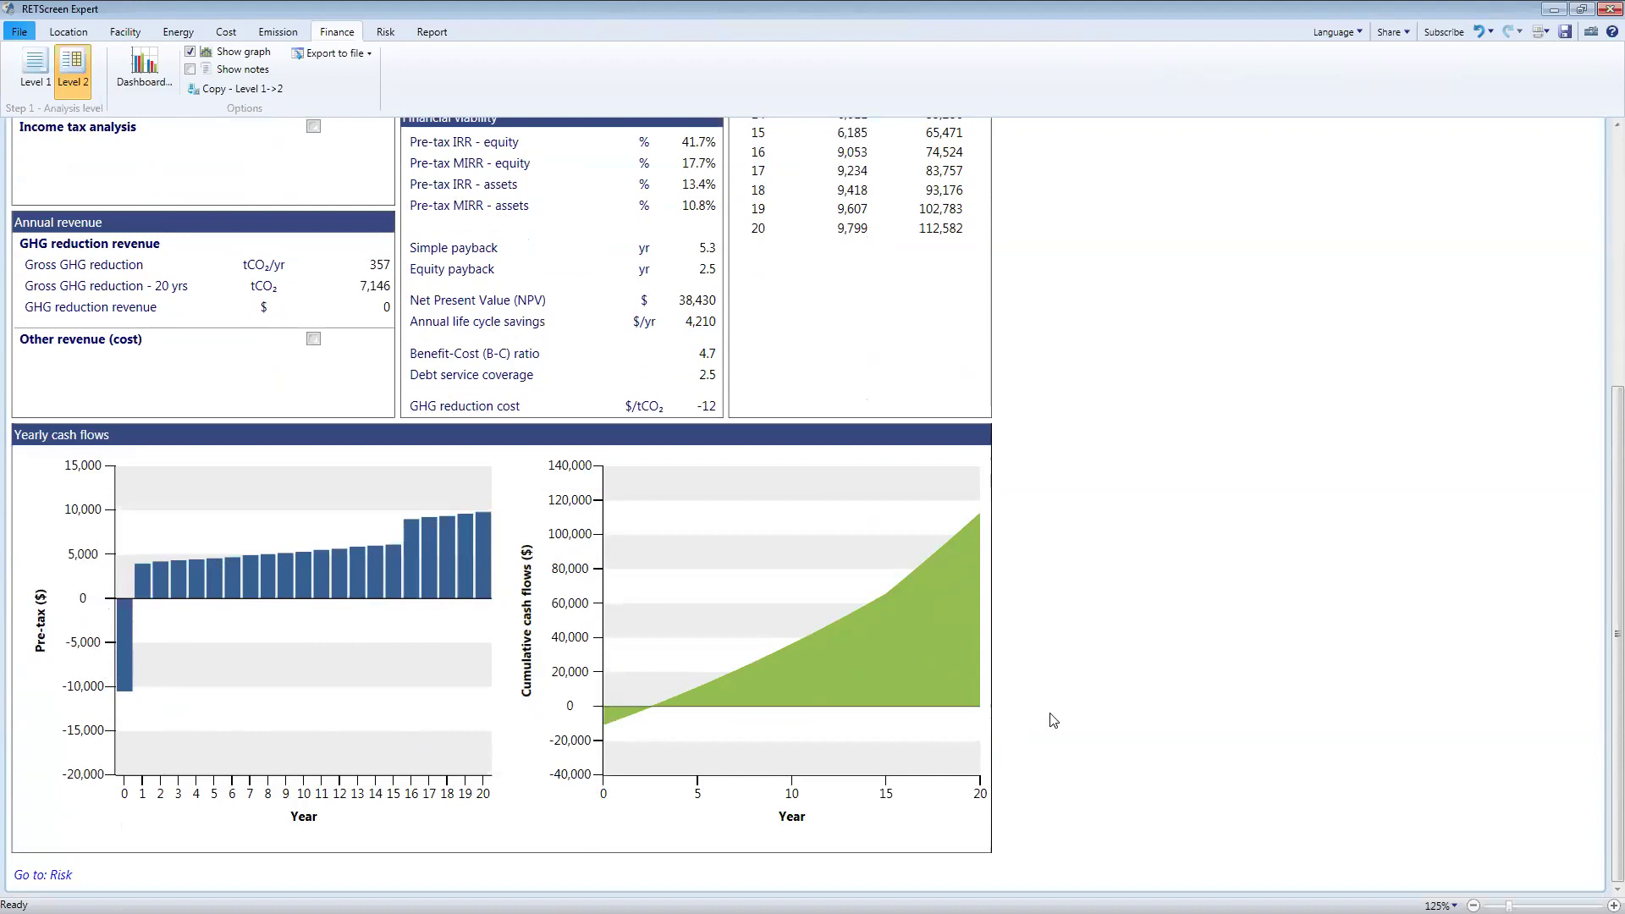
scroll(1053, 721, up, 5)
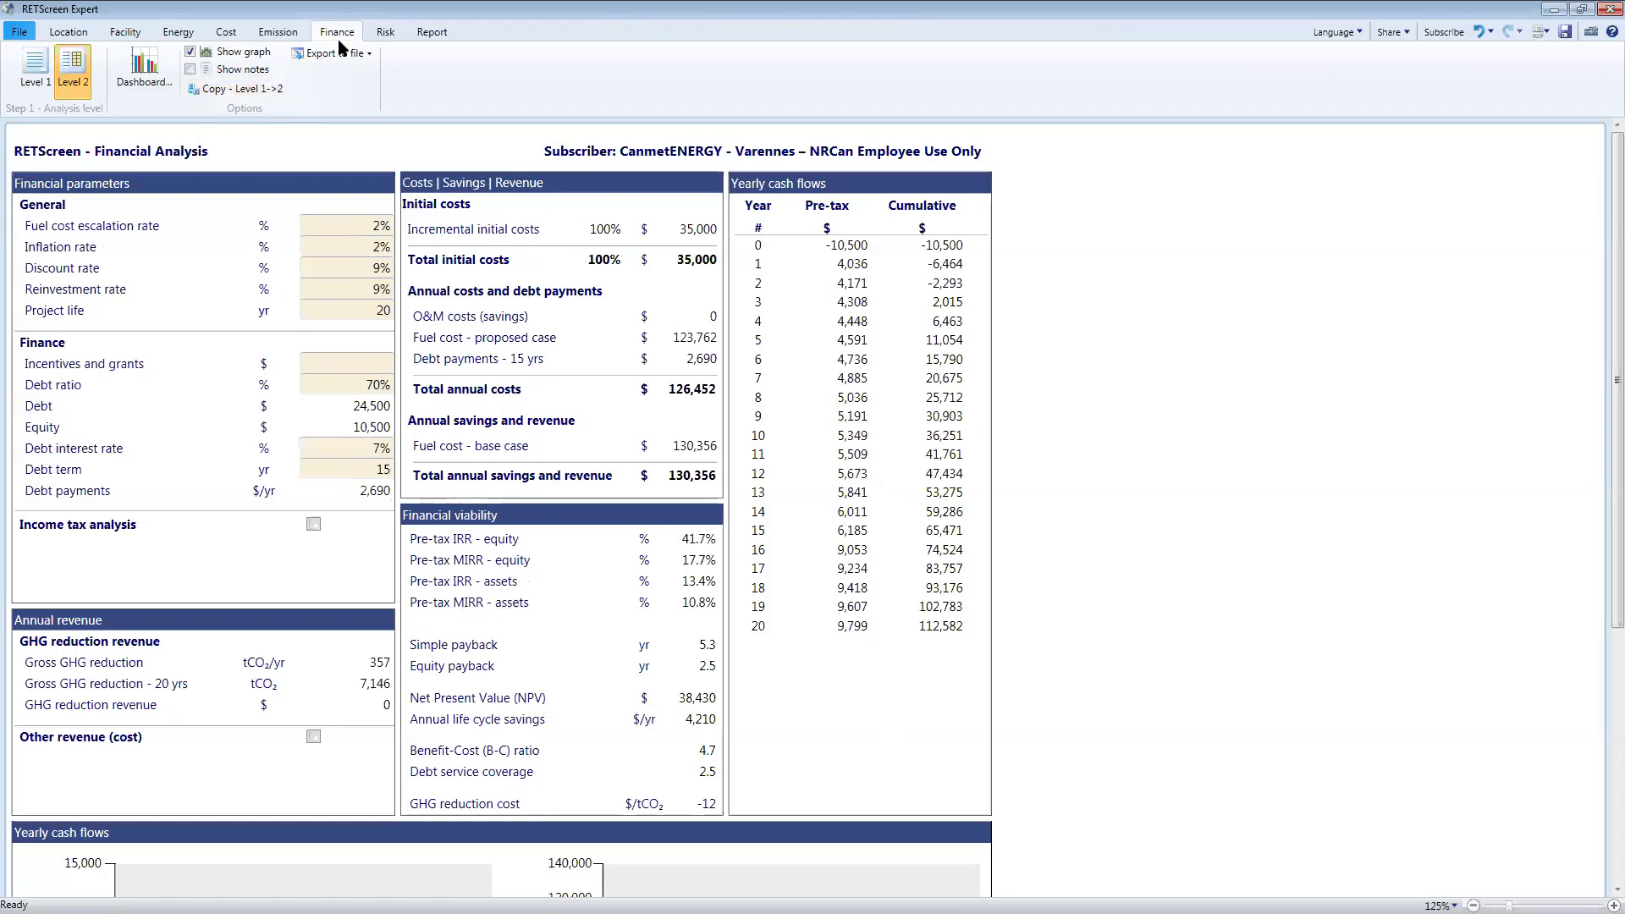
- Check which indicators the sensitivity analysis can be performed on, keep Net Present Value (NPV), and return to the financial analysis
click(385, 34)
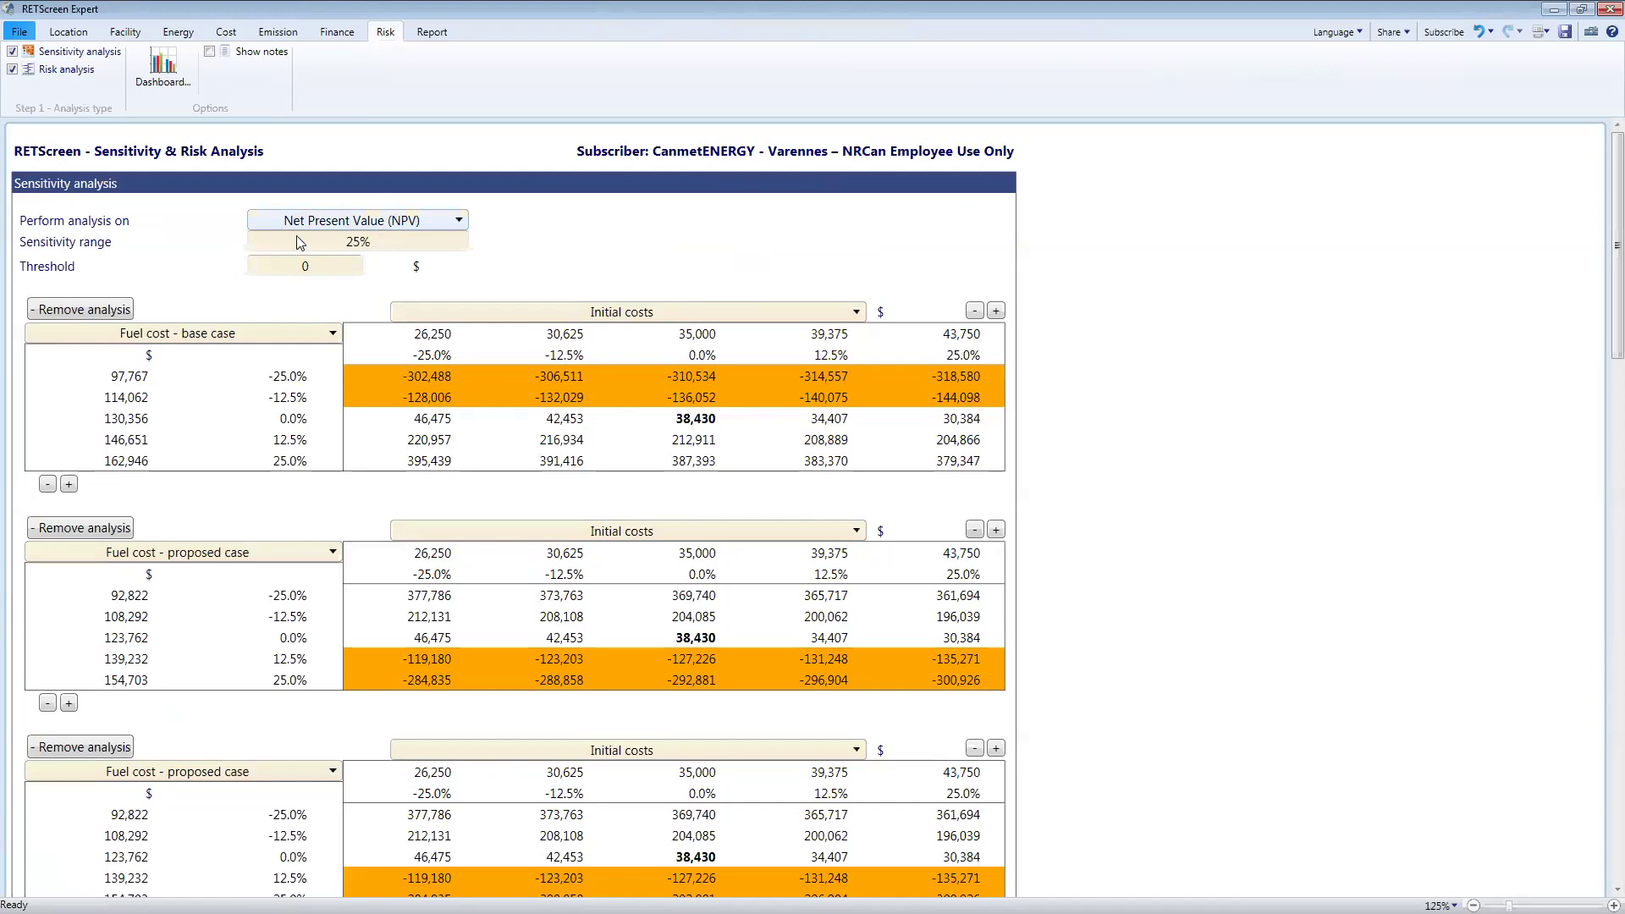
click(376, 222)
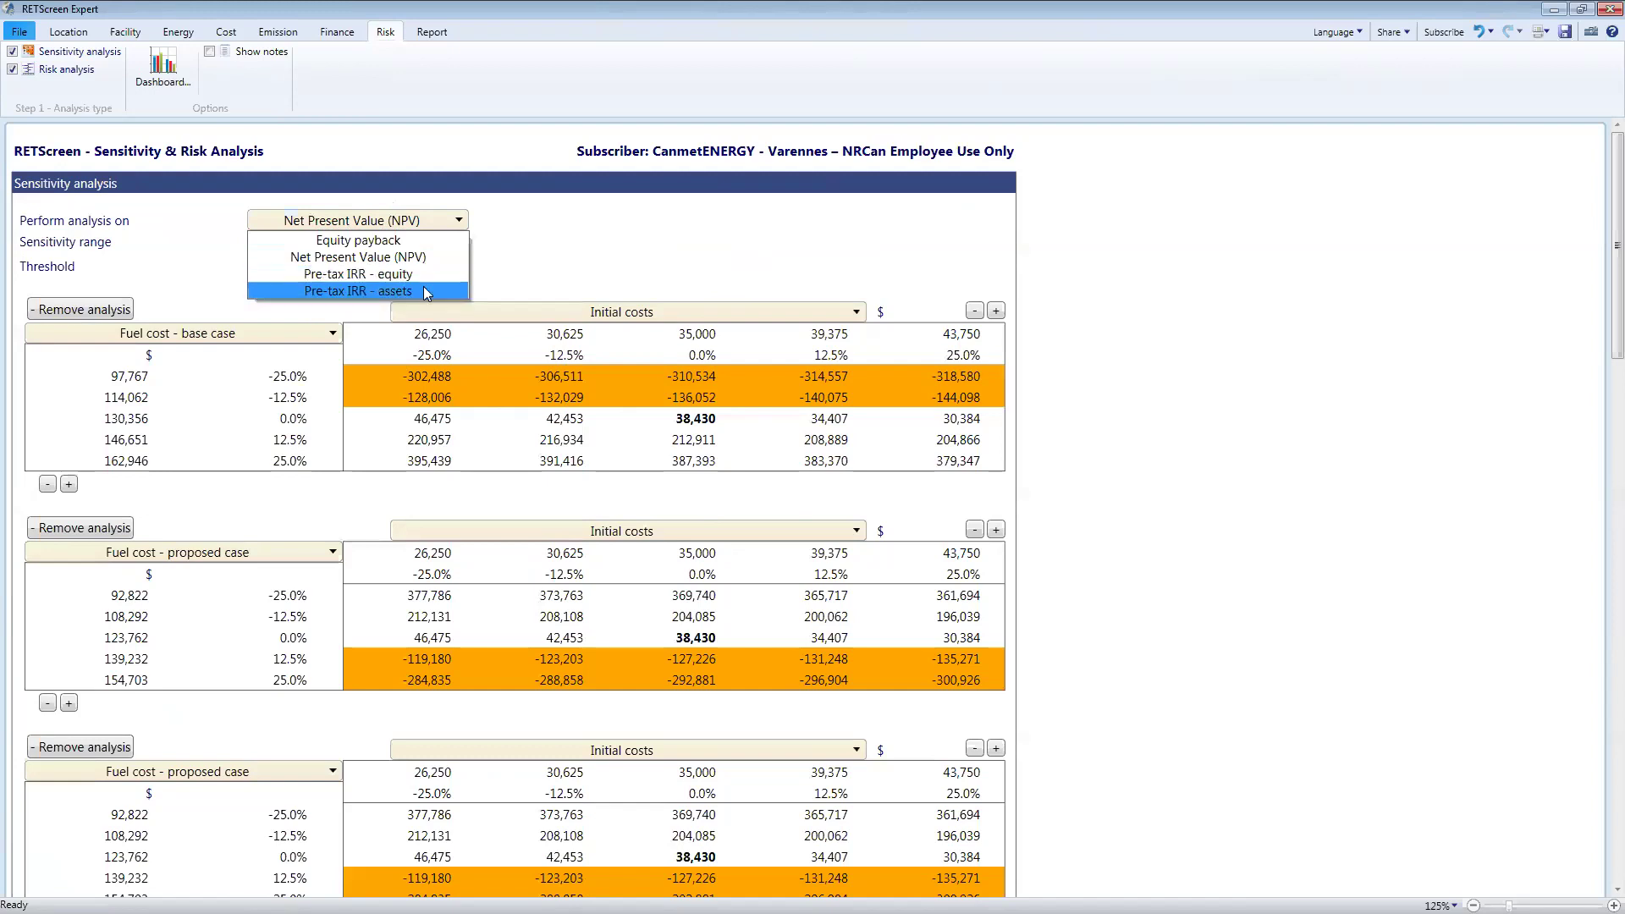
click(446, 267)
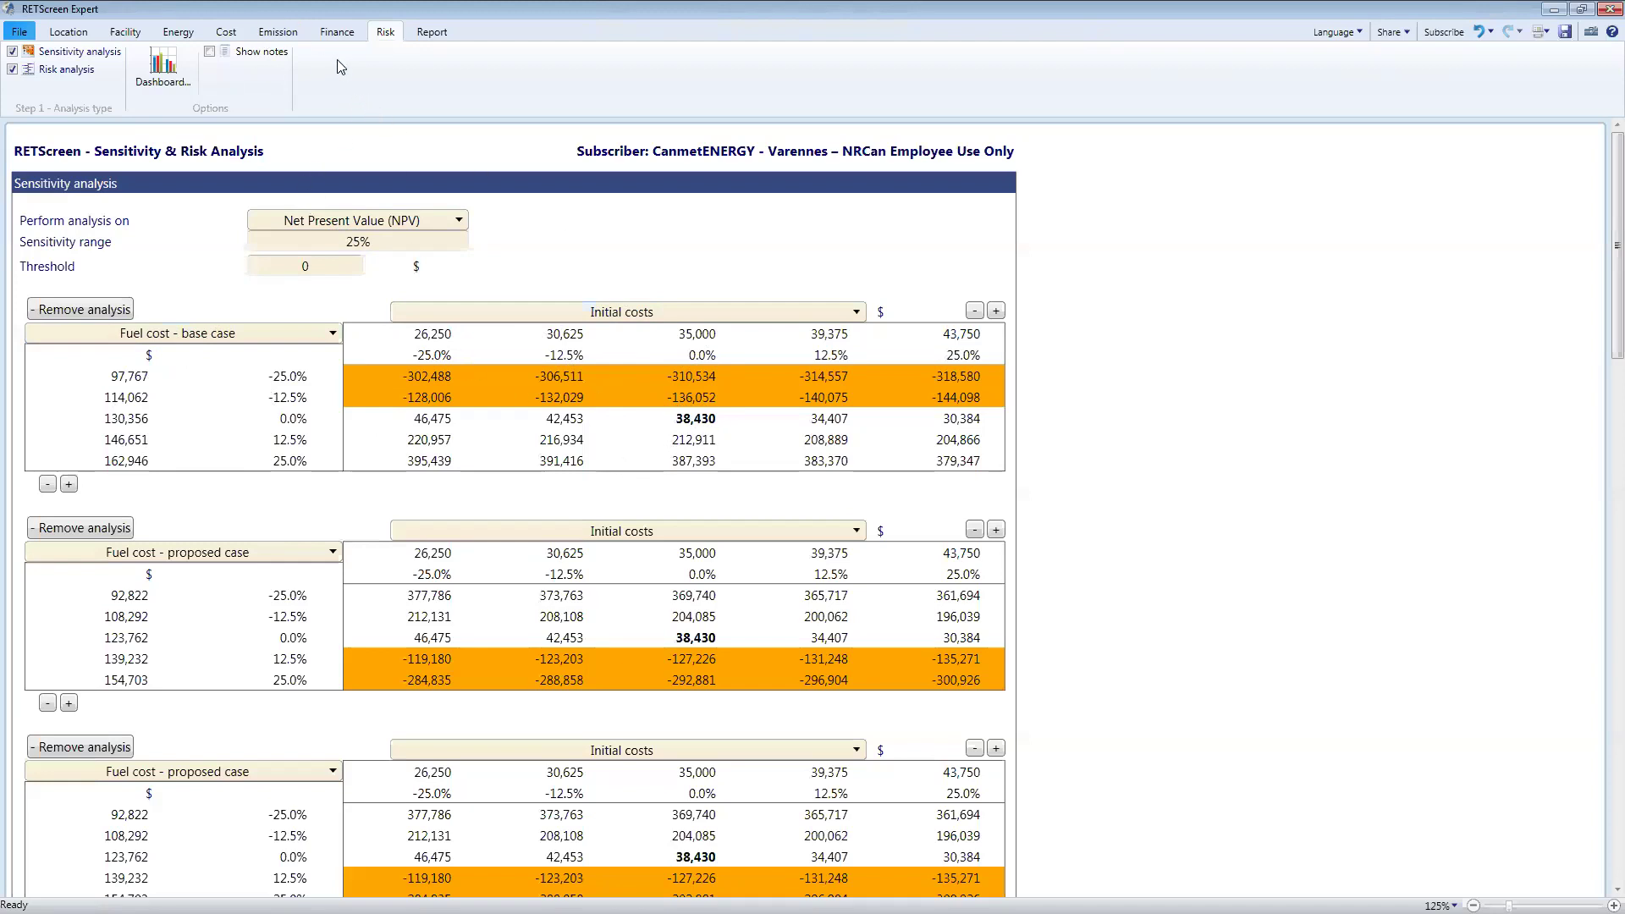
click(339, 33)
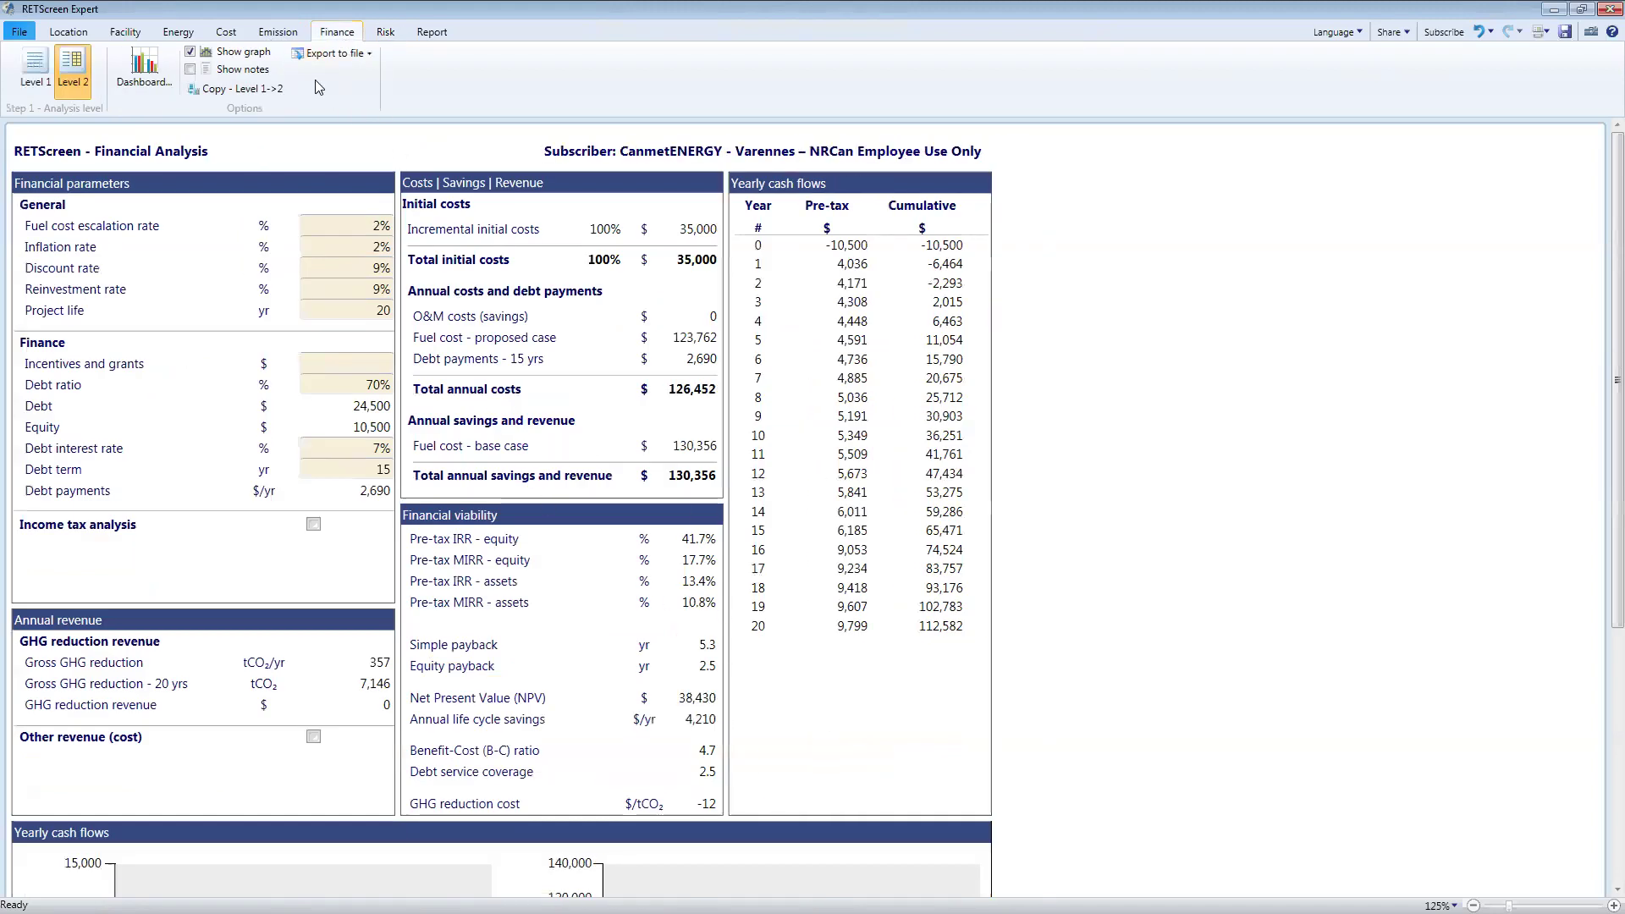
- Open the sensitivity and risk analysis and examine the NPV sensitivity tables for initial costs against base and proposed case fuel costs
click(385, 32)
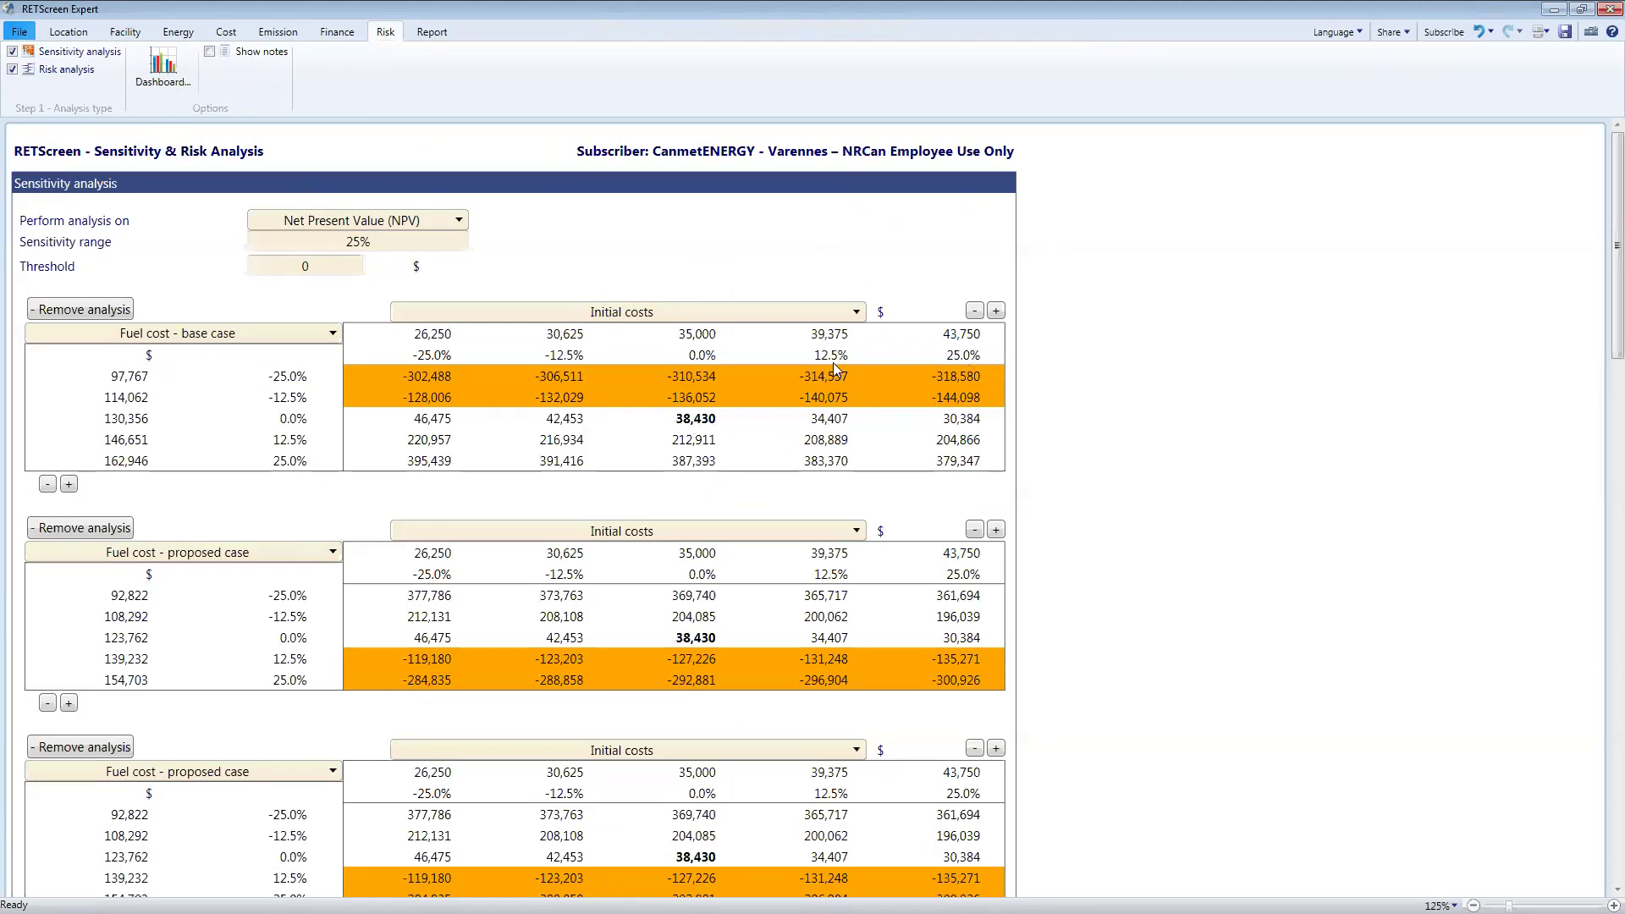
double_click(969, 424)
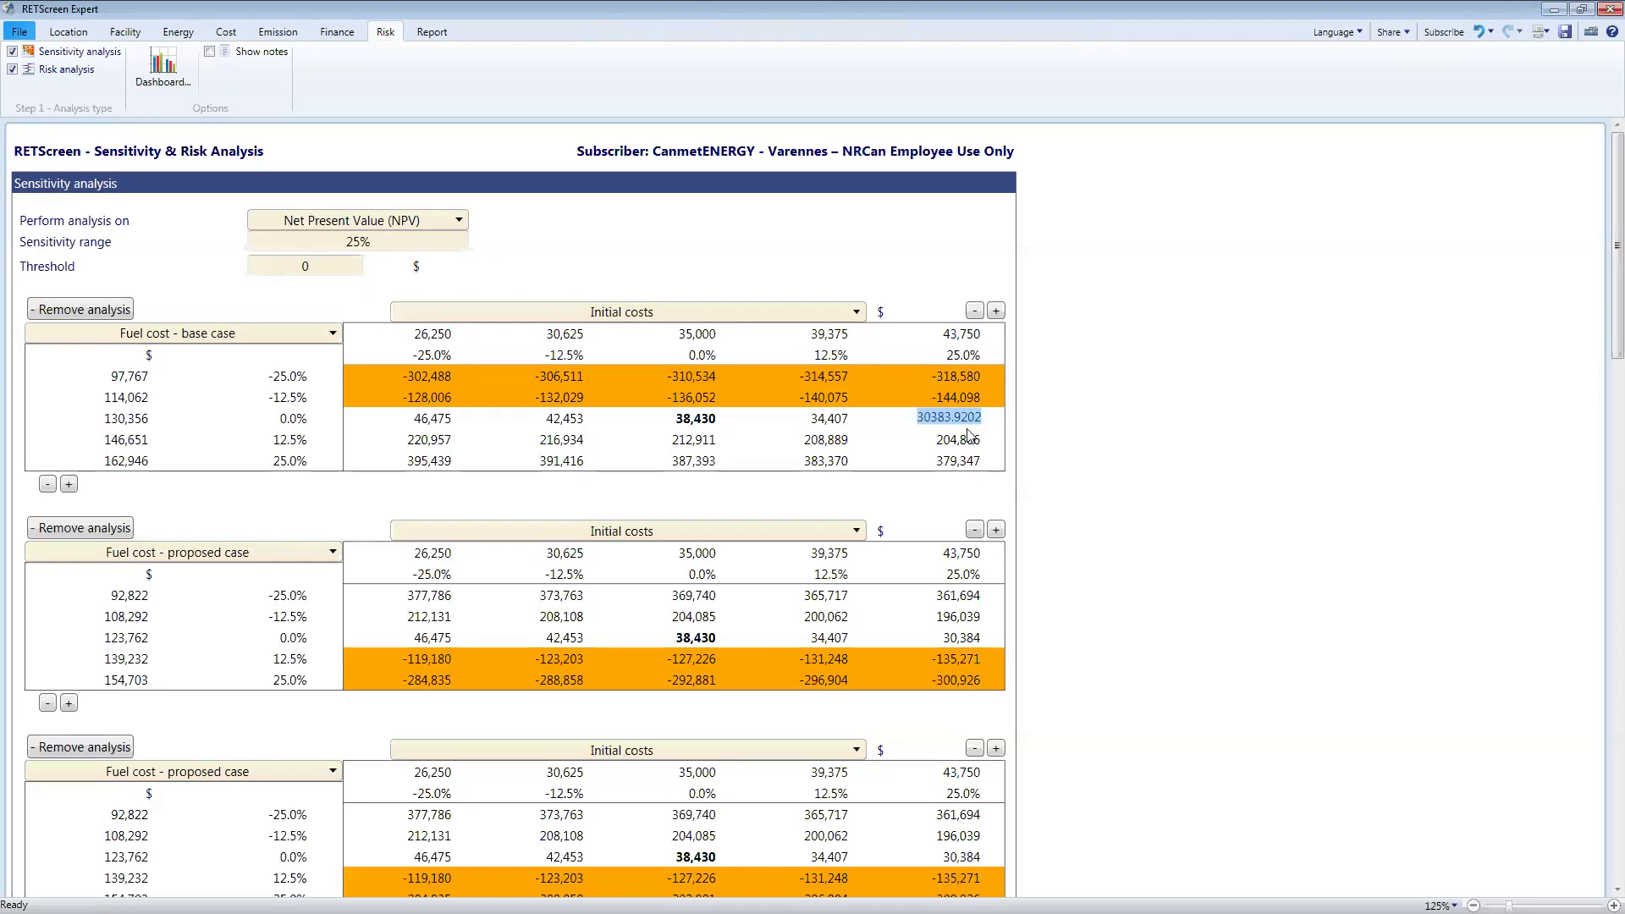
click(918, 434)
scroll(1240, 585, down, 10)
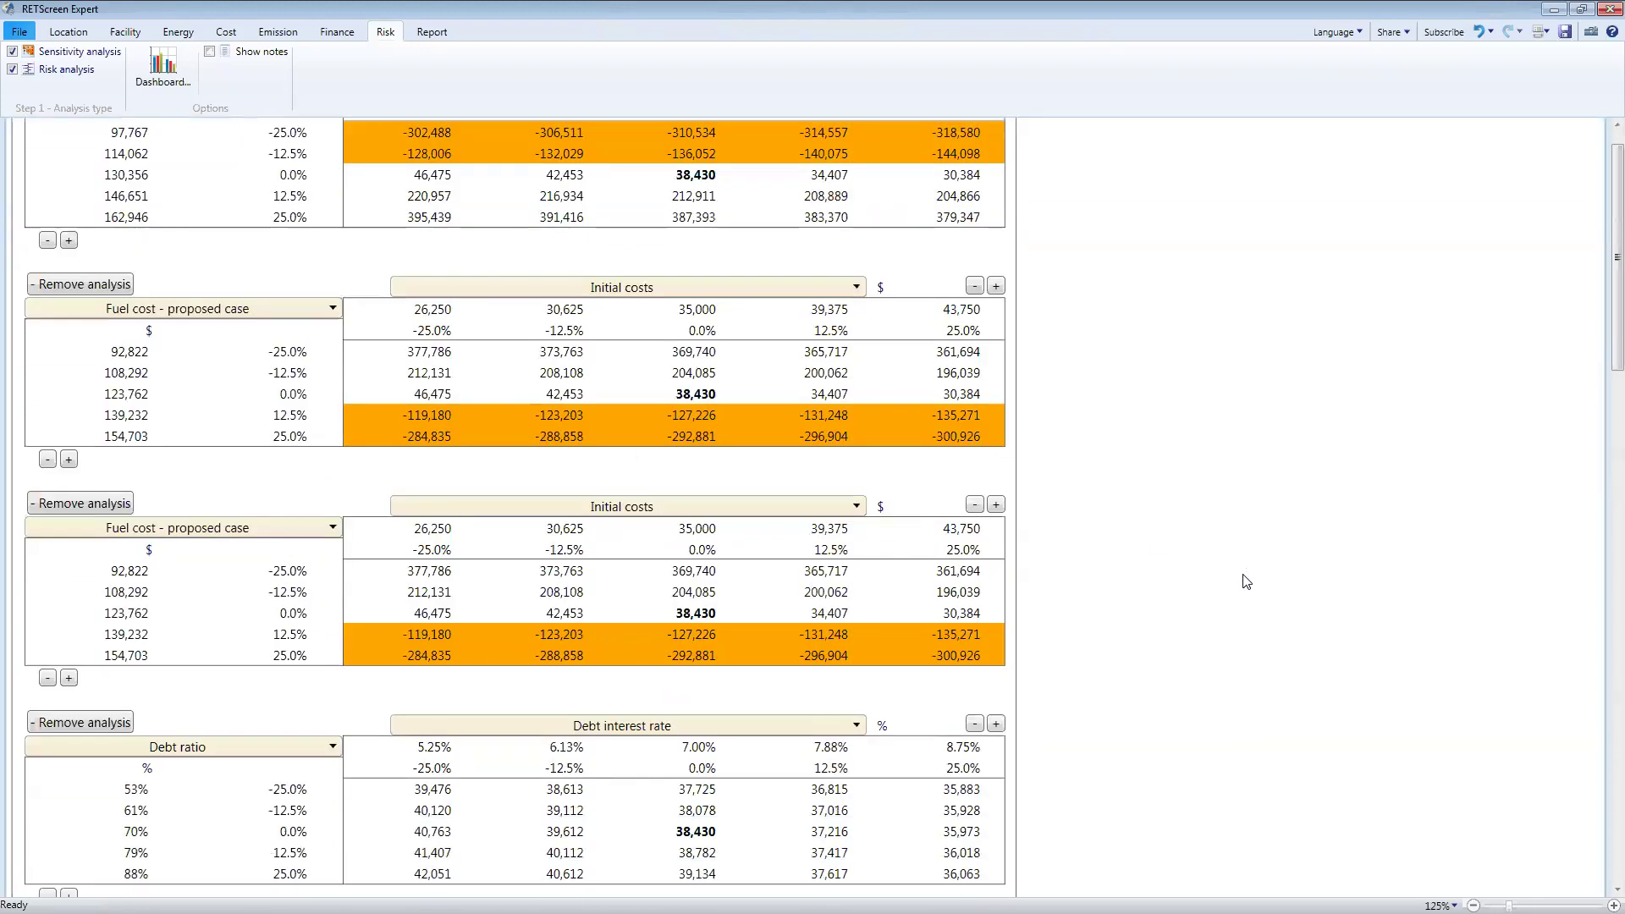
- Check which indicators the risk analysis can be performed on and keep Net Present Value (NPV)
scroll(1238, 588, down, 8)
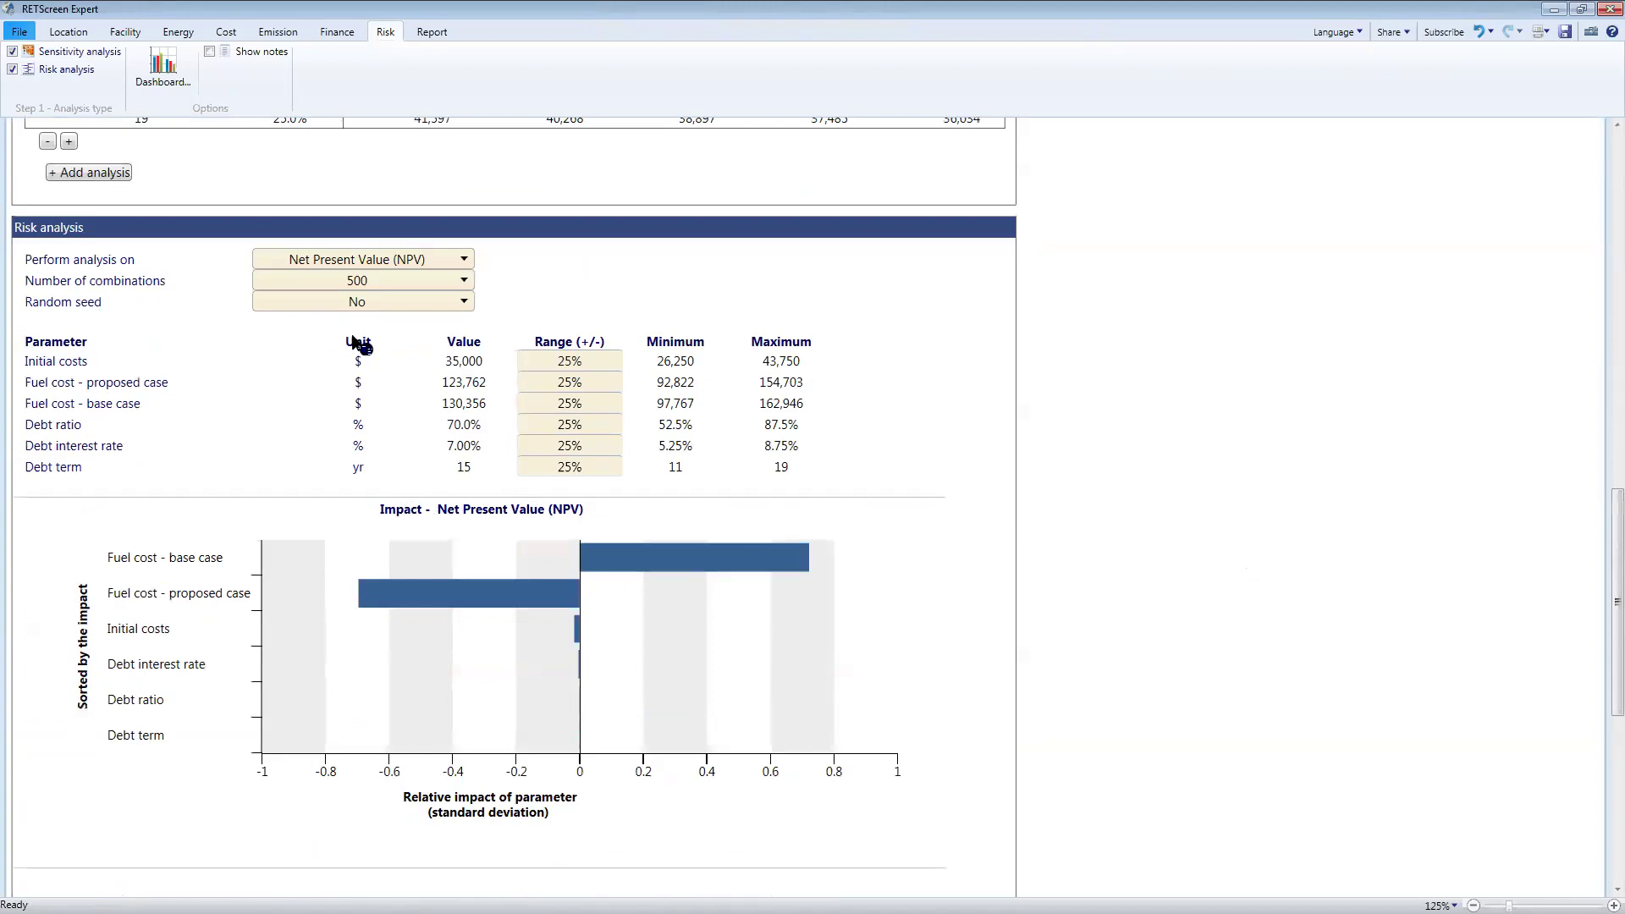
click(388, 263)
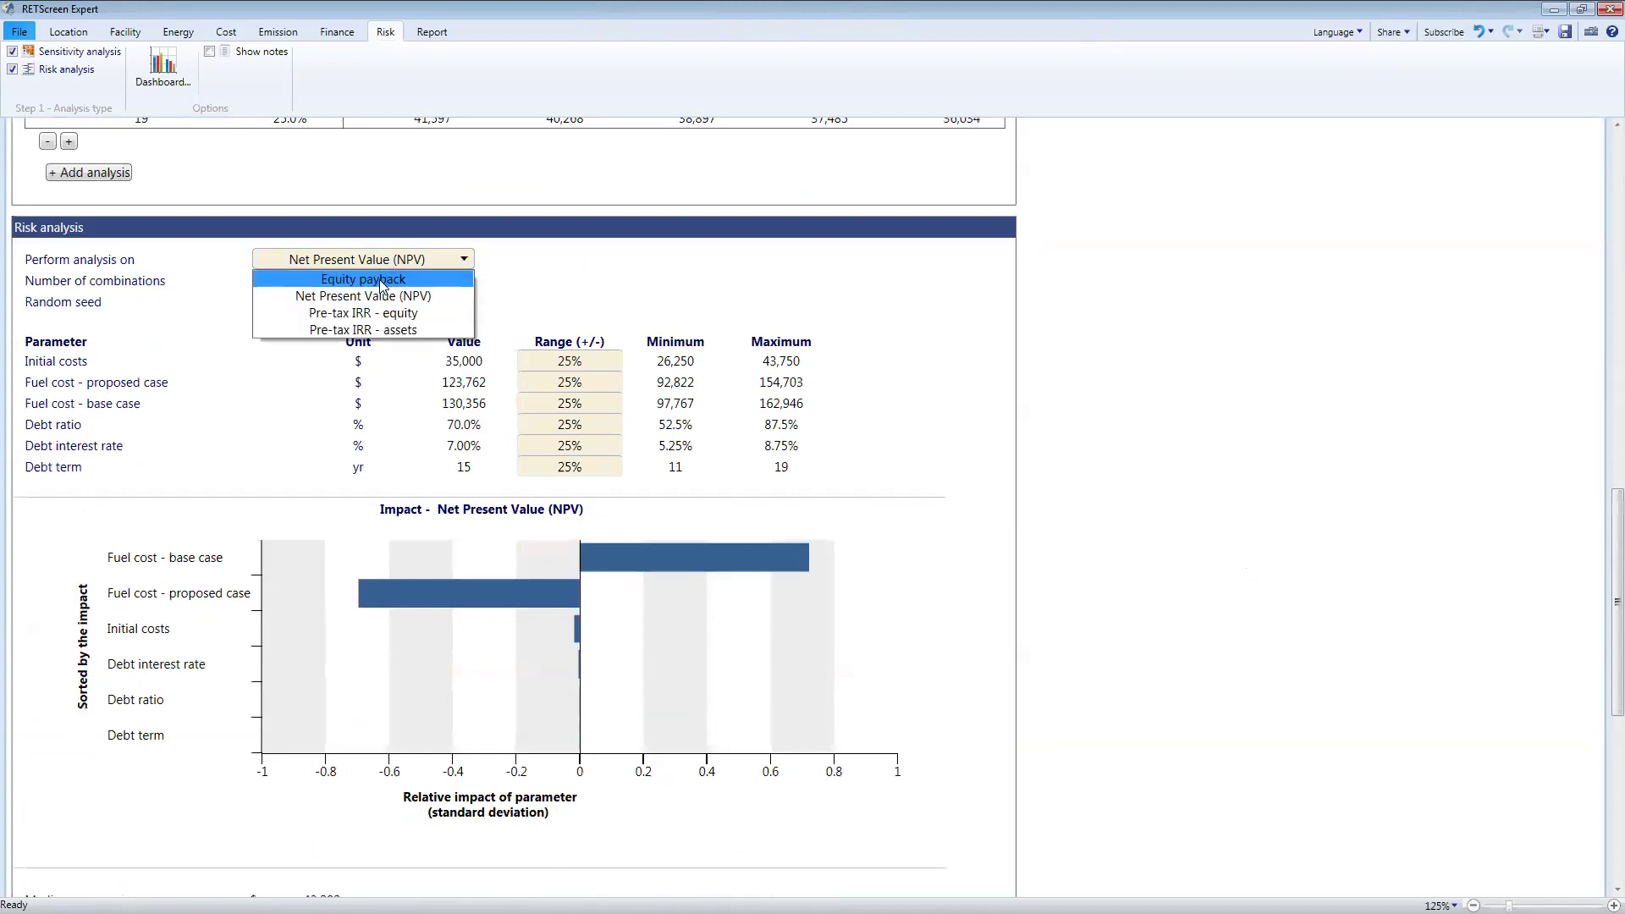
click(550, 293)
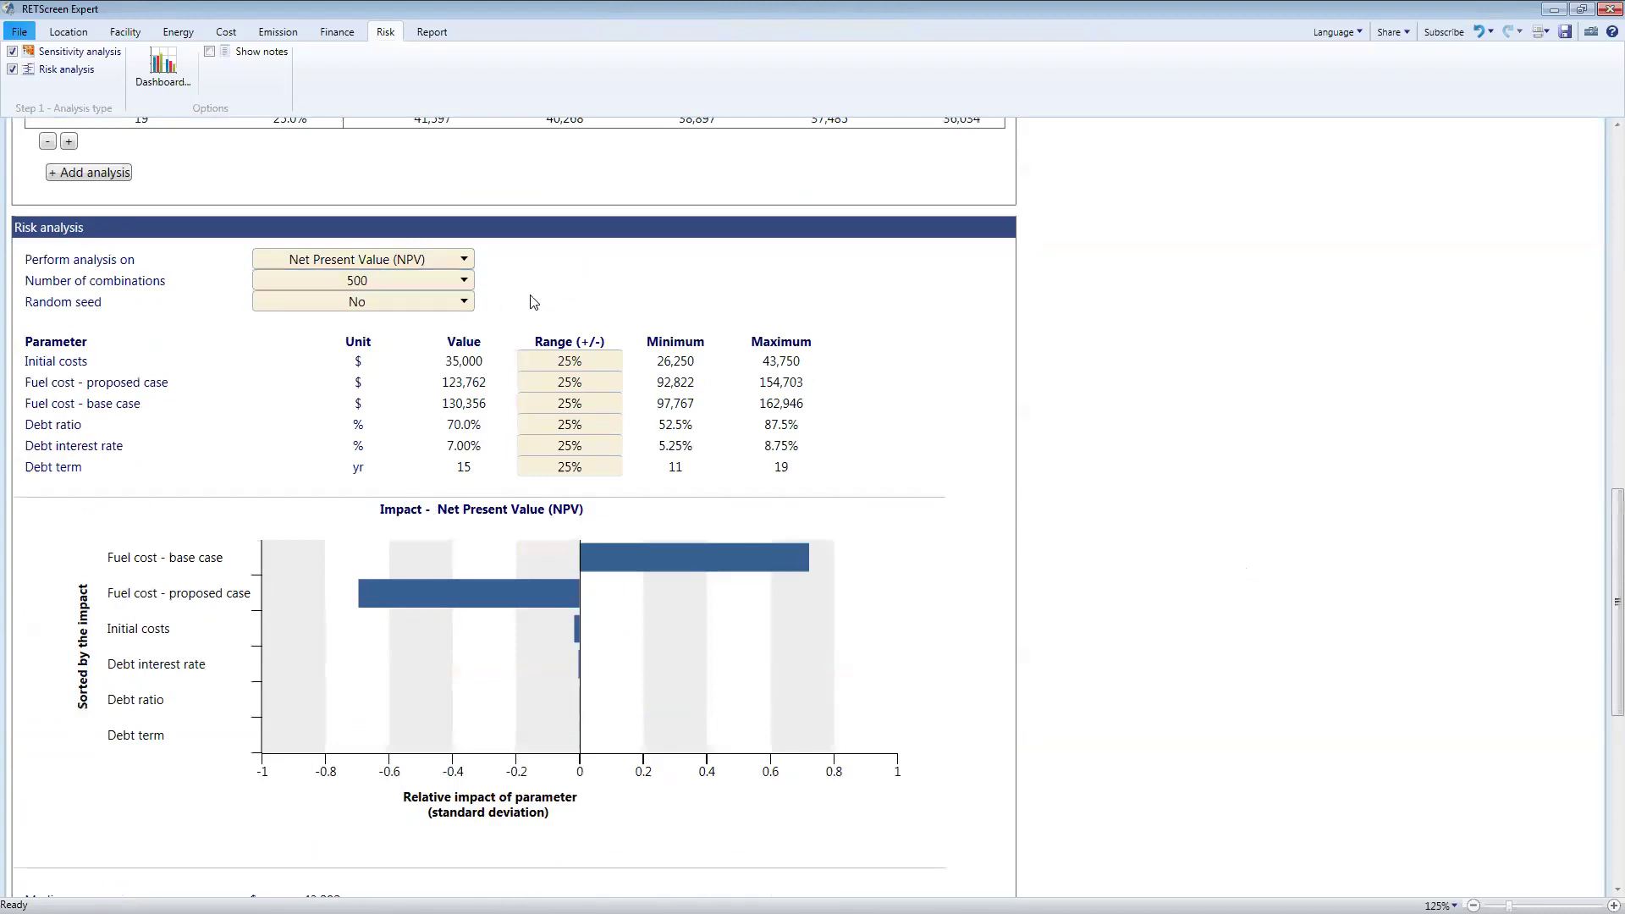
- Set the risk analysis to 1000 combinations without a random seed and the initial costs range to 40%
click(369, 281)
click(401, 300)
click(597, 364)
click(599, 401)
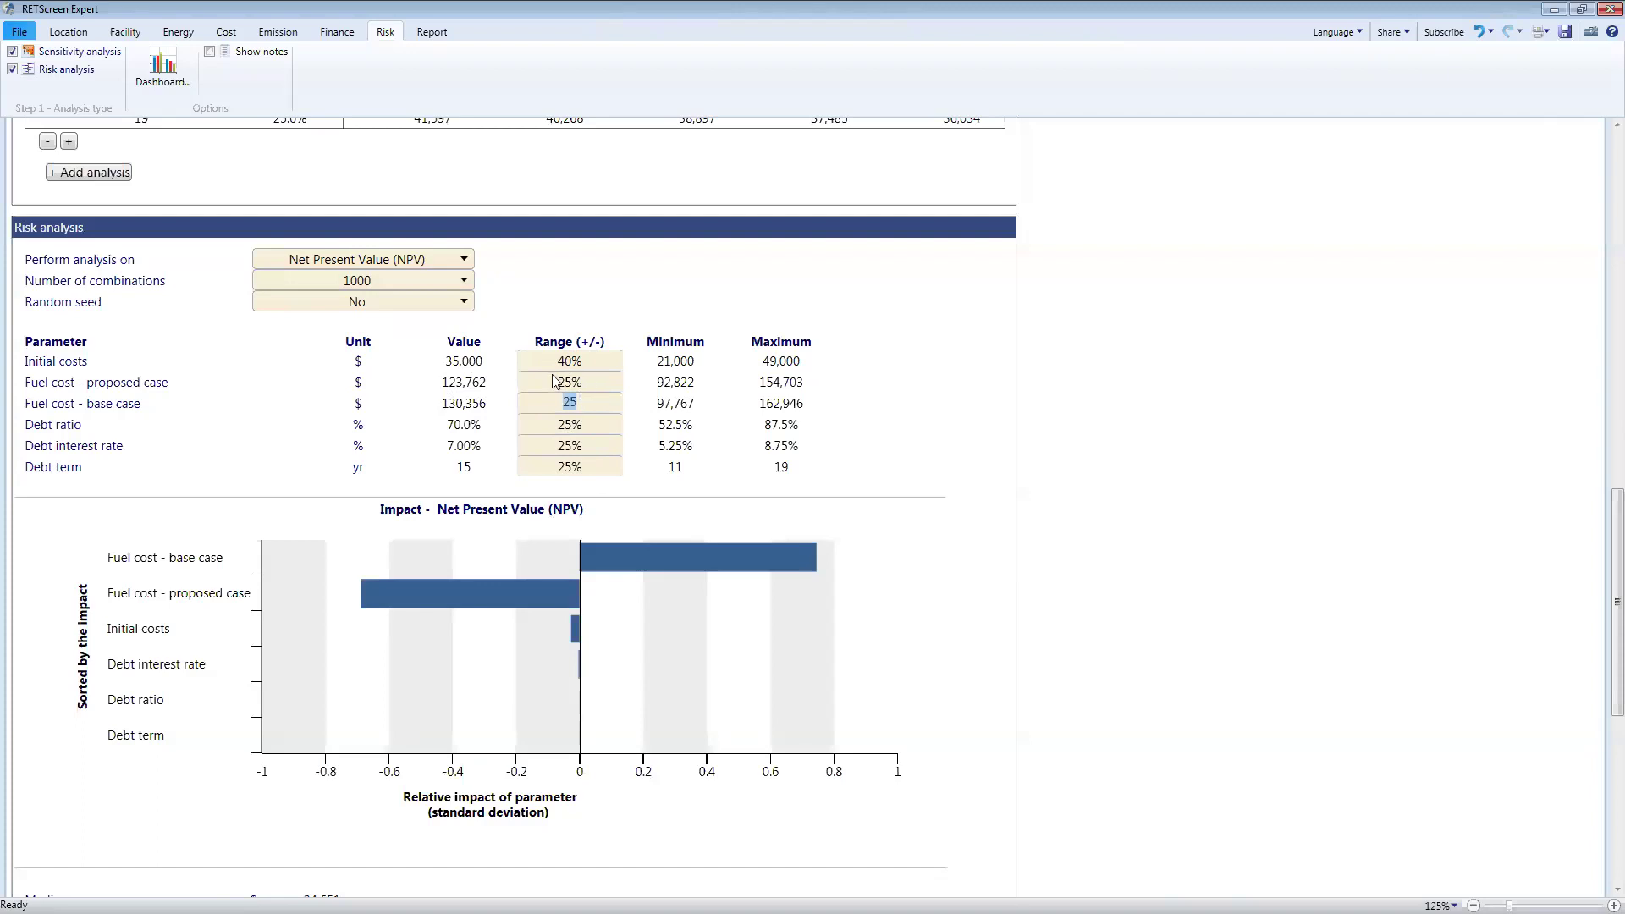
- Set the risk analysis range of the base case fuel cost to 15%
click(596, 401)
drag(587, 400, 542, 399)
text(15)
click(597, 422)
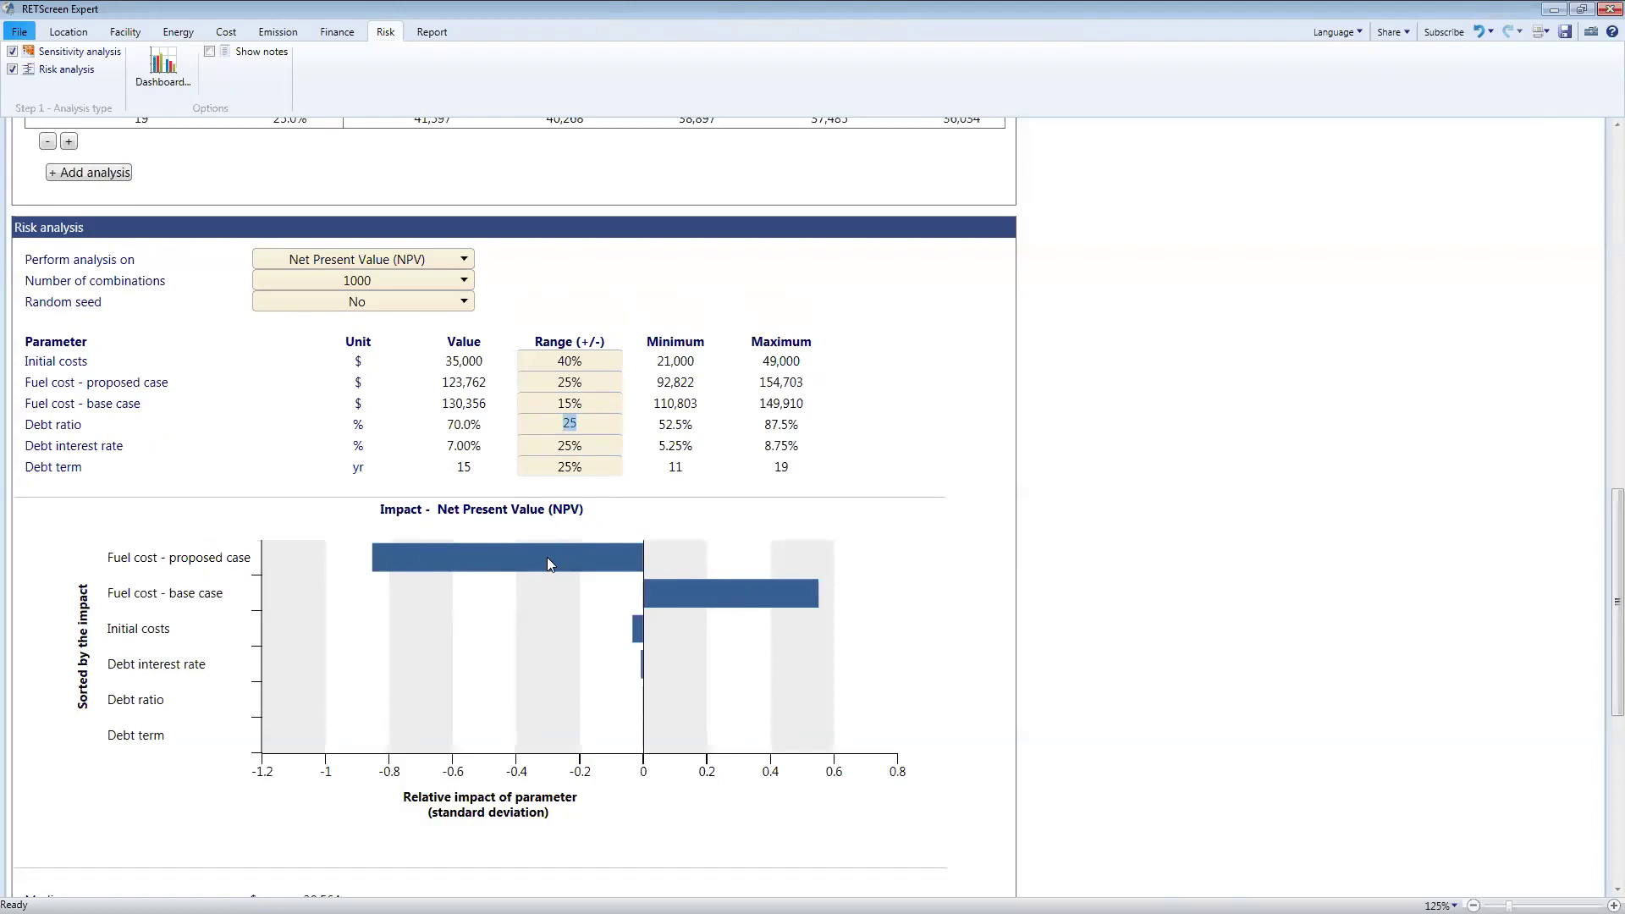
- Examine the relative impact of each parameter on NPV and the NPV distribution graph with its confidence limits
mouse_move(516, 559)
mouse_move(640, 639)
scroll(616, 580, down, 6)
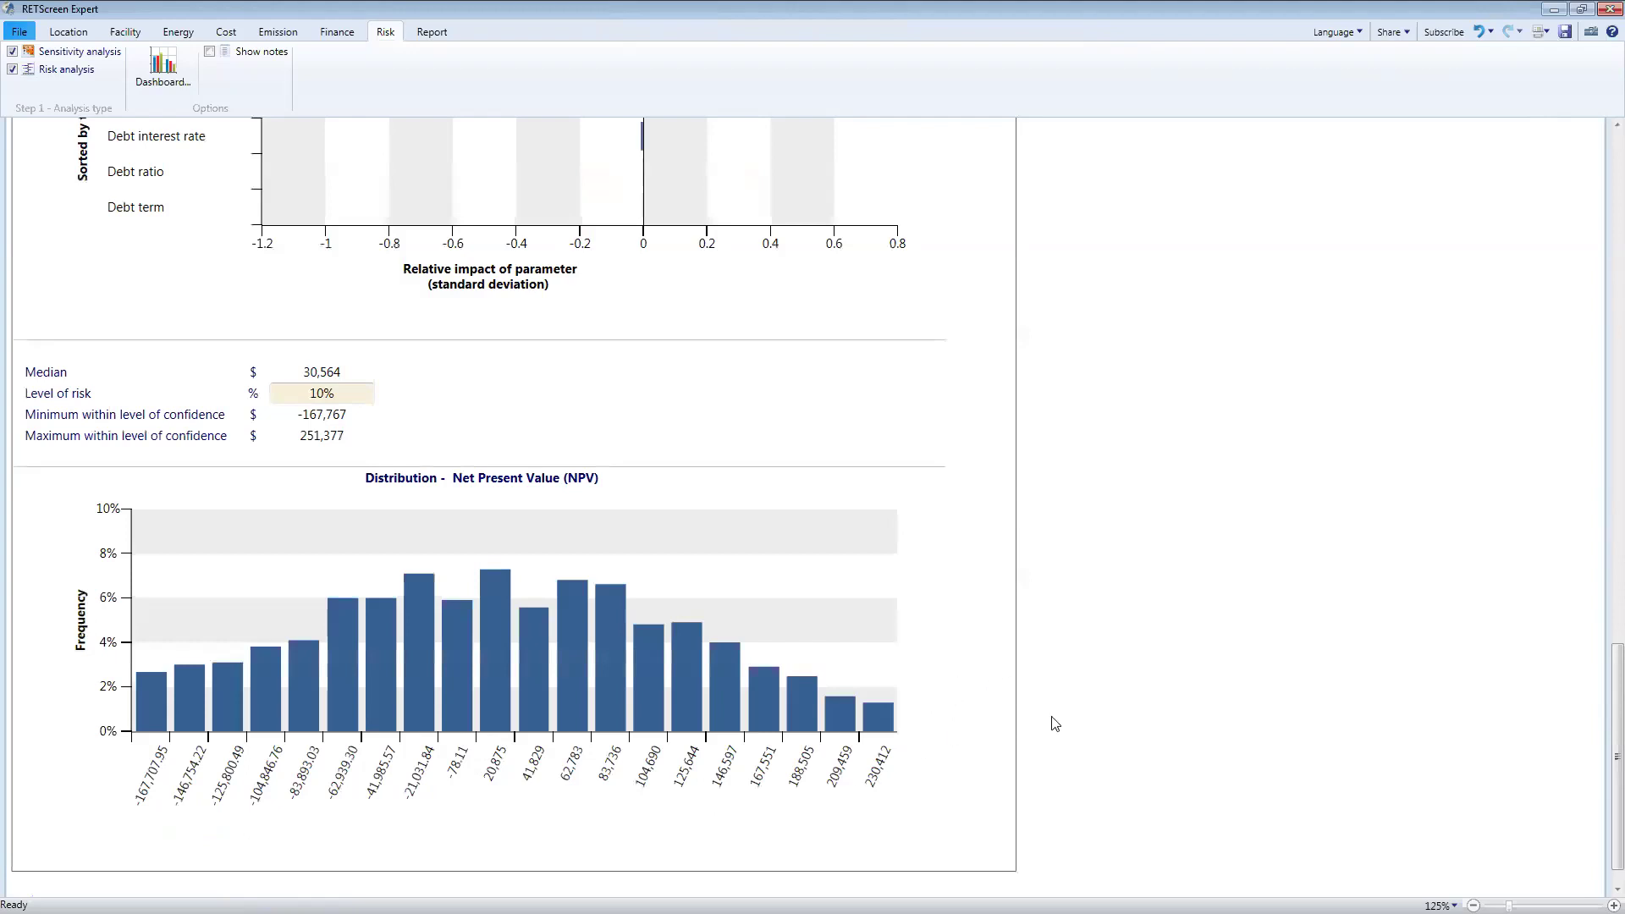
- Review the sensitivity tables once more together with the risk analysis parameters, impact graph and distribution graph
scroll(1055, 724, up, 10)
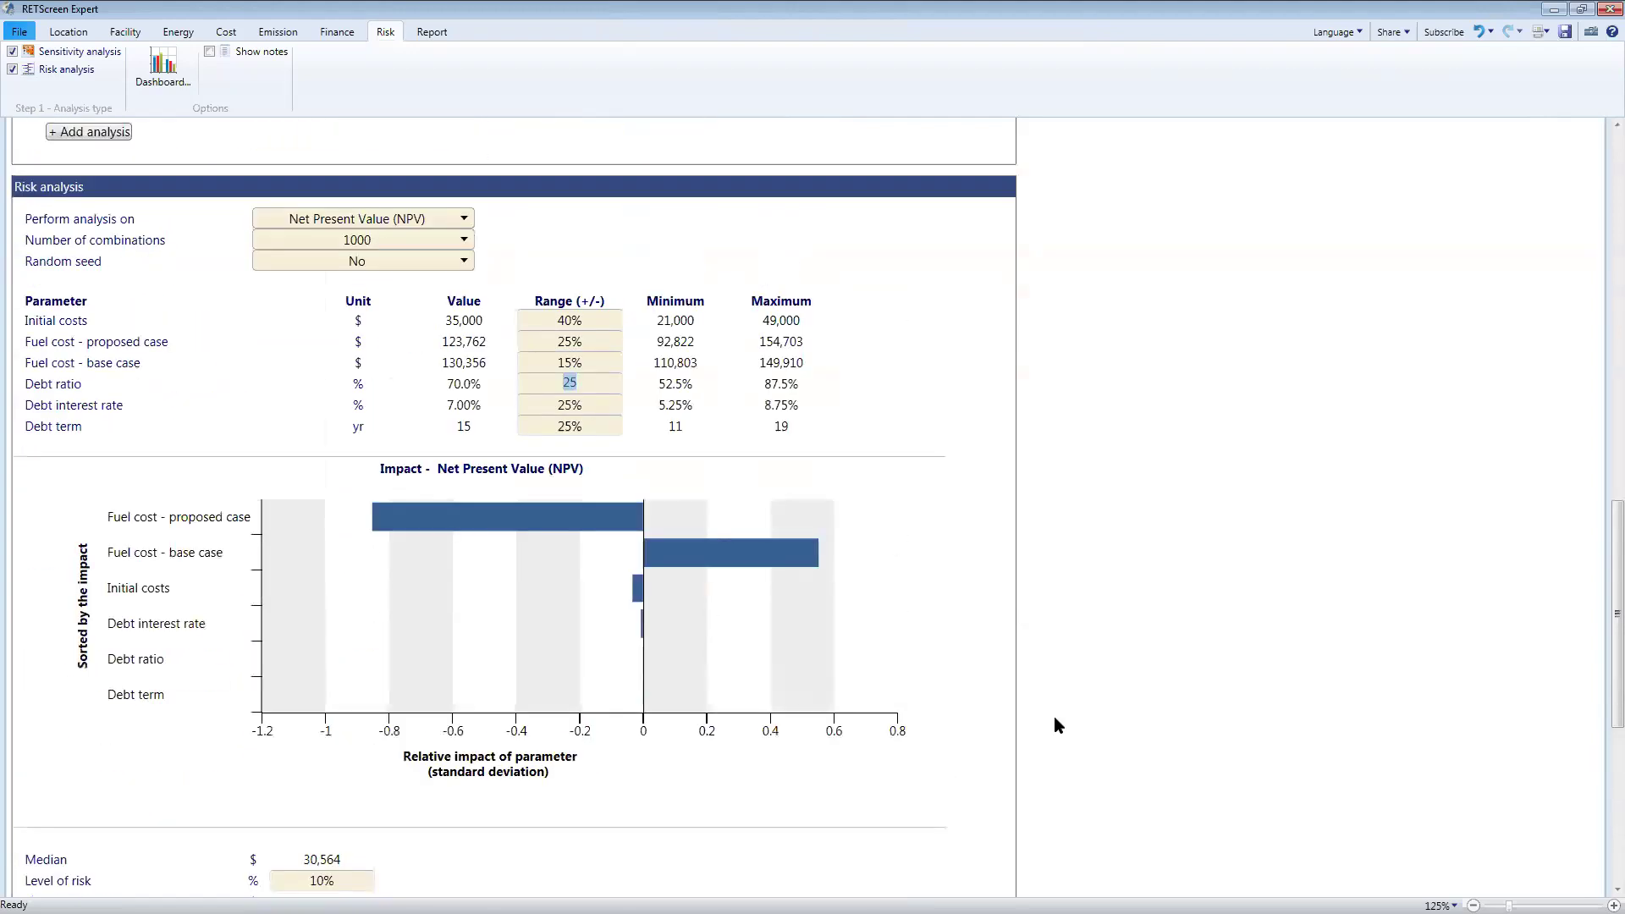
scroll(1062, 728, up, 12)
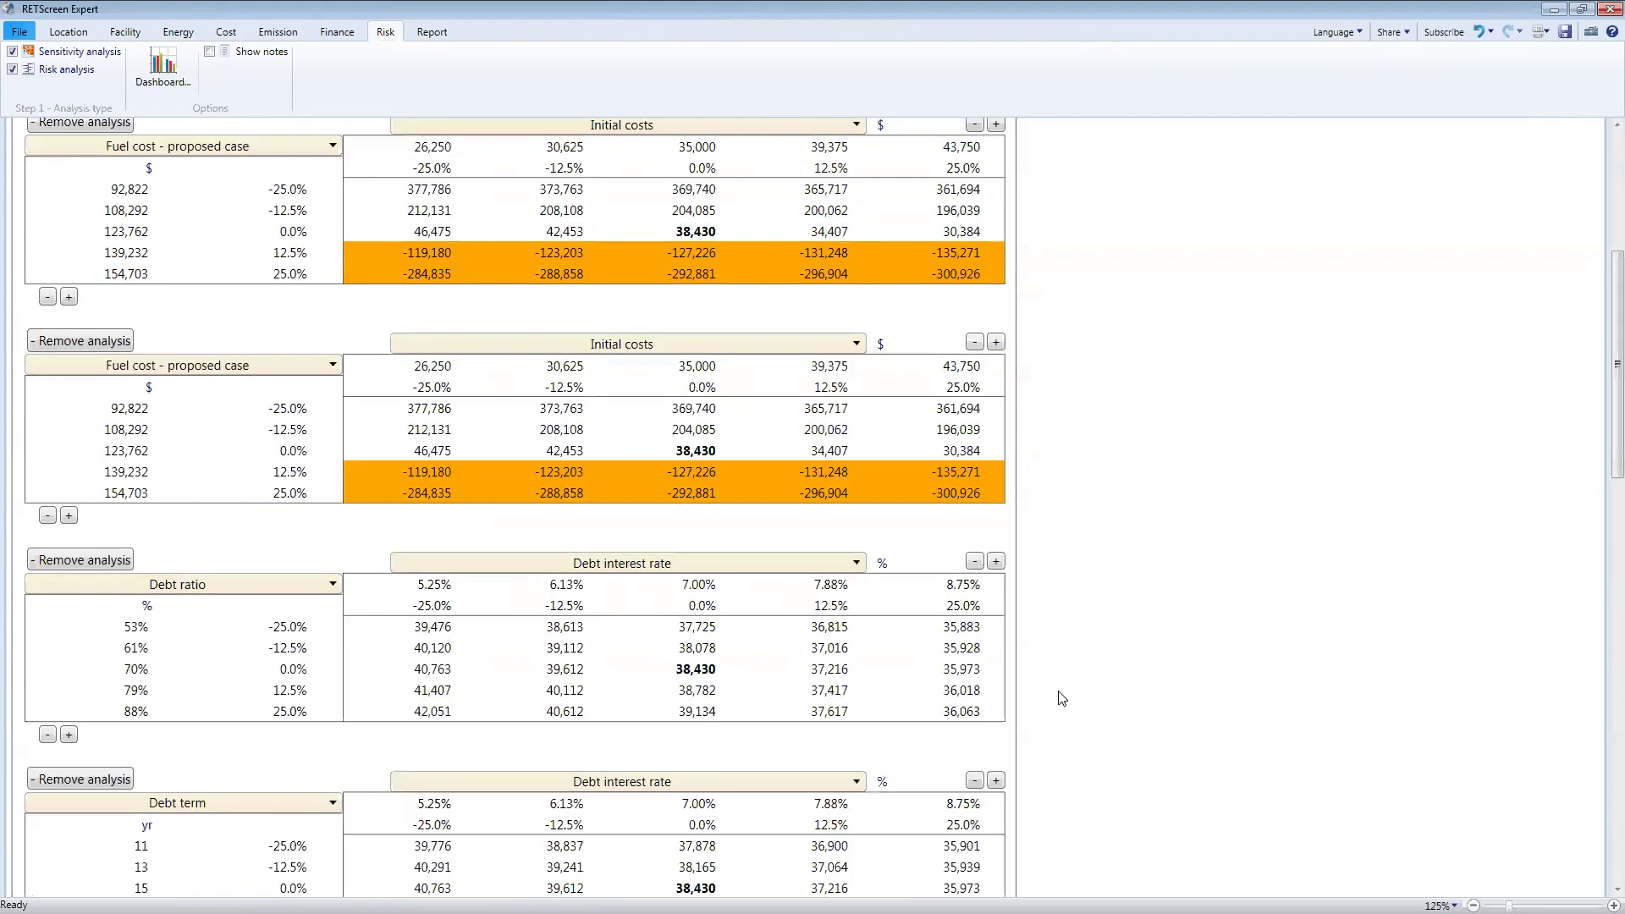
scroll(1063, 681, up, 3)
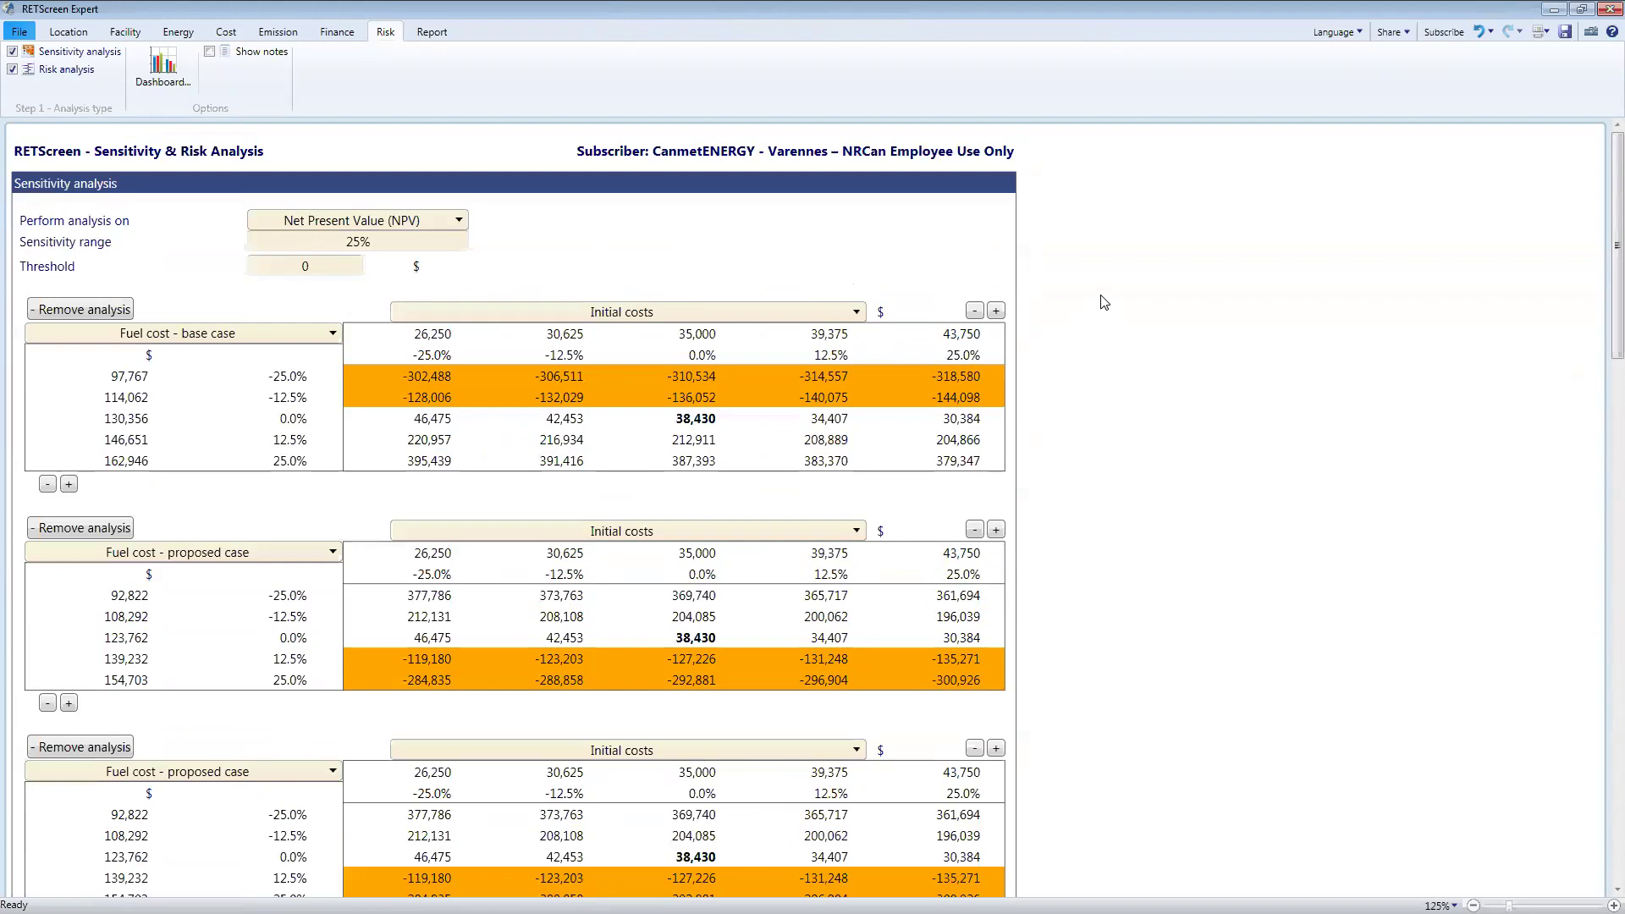
scroll(1189, 377, down, 2)
scroll(1187, 377, down, 7)
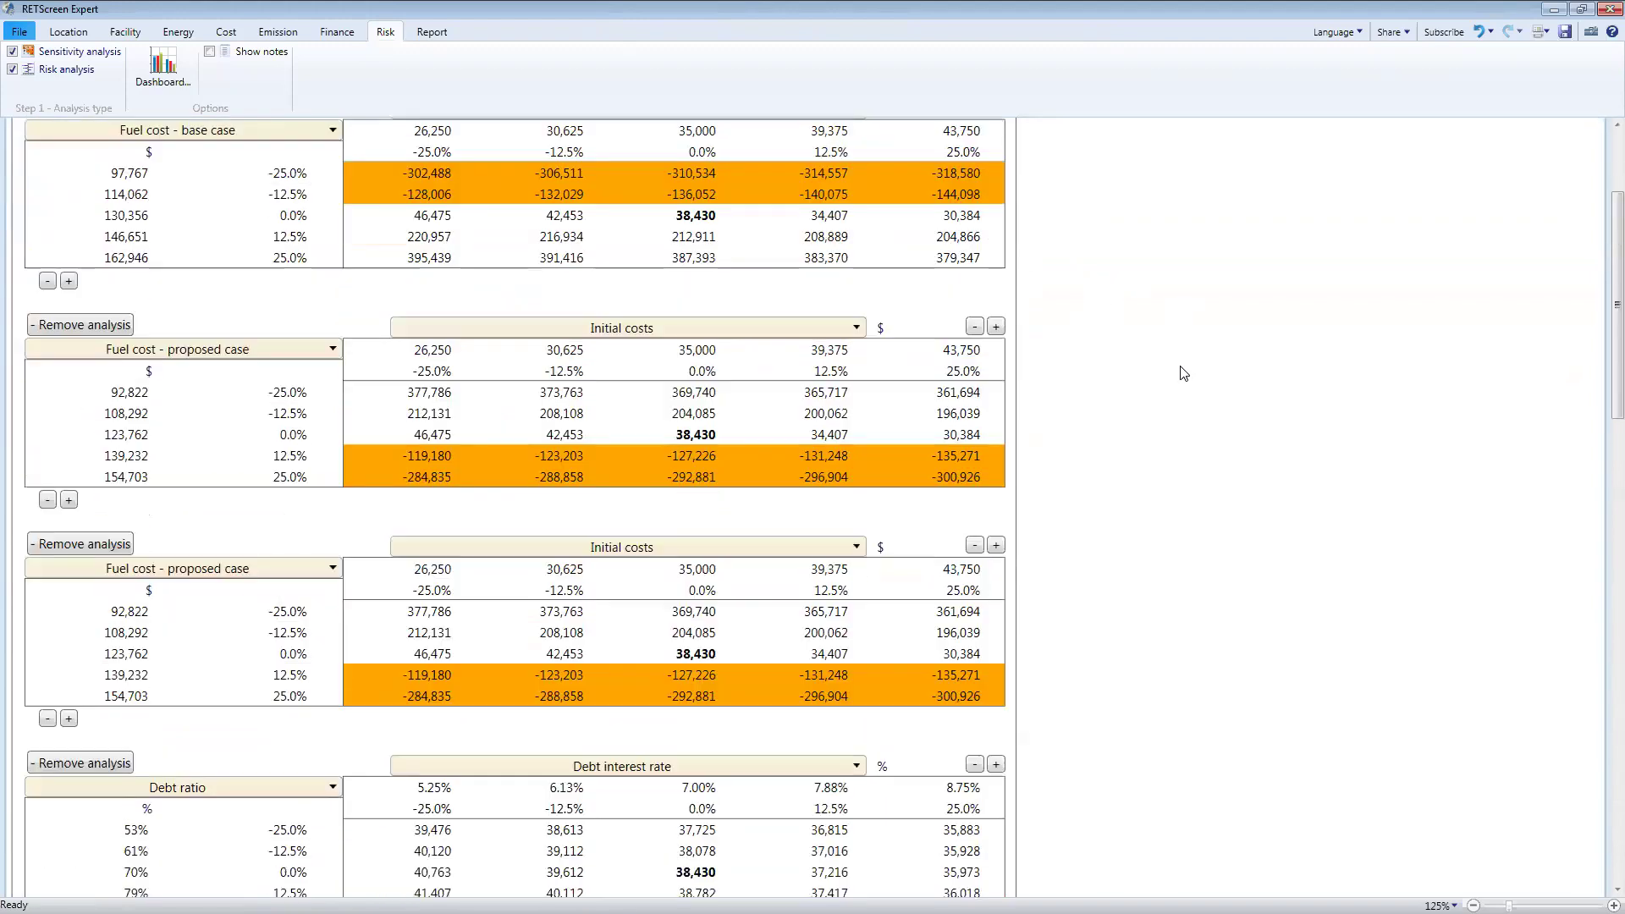
scroll(1168, 638, down, 5)
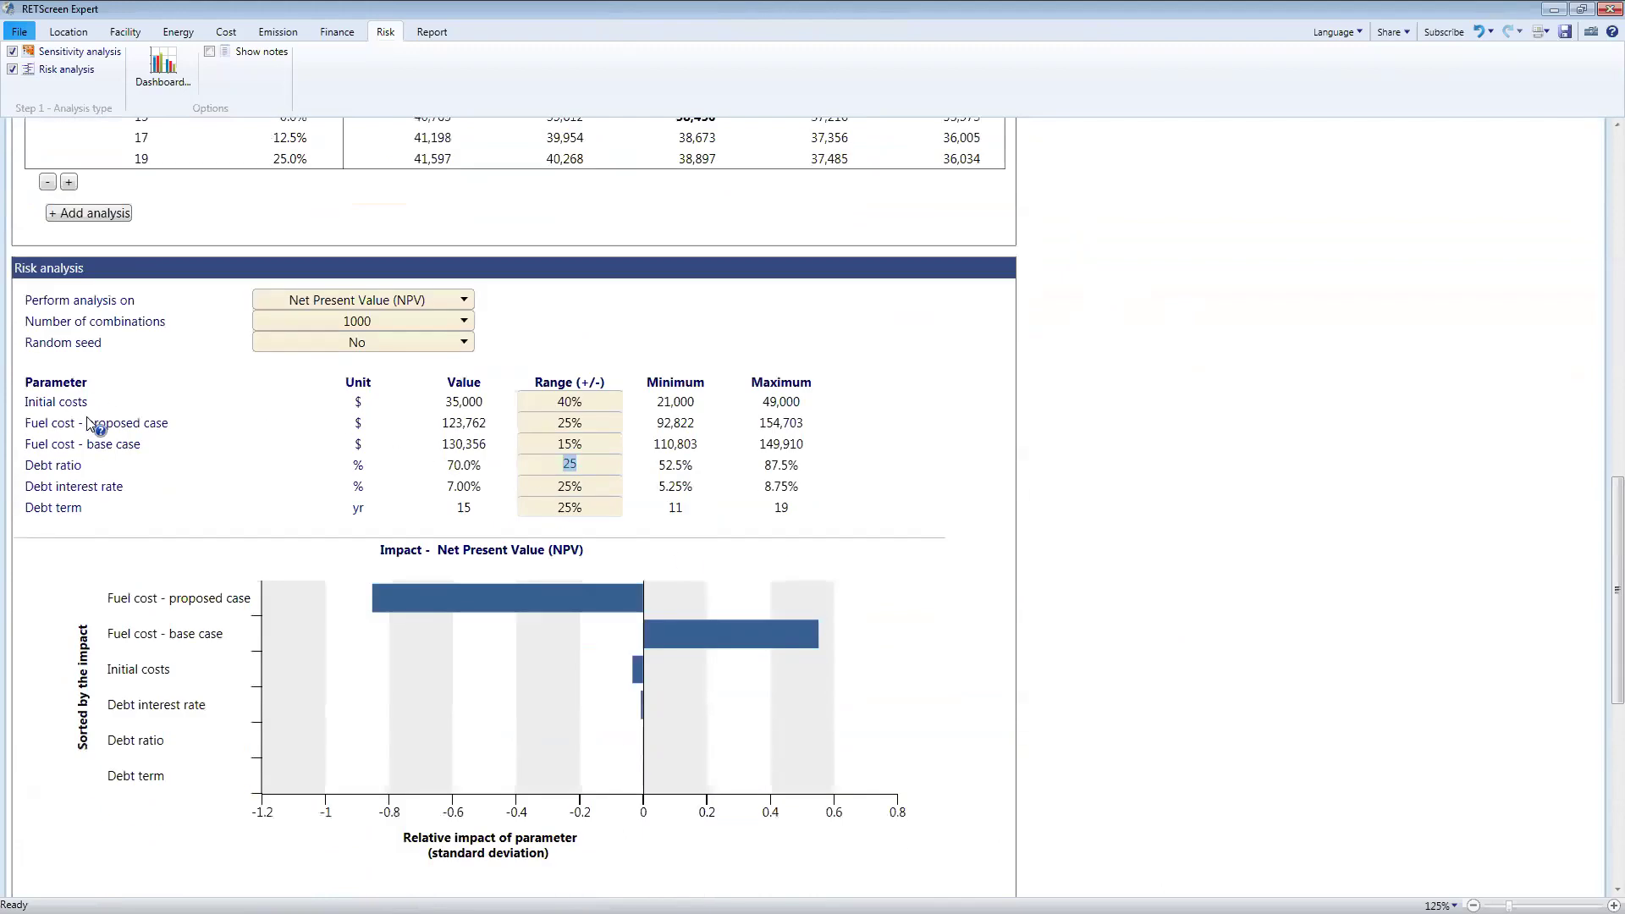
scroll(257, 497, down, 2)
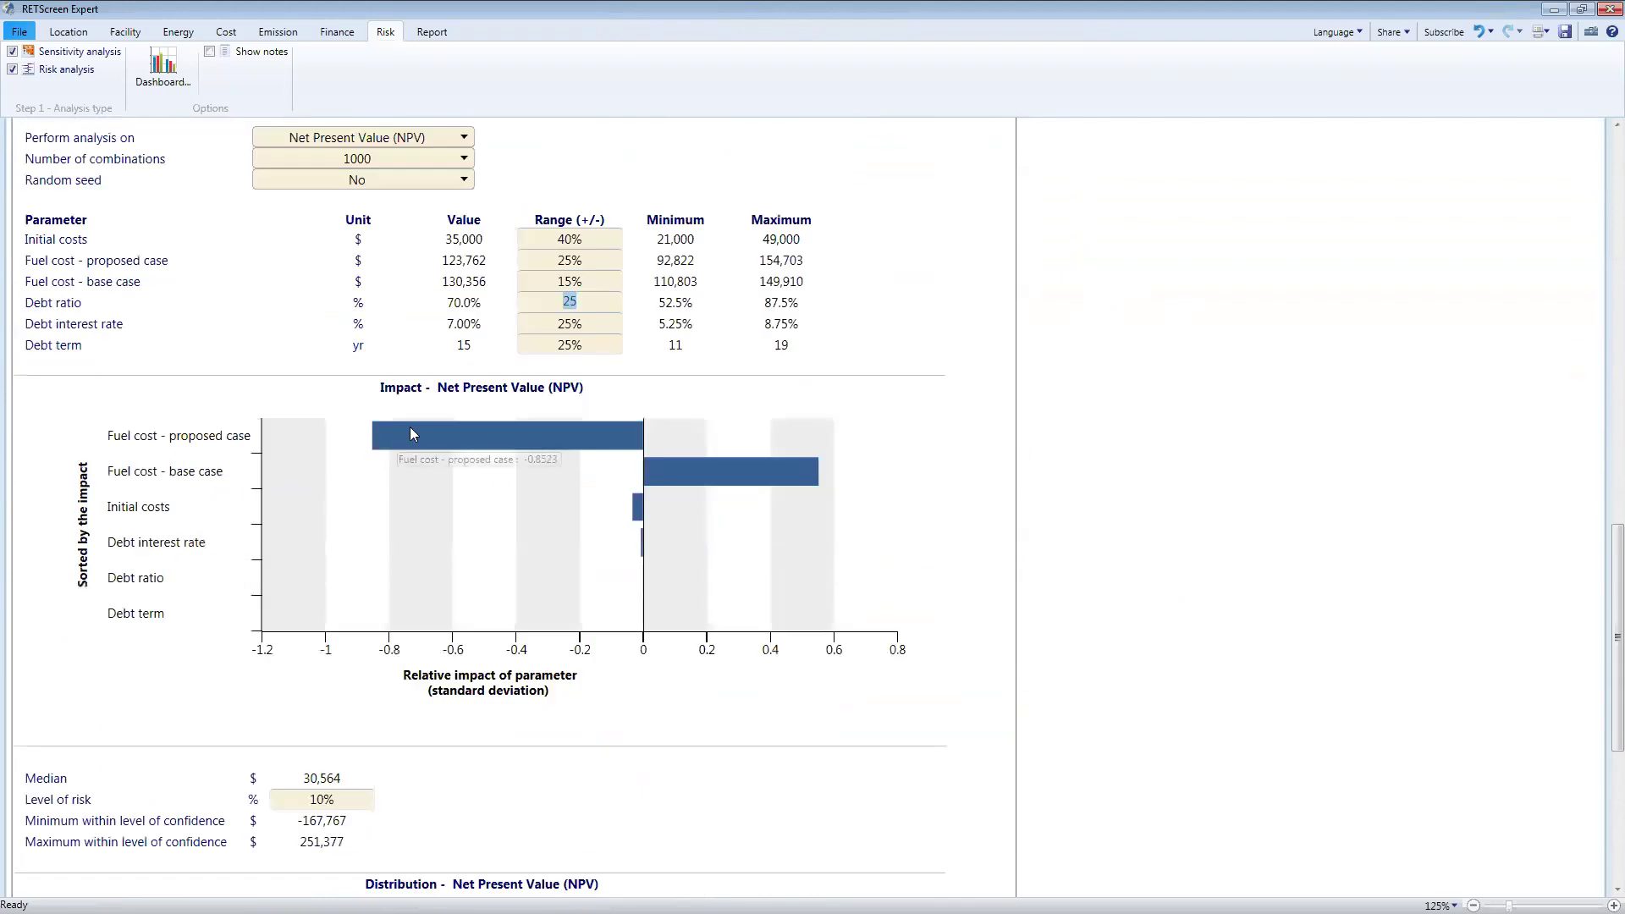
scroll(999, 838, down, 4)
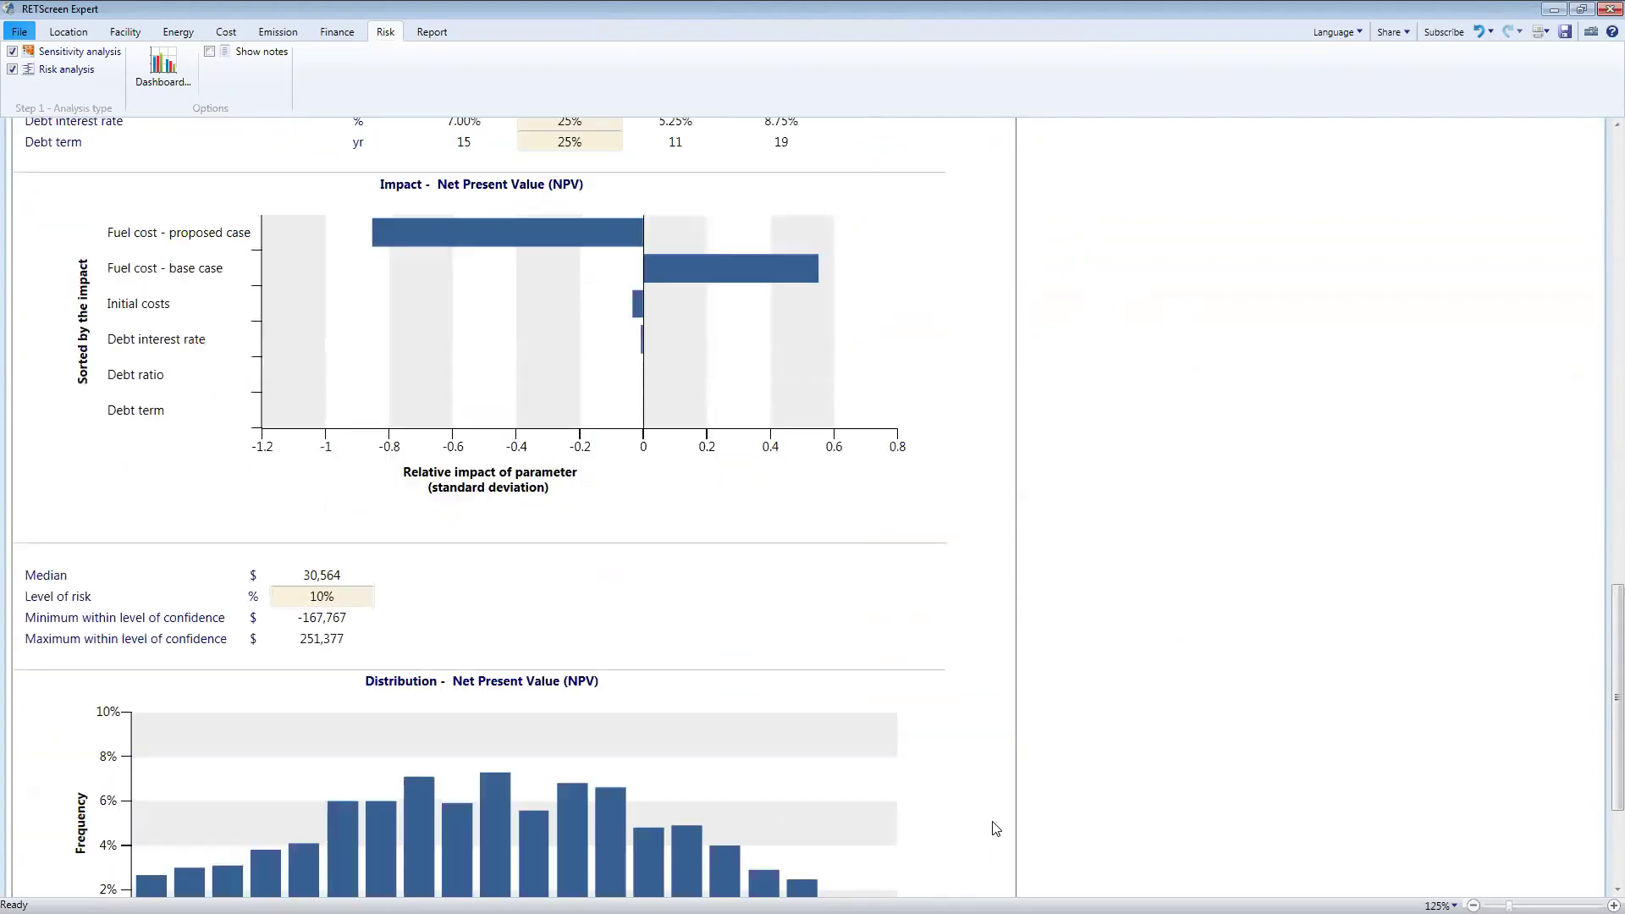
scroll(1059, 791, up, 8)
scroll(1067, 785, up, 8)
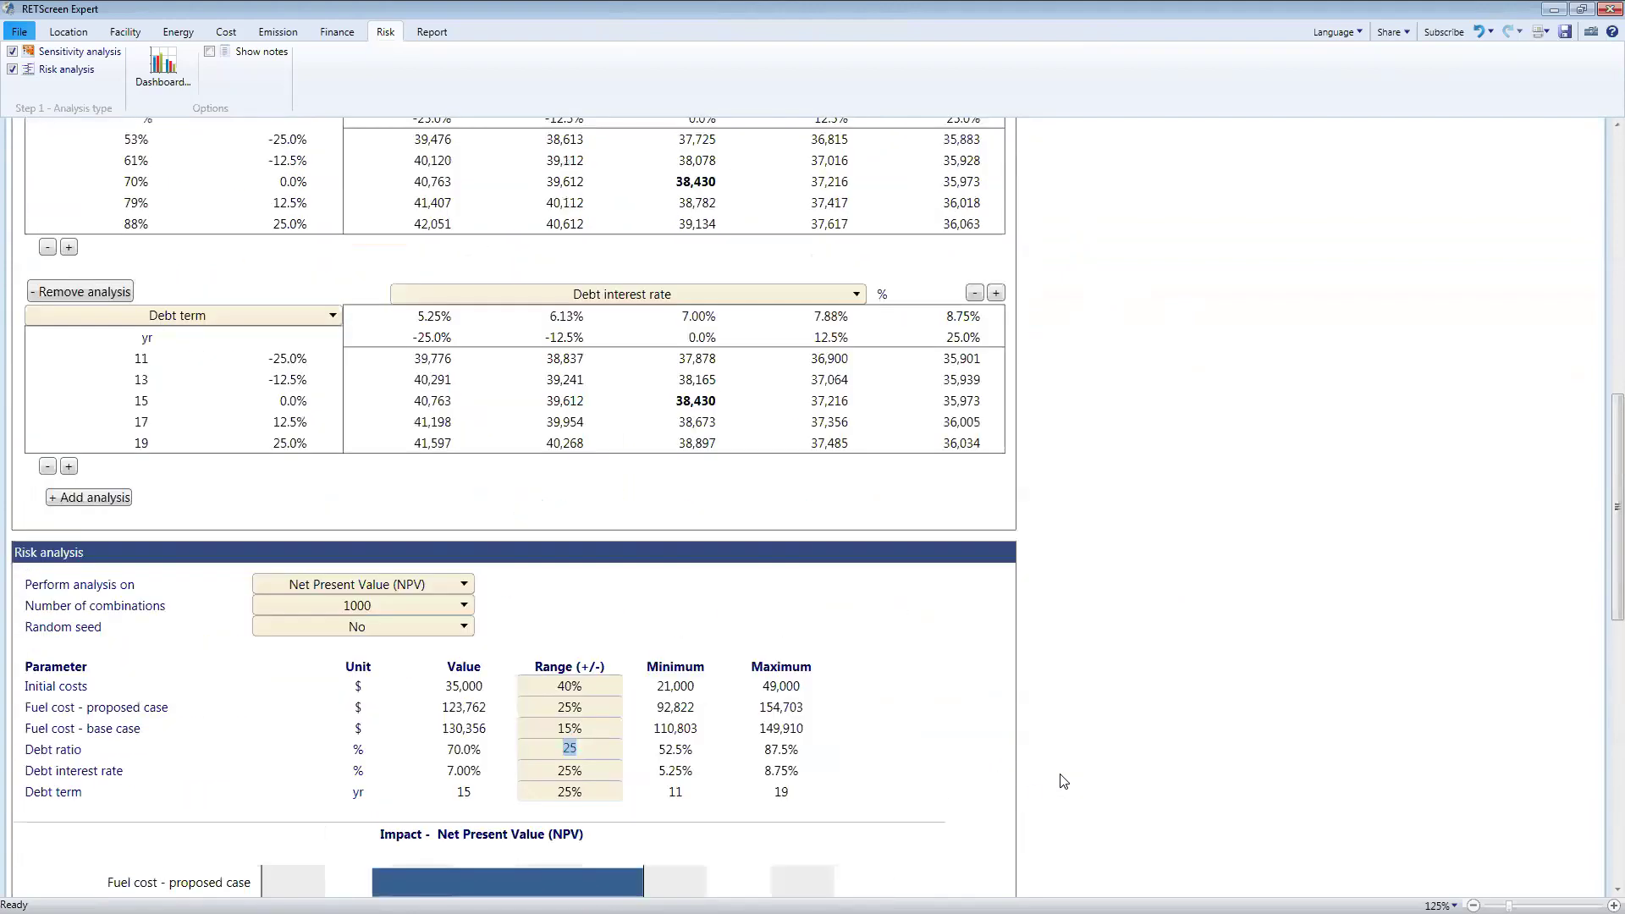
scroll(1058, 783, up, 4)
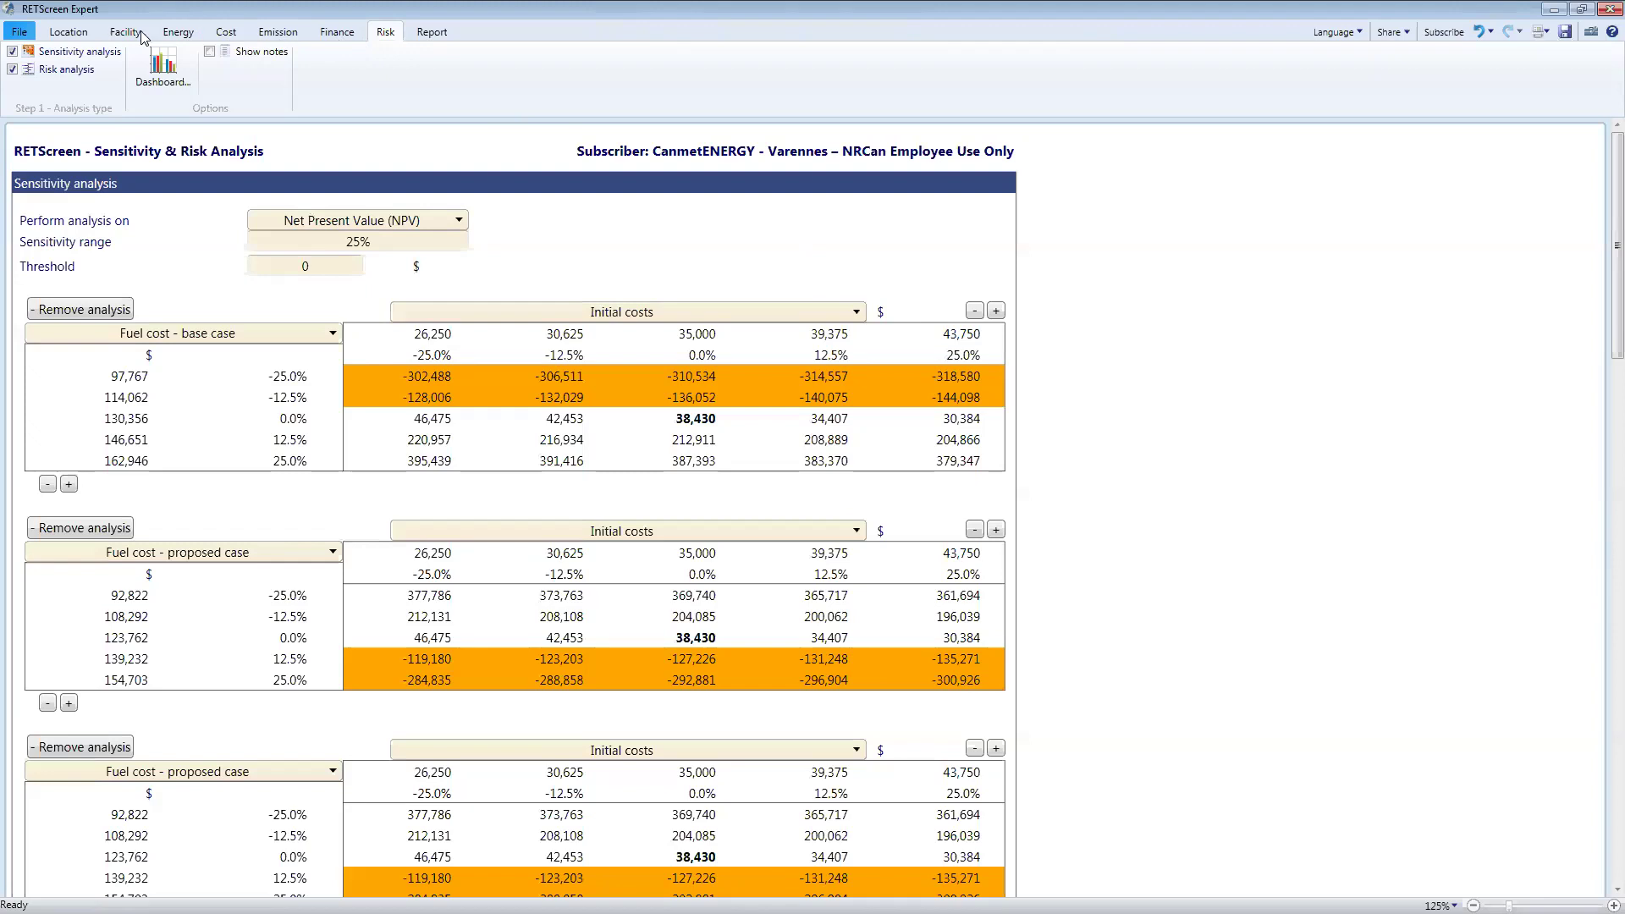
- Open the energy model's electricity and fuels page and show the Financial viability dashboard beside the fuel data
click(175, 34)
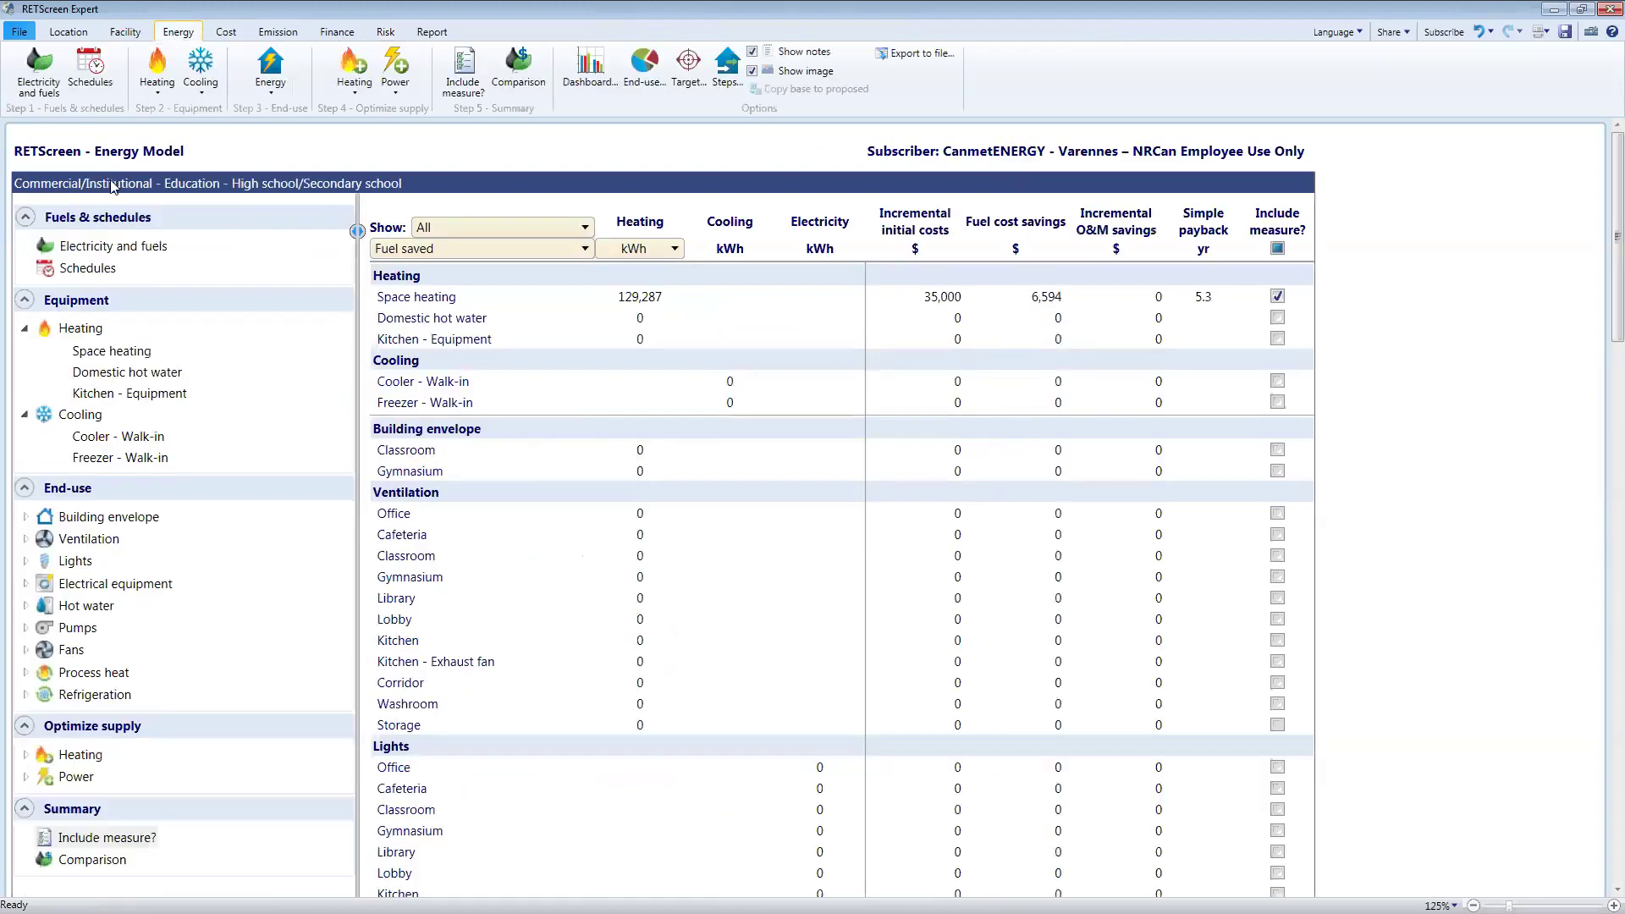
click(88, 250)
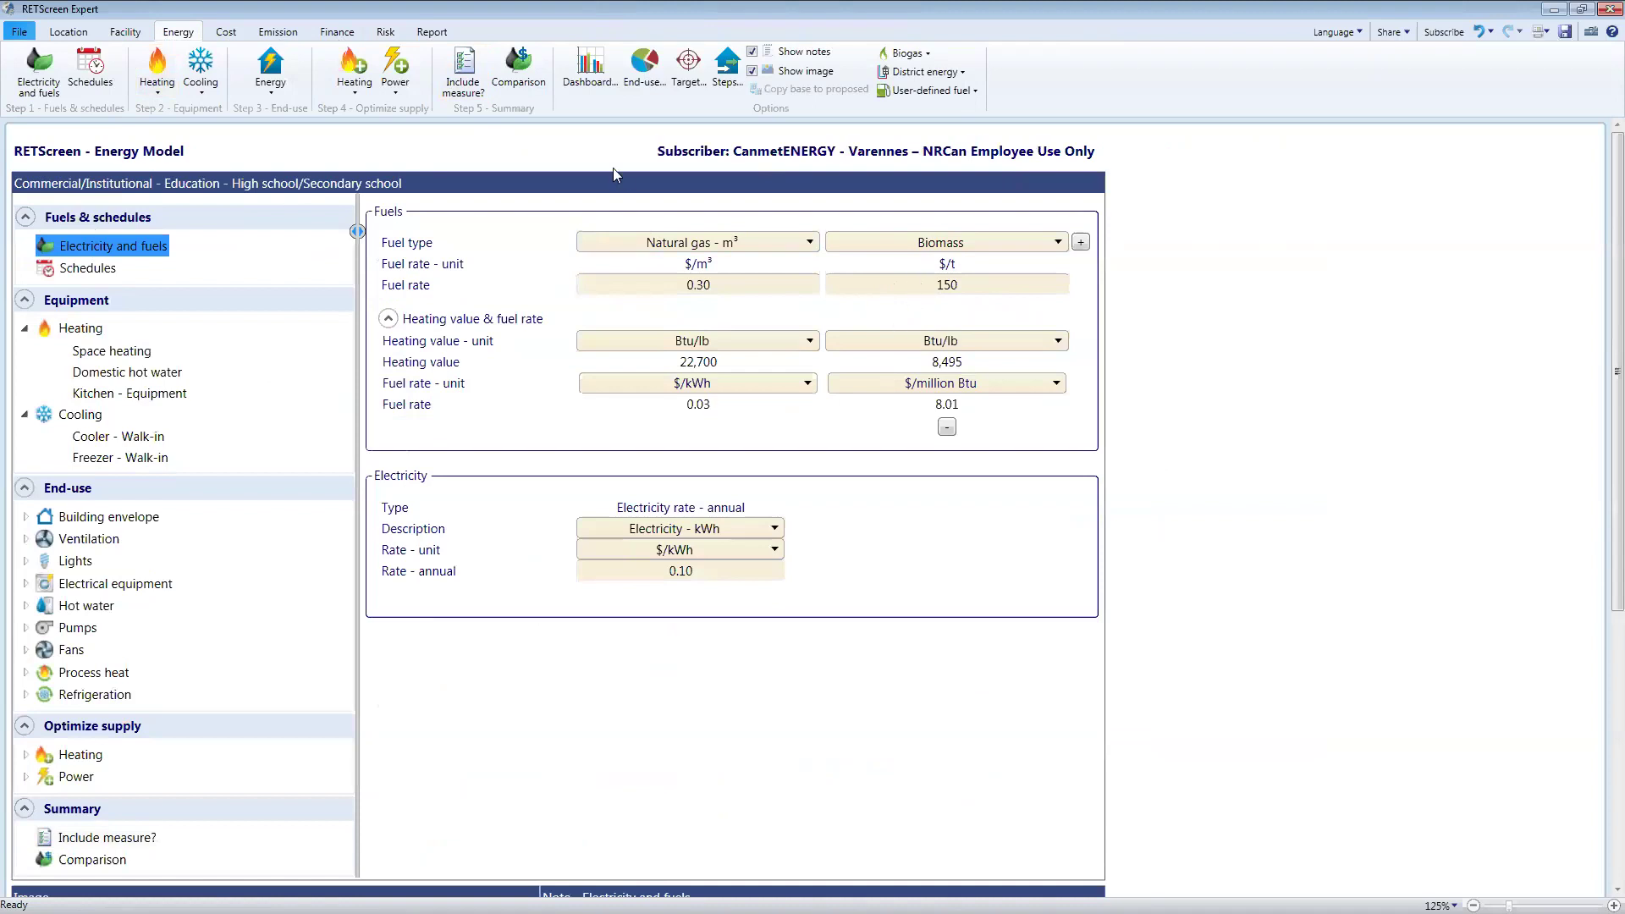
click(598, 87)
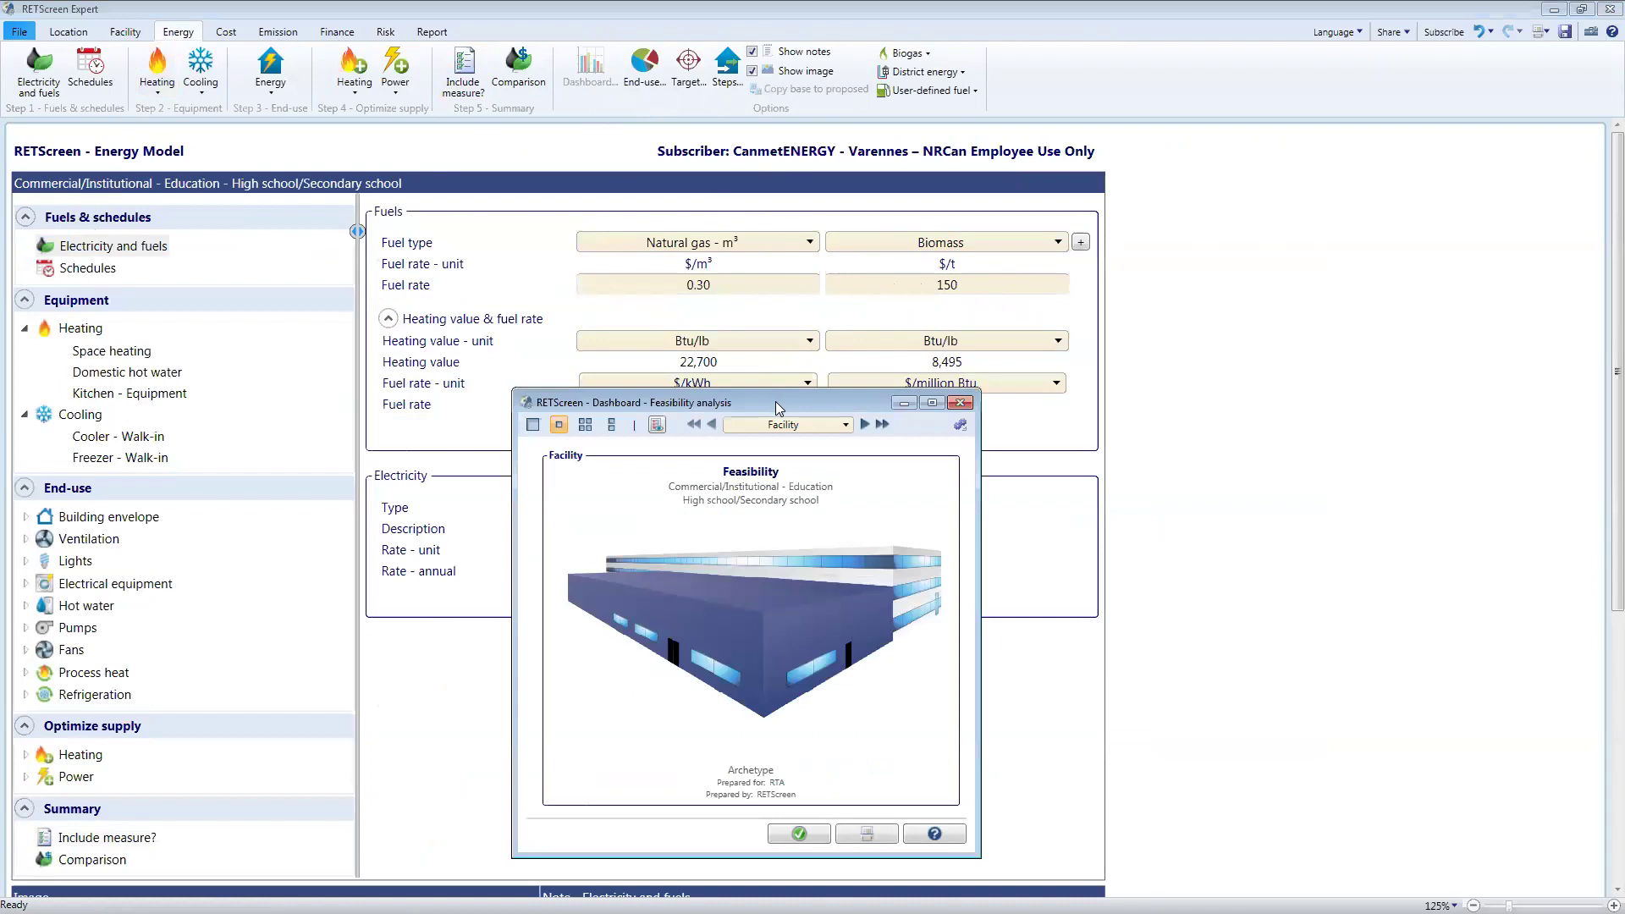
drag(778, 408, 1381, 171)
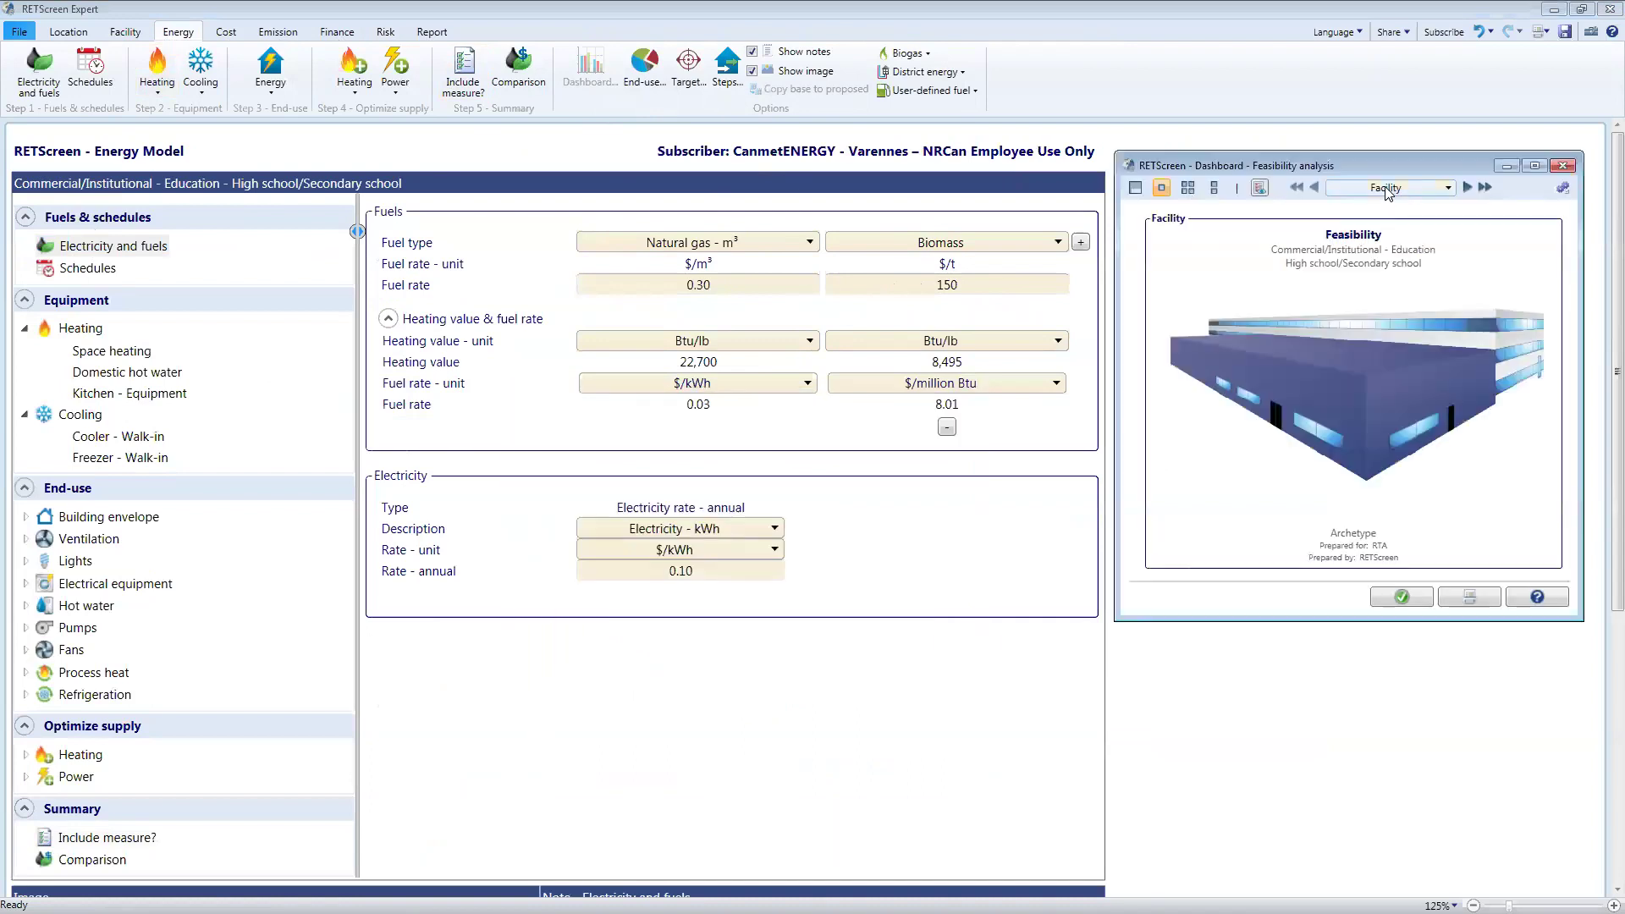
click(1389, 191)
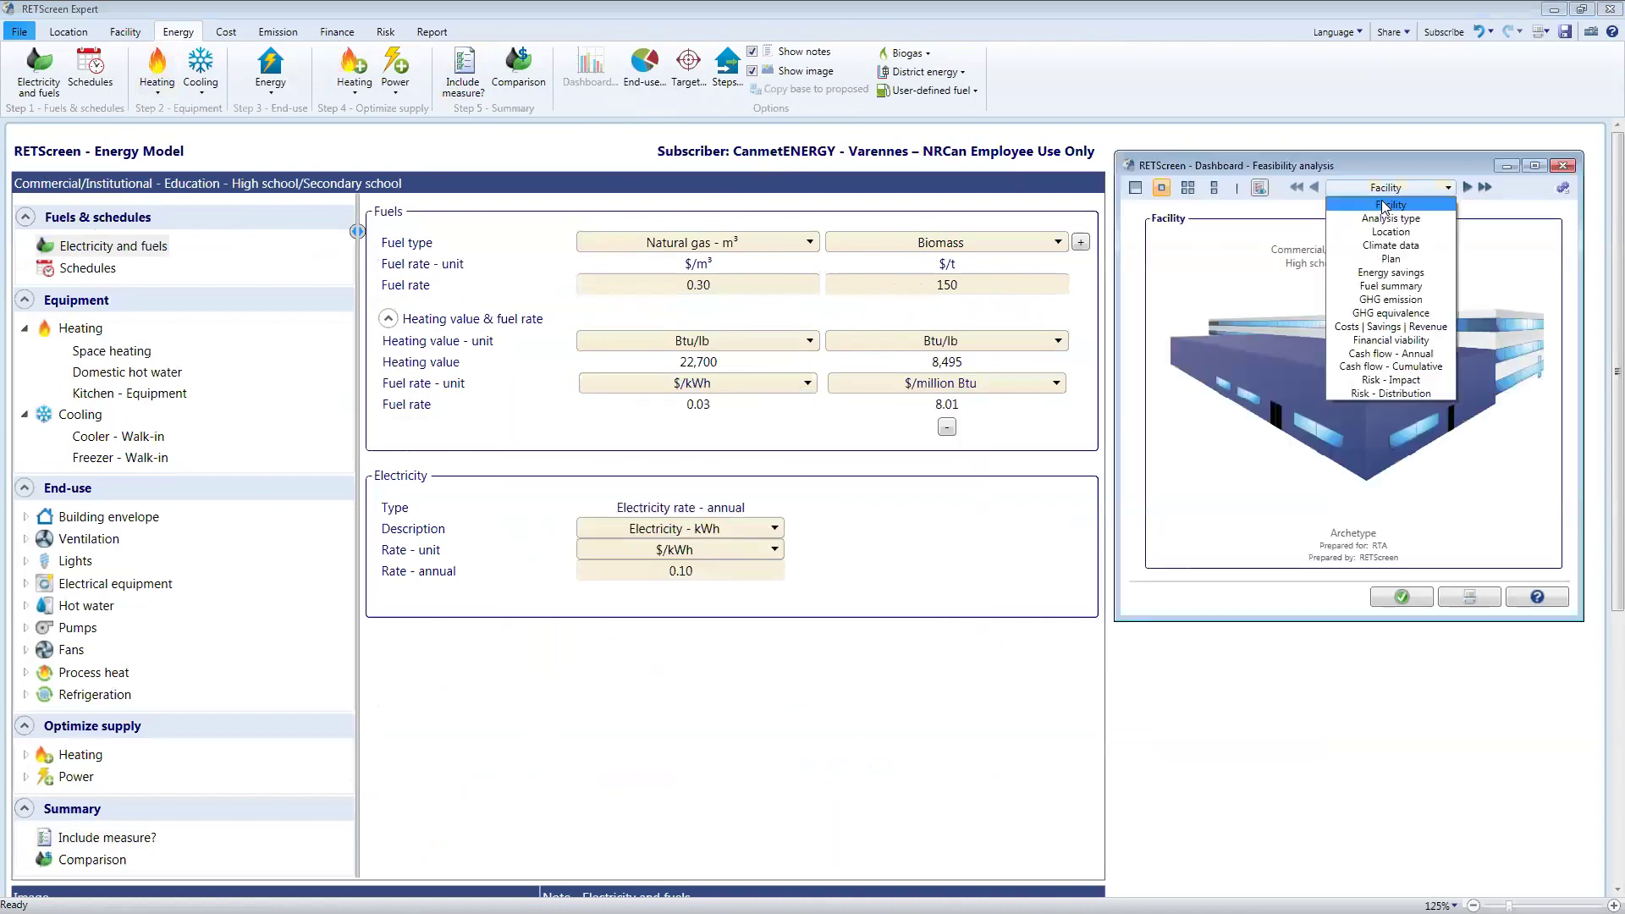
click(1409, 341)
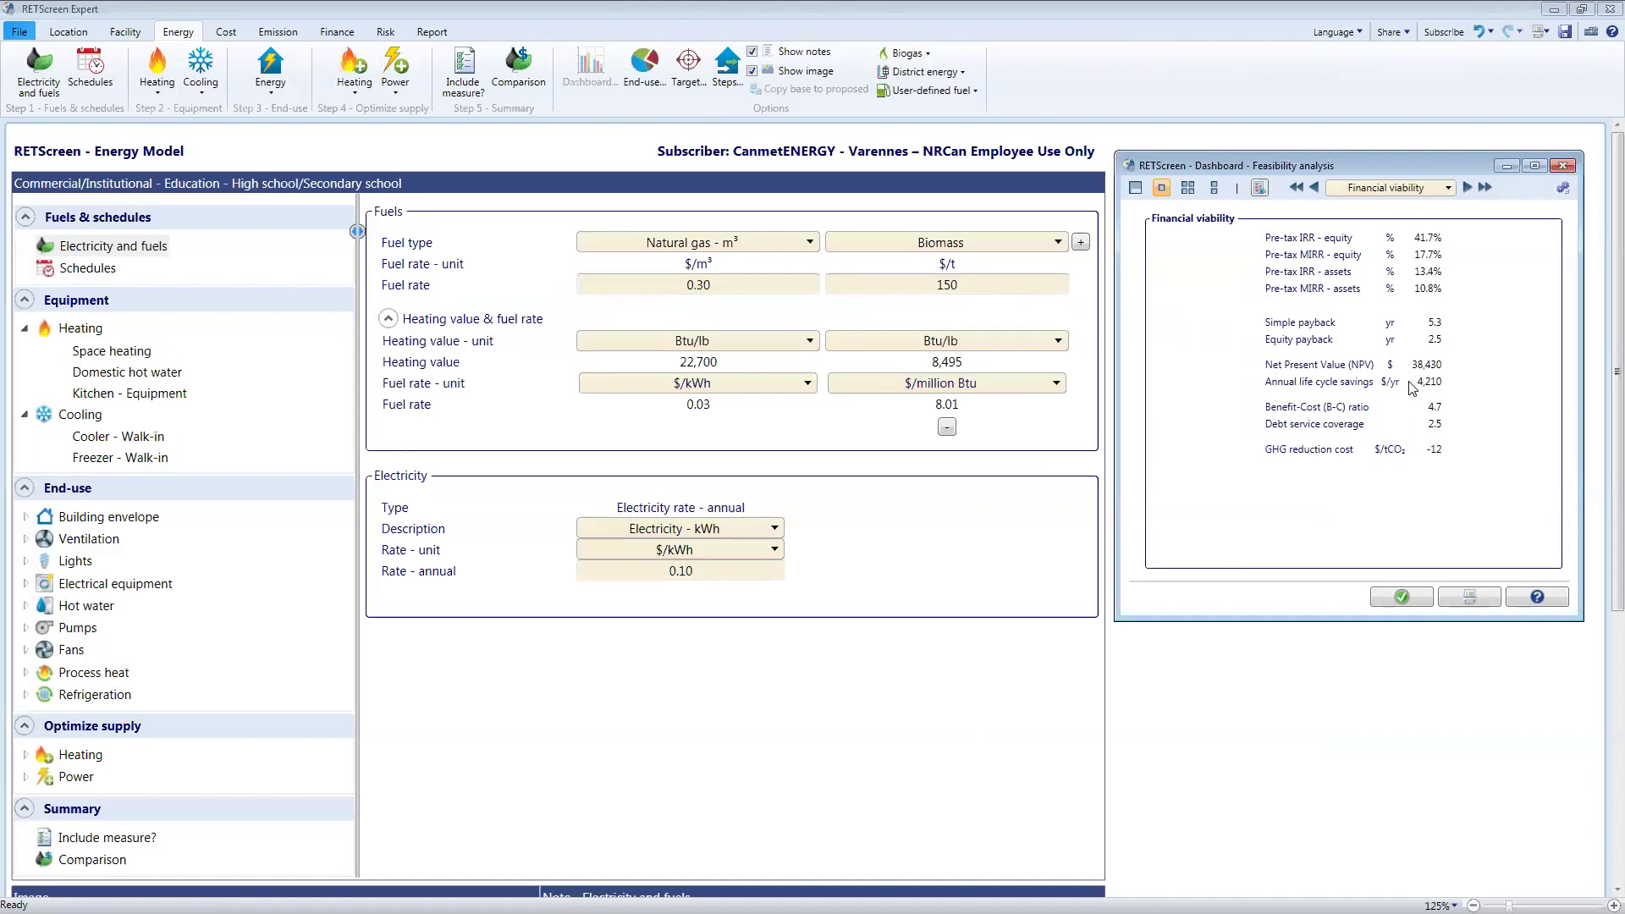
- Try biomass fuel rates of 200 $/t and 170 $/t to test their effect on financial viability
double_click(946, 285)
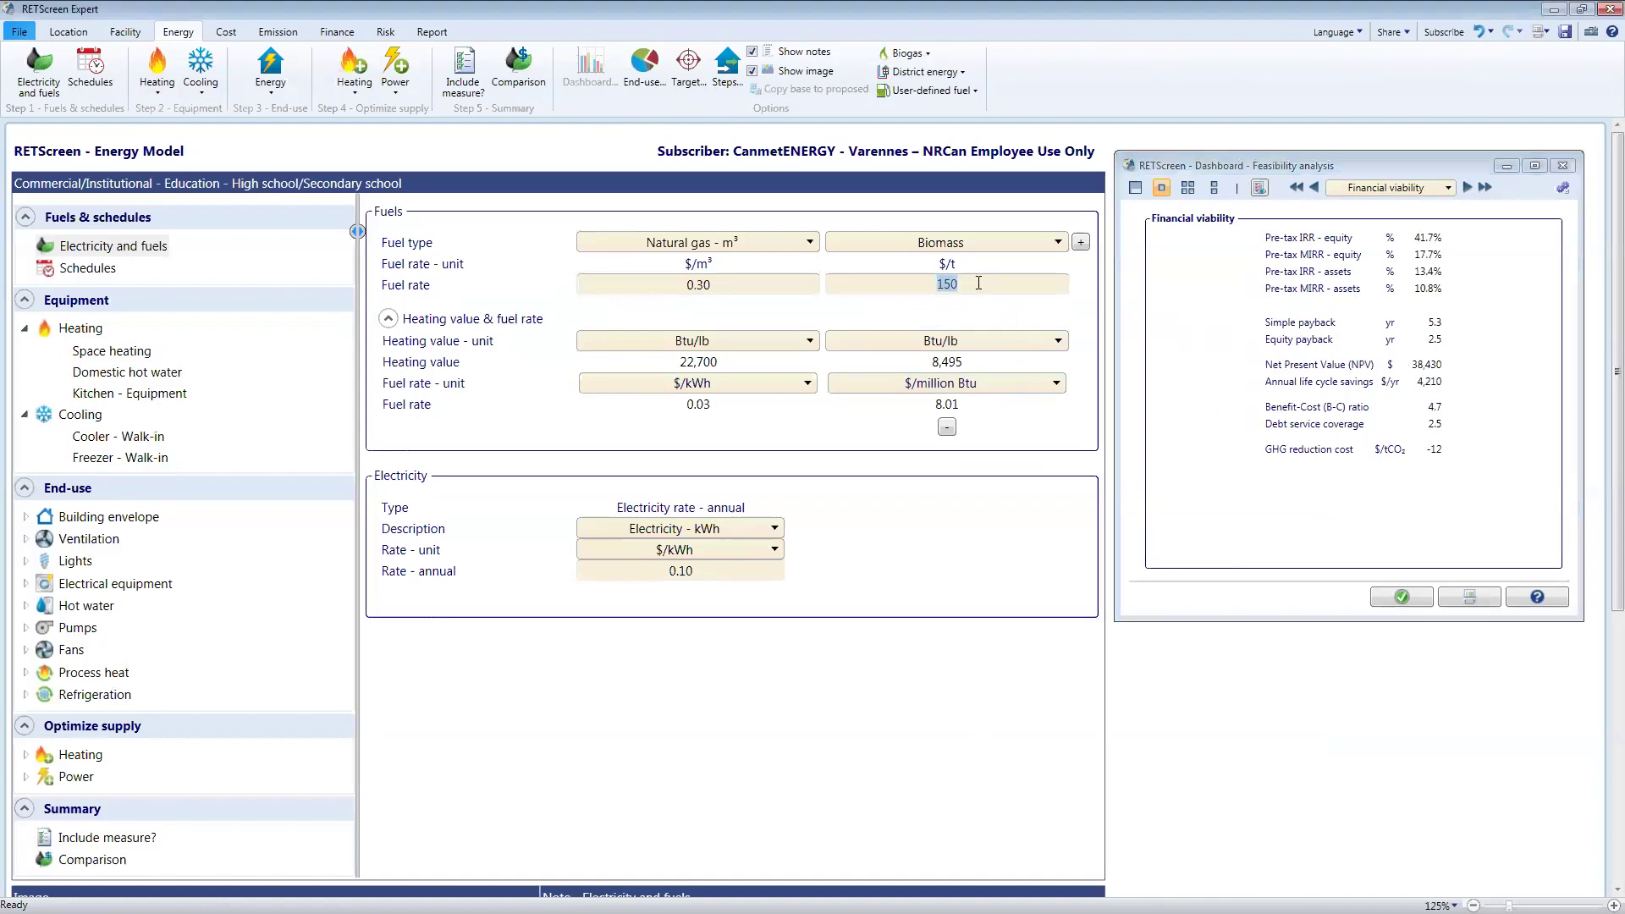
text(200)
key(Tab)
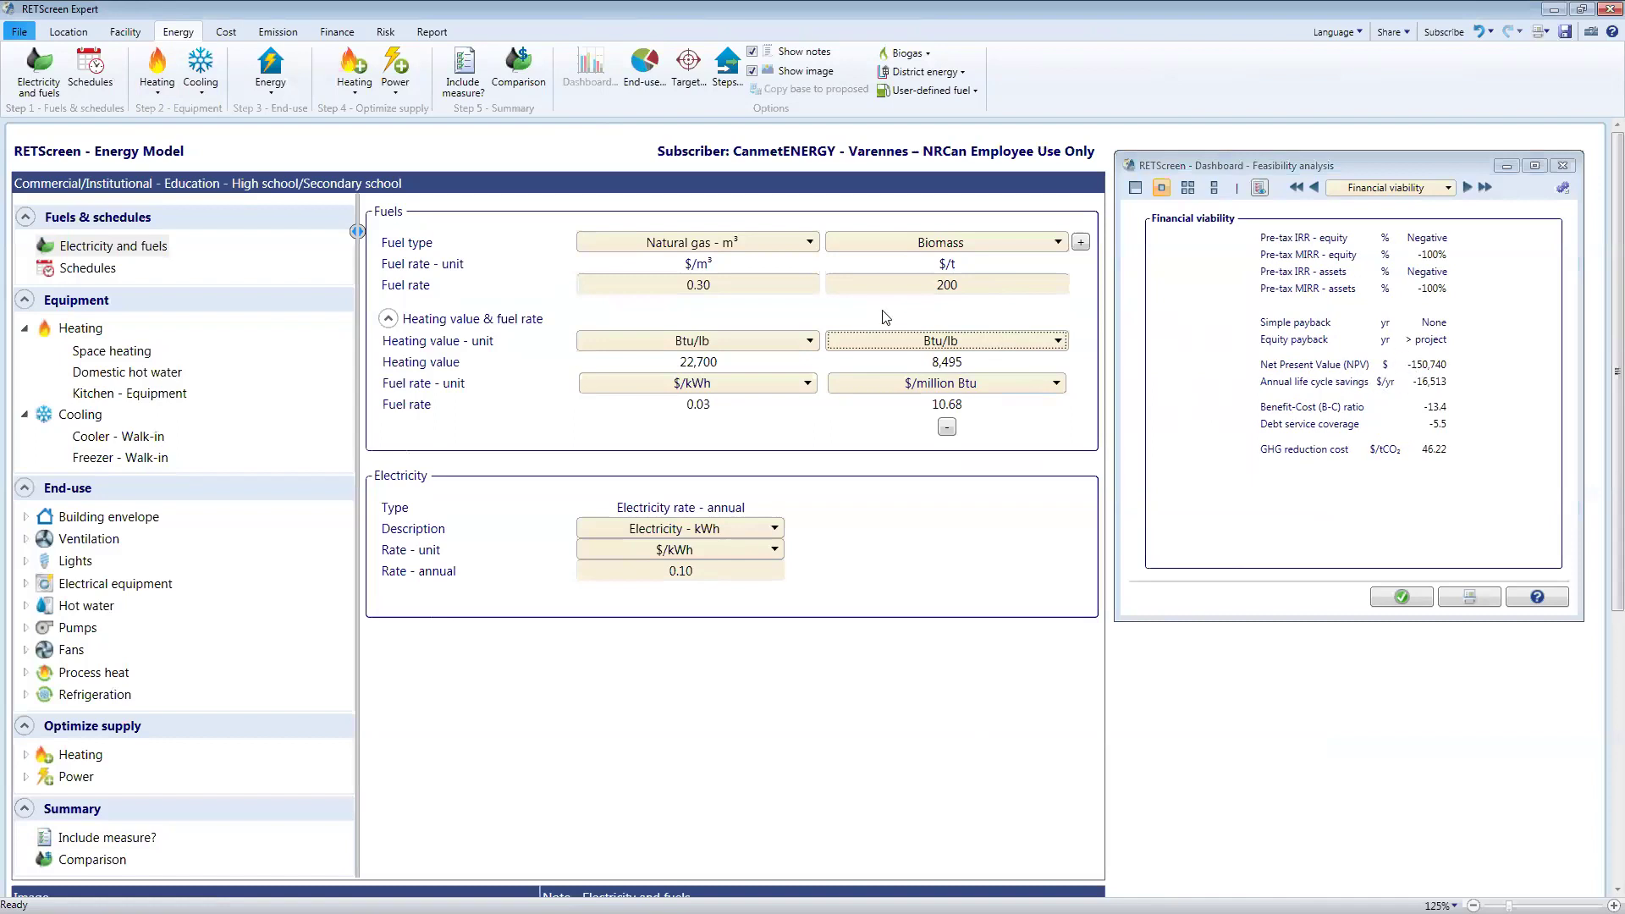
click(978, 283)
text(170)
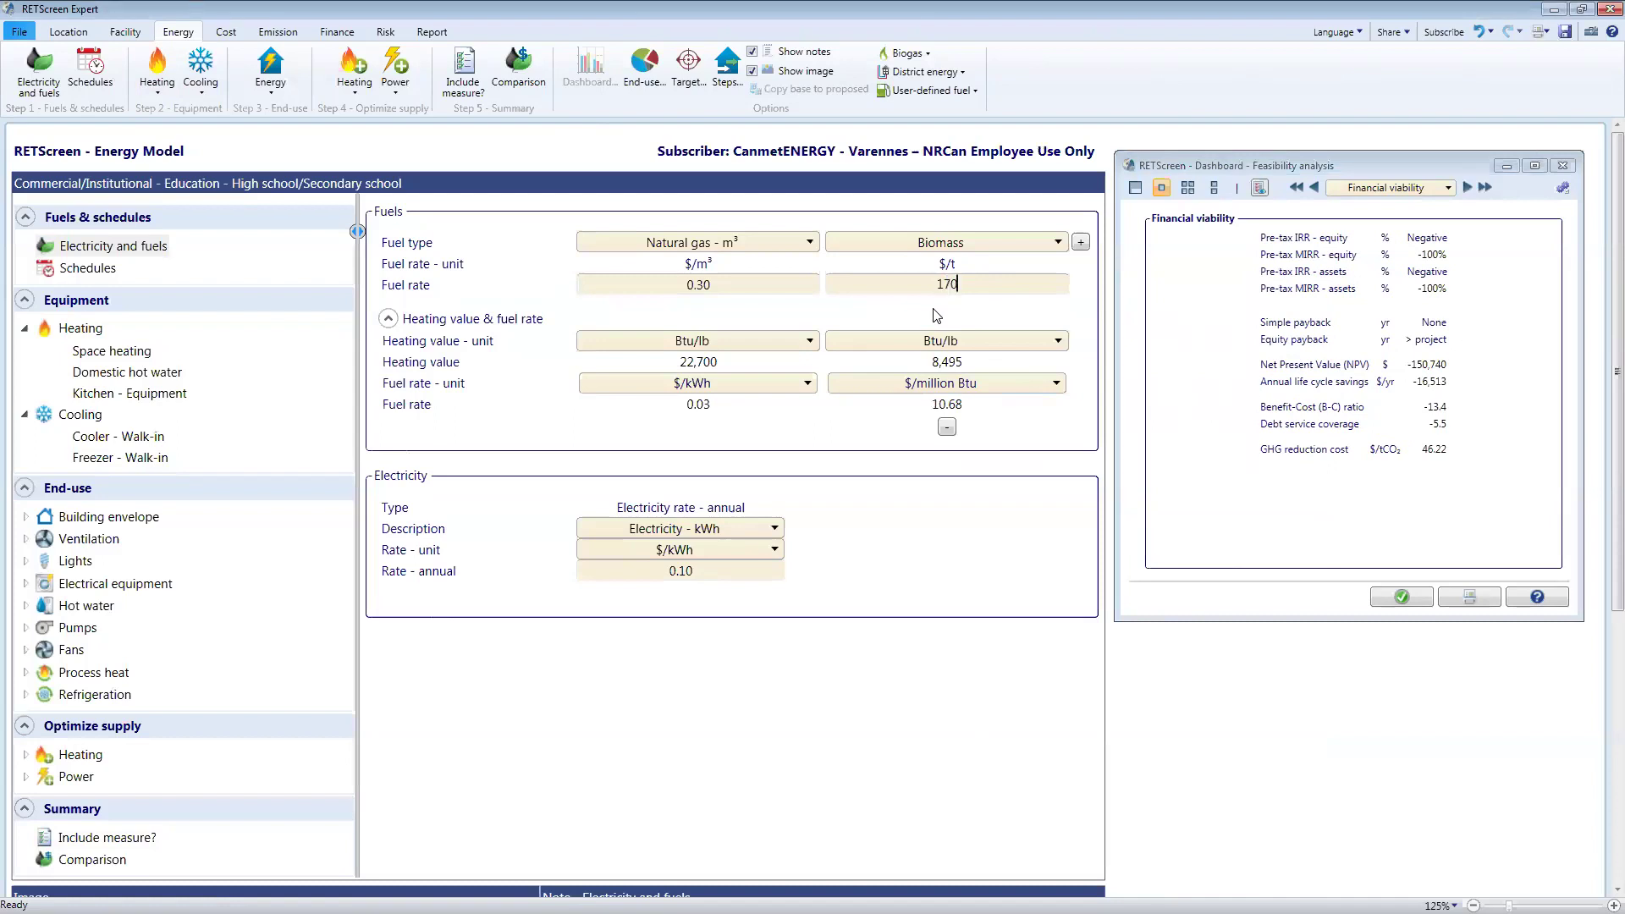
key(Tab)
- Set the biomass fuel rate to 160 $/t, check the financial viability figures and close the dashboard
click(984, 282)
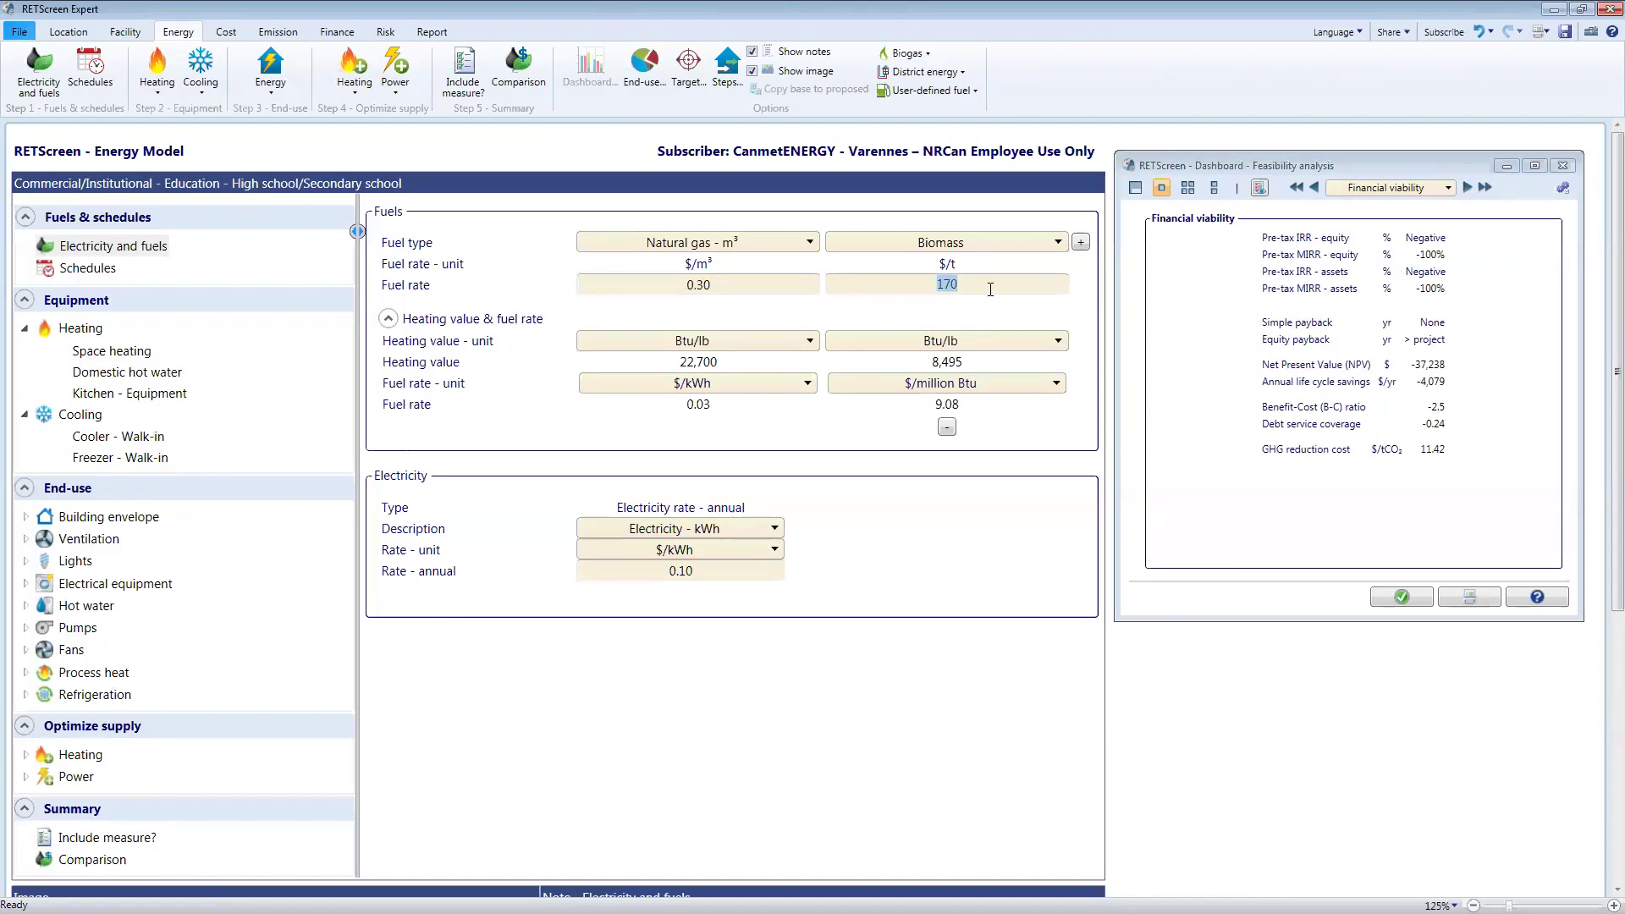
text(160)
click(760, 284)
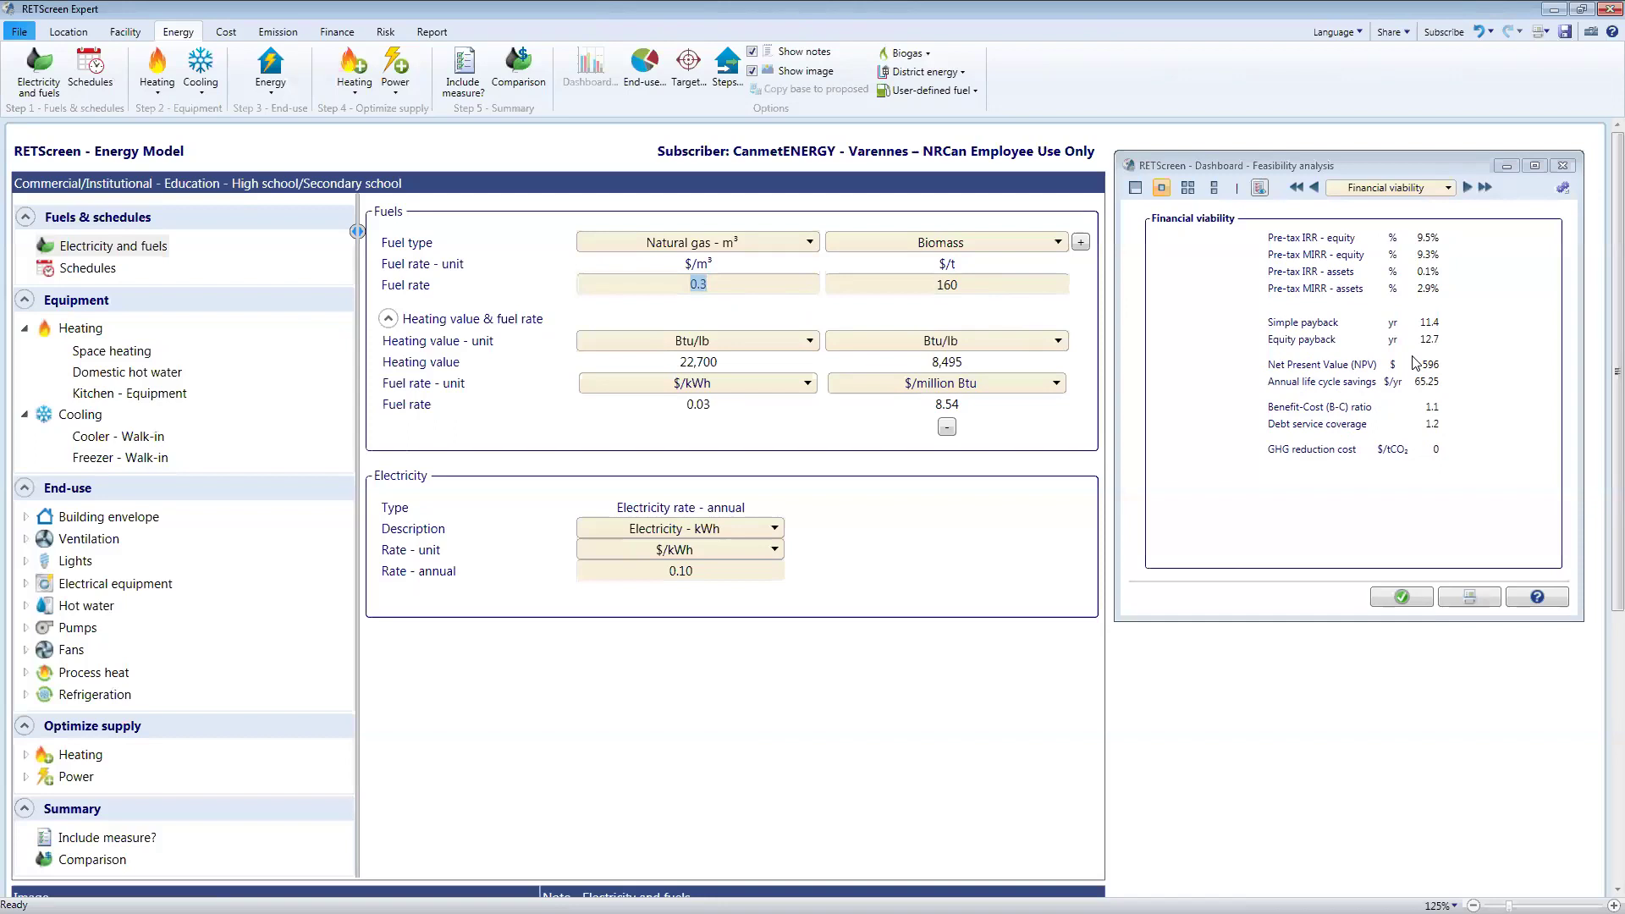
click(1031, 287)
click(1410, 597)
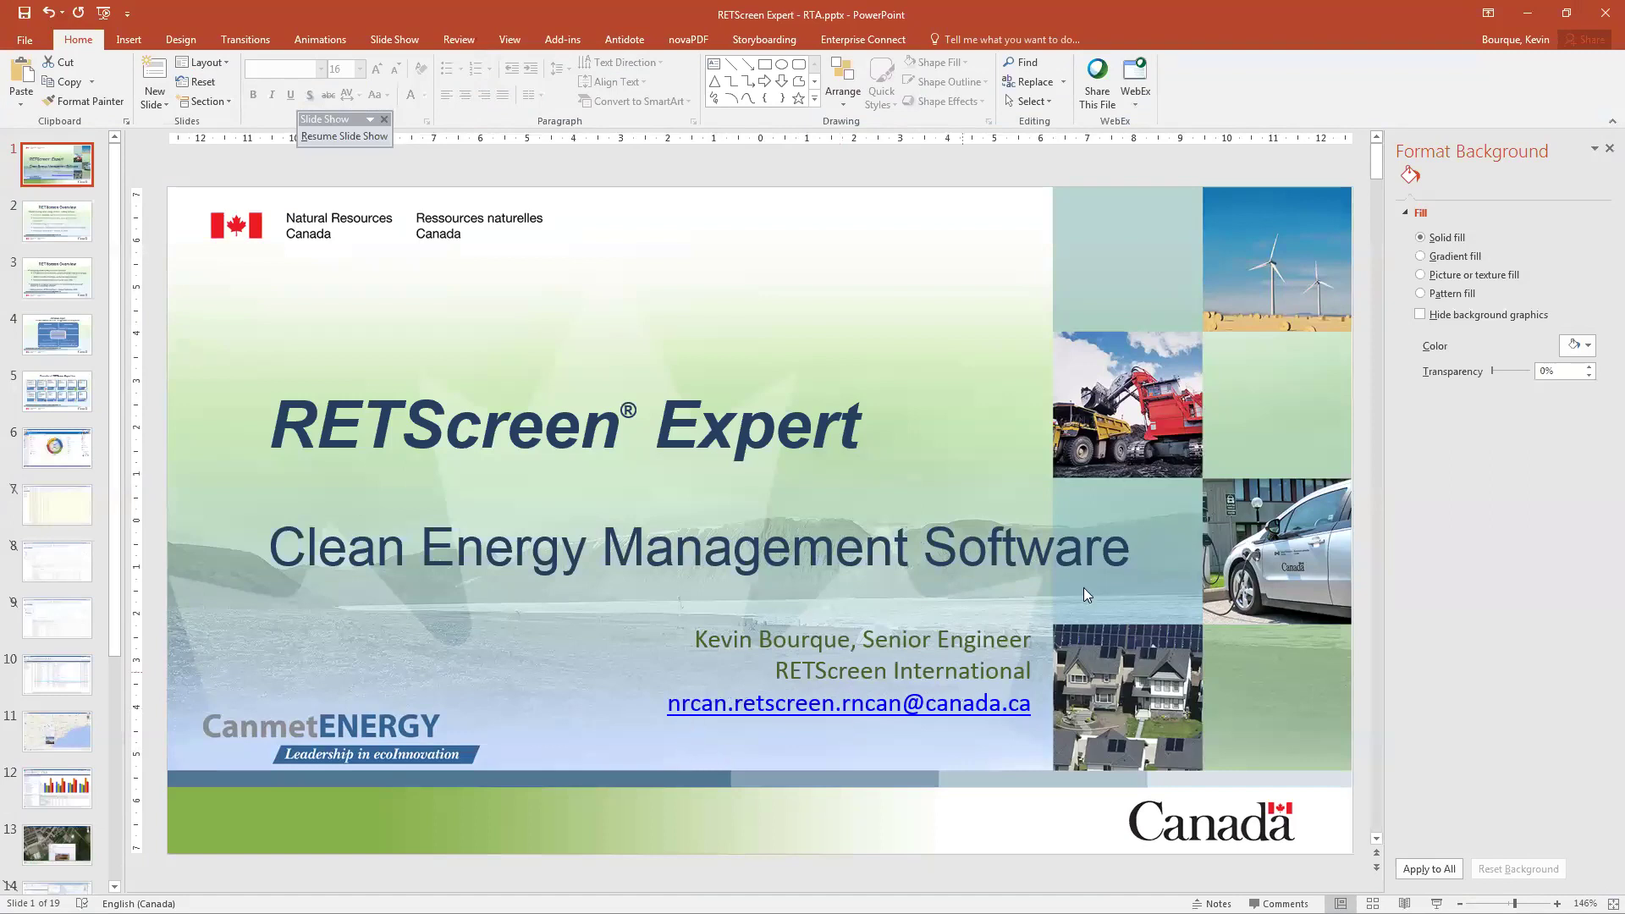
- Switch from the PowerPoint presentation back to the energy model in RETScreen Expert
click(1527, 18)
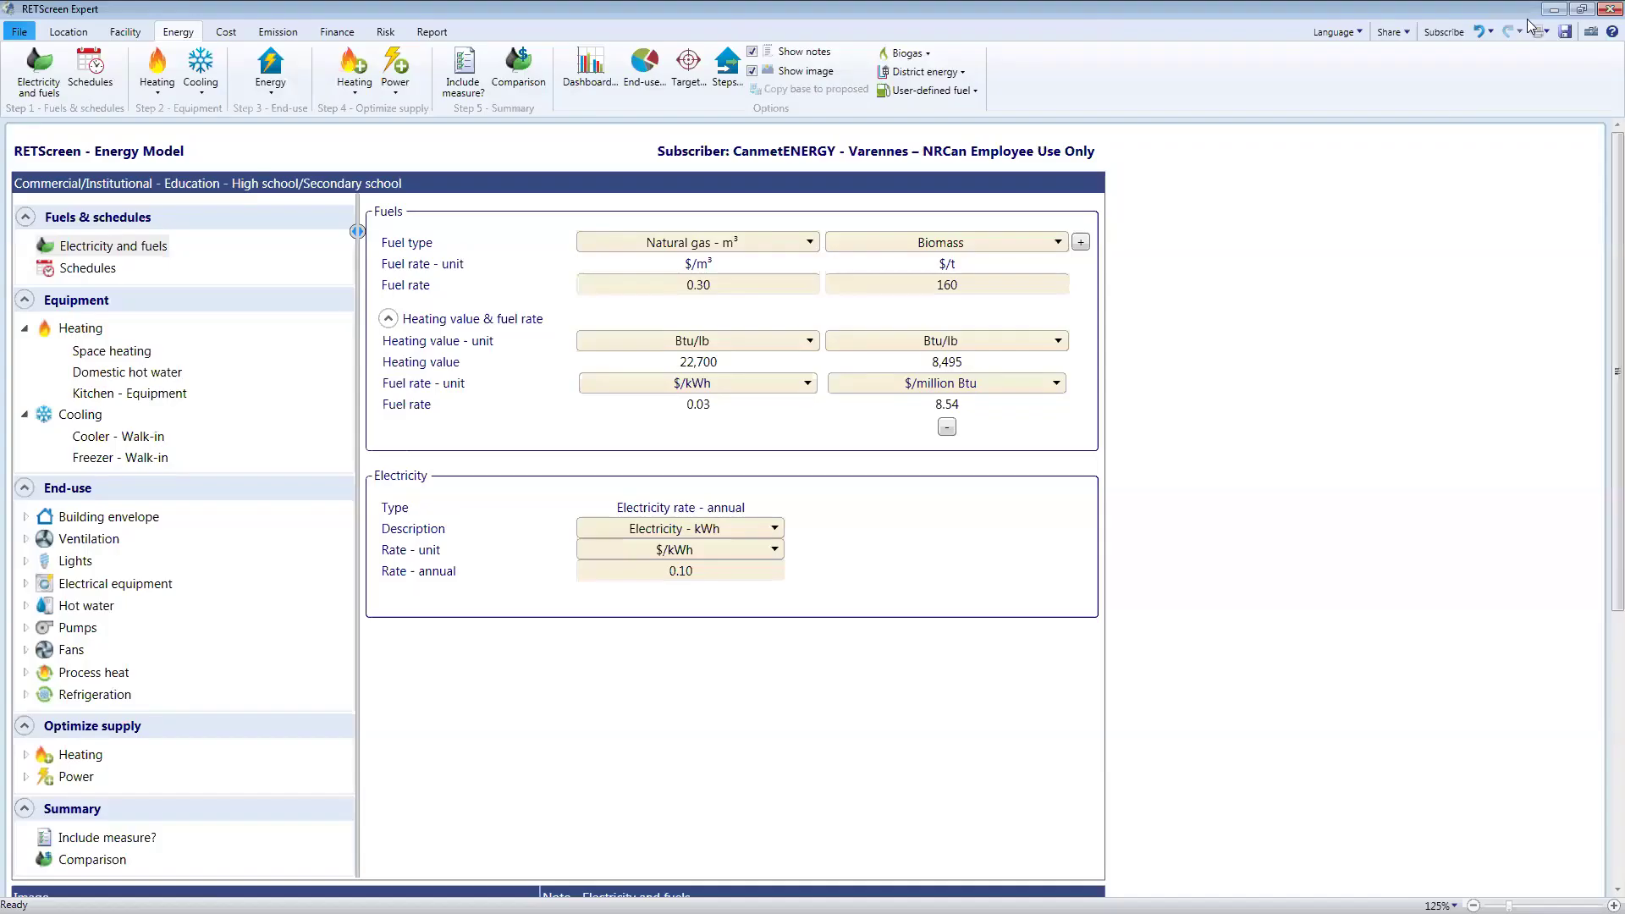